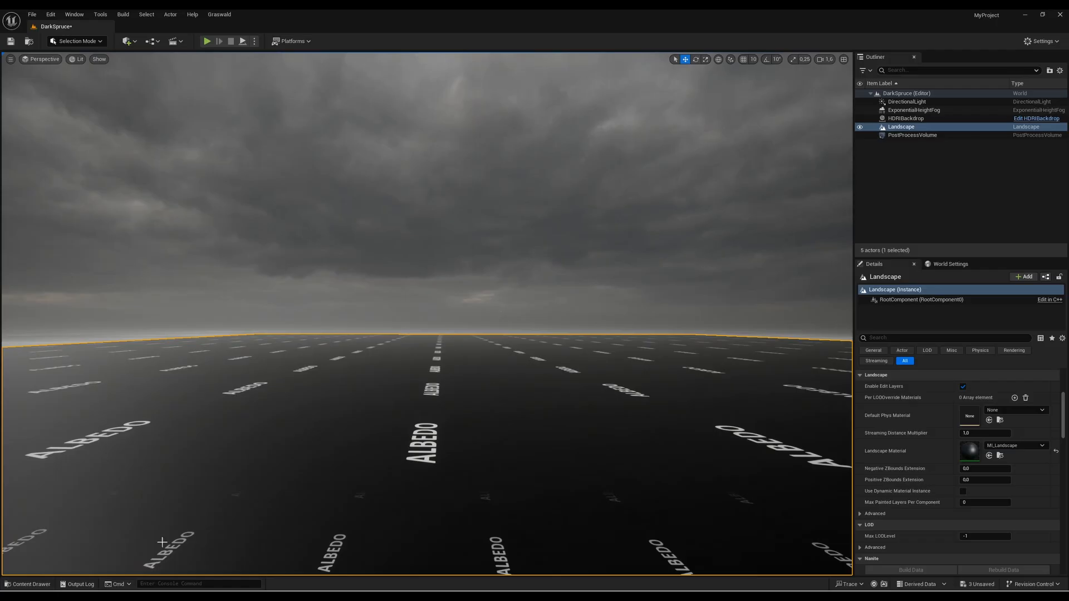
Step: Create a new Material Function named MF_Textures in the Landscape content folder
left_click(30, 584)
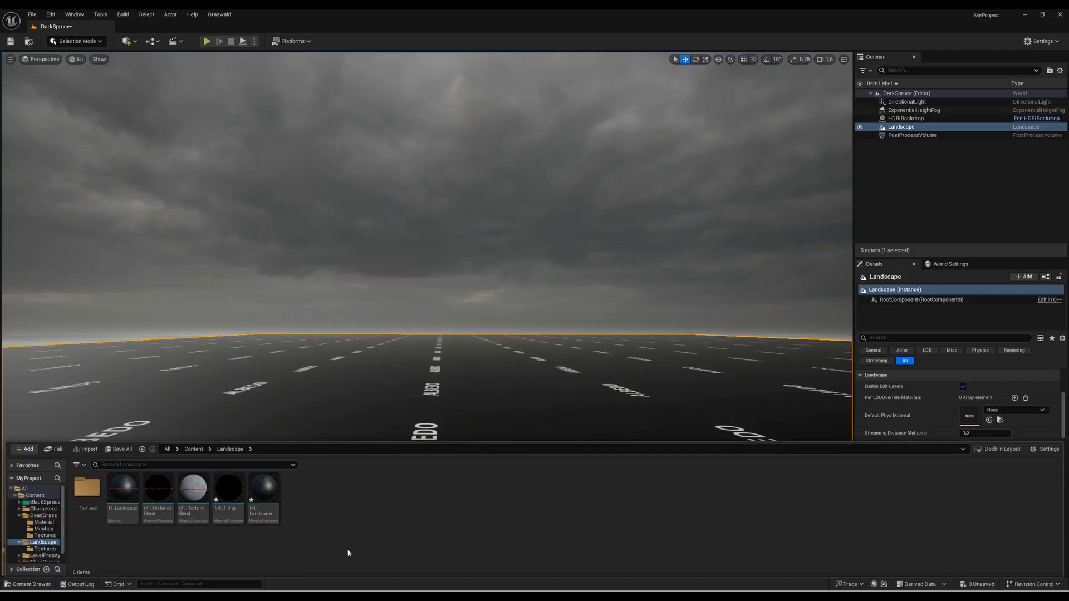
right_click(346, 521)
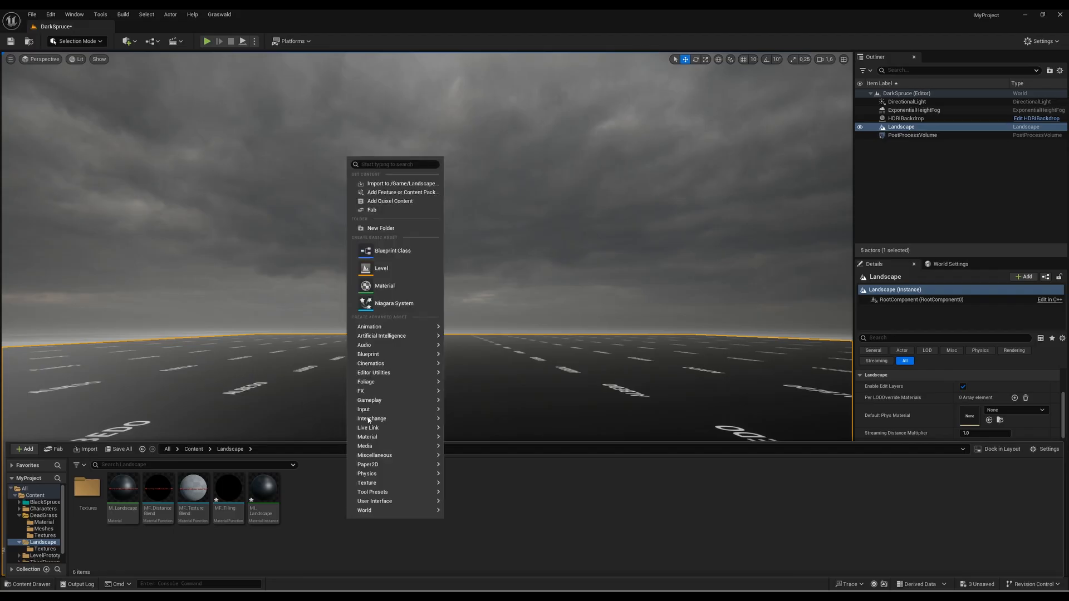
mouse_move(383, 436)
mouse_move(503, 498)
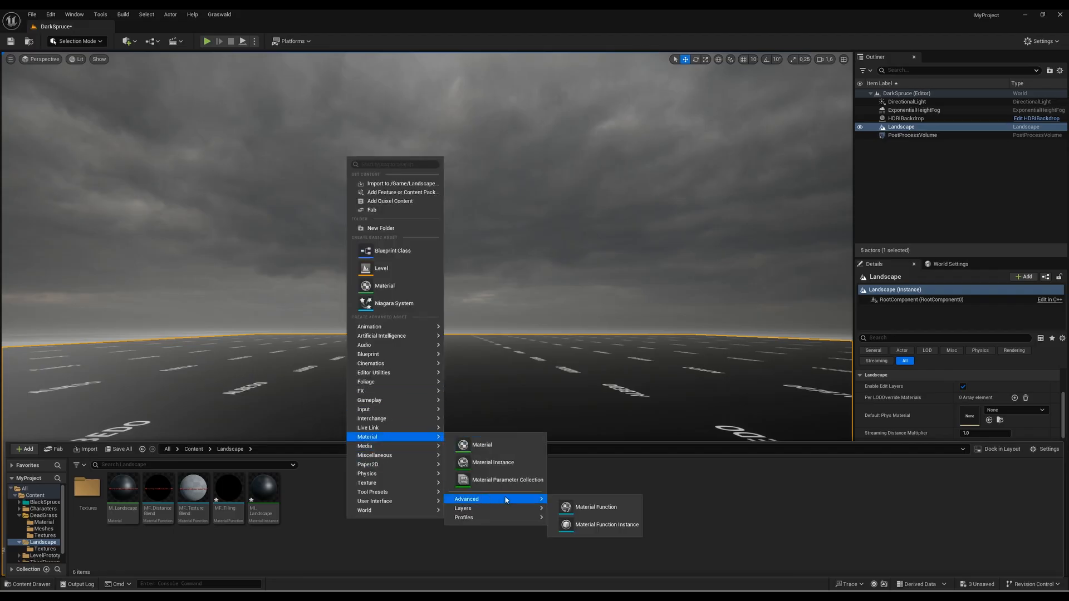
left_click(604, 508)
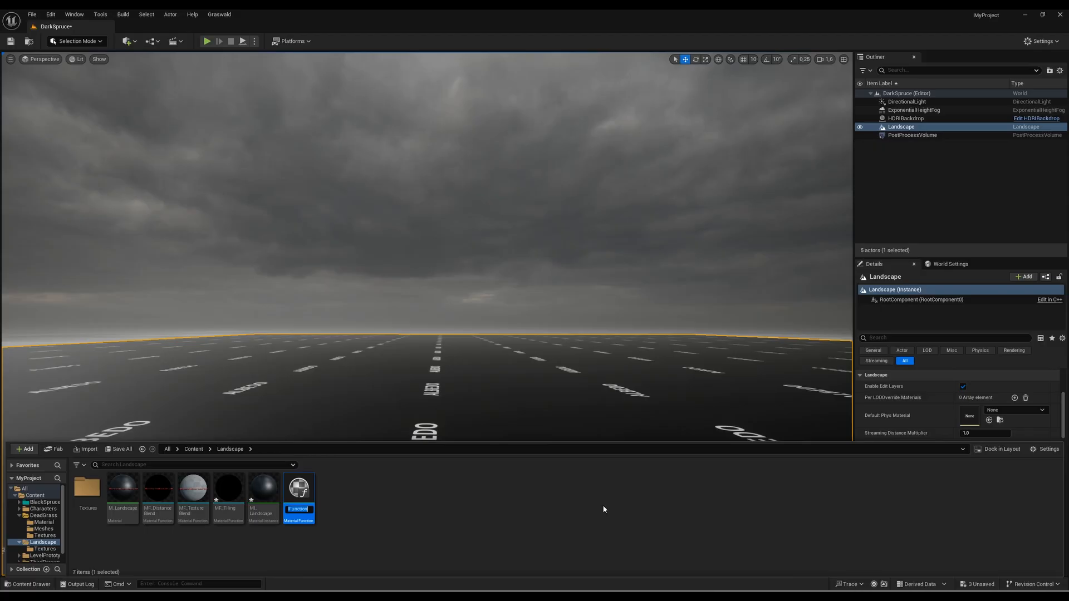
type("MF")
type("_Textures")
key("Return")
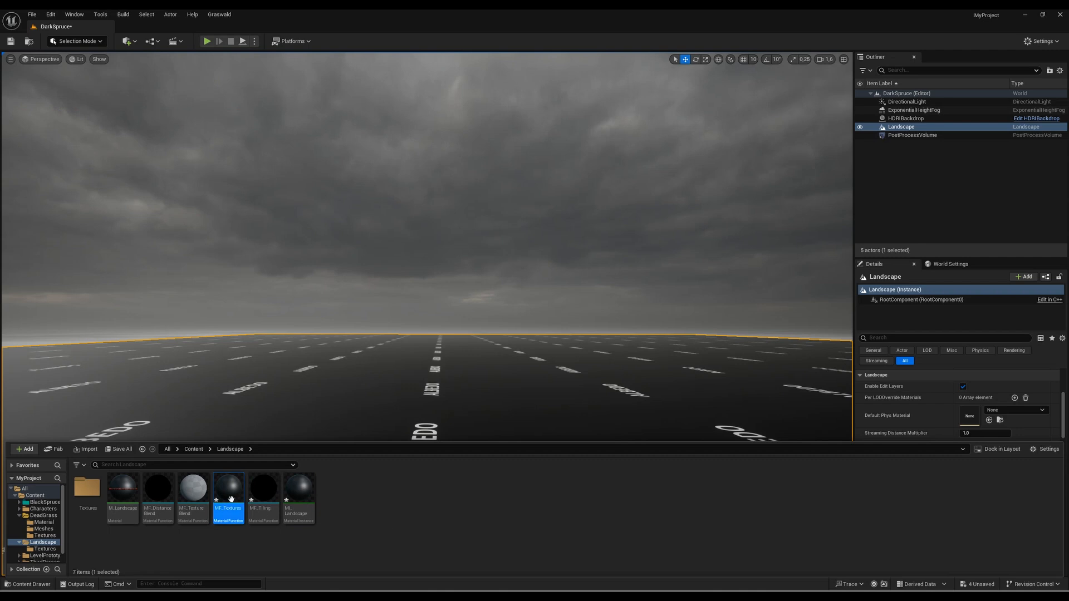
Step: Open MF_Textures in a maximized editor and place the MF_Tiling and MF_TextureBlend functions in its graph
double_click(233, 503)
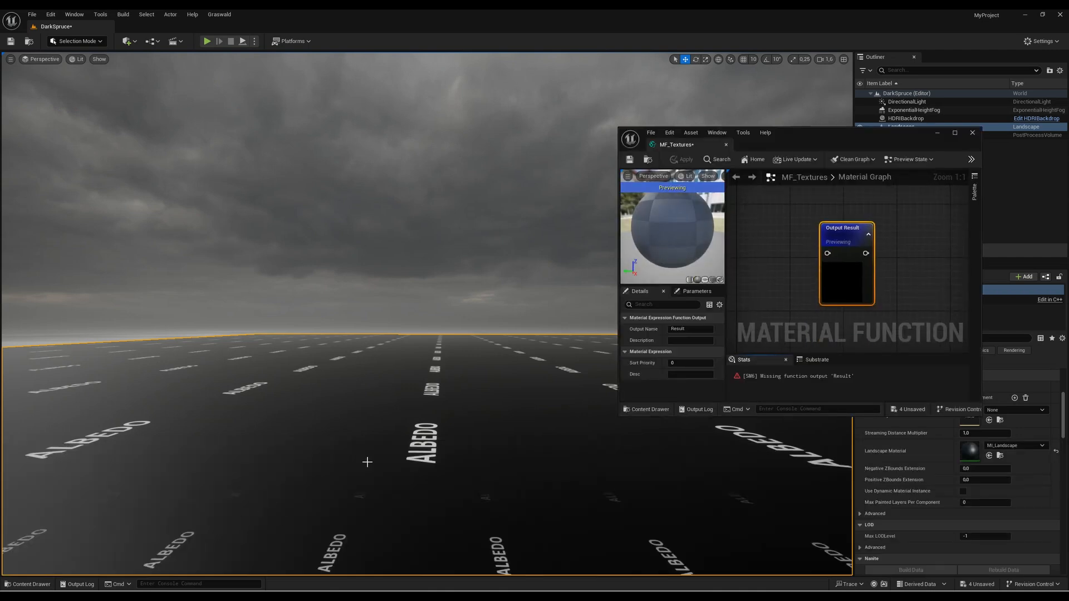
left_click(953, 136)
left_click(27, 583)
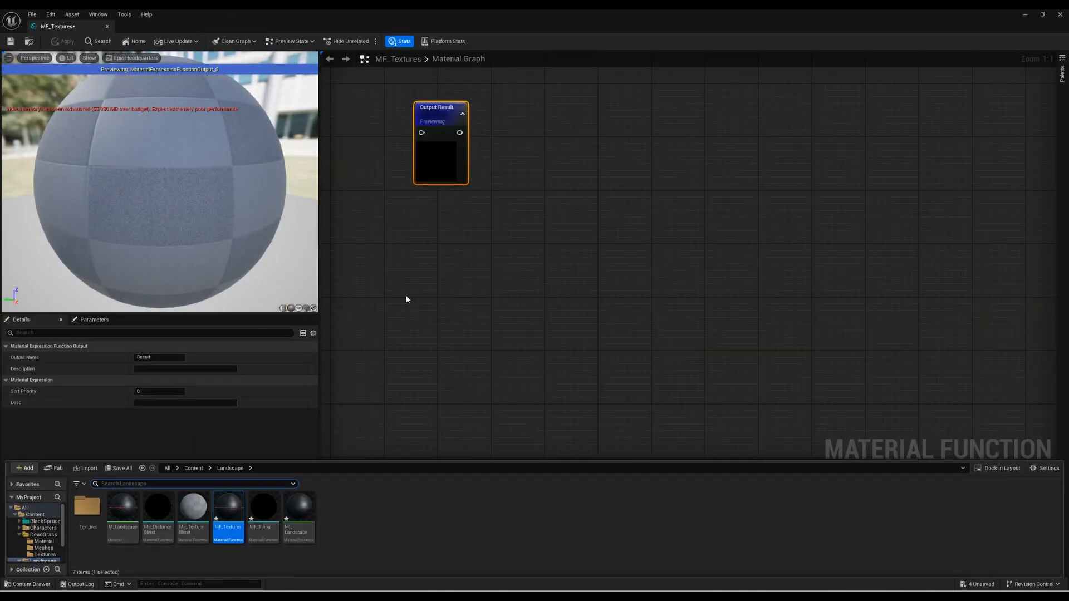
right_click_drag(405, 297, 627, 326)
left_click(42, 583)
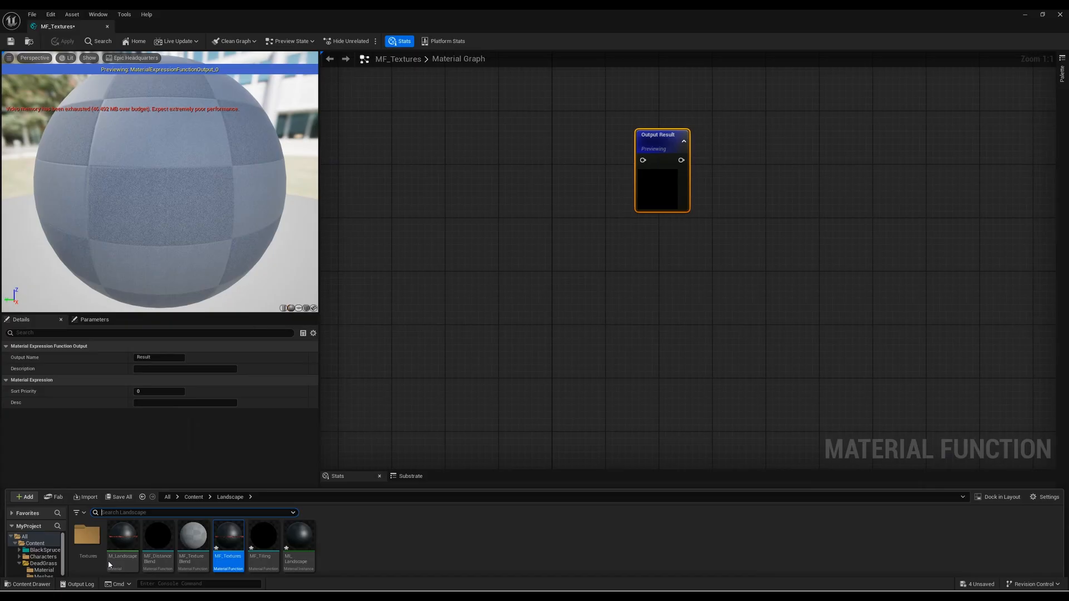
left_click(374, 550)
left_click(270, 519)
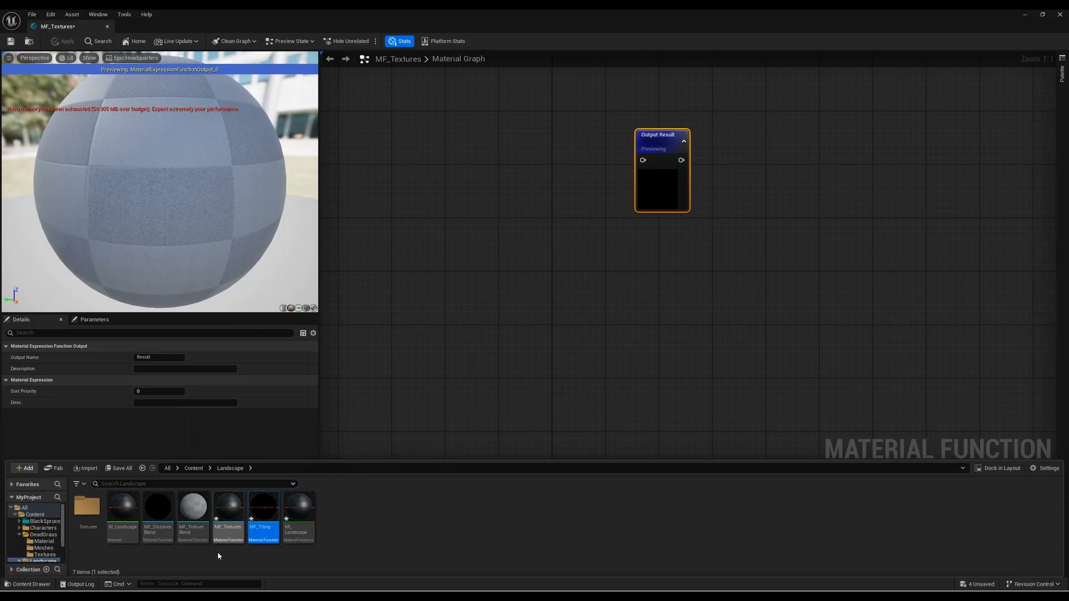
left_click(192, 515, "ctrl")
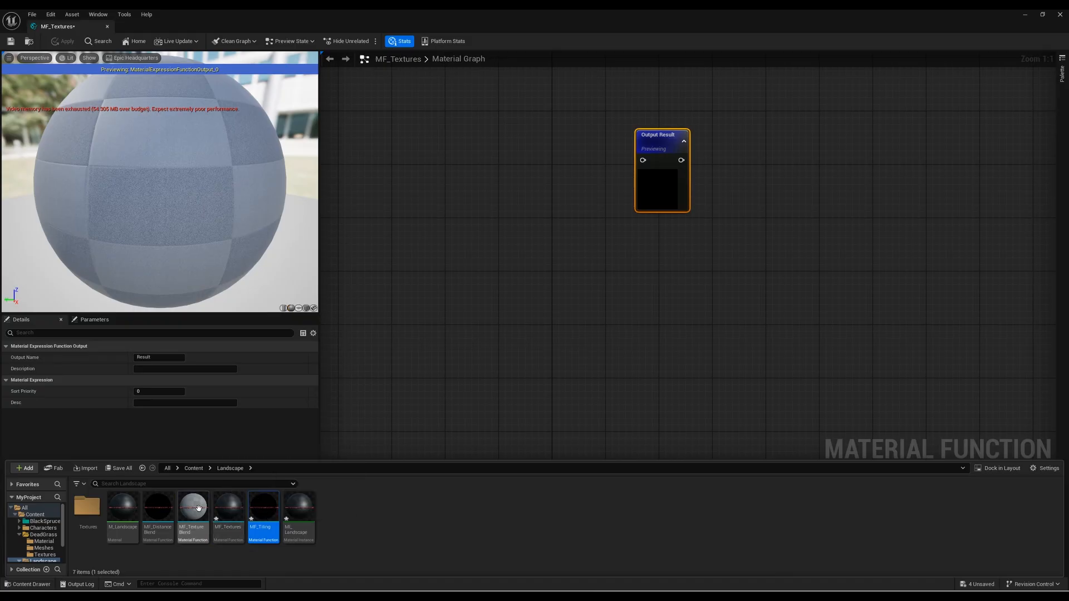
left_click_drag(193, 515, 459, 230)
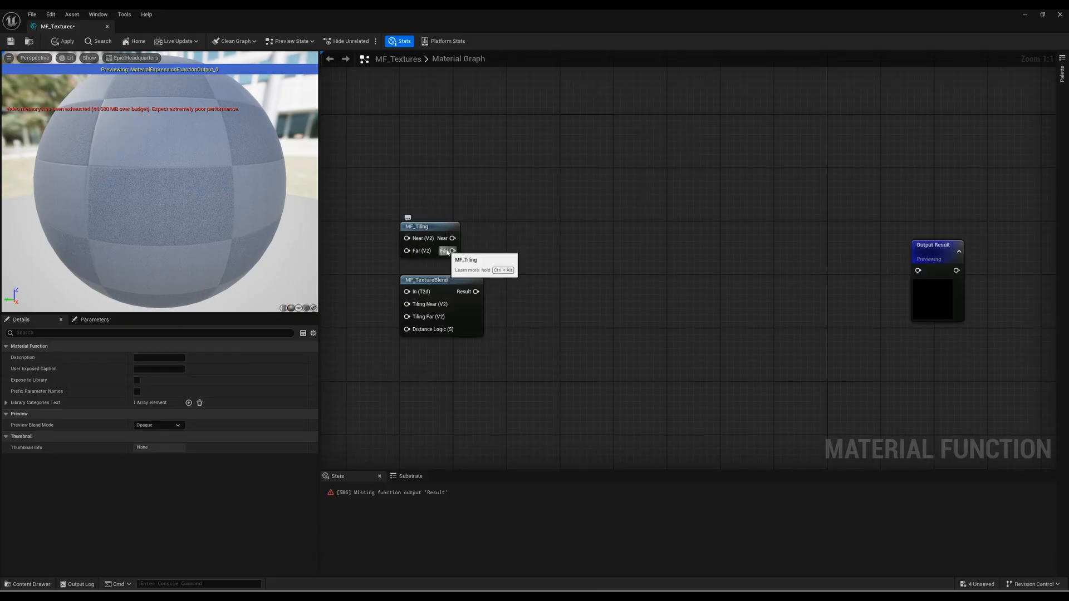
Step: Add a named reroute declaration called Near from MF_Tiling's Near output and line it up with that output
left_click(457, 229)
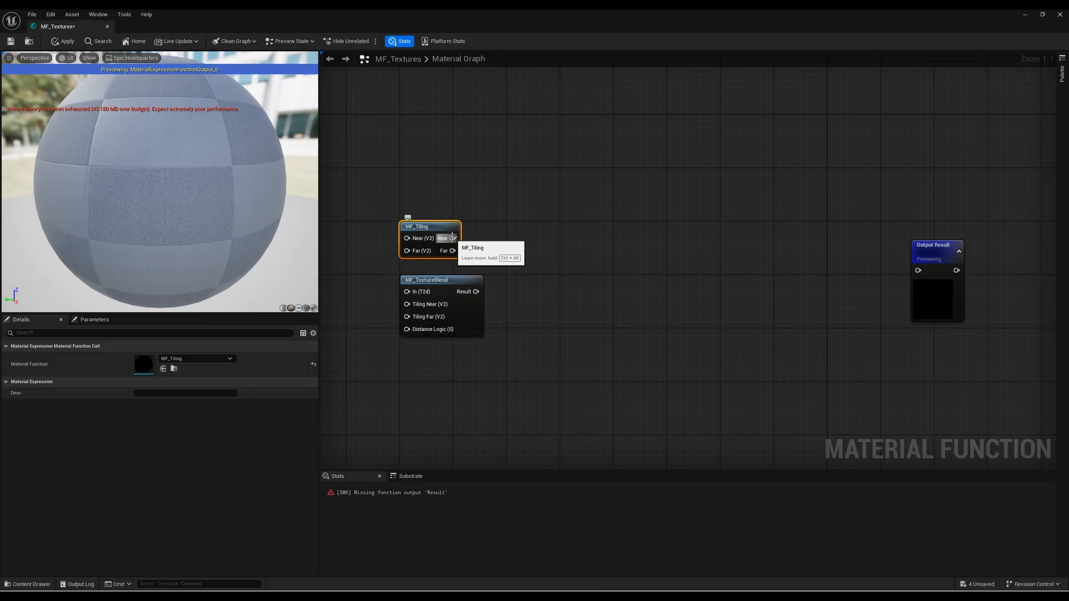
left_click_drag(452, 238, 512, 239)
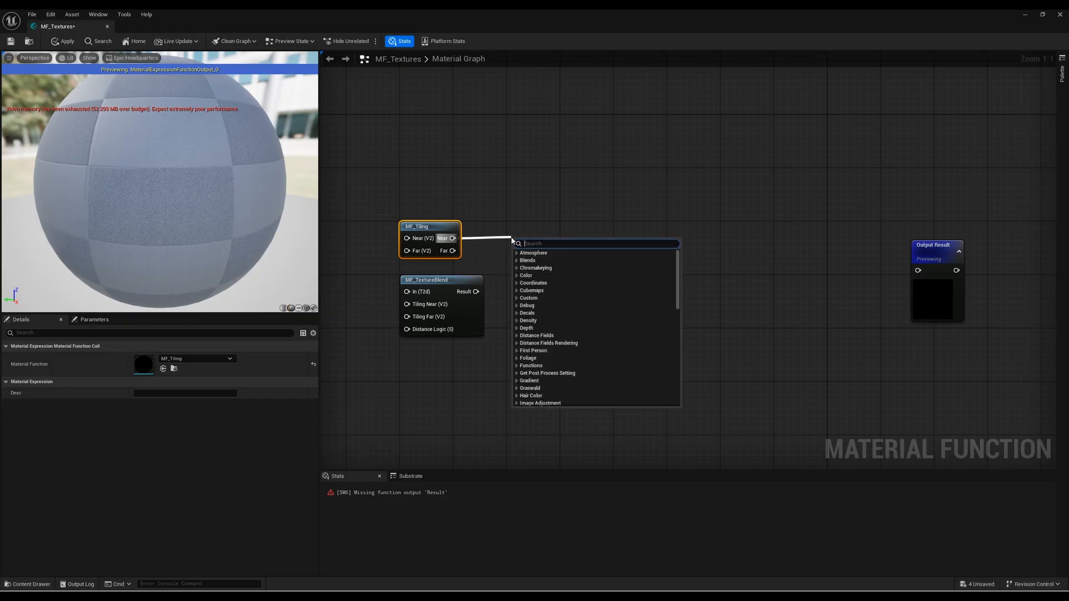
type("add rerout")
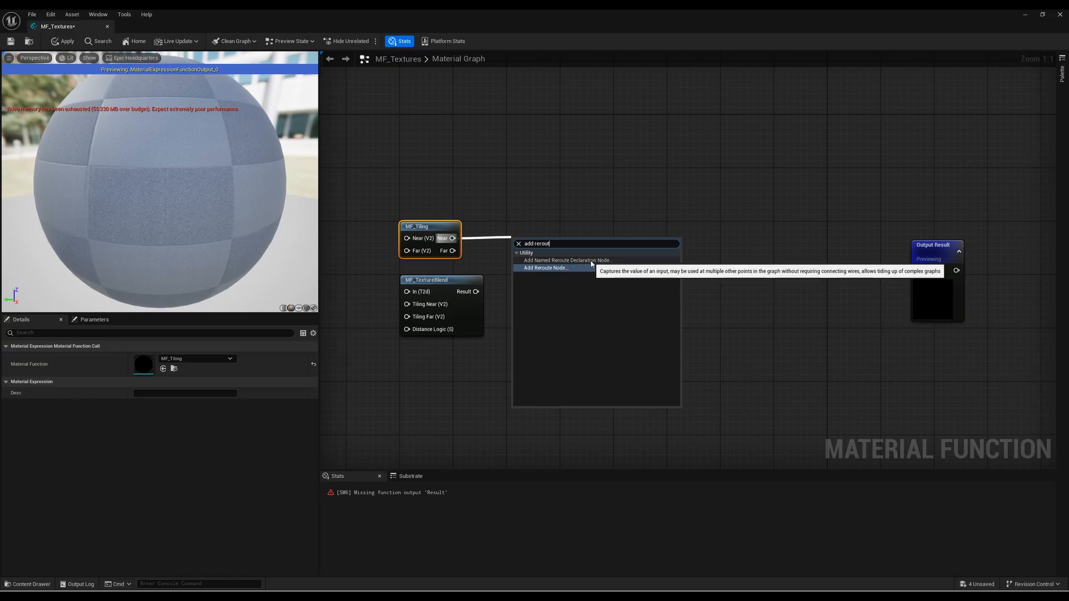
left_click(591, 261)
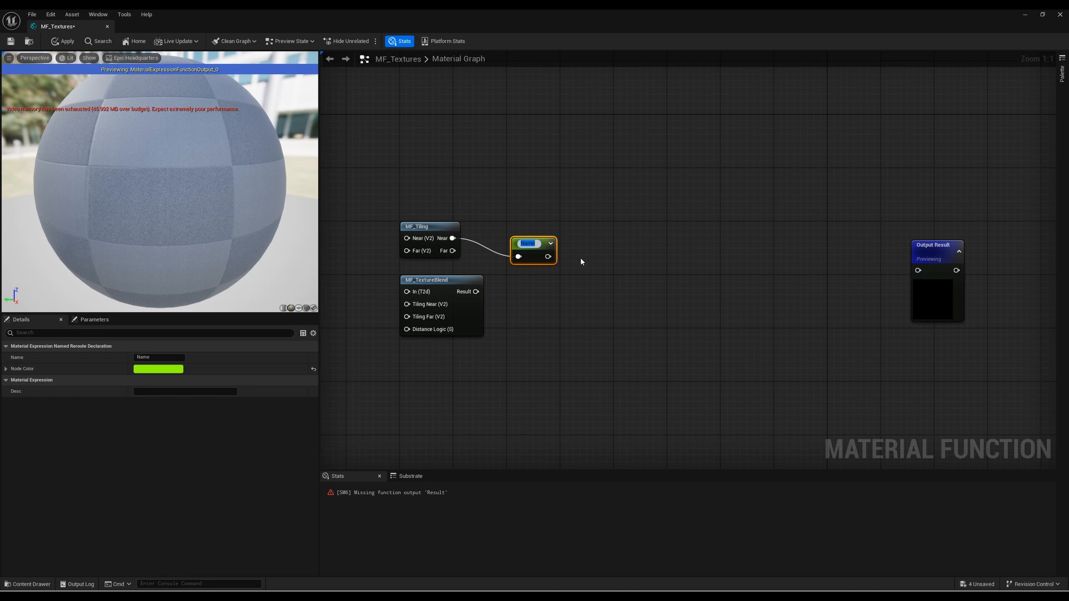
type("Near")
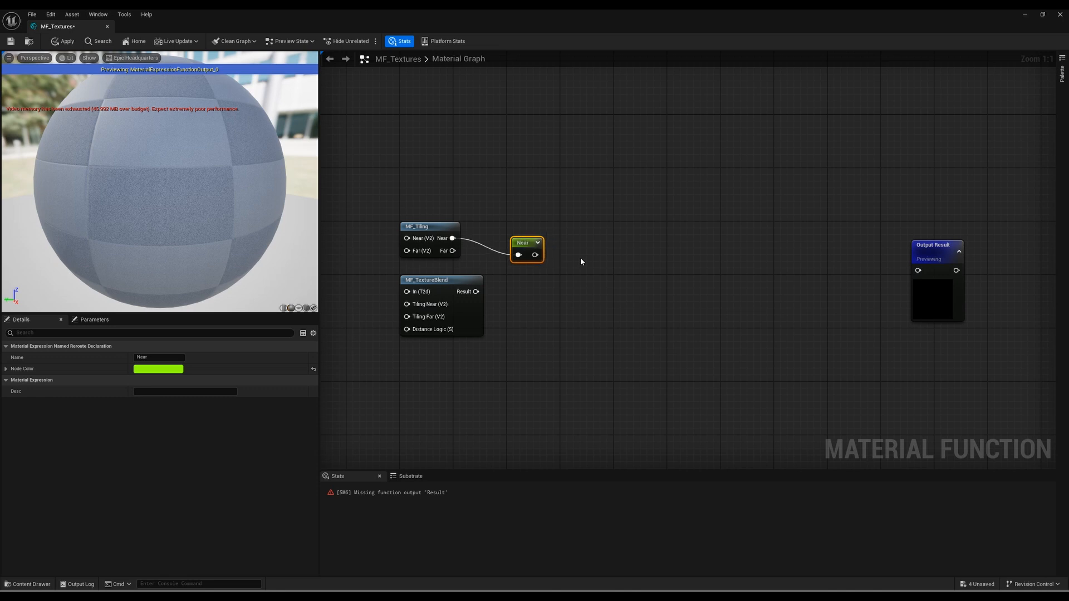
key("Return")
left_click_drag(521, 248, 517, 232)
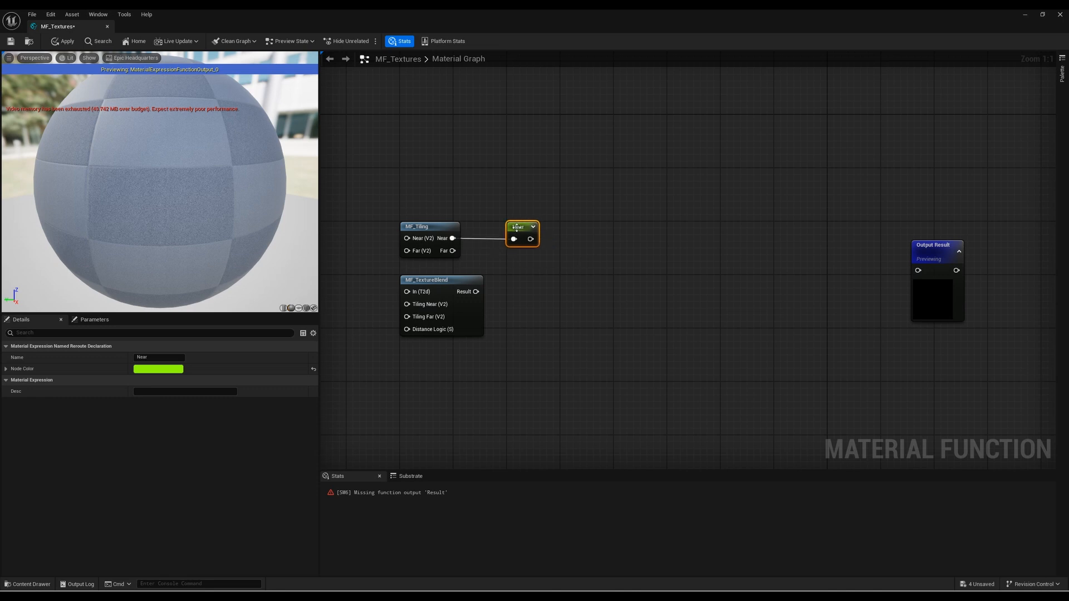
left_click(508, 274)
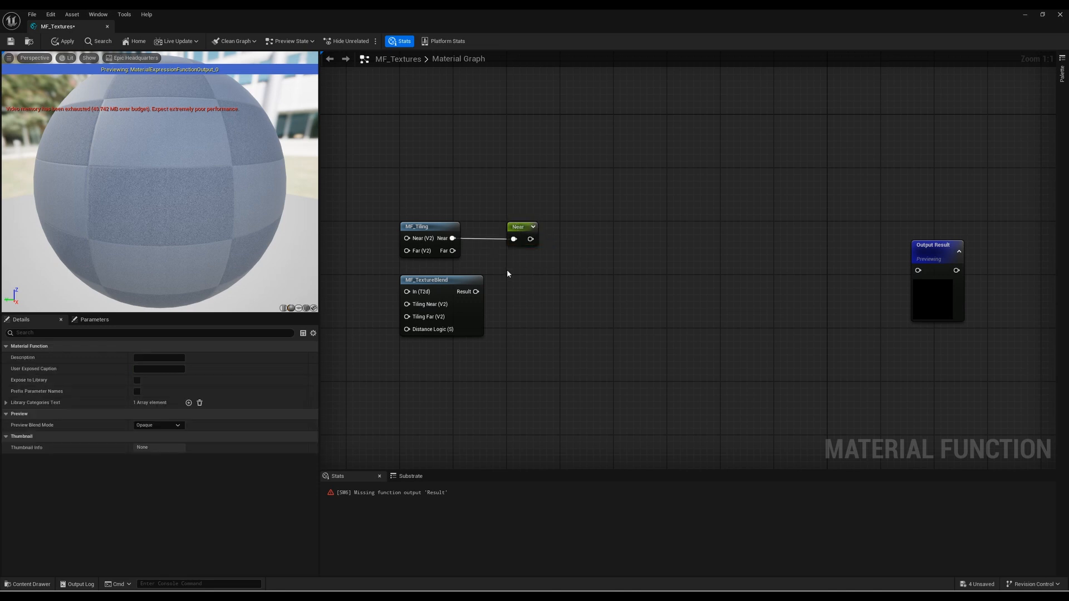
left_click(524, 242)
left_click(541, 268)
left_click(403, 245)
left_click(519, 292)
left_click(522, 232)
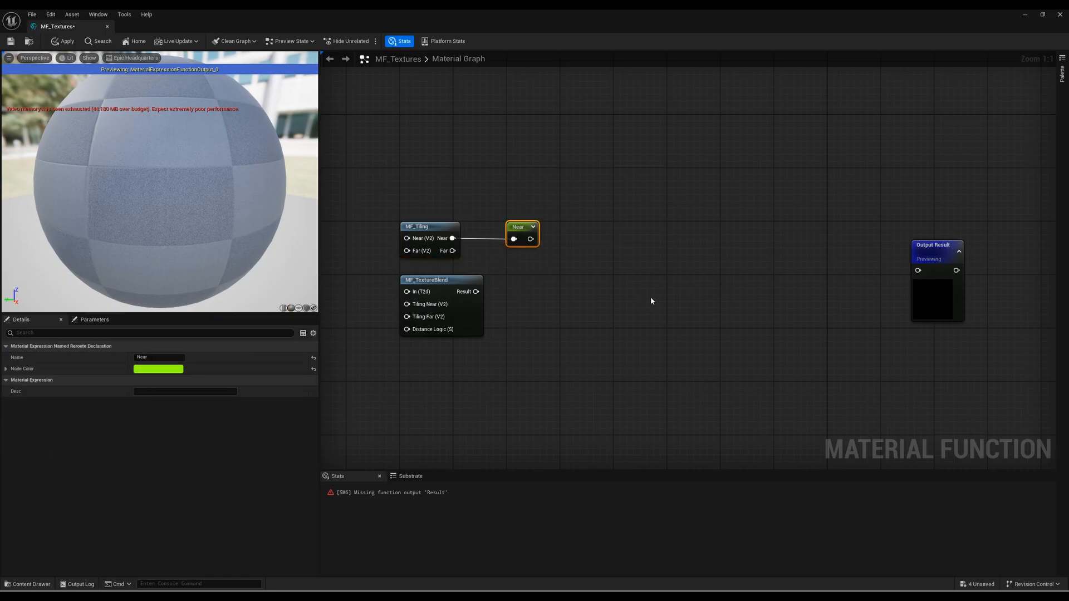
left_click(569, 301)
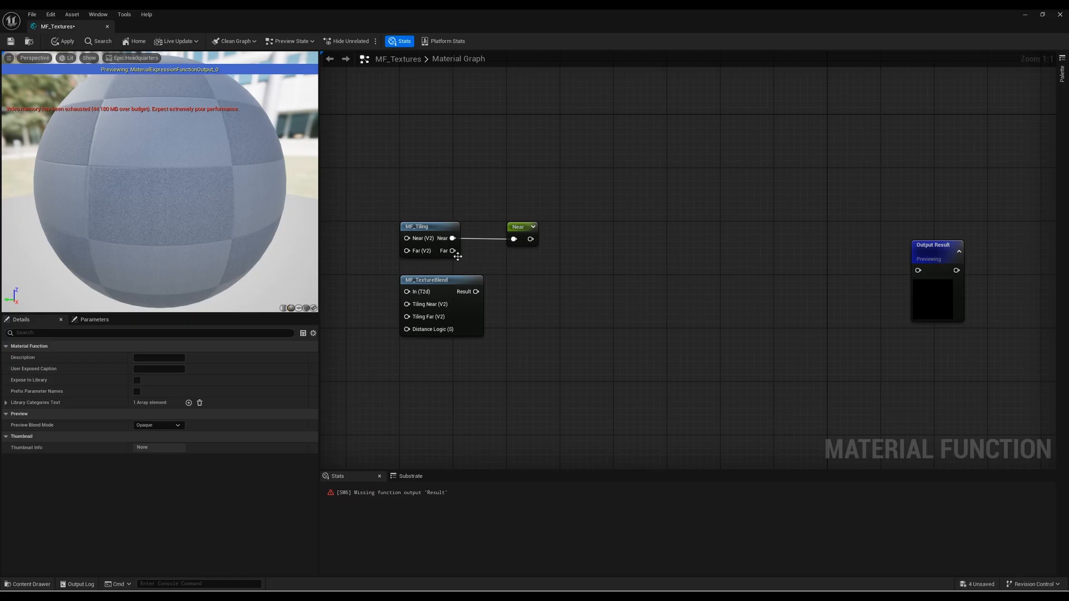
Step: Add a named reroute declaration called Far from MF_Tiling's Far output and place it beneath the Near reroute
left_click_drag(453, 251, 515, 275)
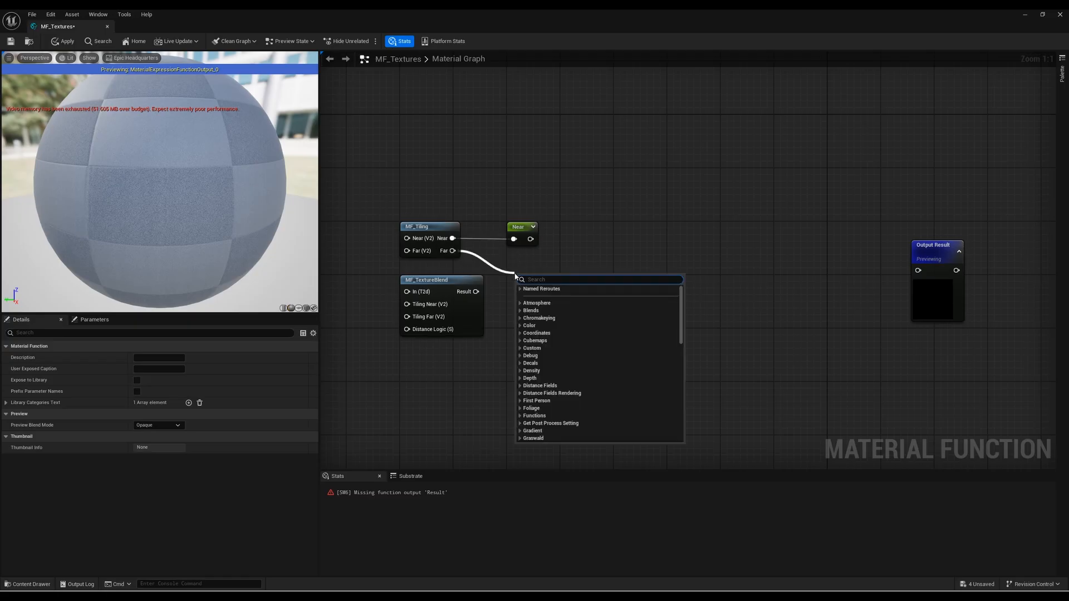
type("add re")
left_click(536, 296)
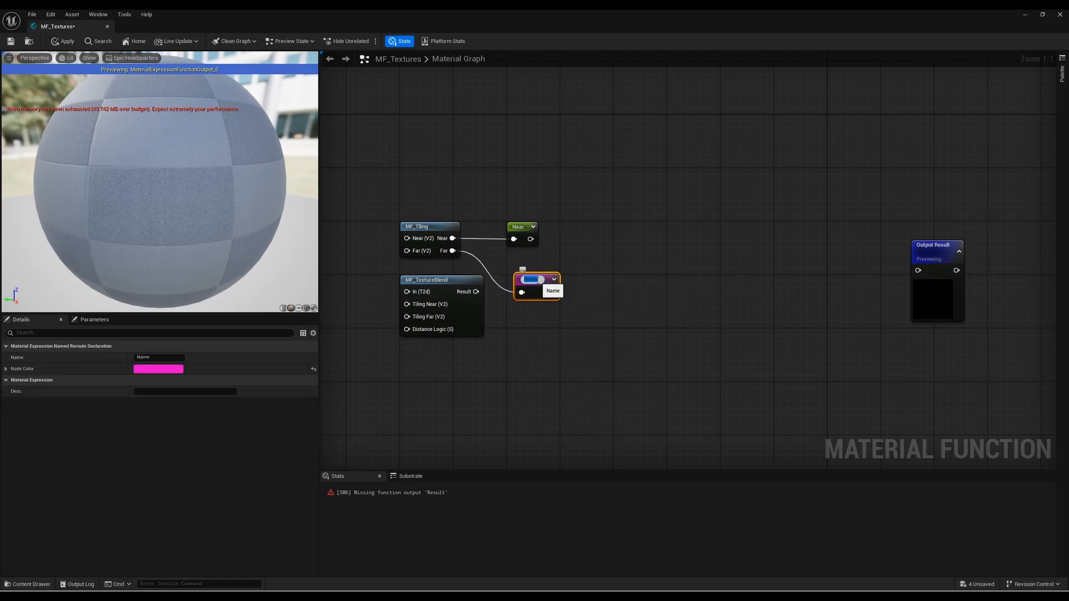
type("Far")
key("Return")
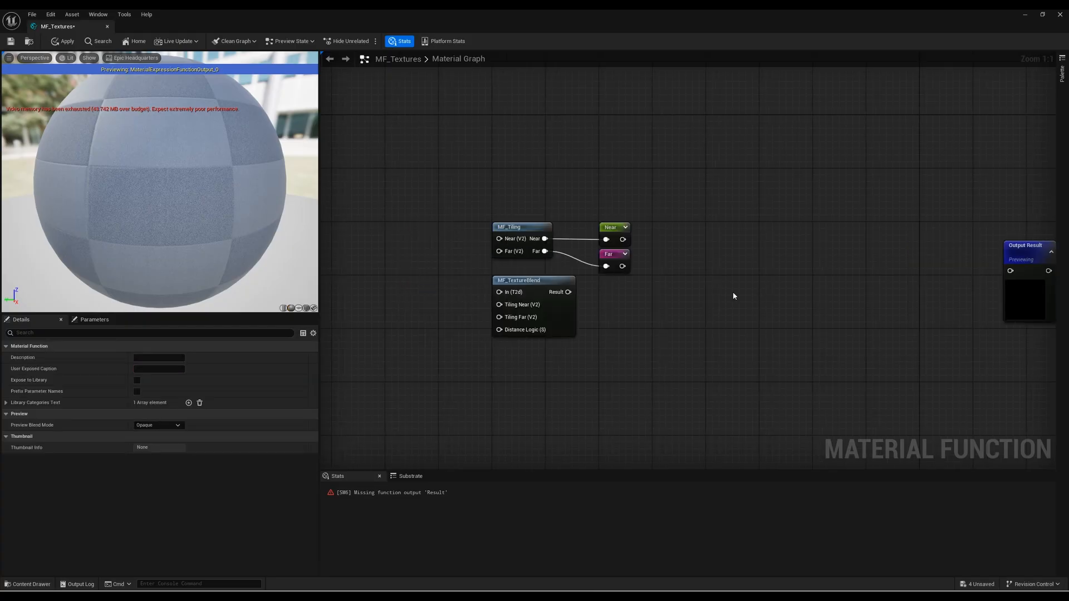
Step: Copy the Input Near and Input Far nodes from the MF_Tiling function and paste them into the MF_Textures graph
left_click(514, 227)
double_click(513, 227)
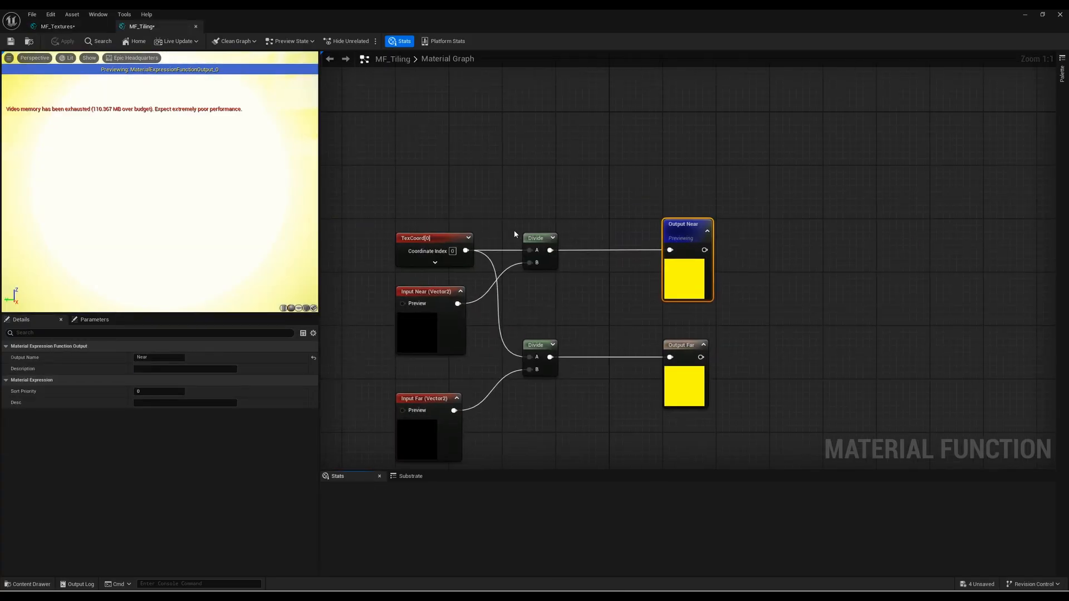
right_click_drag(450, 190, 659, 180)
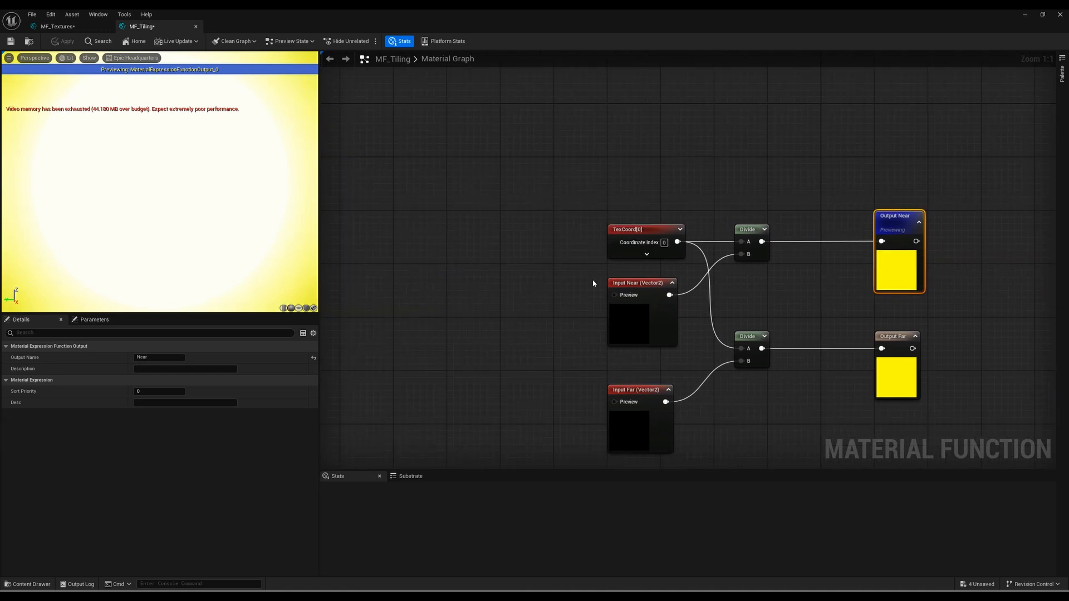
right_click_drag(468, 358, 460, 297)
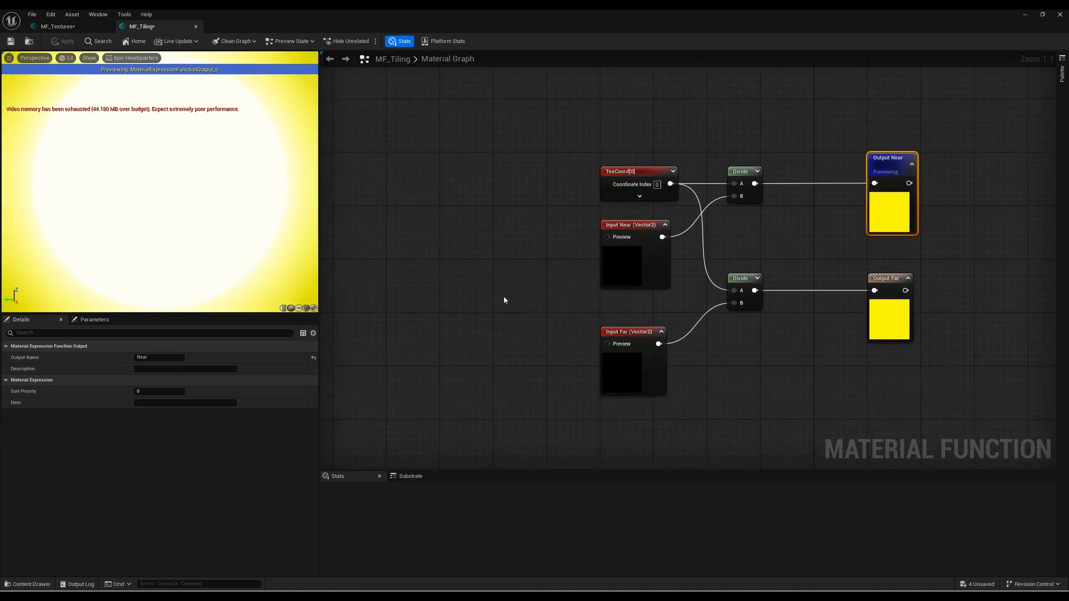
left_click(641, 226)
left_click(639, 332, "ctrl")
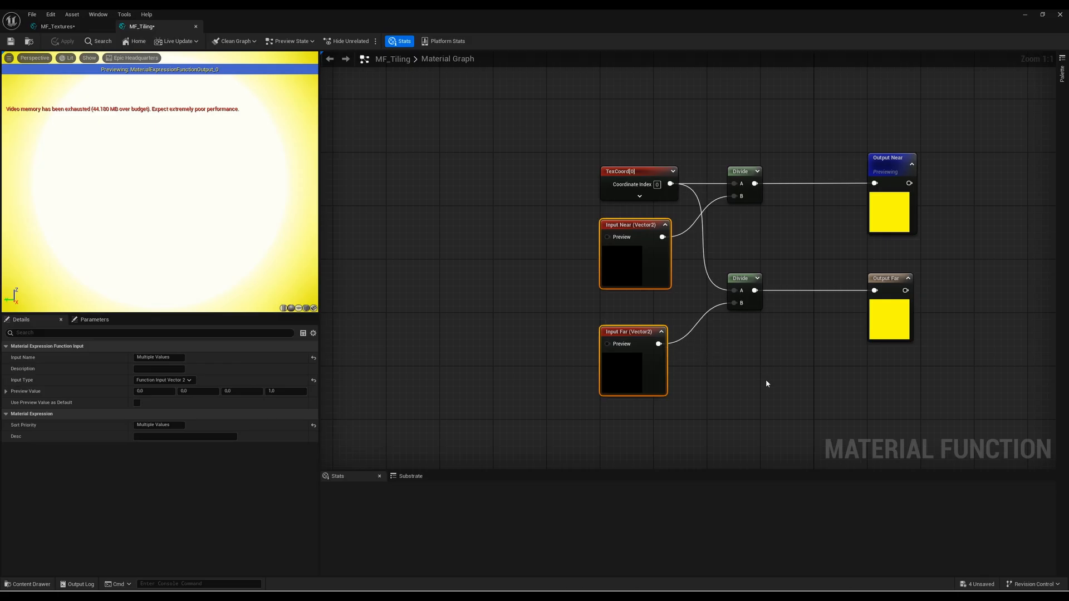
left_click(196, 26)
right_click_drag(700, 296, 638, 290)
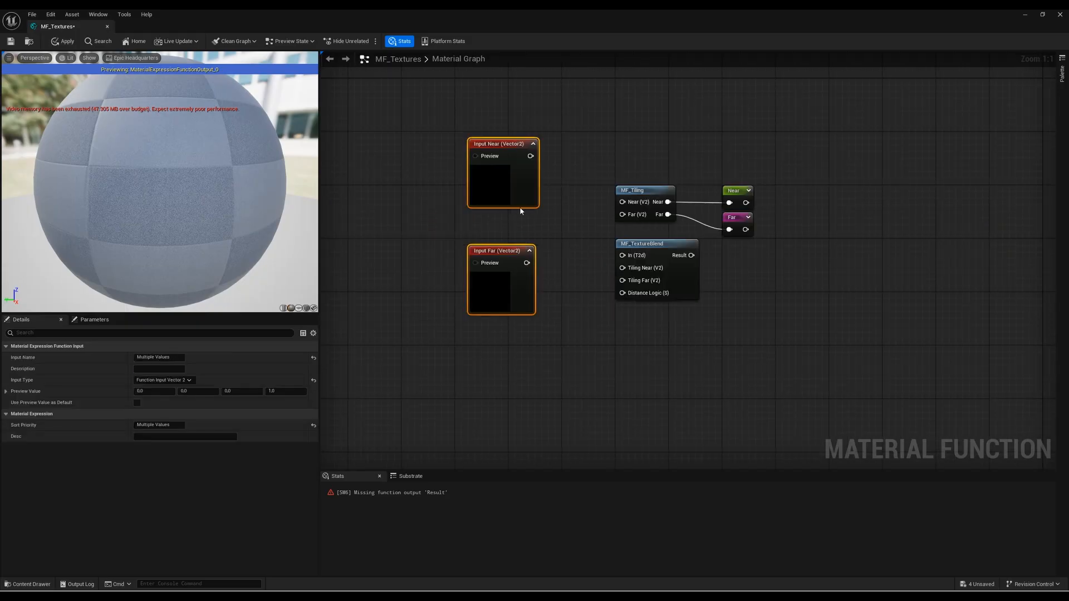
Step: Connect Input Near and Input Far to the matching Near and Far inputs of MF_Tiling
left_click(539, 171)
left_click_drag(530, 157, 621, 202)
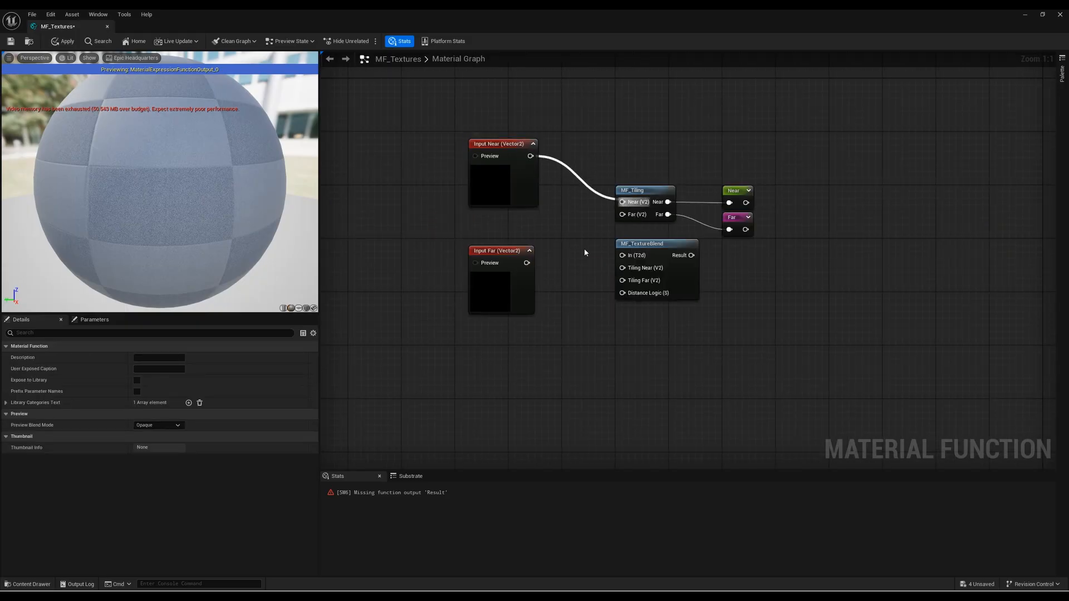
left_click_drag(527, 263, 622, 215)
Step: Stack the two input nodes in front of MF_Tiling and straighten the connections between the inputs, MF_Tiling and the reroutes
left_click_drag(517, 258, 503, 252)
mouse_move(510, 143)
left_mouse_down()
mouse_move(495, 156)
mouse_move(499, 142)
left_mouse_up()
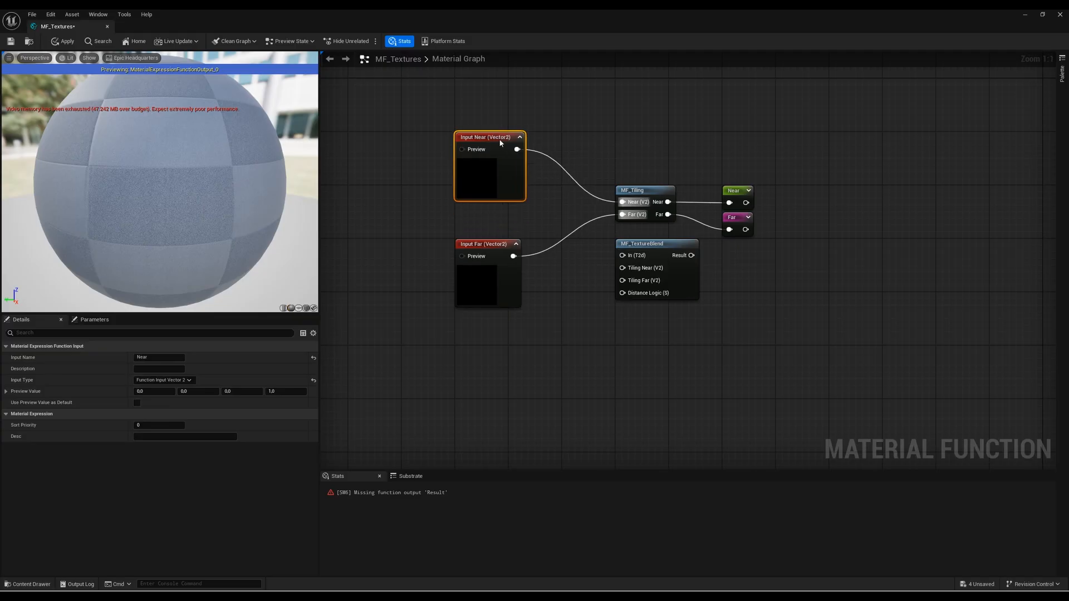
left_click_drag(483, 245, 486, 213)
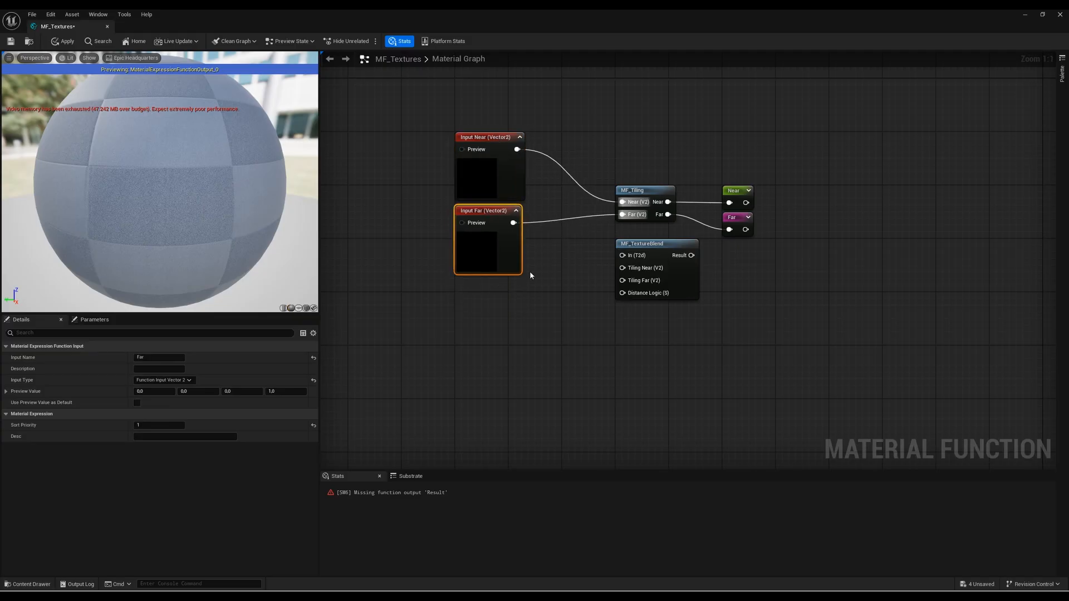
left_click(550, 246)
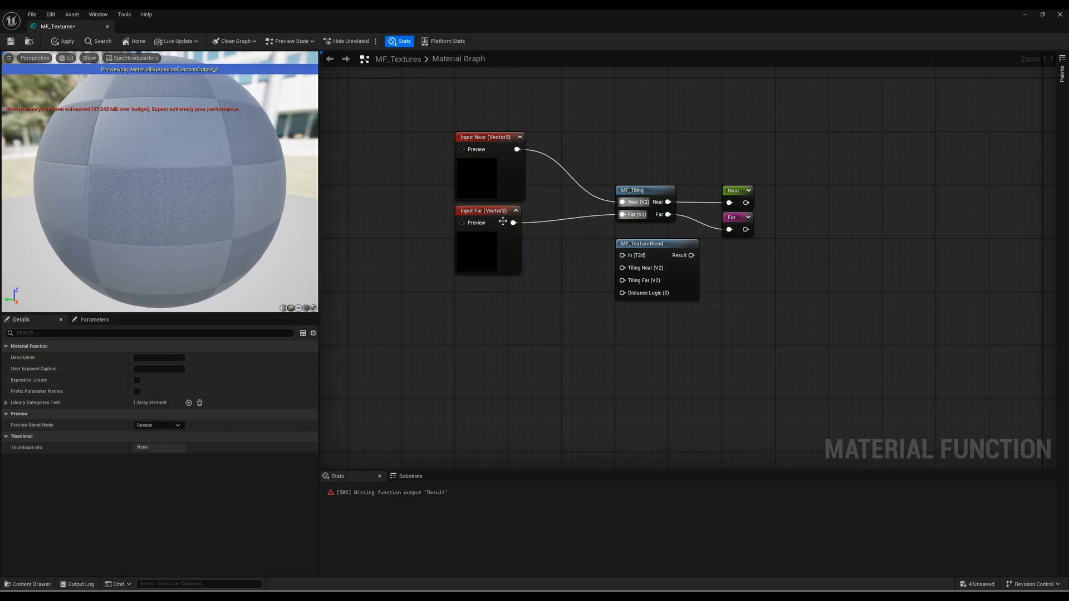
left_click_drag(499, 218, 498, 207)
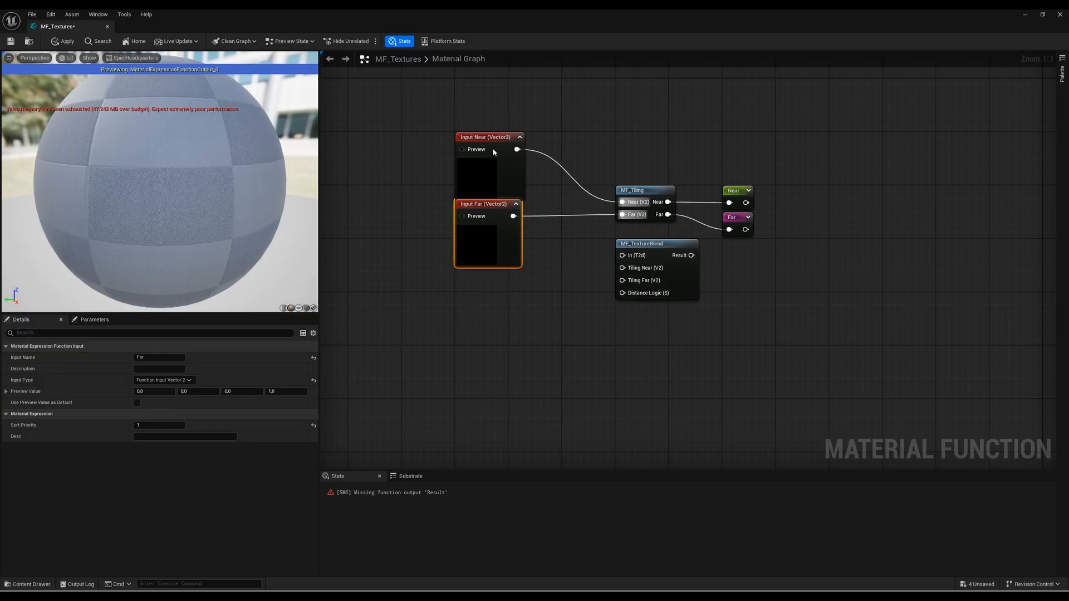
left_click_drag(493, 151, 486, 138)
left_click_drag(426, 230, 754, 122)
key("q")
left_click(569, 271)
left_click_drag(490, 187, 495, 137)
Step: Move the MF_TextureBlend node away from MF_Tiling to just before the Output Result node
right_click_drag(654, 234, 476, 259)
left_click_drag(479, 270, 800, 218)
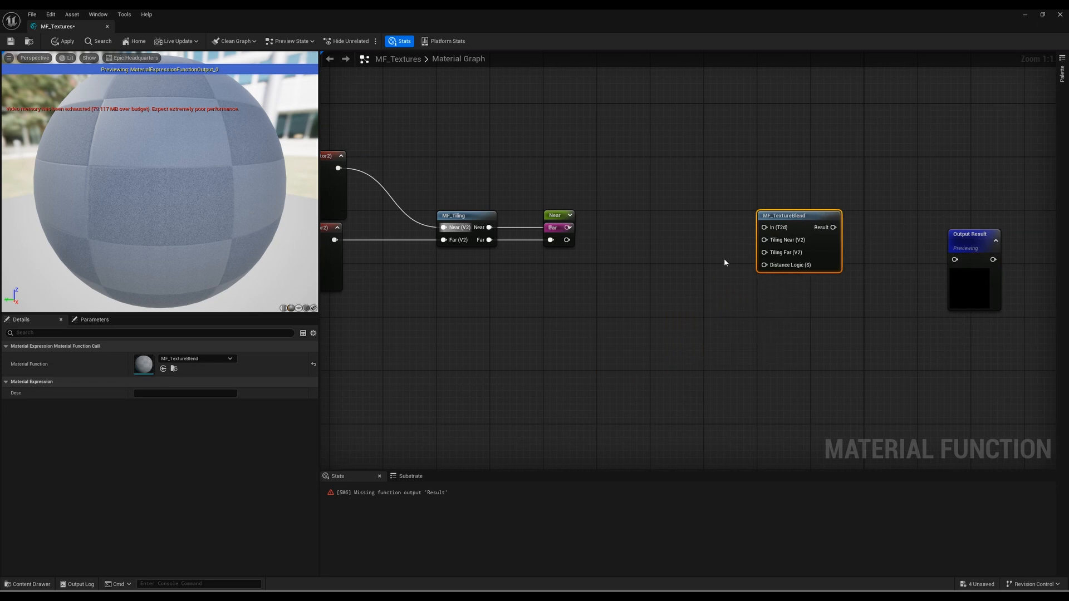
left_click(698, 272)
Step: Place a Near named reroute before MF_TextureBlend, connect it to Tiling Near and straighten the connection
right_click_drag(698, 272, 647, 279)
right_click(623, 260)
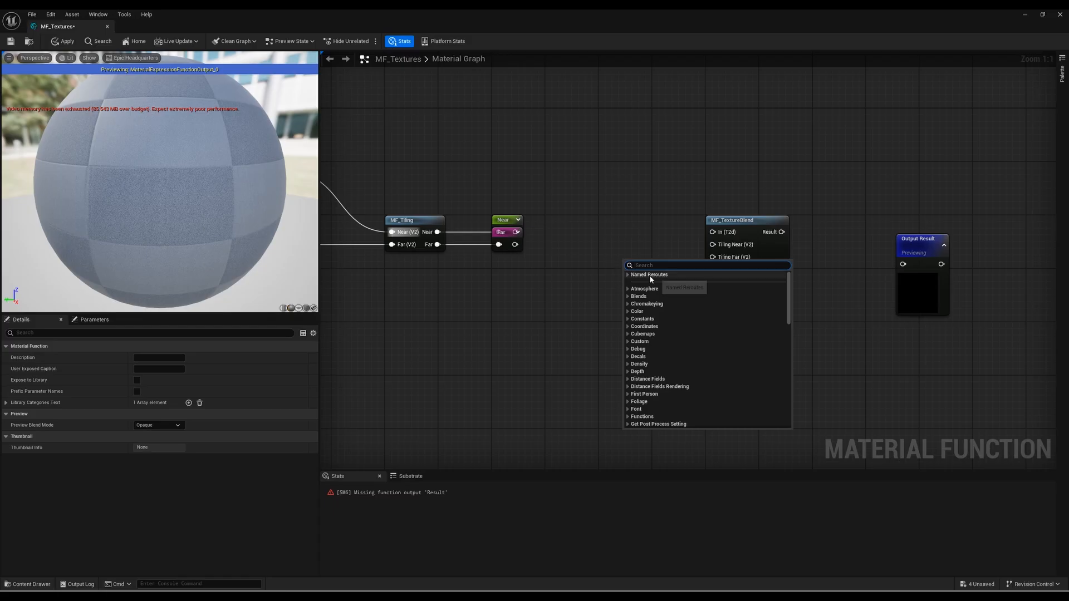
left_click(628, 275)
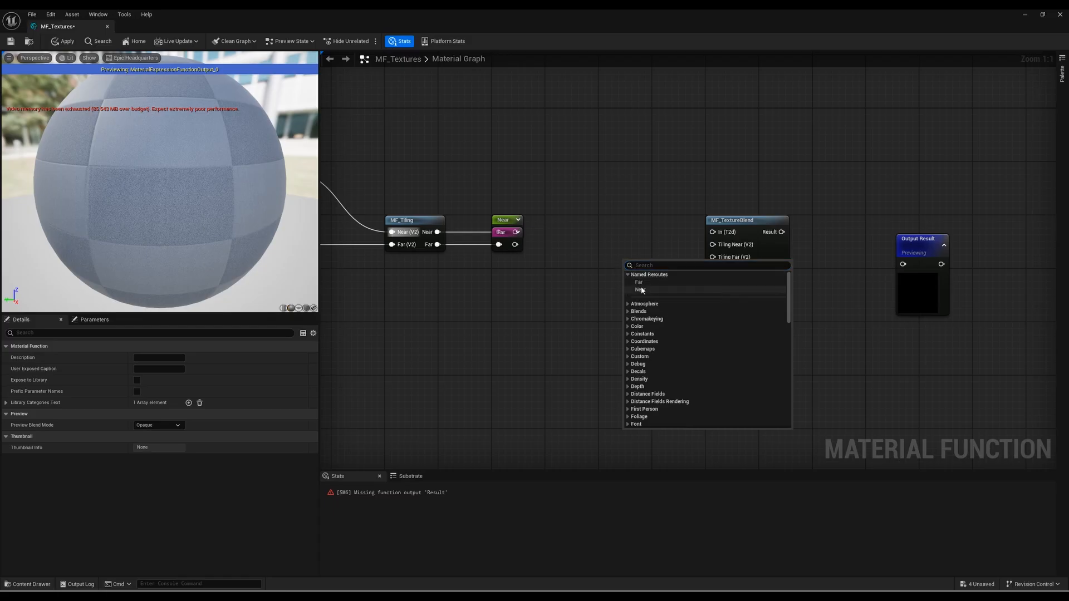
left_click(640, 290)
left_click_drag(622, 233, 708, 245)
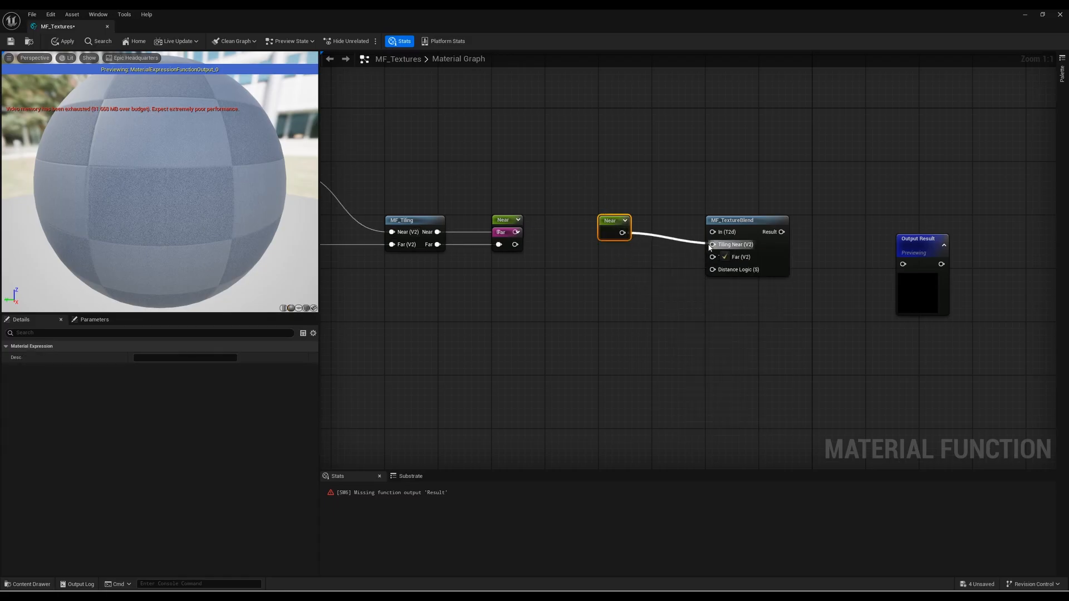
left_click_drag(623, 225, 704, 233)
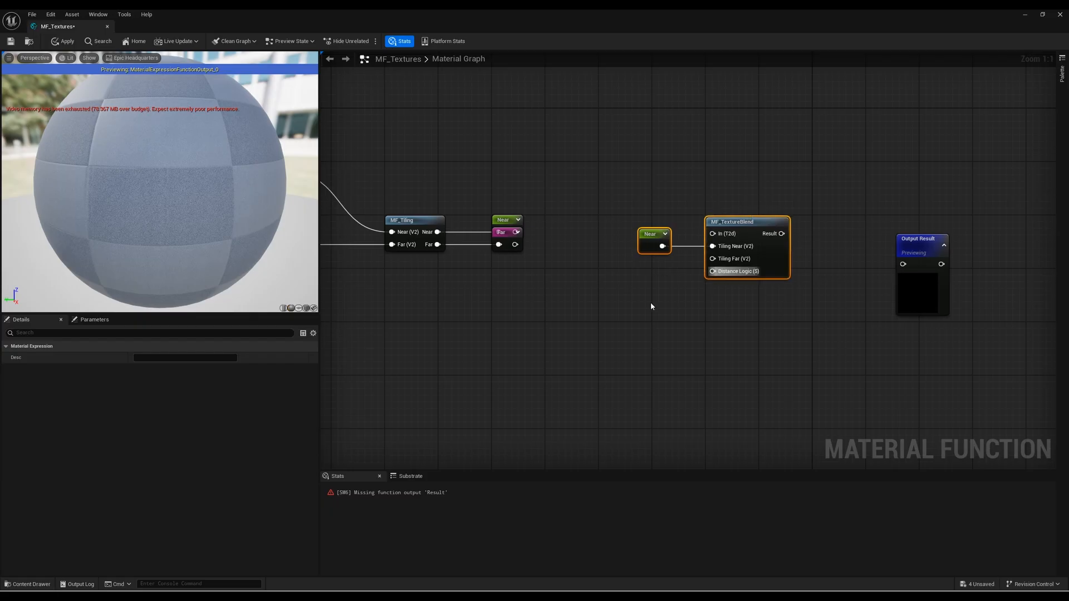
Step: Add a Far named reroute below Near, connect it to Tiling Far on MF_TextureBlend and straighten the connection
left_click(641, 288)
right_click(642, 288)
left_click(648, 306)
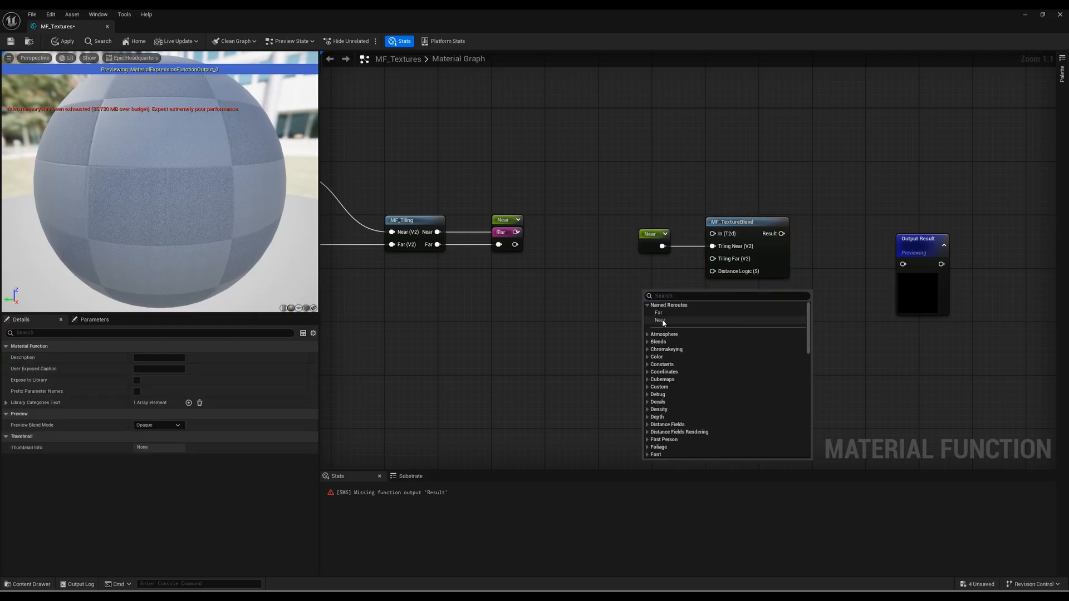
left_click(662, 320)
left_click_drag(648, 294, 713, 259)
left_click_drag(611, 290, 747, 209)
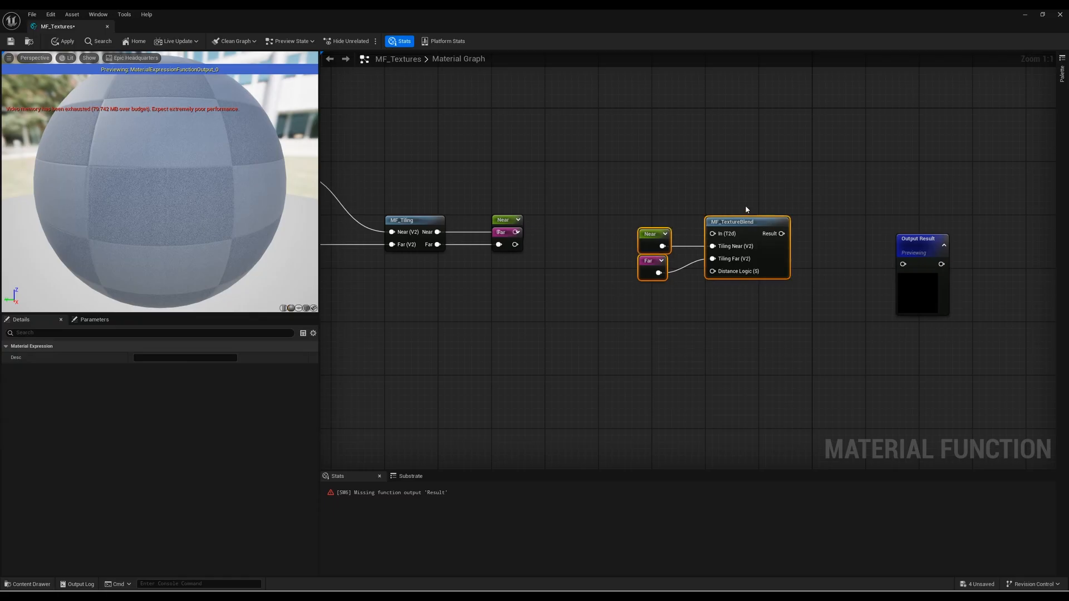
key("q")
left_click(723, 322)
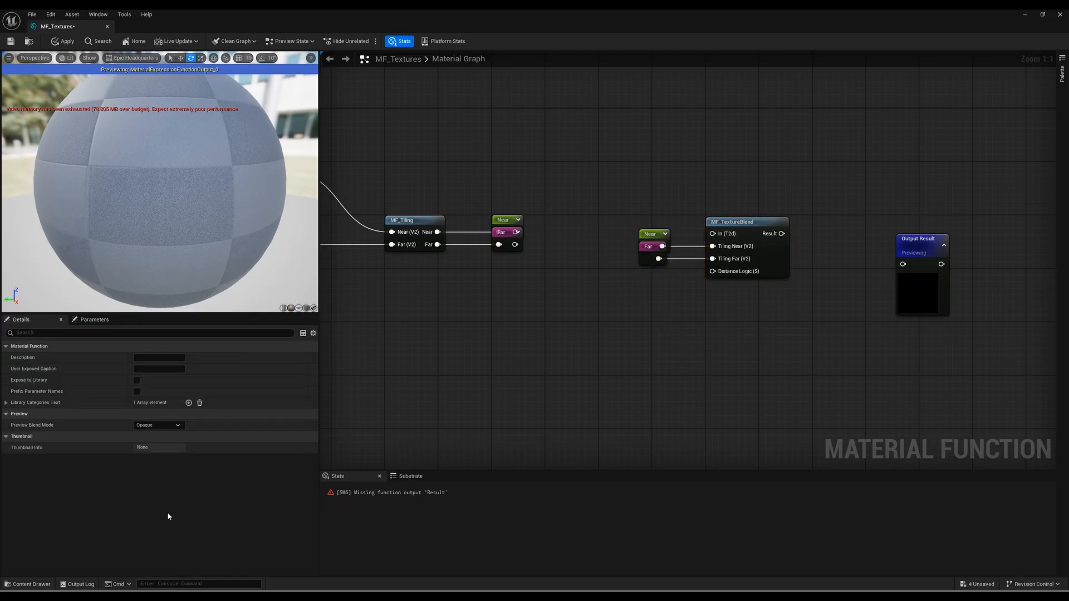
Step: Copy the Input Distance Logic node from the MF_TextureBlend function and paste it into the MF_Textures graph
left_click(28, 584)
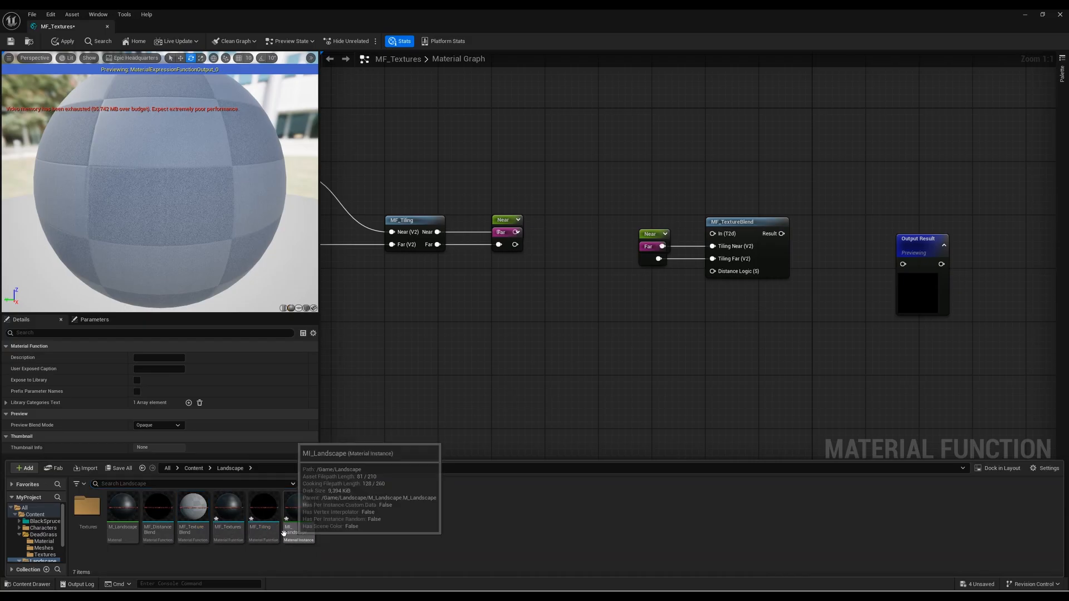
left_click(196, 521)
double_click(198, 522)
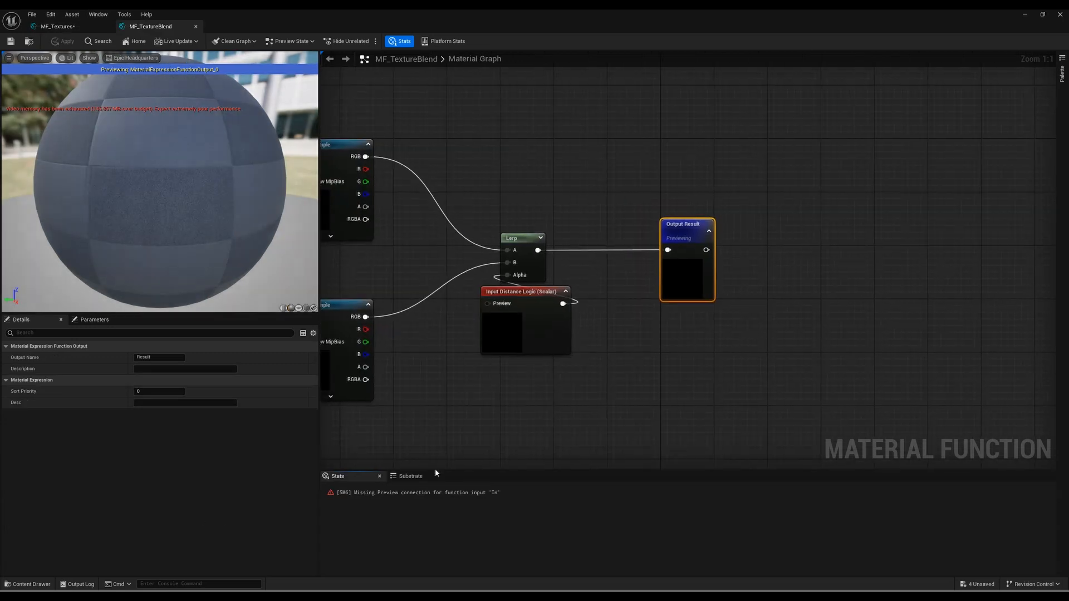
left_click(553, 293)
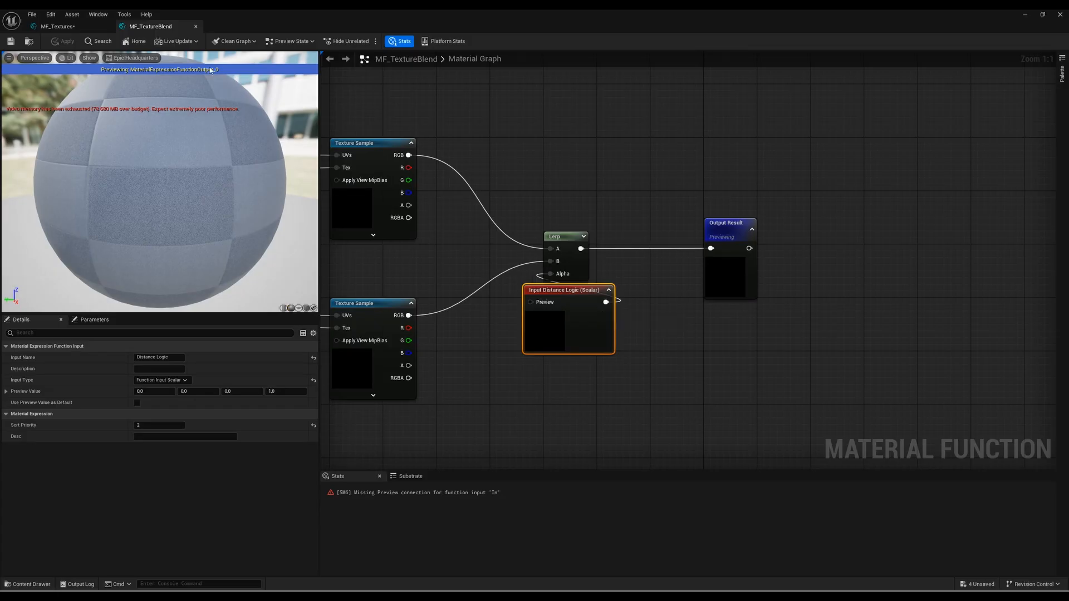
left_click(56, 26)
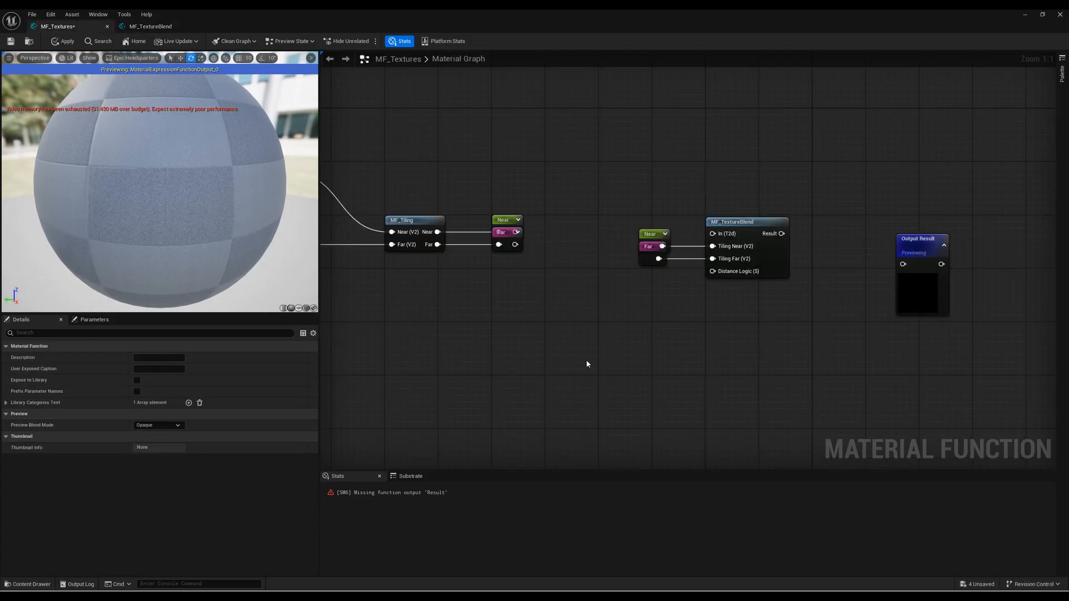
key("ctrl+v")
Step: Connect Input Distance Logic to a new named reroute declaration "Distance Logic" and move both nodes below Input Far
left_click_drag(649, 362, 615, 343)
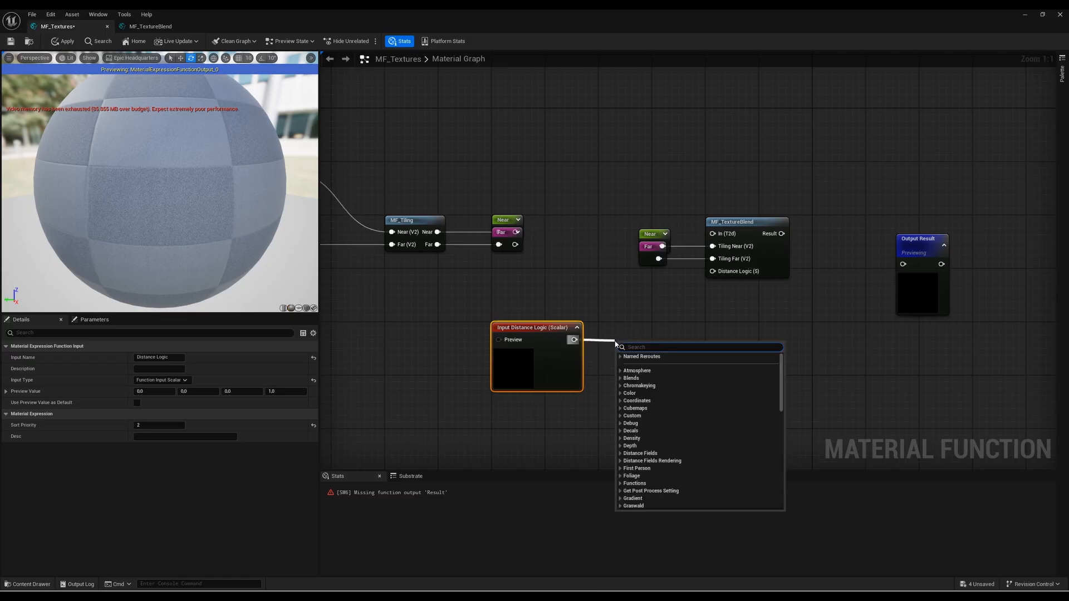
type("add rerout")
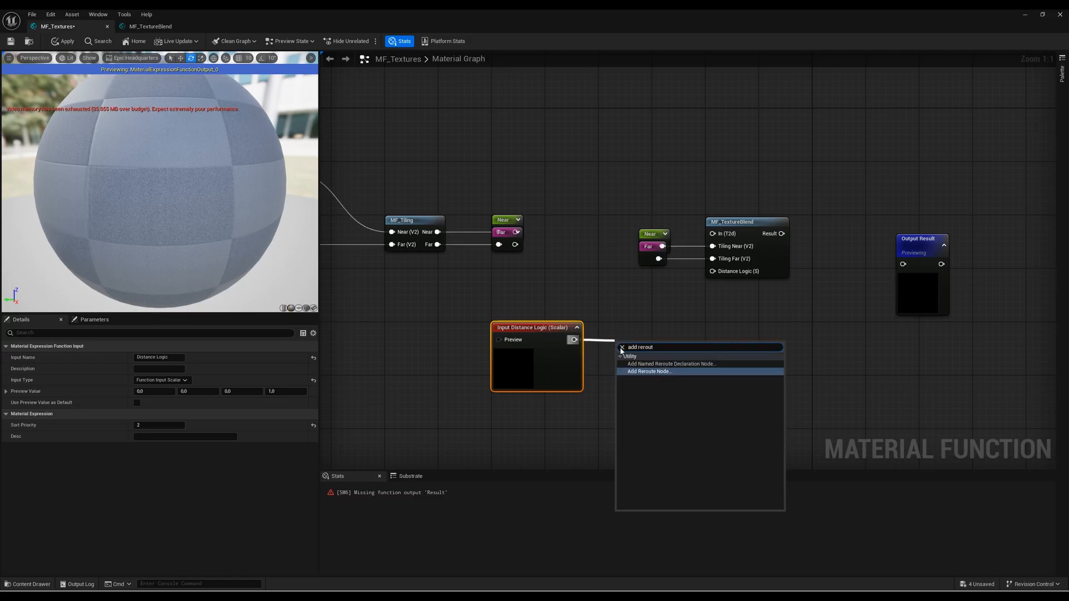
left_click(667, 365)
type("D")
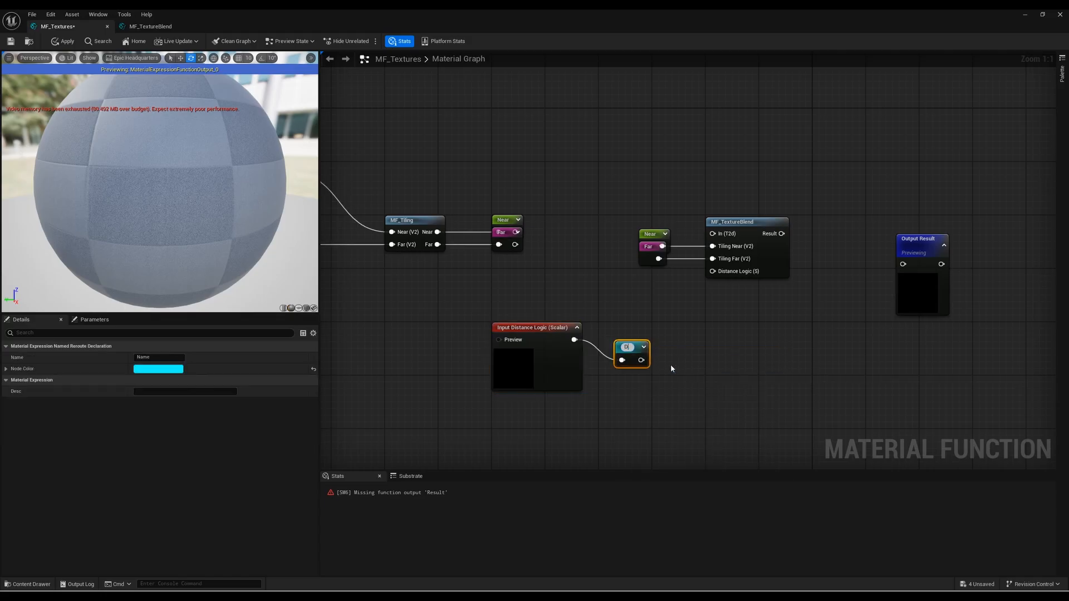
type("istance Logic")
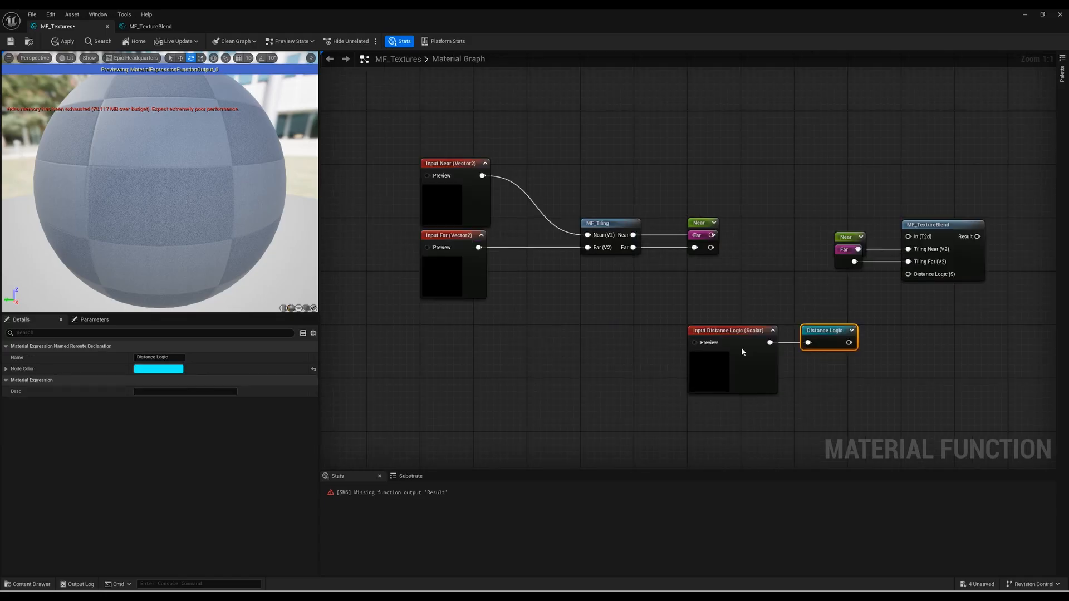
left_click(742, 351, "shift")
left_click_drag(774, 334, 579, 332)
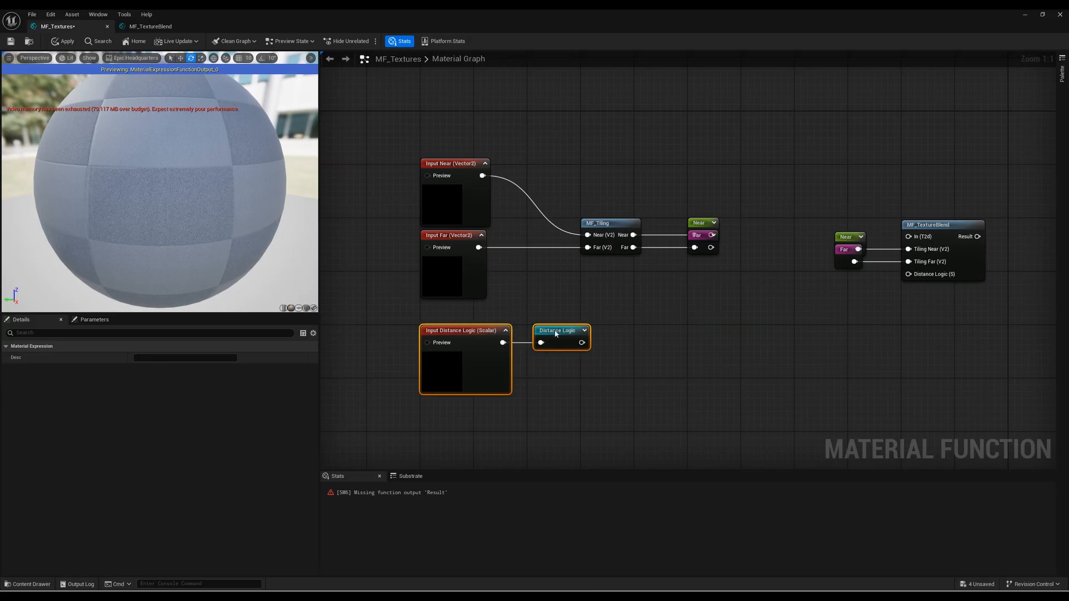
left_click(804, 317)
Step: Place a Distance Logic reroute under Near and Far and connect it to the Distance Logic input of MF_TextureBlend
right_click_drag(803, 317, 700, 335)
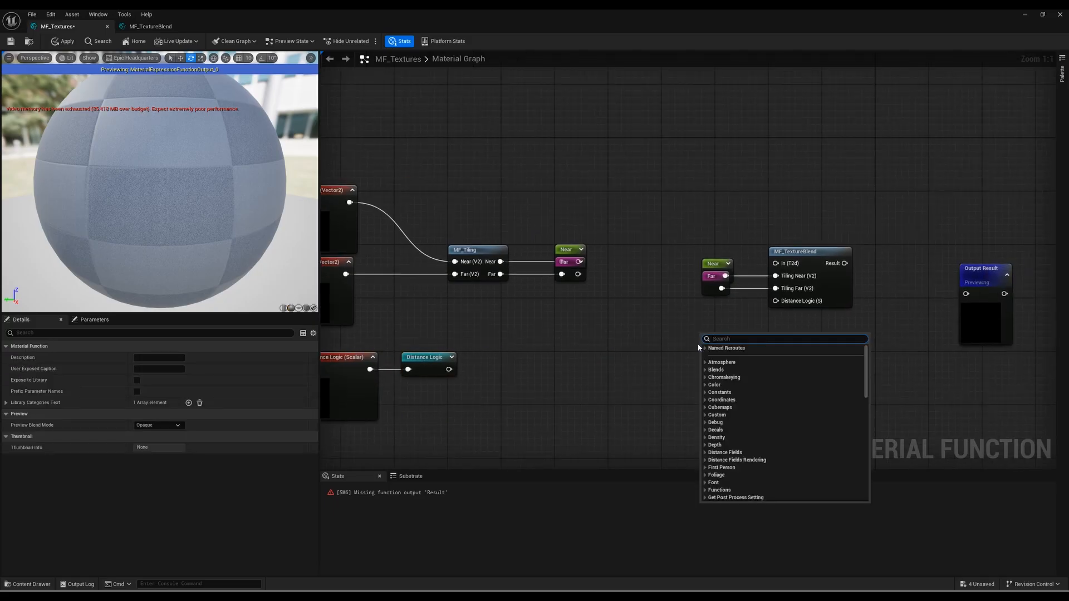
left_click(704, 348)
left_click(721, 356)
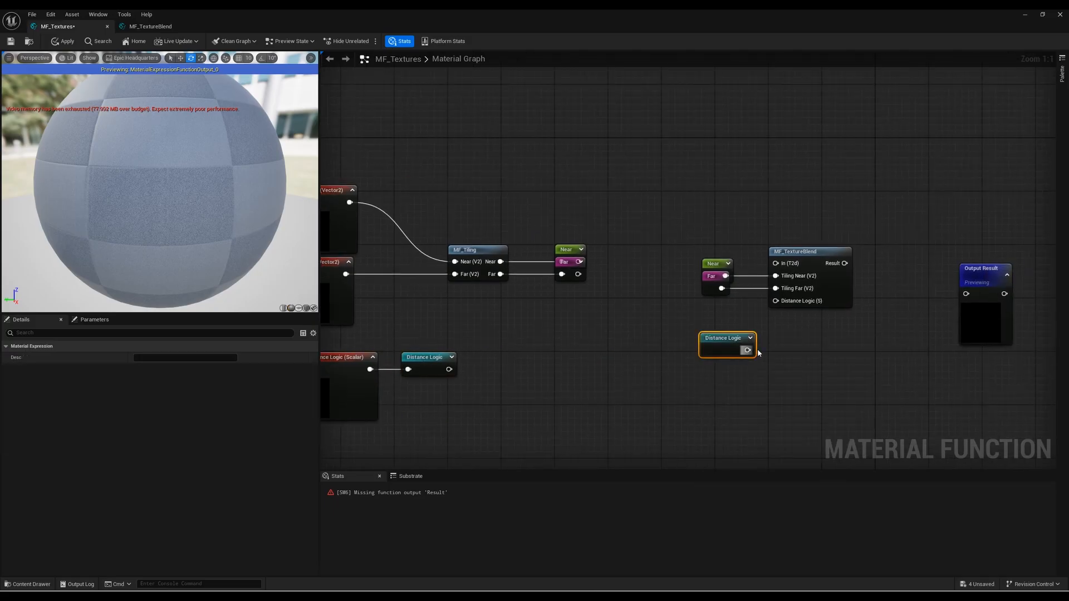
left_click_drag(752, 349, 776, 301)
left_click_drag(730, 336, 720, 309)
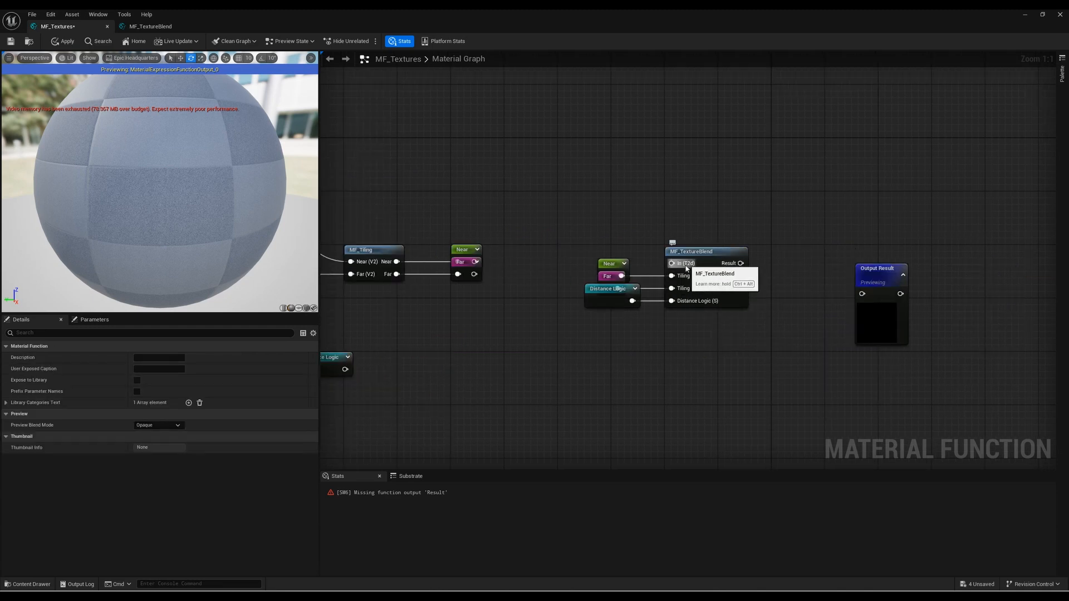
Step: Rename the In texture input of the MF_TextureBlend function to Albedo, and apply and save the function
left_click(690, 270)
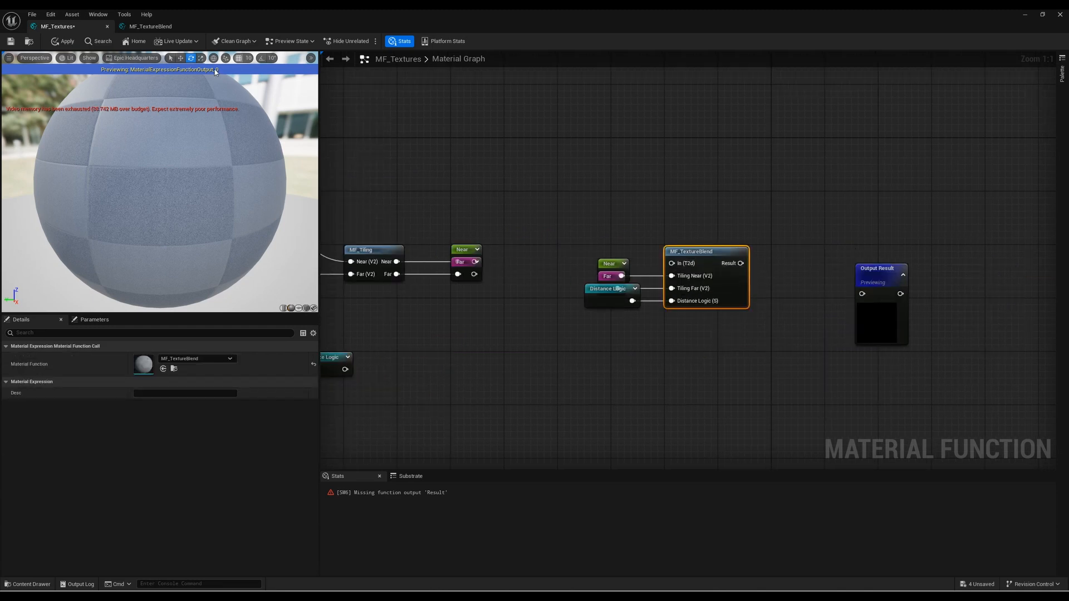
left_click(153, 27)
right_click_drag(455, 261, 876, 295)
scroll(876, 295, "down", 1)
left_click(535, 270)
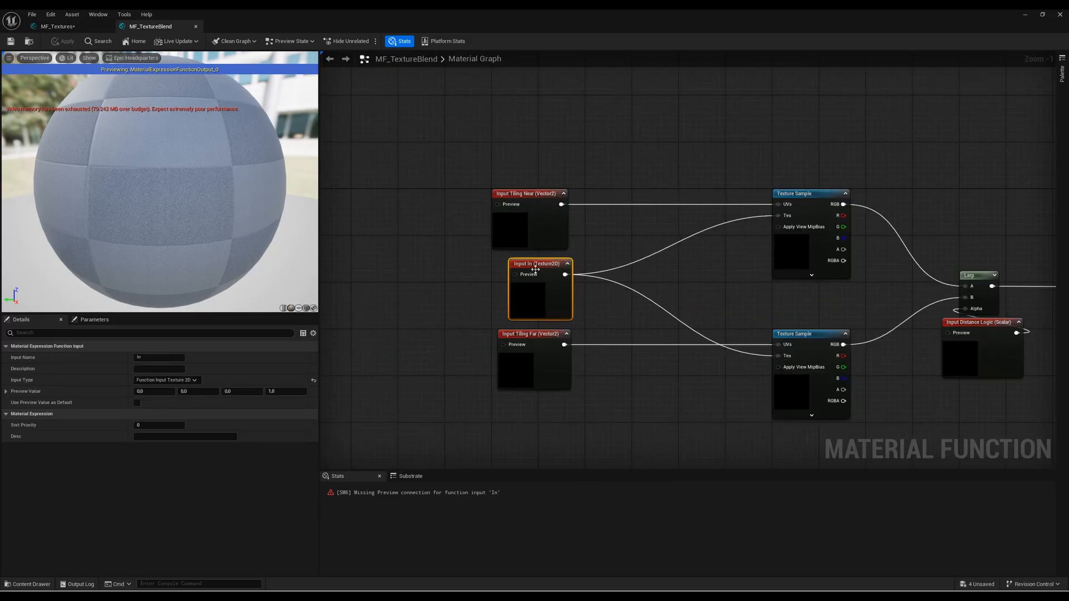
left_click(160, 358)
key("Return")
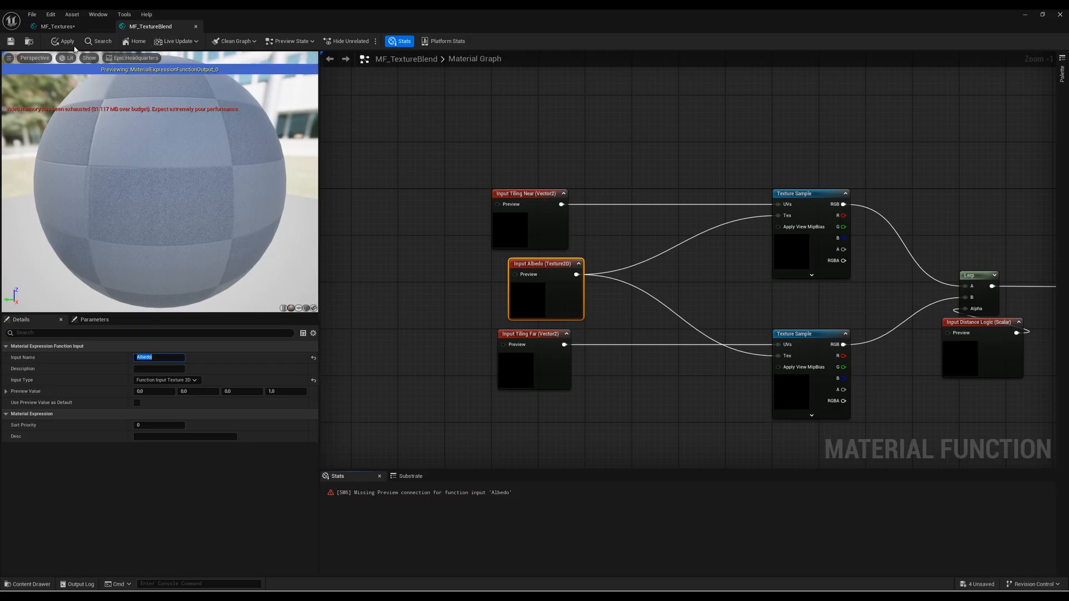
left_click(62, 41)
left_click(11, 41)
Step: Return to the MF_Textures function, and apply and save it
left_click(58, 26)
right_click_drag(653, 324, 610, 316)
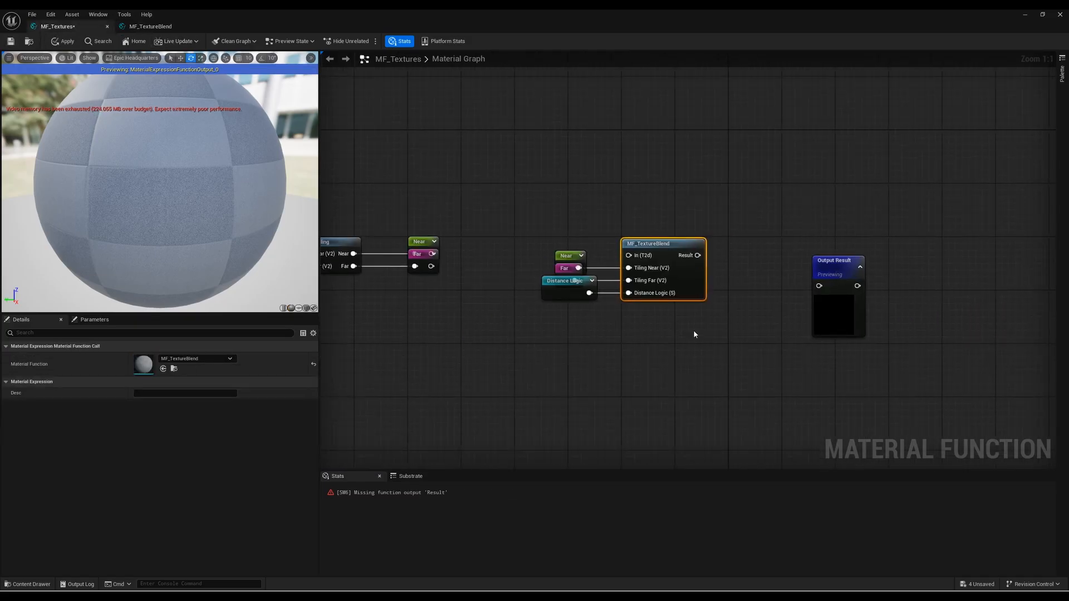
right_click_drag(693, 330, 647, 323)
left_click(66, 41)
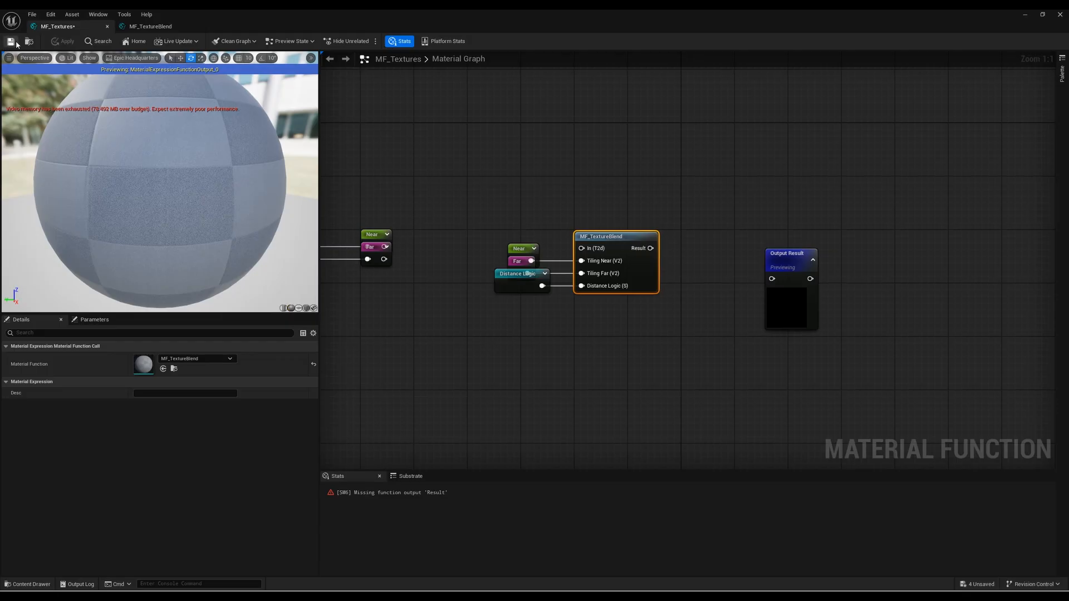
left_click(555, 351)
Step: Add a fresh MF_TextureBlend node to the graph and move the Near, Far and Distance Logic connections onto it
left_click(28, 584)
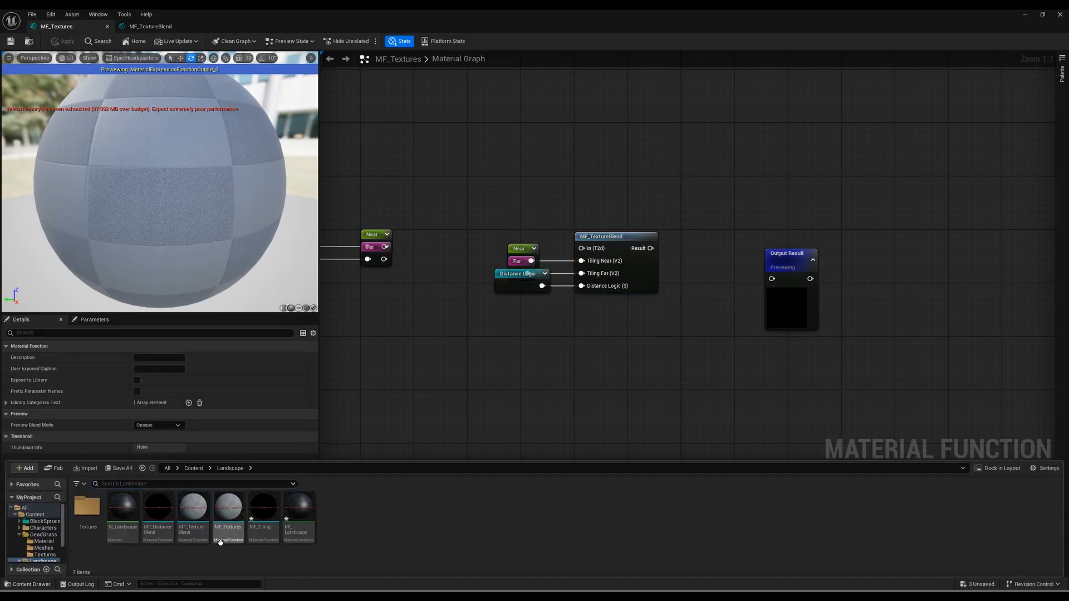
left_click_drag(192, 515, 645, 319)
left_click(529, 406)
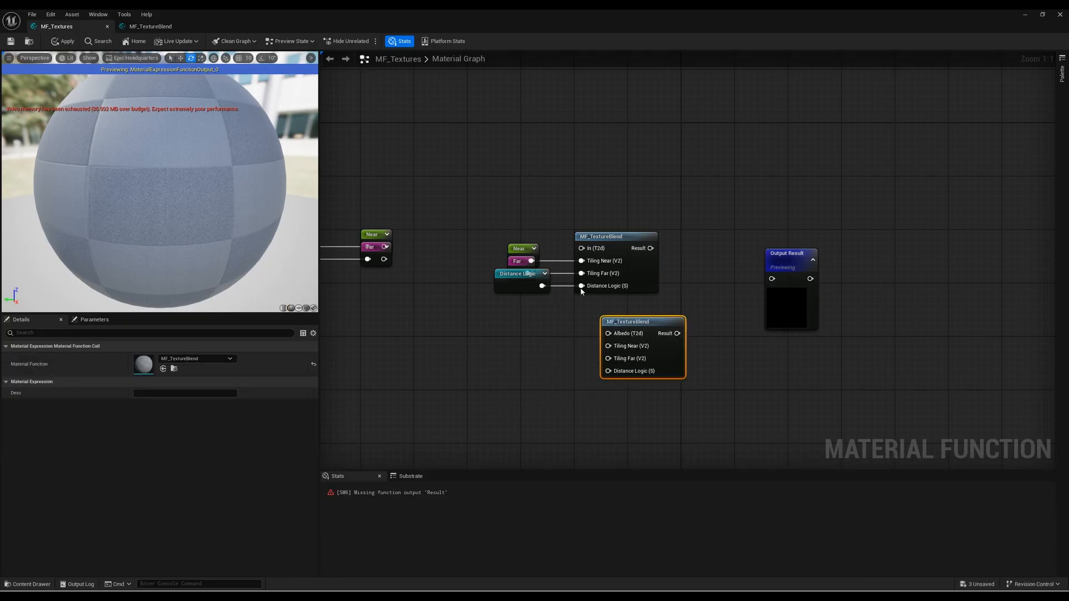
left_click_drag(581, 286, 608, 358, "ctrl")
left_click_drag(582, 260, 608, 345, "ctrl")
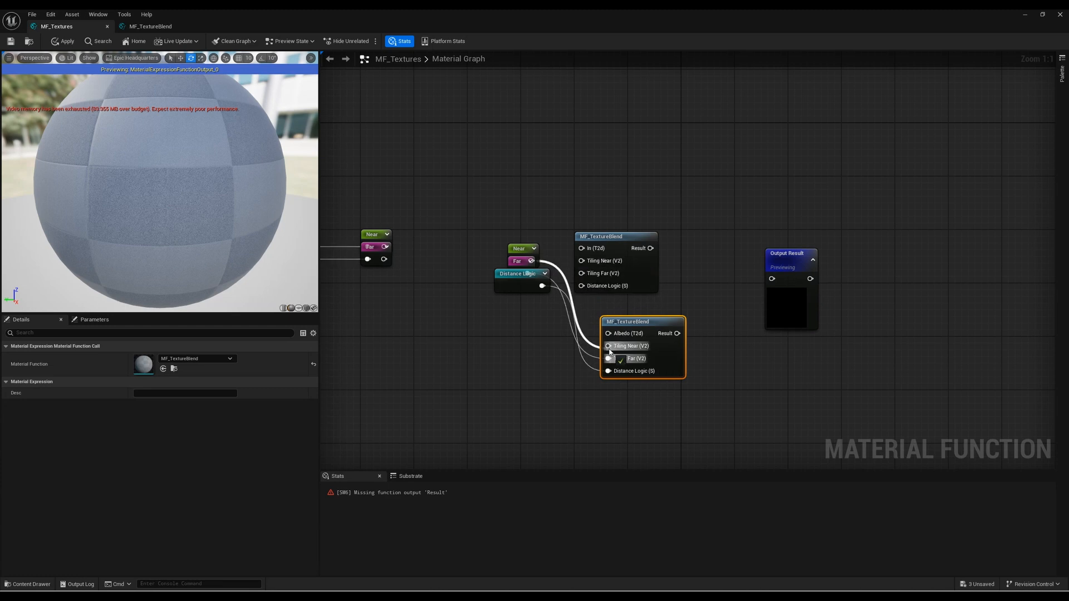
Step: Delete the old MF_TextureBlend node, put the new one in its place and straighten its reroute connections
left_click(629, 236)
key("Delete")
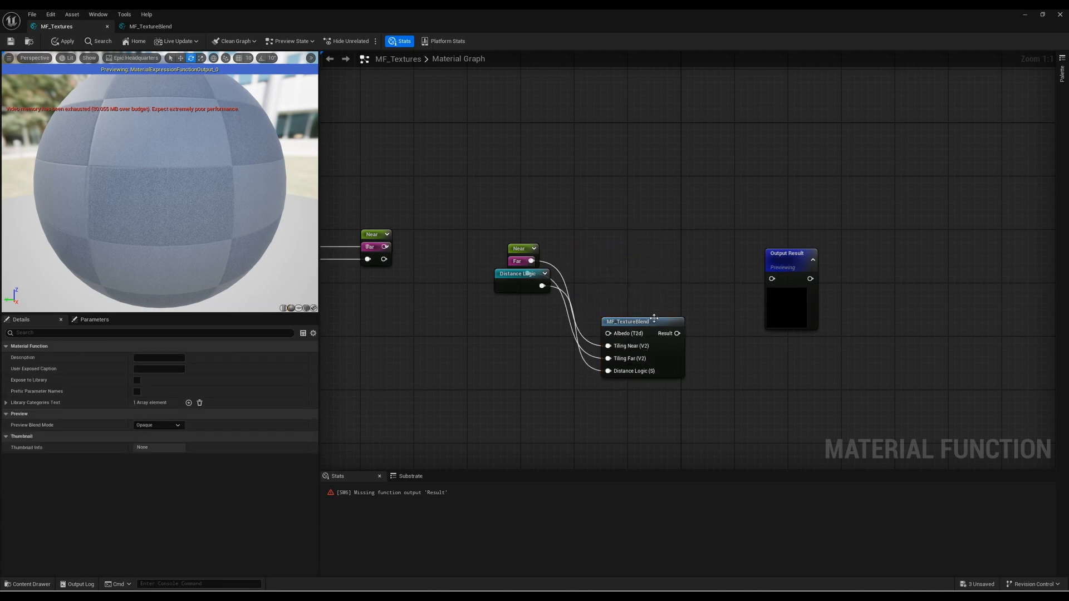
left_click_drag(653, 323, 639, 234)
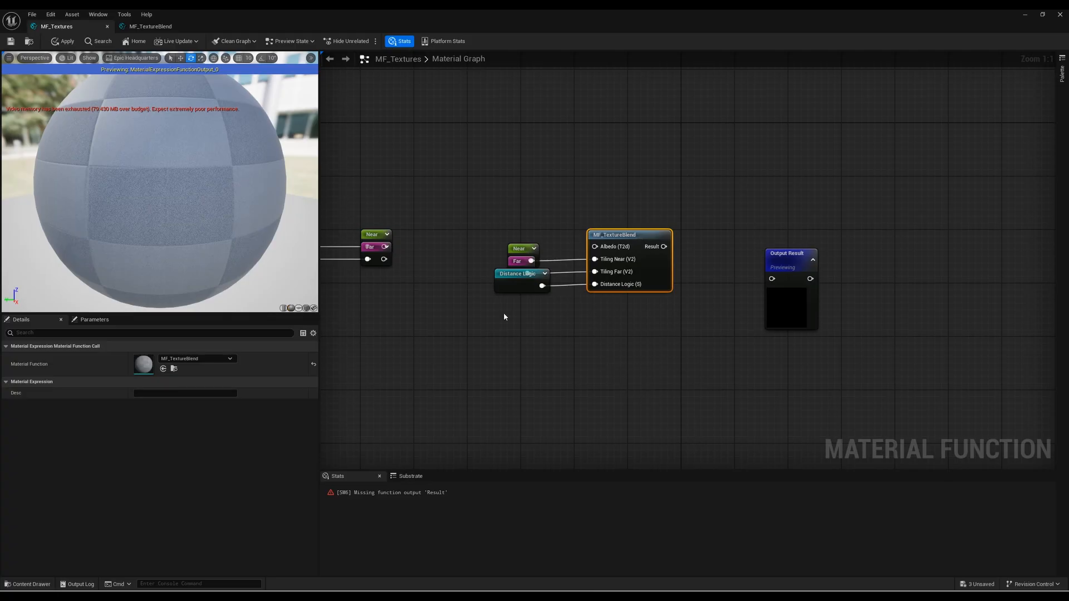
left_click_drag(503, 313, 642, 209)
key("q")
left_click(607, 312)
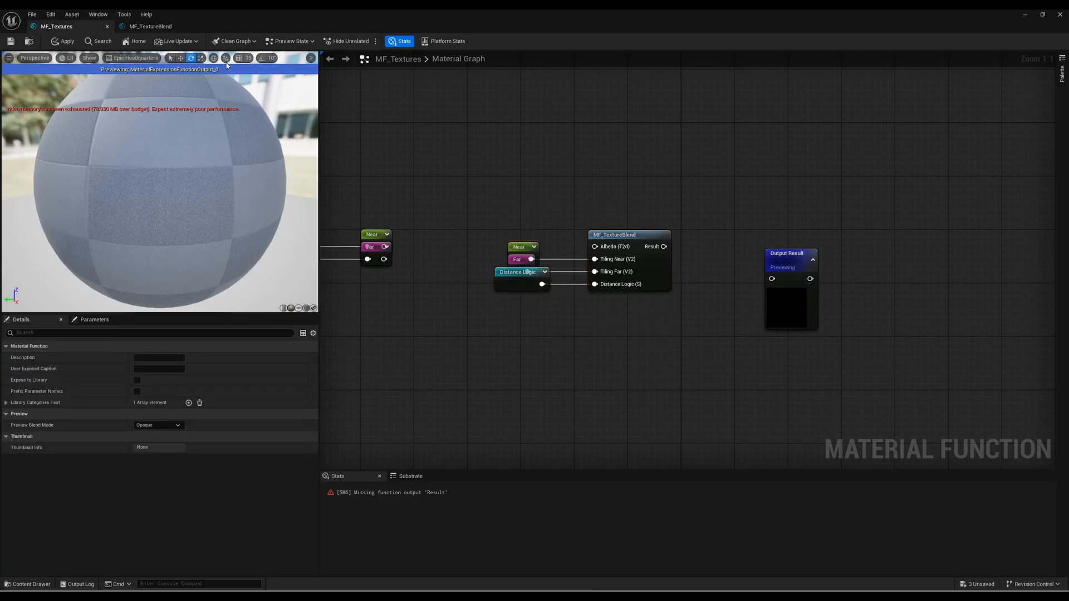
Step: In the MF_TextureBlend function, move Output Result farther away from the Lerp node and break the connection between them
left_click(149, 27)
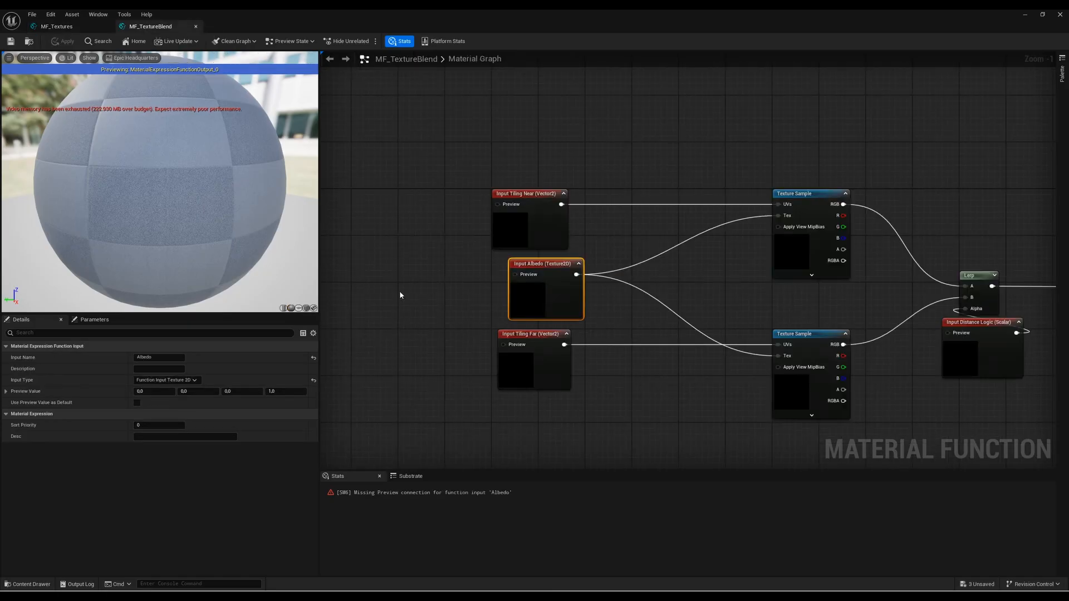
right_click_drag(855, 308, 534, 271)
right_click_drag(878, 358, 809, 347)
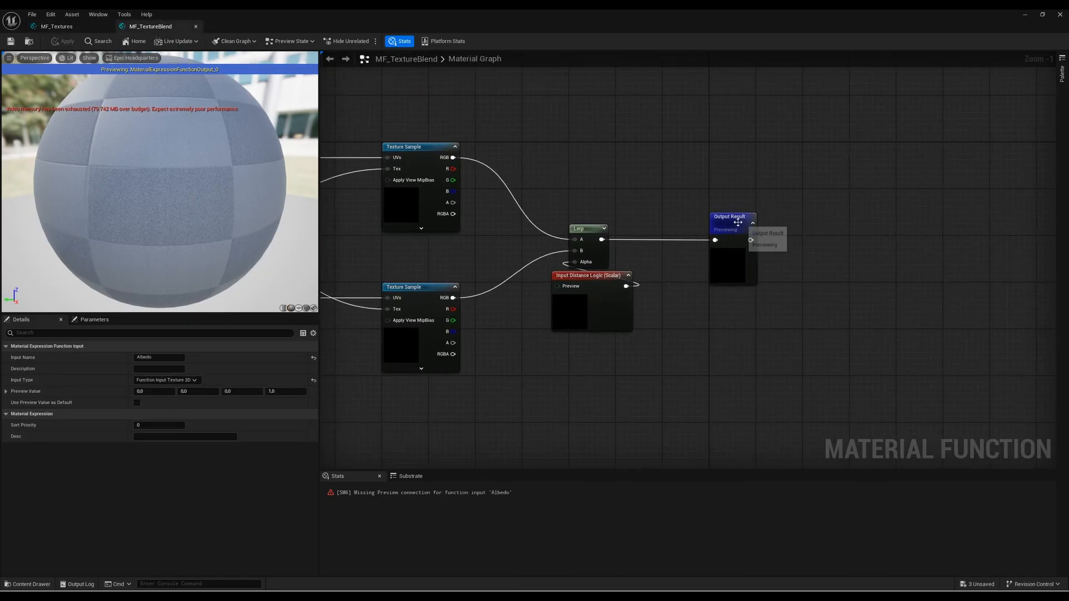
left_click_drag(754, 223, 882, 223)
left_click(865, 289)
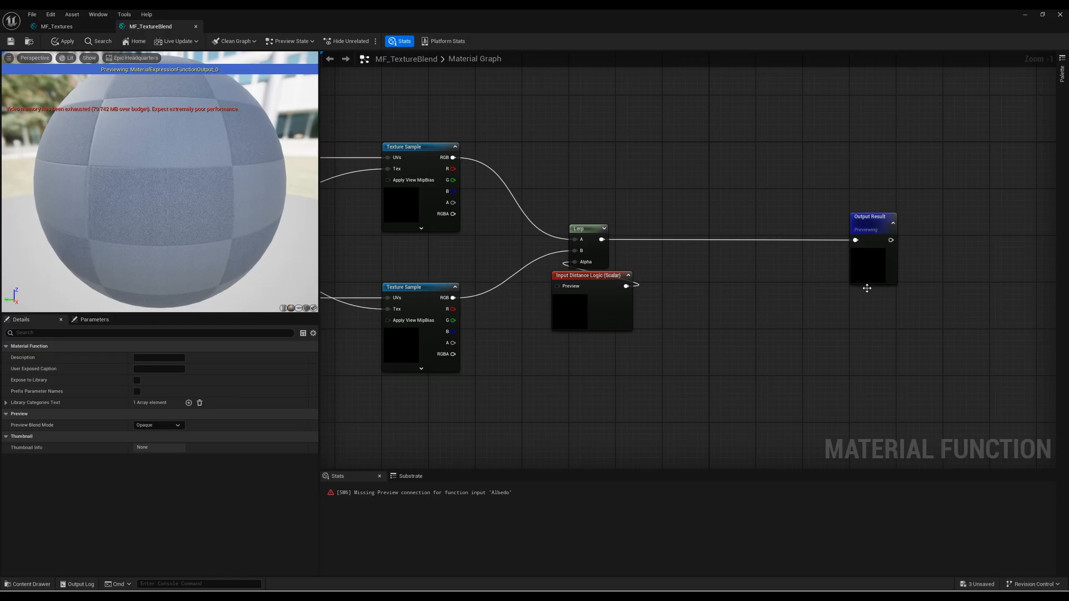
left_click(855, 240, "alt")
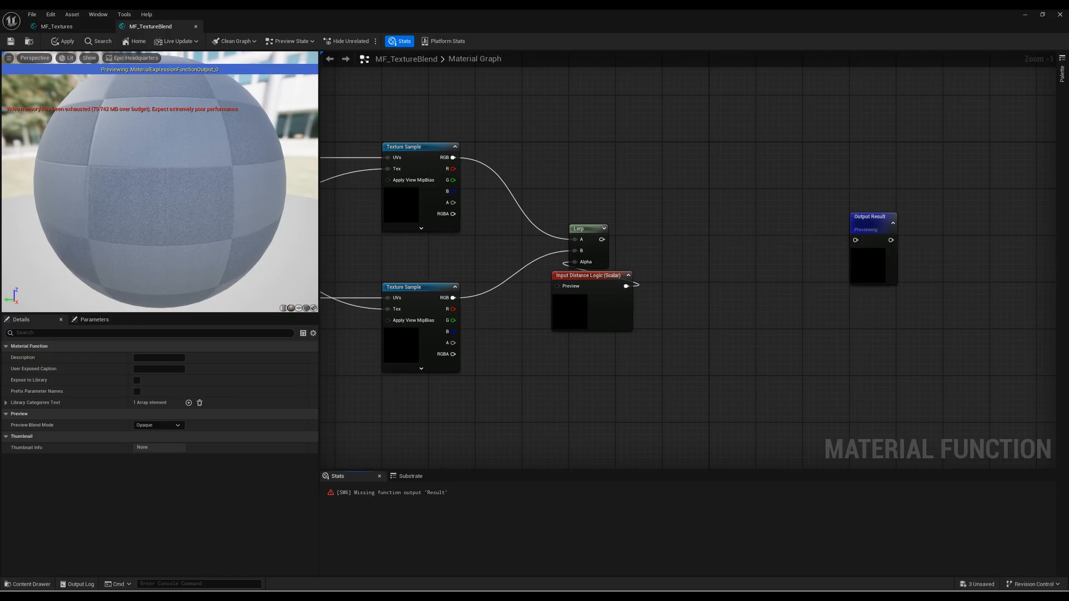
Step: Add a StaticSwitch node between Lerp and Output Result, connect it to Output Result and align it with that node
right_click_drag(756, 271, 707, 265)
right_click(707, 265)
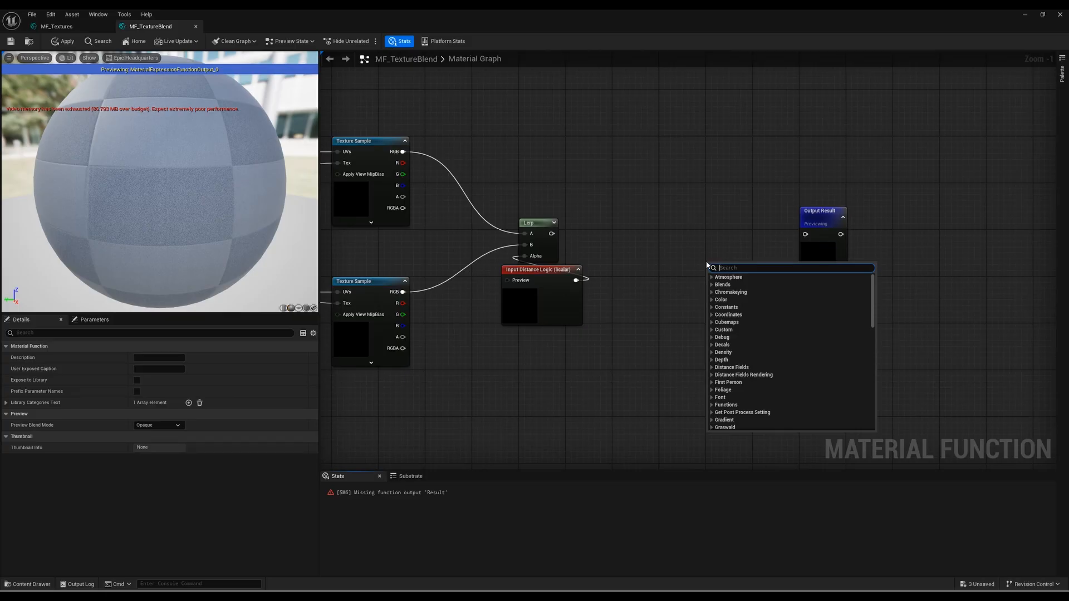
type("stat")
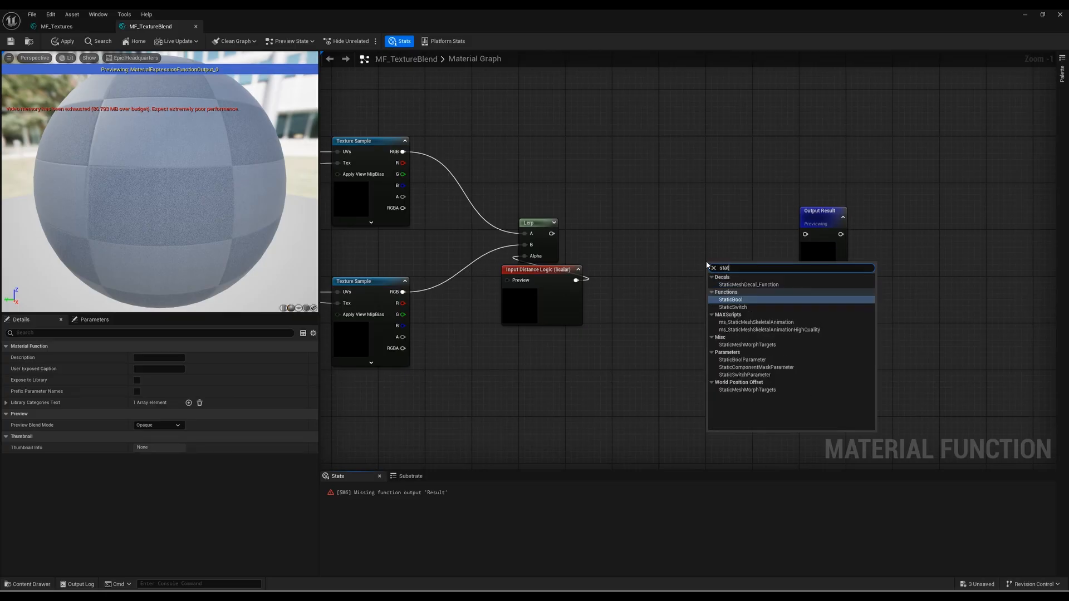
type("ic swtch")
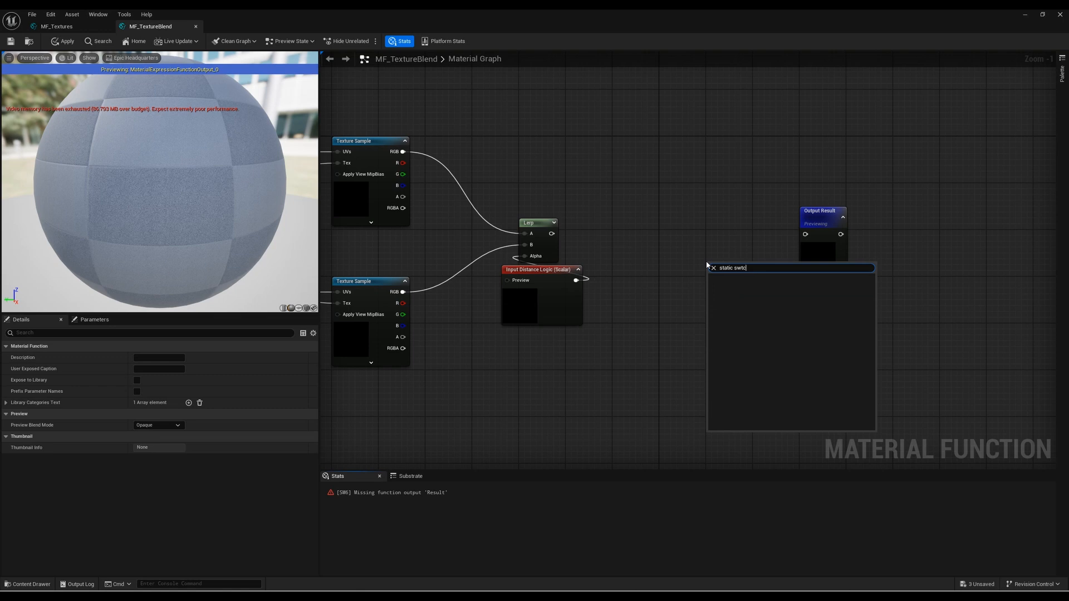
key("BackSpace")
key("BackSpace")
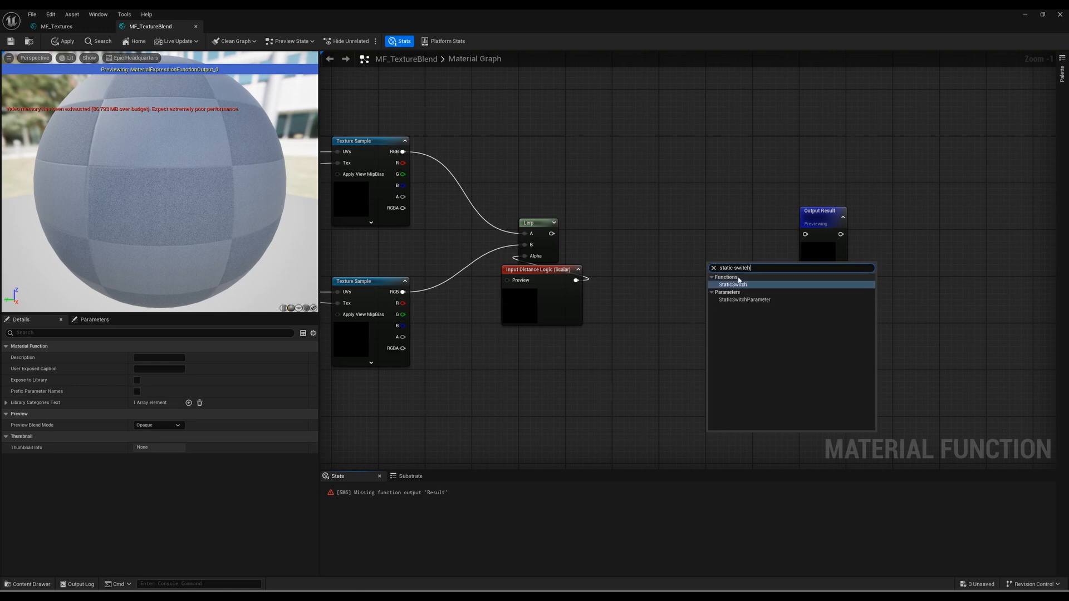
left_click(726, 284)
left_click_drag(742, 278, 806, 235)
left_click_drag(738, 237, 740, 226)
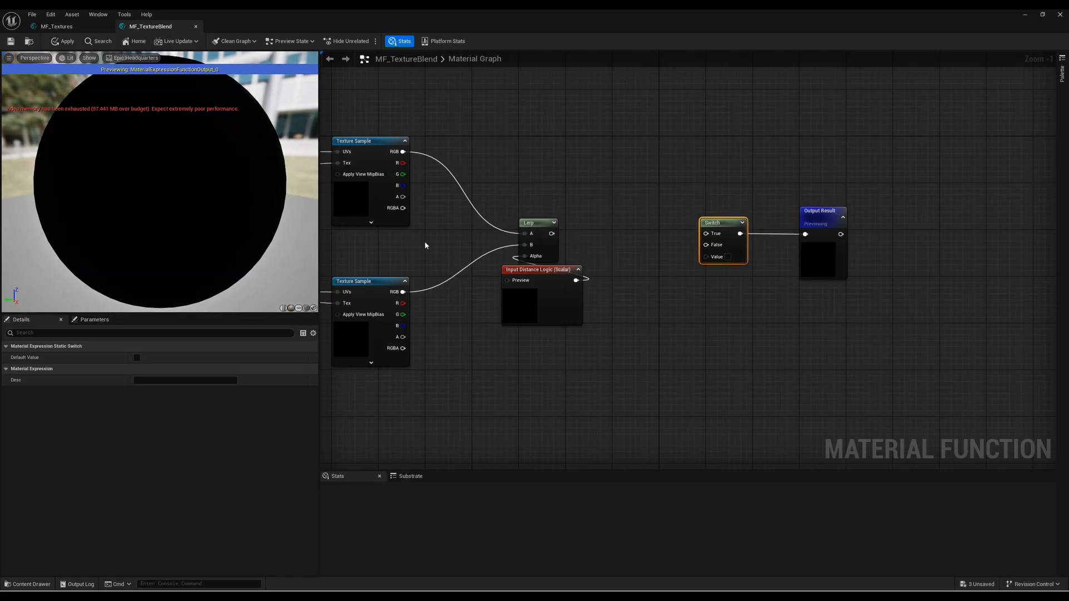
Step: Connect the Lerp node's output to the True input of the Switch node
right_click_drag(425, 241, 611, 263)
scroll(611, 262, "down", 3)
left_click_drag(392, 342, 392, 301)
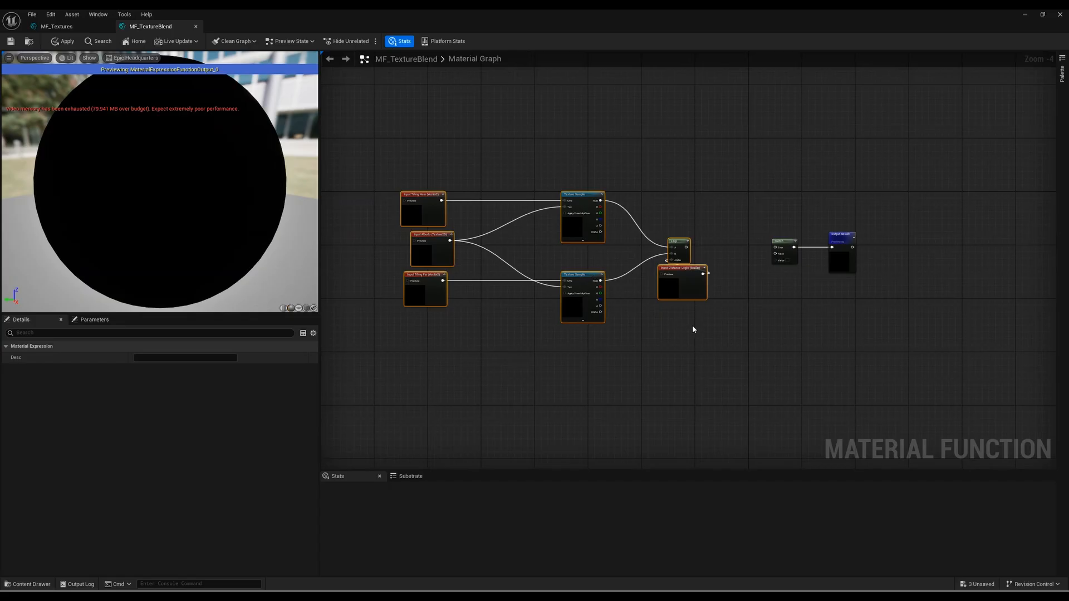
scroll(692, 329, "up", 5)
left_click(689, 279)
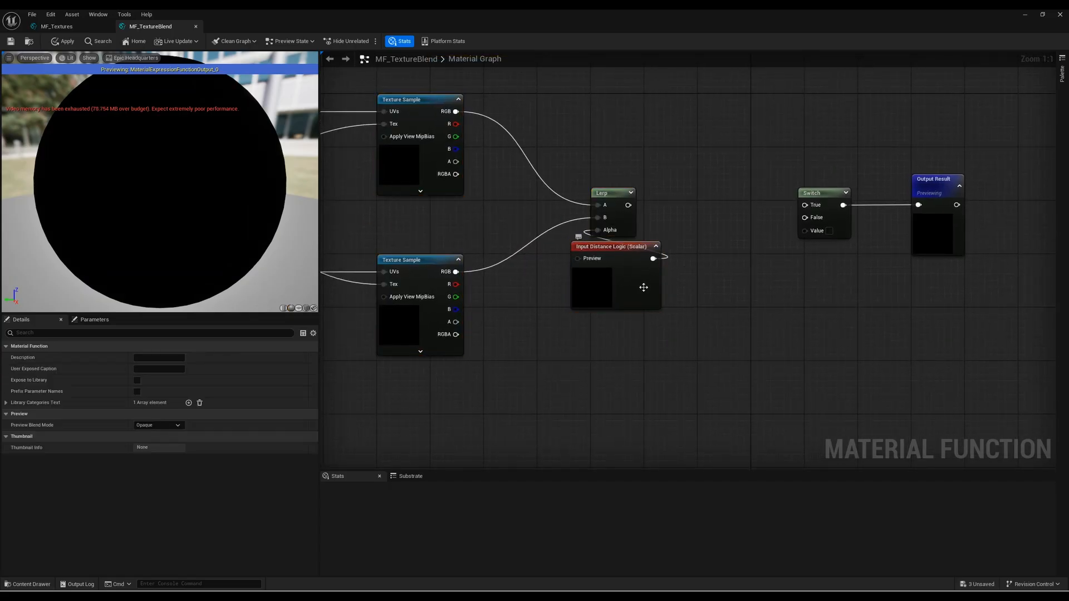
right_click_drag(629, 209, 557, 207)
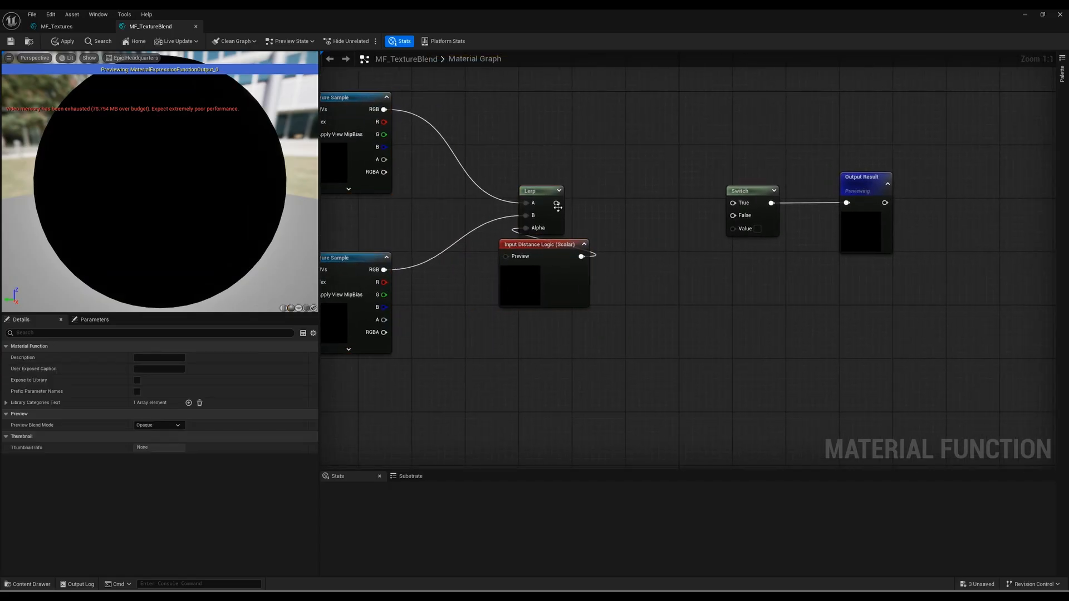
left_click_drag(556, 203, 732, 202)
right_click_drag(719, 267, 667, 271)
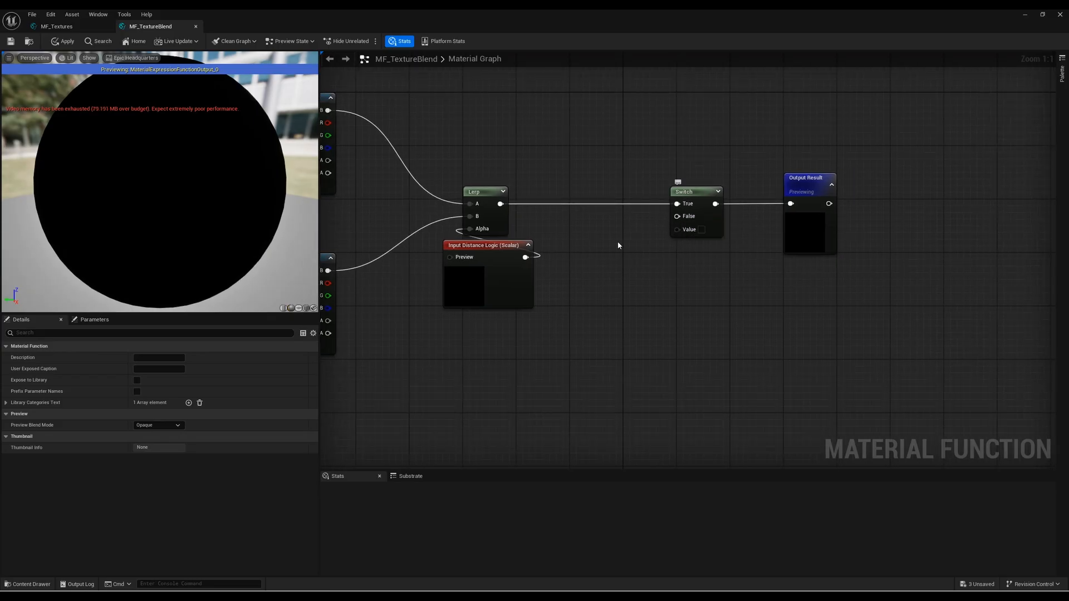
Step: Move the Lerp A and B connections from the RGB to the RGBA outputs of both Texture Sample nodes
right_click_drag(615, 243, 751, 234)
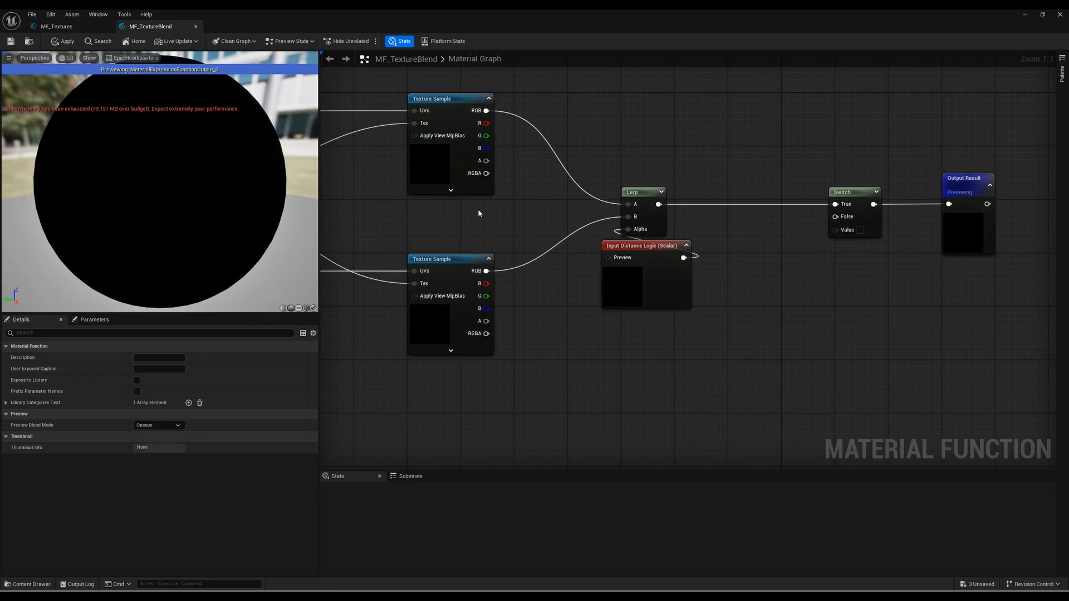
left_click(446, 148)
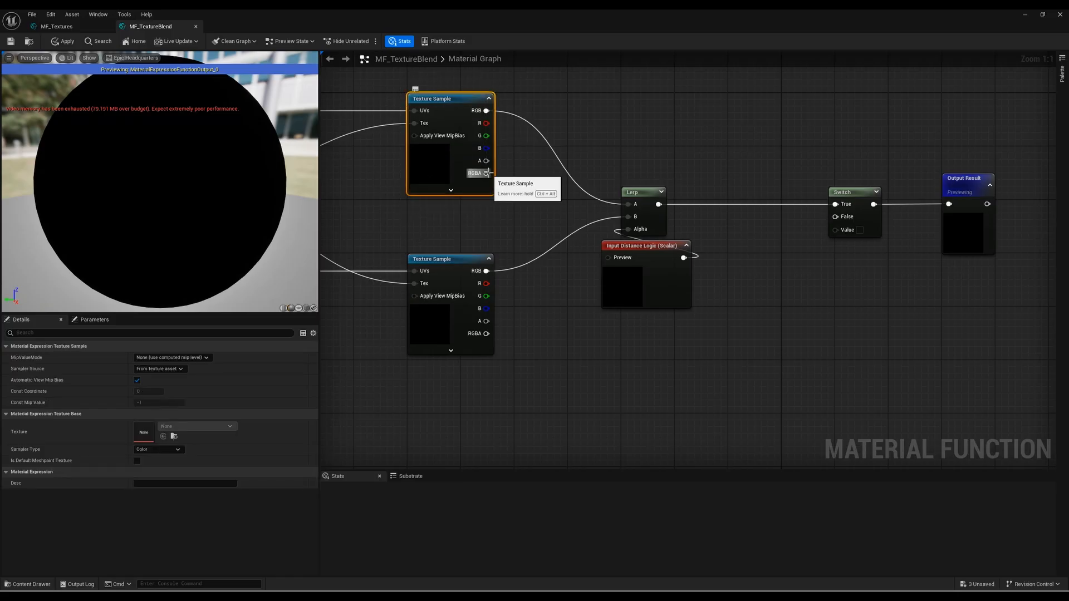
left_click_drag(486, 173, 547, 173)
left_click(522, 197)
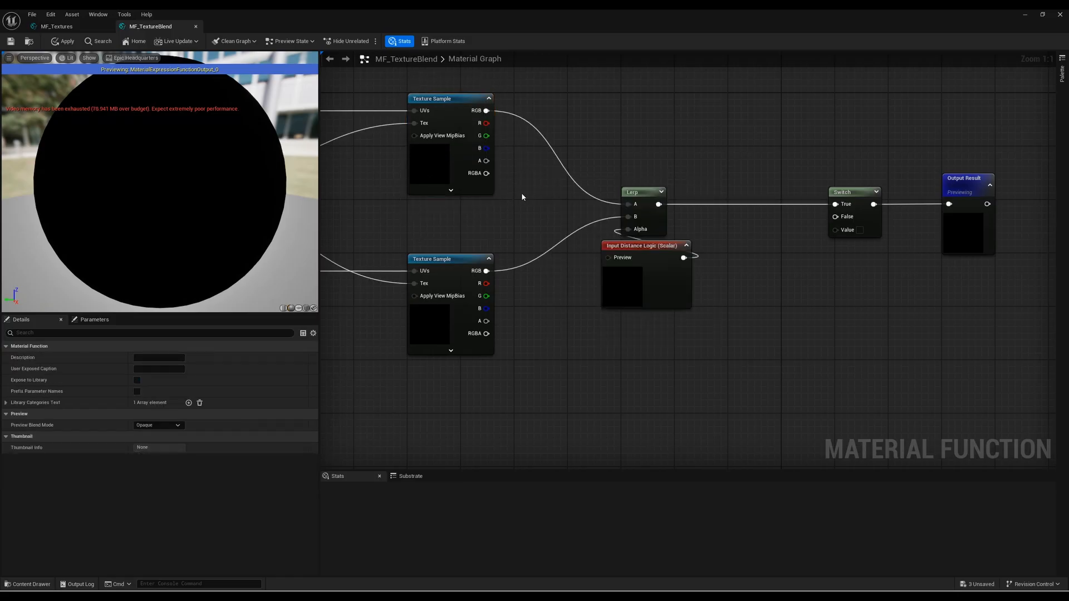
left_click_drag(486, 111, 486, 174, "ctrl")
left_click_drag(486, 271, 487, 334, "ctrl")
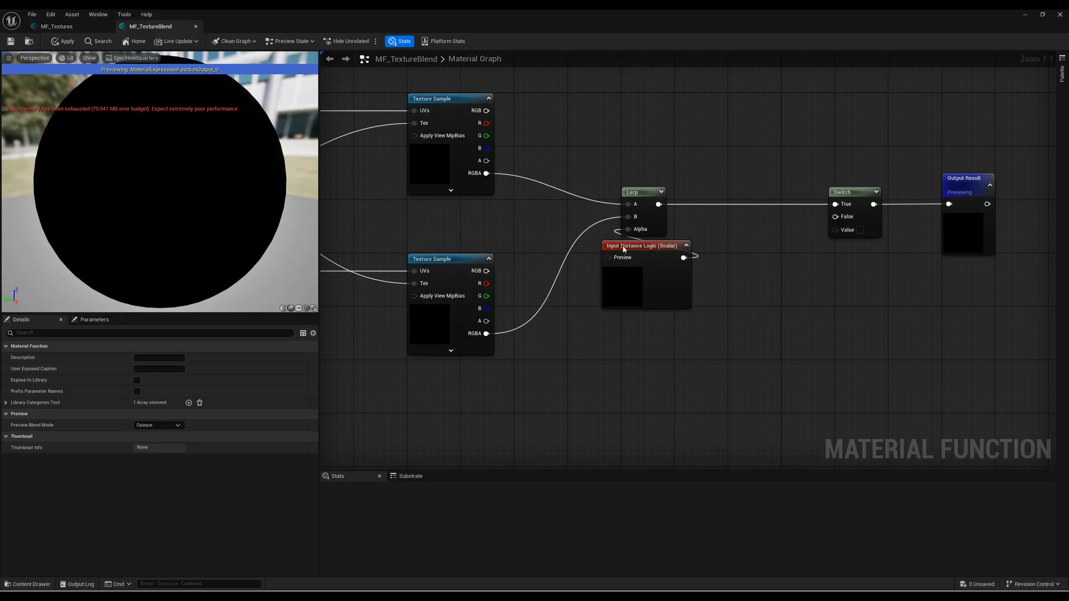
right_click_drag(476, 176, 622, 179)
mouse_move(517, 217)
right_mouse_down()
mouse_move(580, 221)
mouse_move(530, 222)
right_mouse_up()
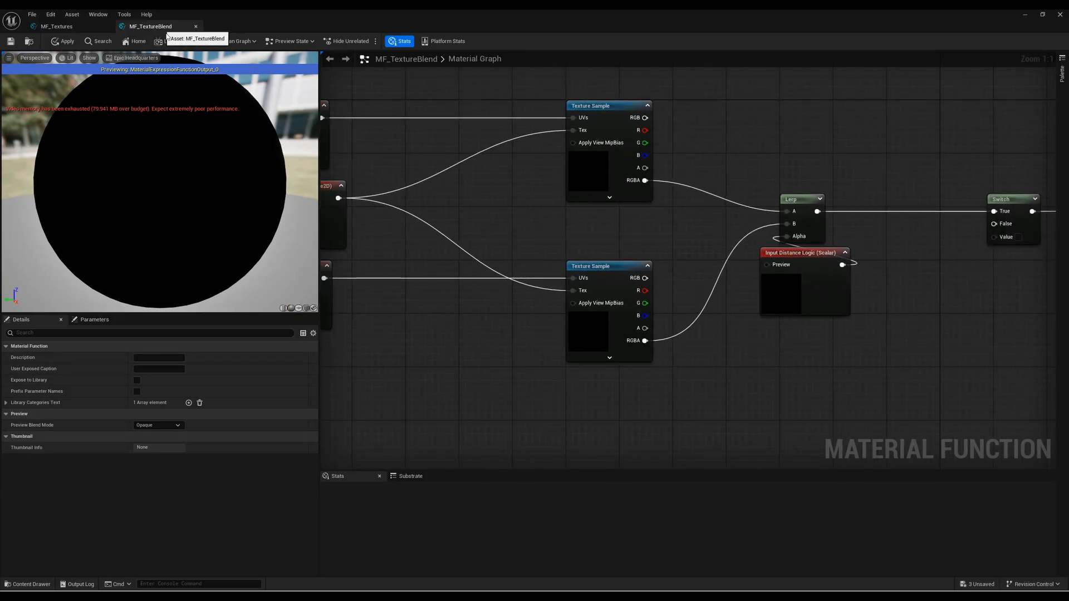
right_click_drag(660, 230, 547, 227)
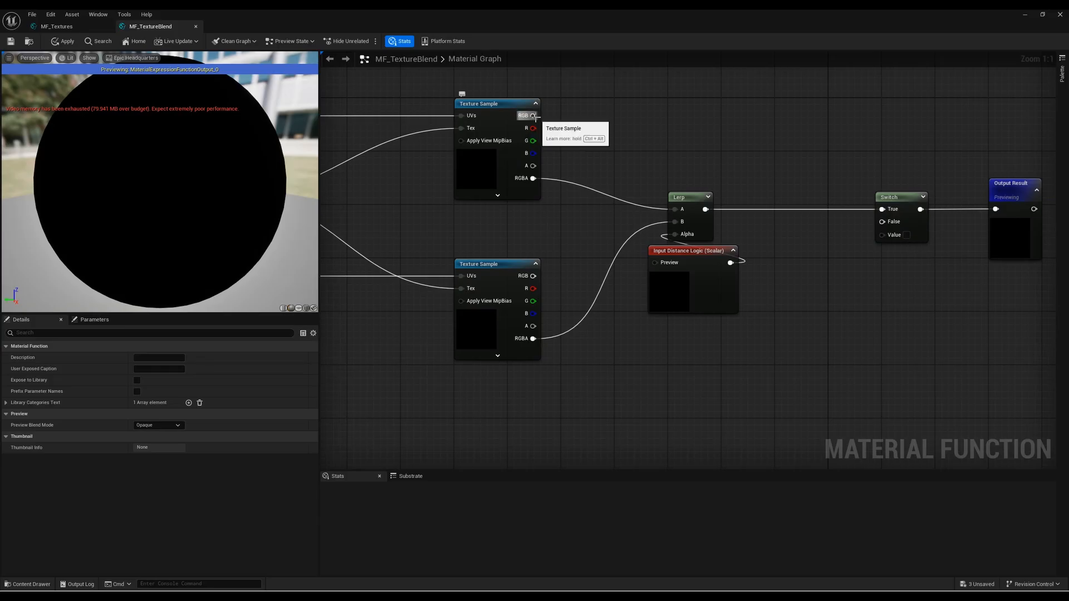
Step: Connect the upper Texture Sample's RGBA output to the Switch's False input, and tidy its wires to Switch and Lerp with reroute points
left_click_drag(516, 208, 546, 179)
left_click(577, 188)
right_click_drag(577, 189, 532, 201)
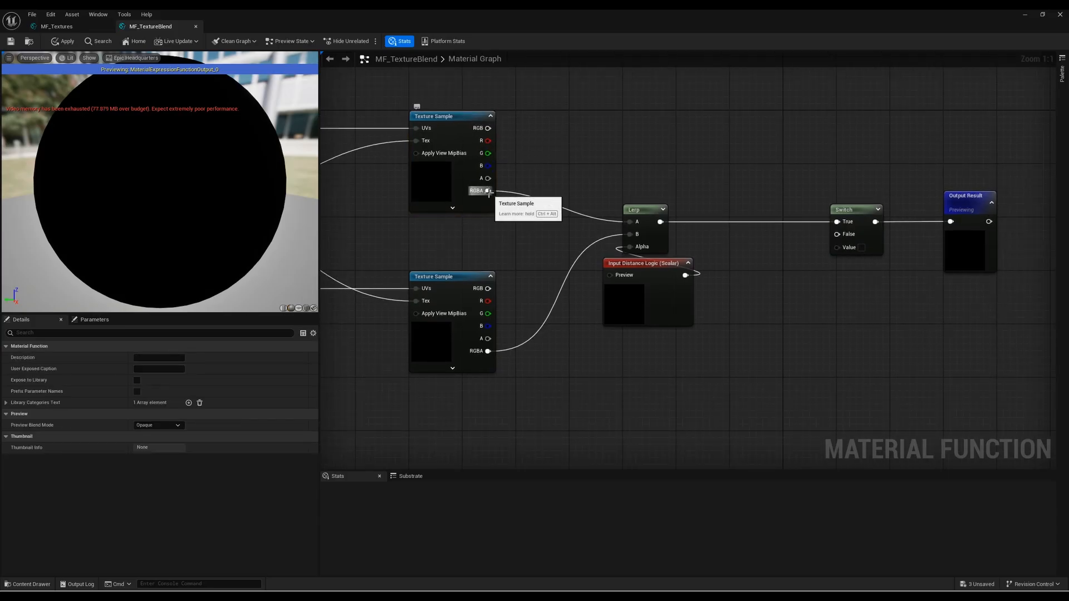
left_click_drag(488, 190, 837, 234)
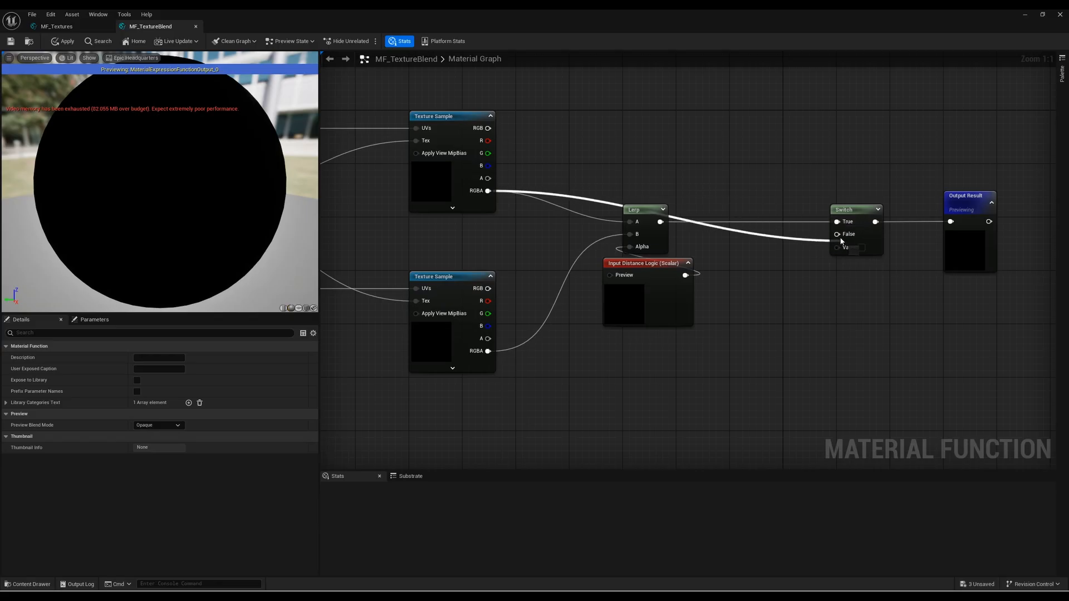
double_click(604, 202)
left_click_drag(604, 202, 811, 194)
left_click(843, 272)
right_click_drag(846, 271, 741, 264)
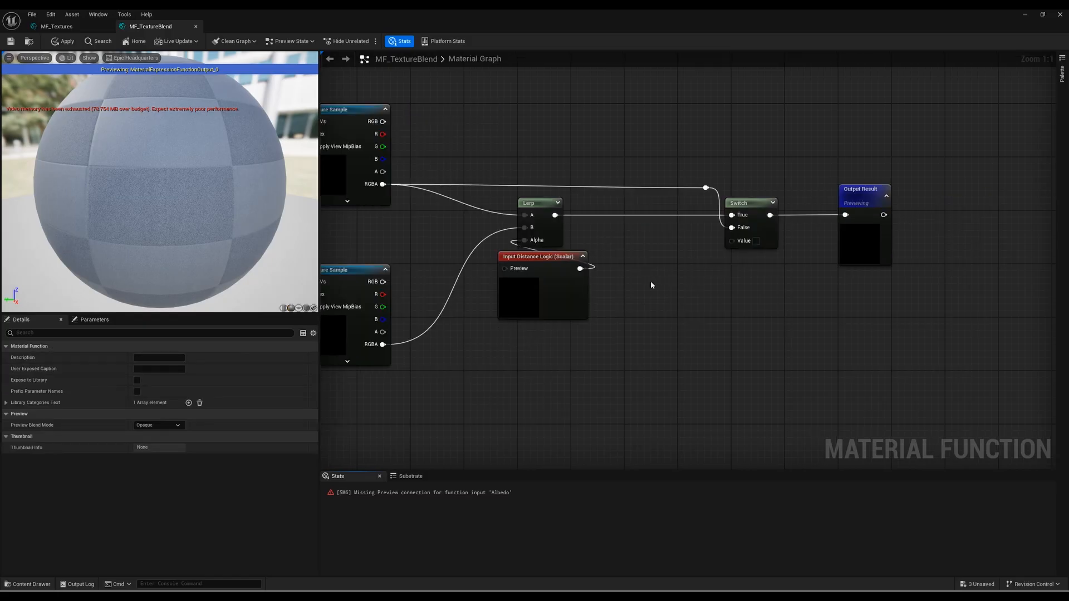
right_click_drag(651, 281, 671, 283)
right_click_drag(671, 282, 686, 282)
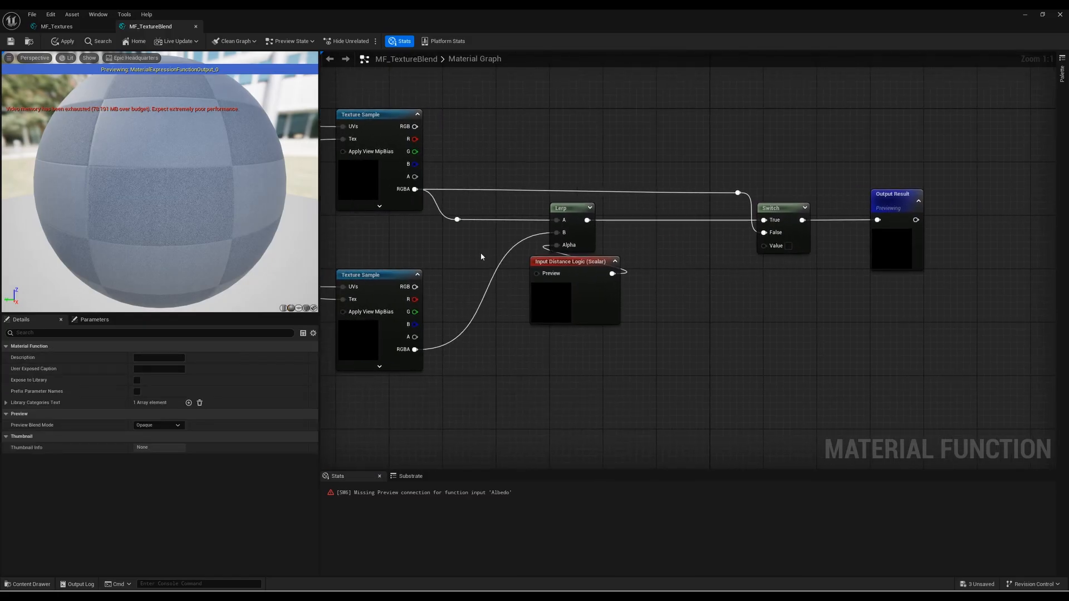
Step: Review the tiling and Albedo inputs and the Texture Sample nodes that feed the Lerp
right_click_drag(384, 240, 466, 237)
left_click_drag(399, 217, 462, 167)
mouse_move(401, 234)
right_mouse_down()
mouse_move(504, 234)
mouse_move(486, 239)
mouse_move(493, 246)
mouse_move(633, 240)
right_mouse_up()
scroll(633, 240, "down", 3)
left_click_drag(445, 338, 787, 115)
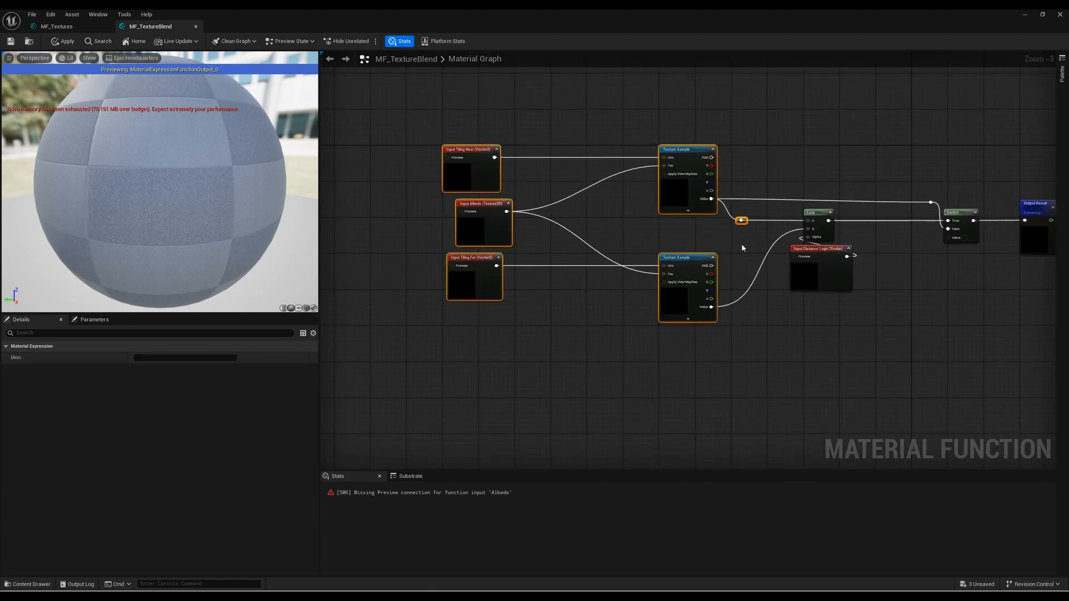
left_click(743, 246)
right_click_drag(752, 246, 548, 246)
scroll(679, 283, "up", 3)
Step: Add a StaticBoolParameter named Use Distance Blend to the Switch's Value input, and save the function
right_click_drag(728, 261, 695, 273)
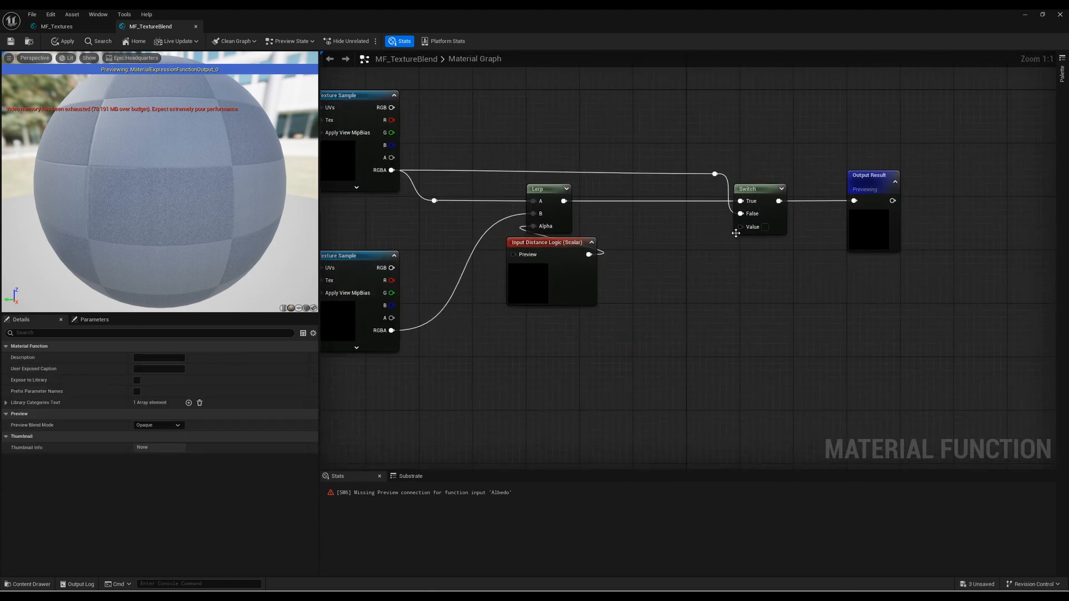
left_click_drag(741, 226, 706, 265)
type("static boo")
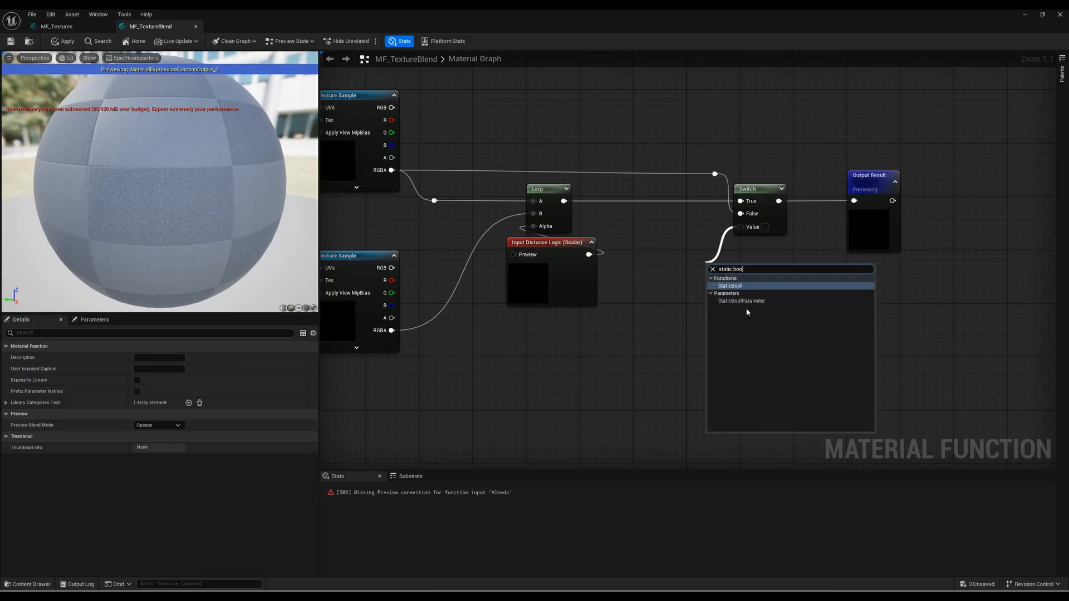
left_click(743, 301)
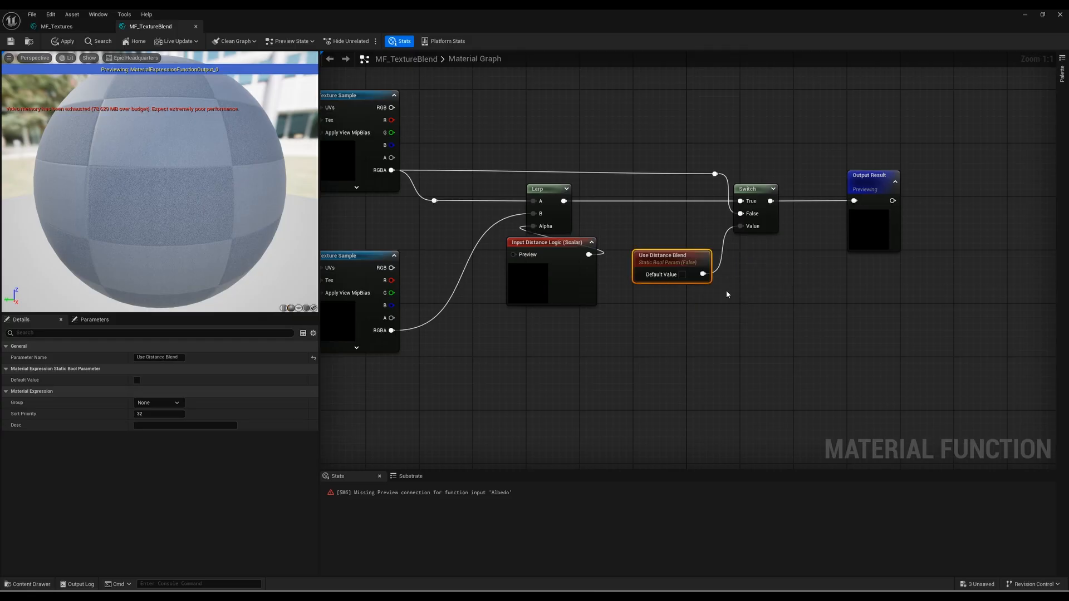
left_click(727, 293)
left_click(683, 262)
left_click(741, 300)
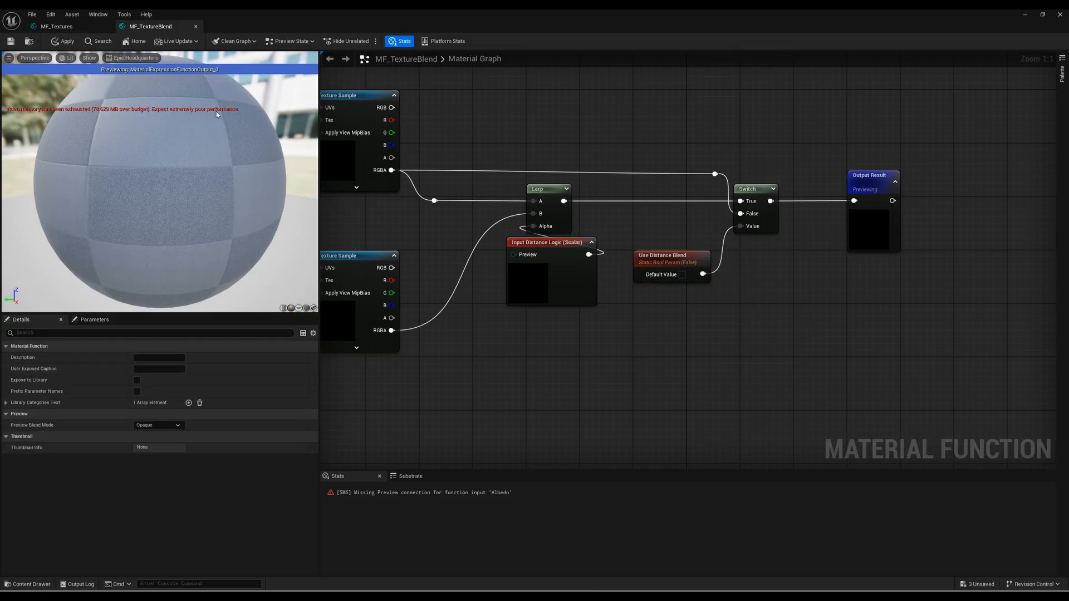
left_click(11, 41)
Step: Examine how both Texture Samples reach the Switch through the Lerp and the direct connection
right_click_drag(405, 246, 536, 264)
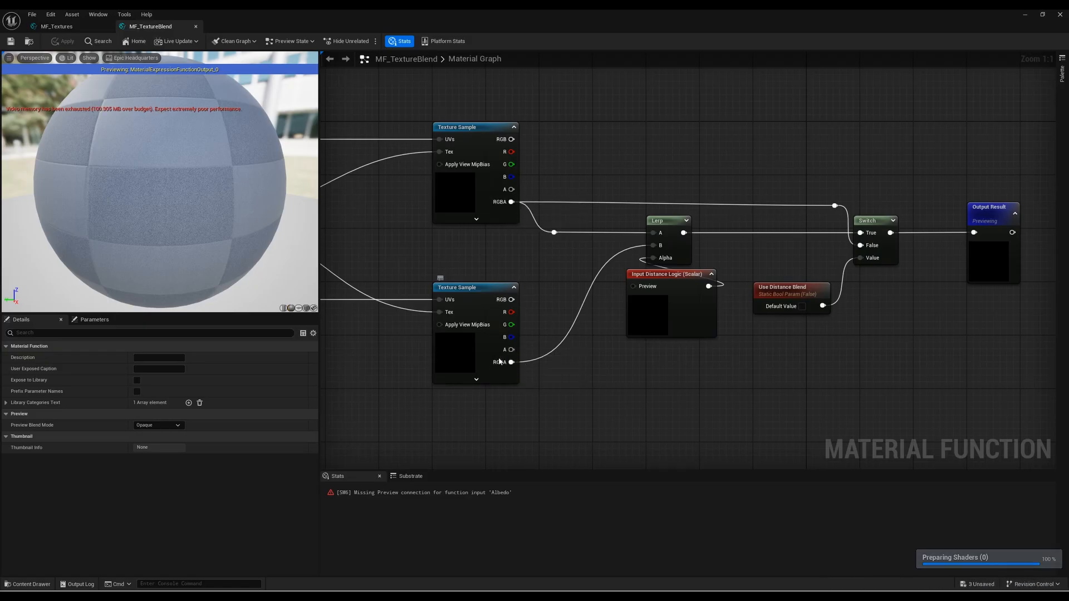
right_click_drag(462, 295, 634, 306)
scroll(559, 378, "down", 1)
left_click_drag(558, 377, 698, 182)
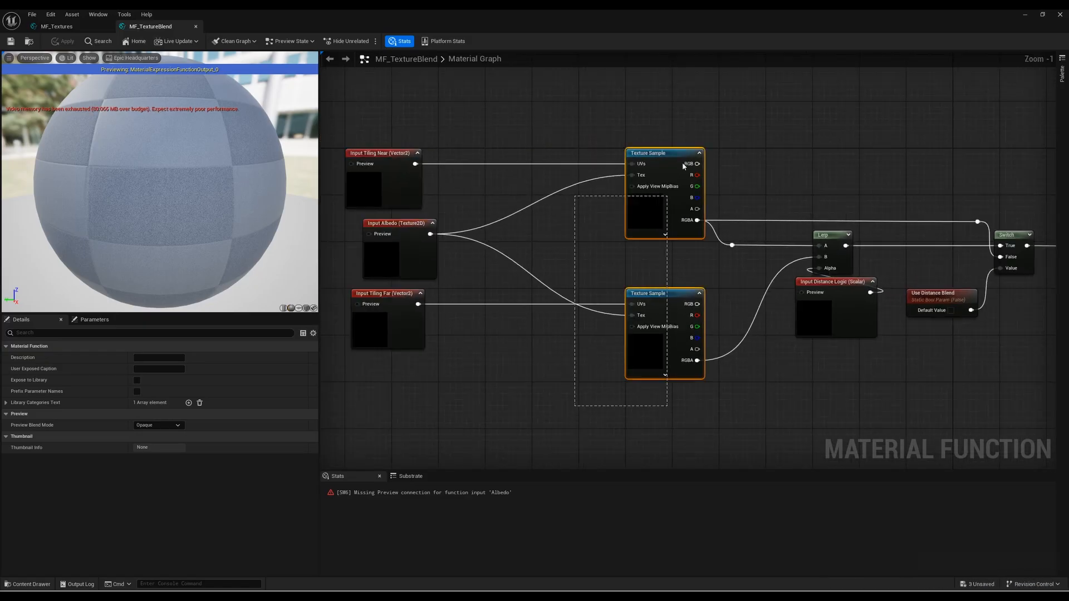
right_click_drag(698, 182, 609, 172)
right_click_drag(635, 242, 554, 232)
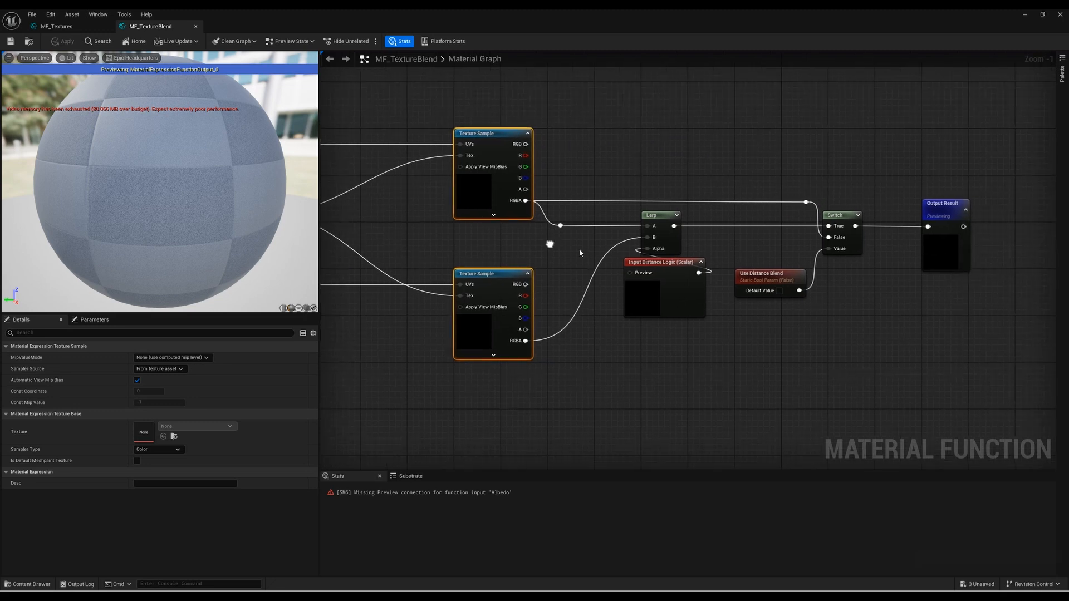
scroll(630, 272, "up", 1)
right_click_drag(820, 308, 759, 310)
Step: Copy the Use Distance Blend parameter into the MF_Textures function, below the Distance Logic input
left_click(703, 300)
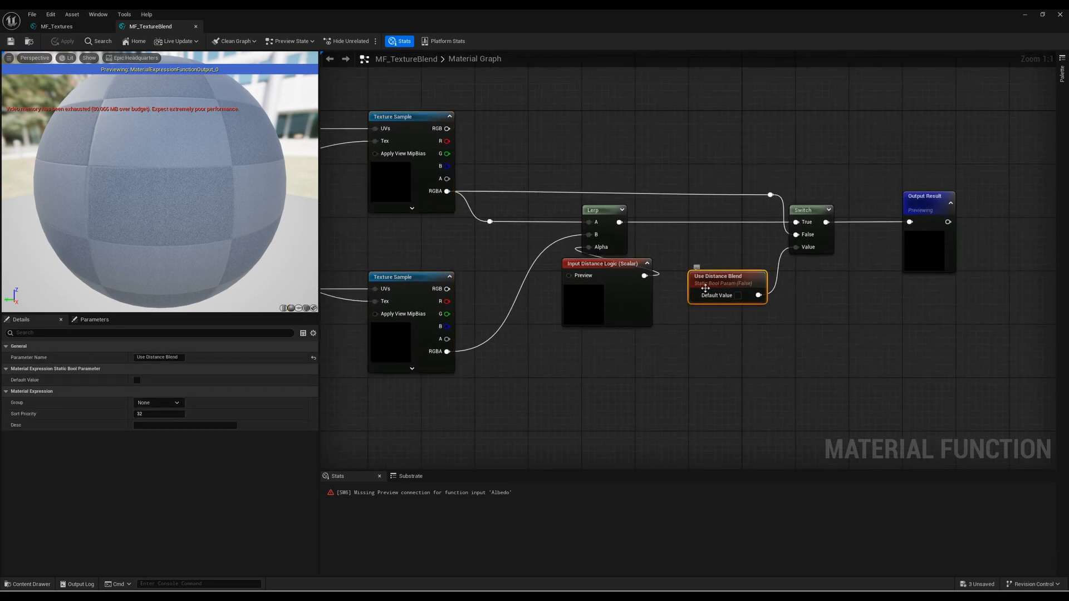
left_click(74, 29)
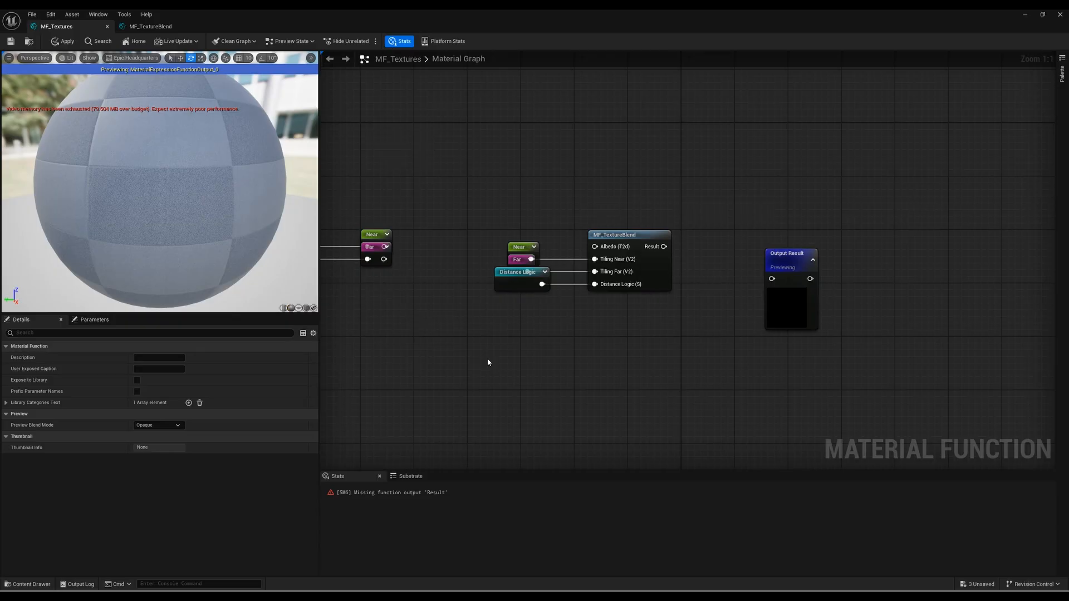
right_click_drag(486, 360, 596, 325)
key("ctrl+v")
Step: Attach a named reroute declaration called Distance Blend SB to Use Distance Blend and align the two nodes
left_click_drag(494, 337, 547, 362)
type("add")
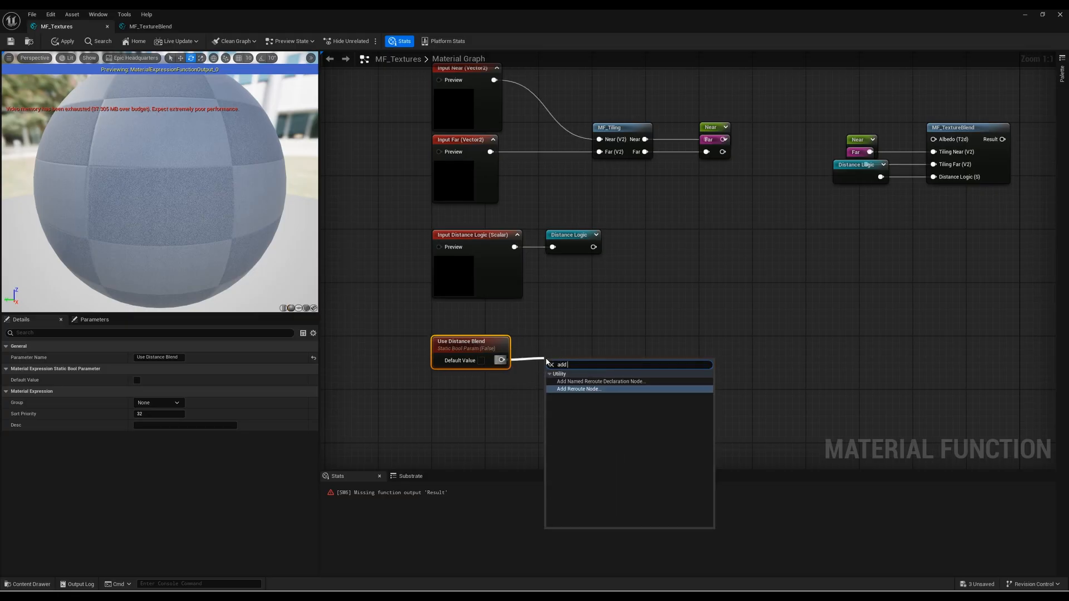
type(" named")
left_click(594, 382)
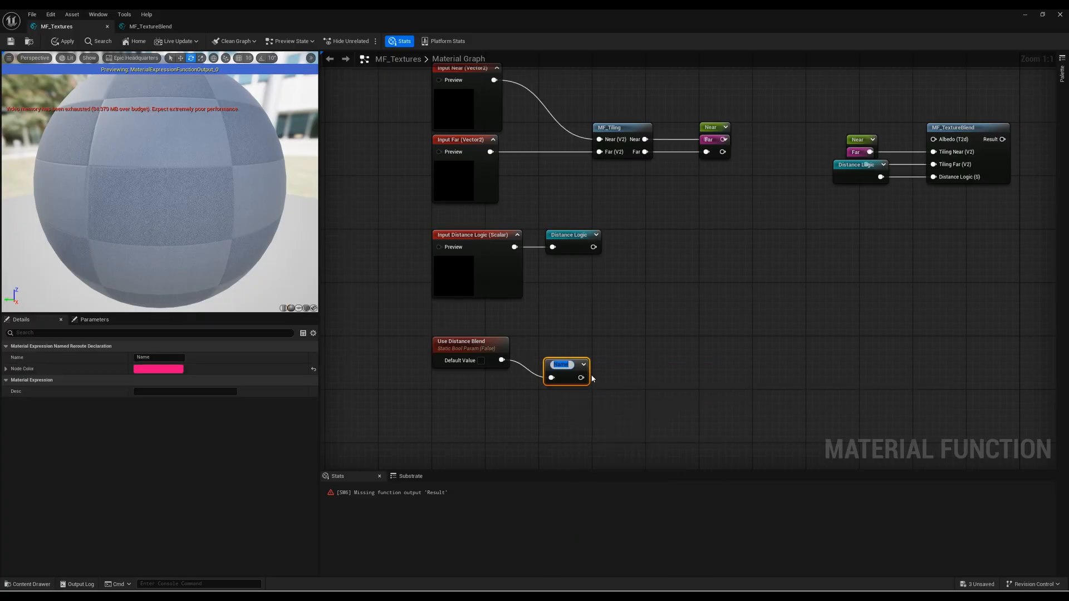
type("Distan")
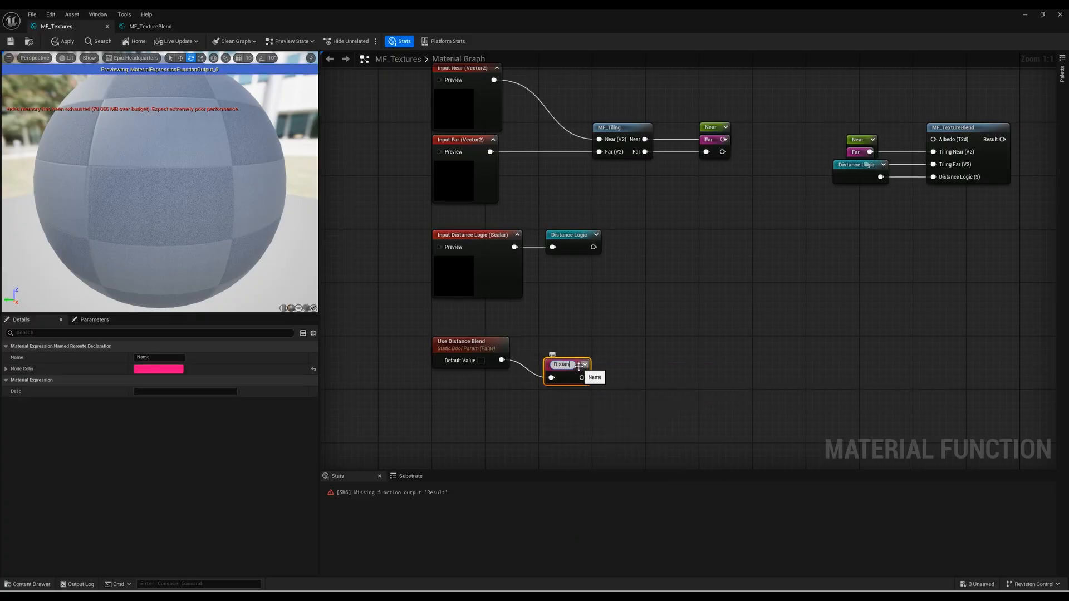
type("ce Blend S")
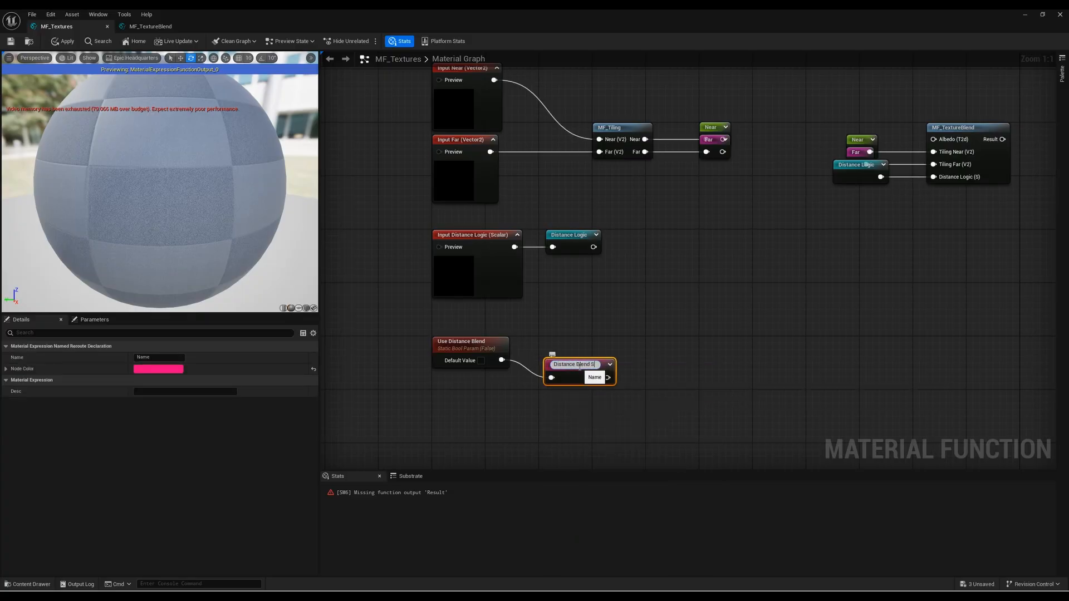
type("B")
key("Return")
left_click_drag(579, 367, 570, 357)
key("q")
left_click(505, 383)
Step: Try to place a Distance Blend SB reroute below the Distance Logic reroute and wire it to MF_TextureBlend
right_click_drag(777, 277, 689, 311)
right_click(720, 285)
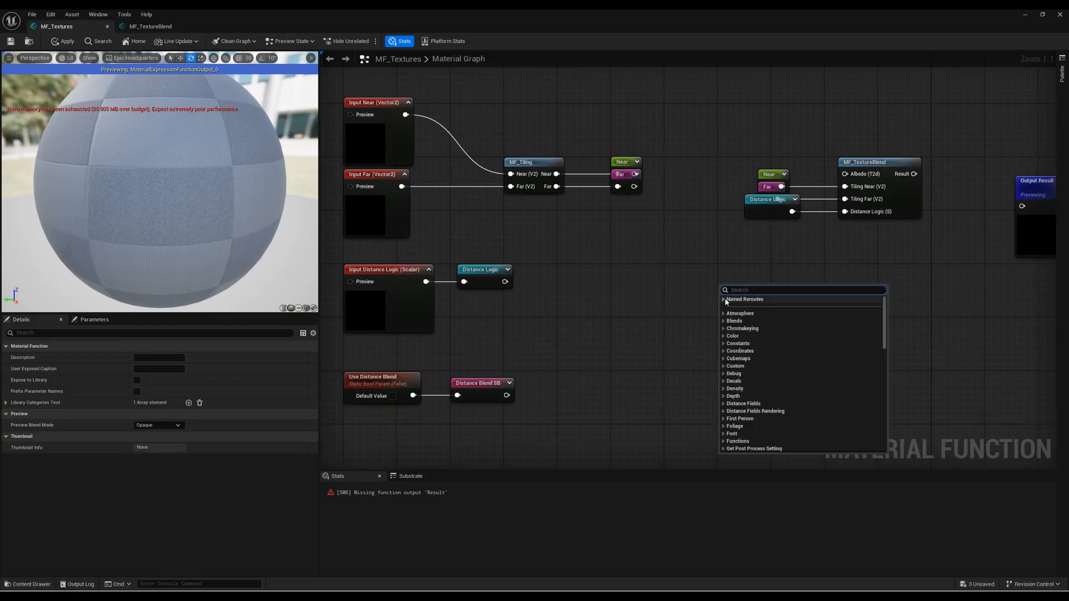
left_click(724, 300)
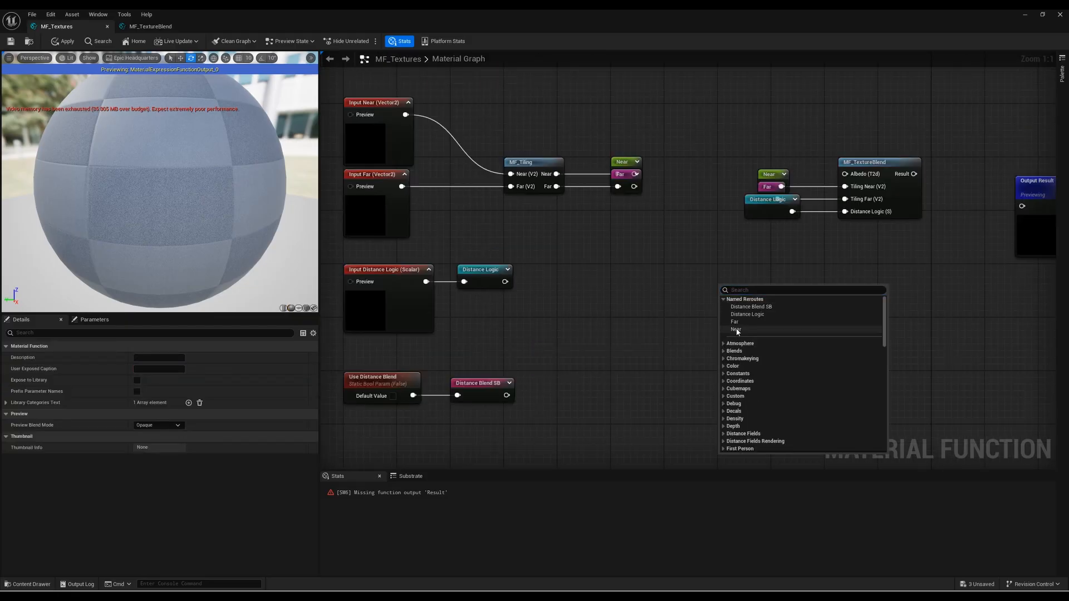
left_click(762, 307)
left_click_drag(749, 296, 776, 270)
left_click_drag(800, 275, 834, 246)
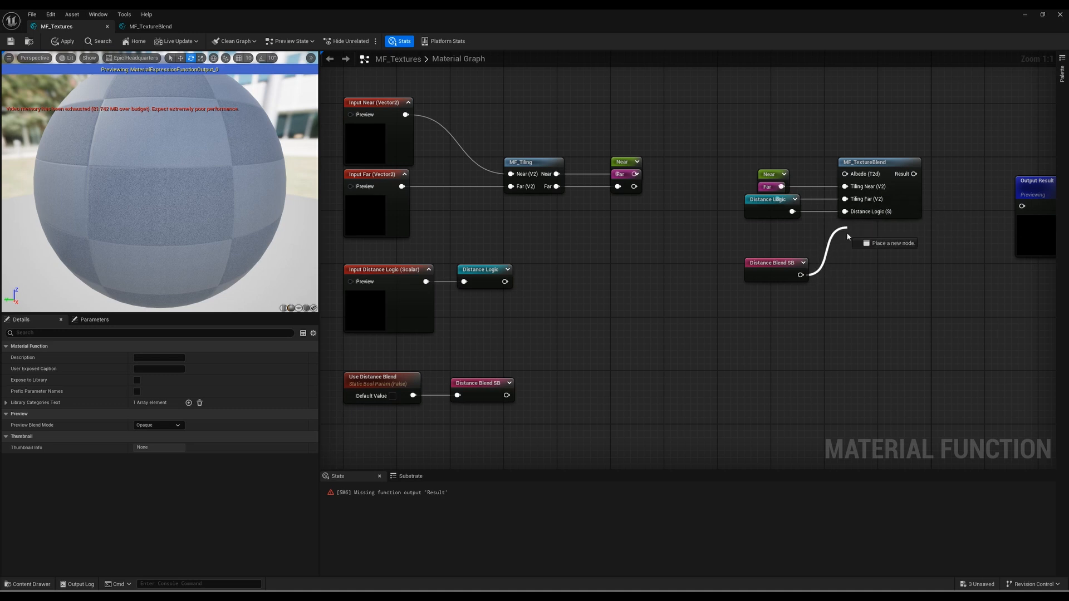
left_click(761, 304)
left_click(782, 264)
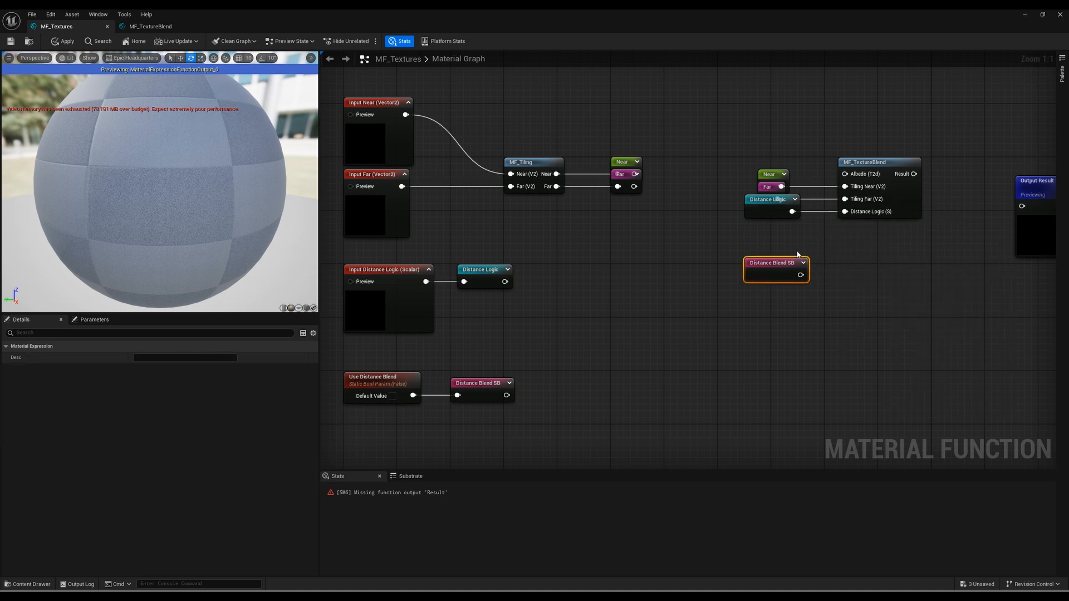
left_click(797, 254)
Step: Remove the Use Distance Blend parameter and its Distance Blend SB declaration from MF_Textures, and save the function
left_click(63, 41)
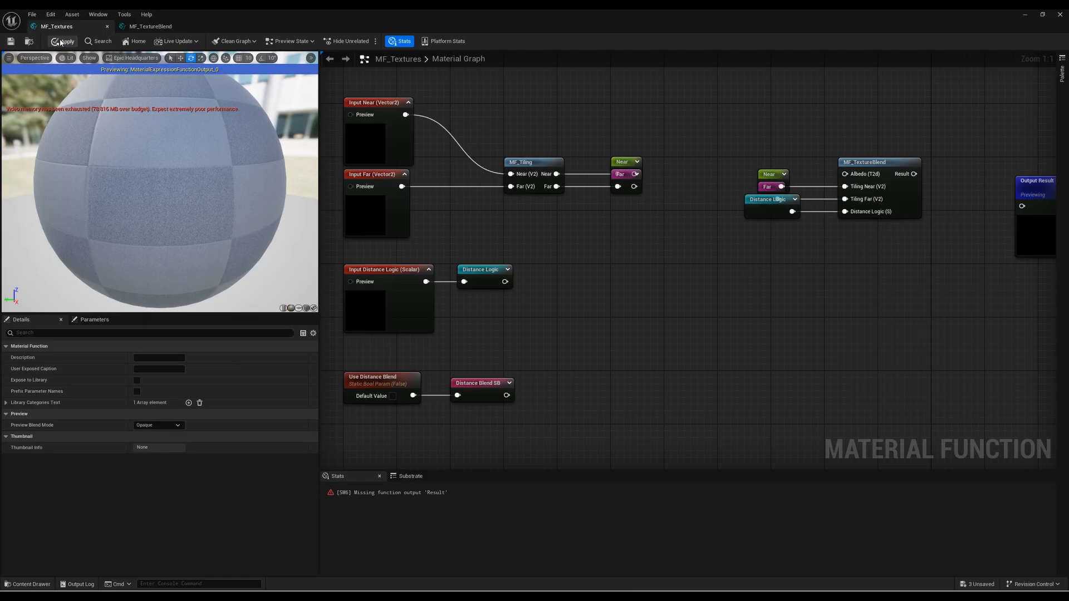
left_click(9, 44)
right_click_drag(773, 264, 807, 277)
mouse_move(633, 362)
right_mouse_down()
mouse_move(646, 316)
mouse_move(649, 331)
mouse_move(665, 327)
right_mouse_up()
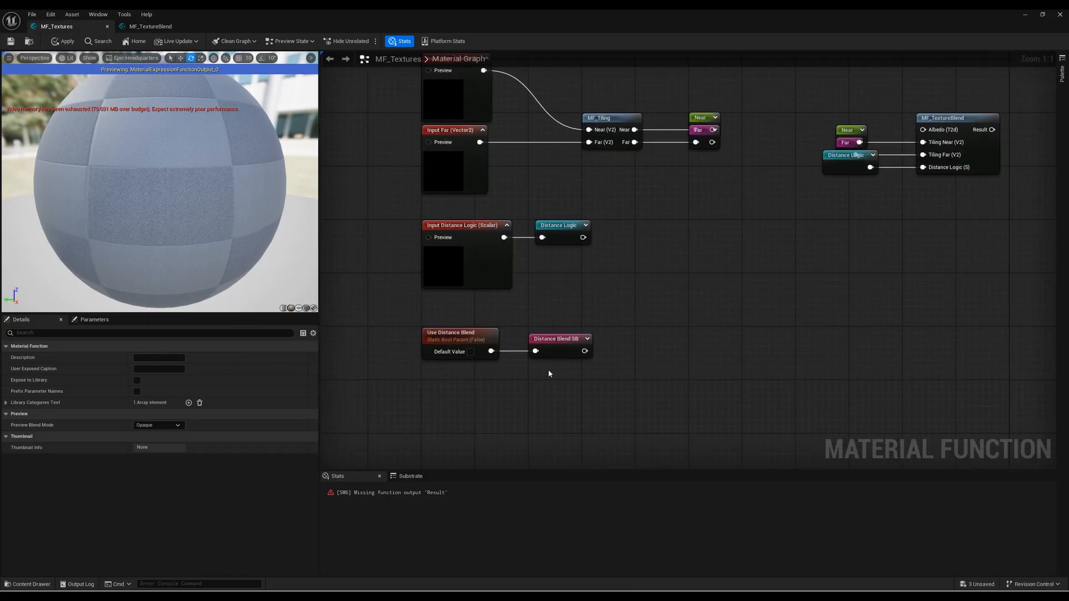
left_click_drag(491, 353, 543, 341)
left_click(465, 396)
left_click_drag(407, 378, 539, 339)
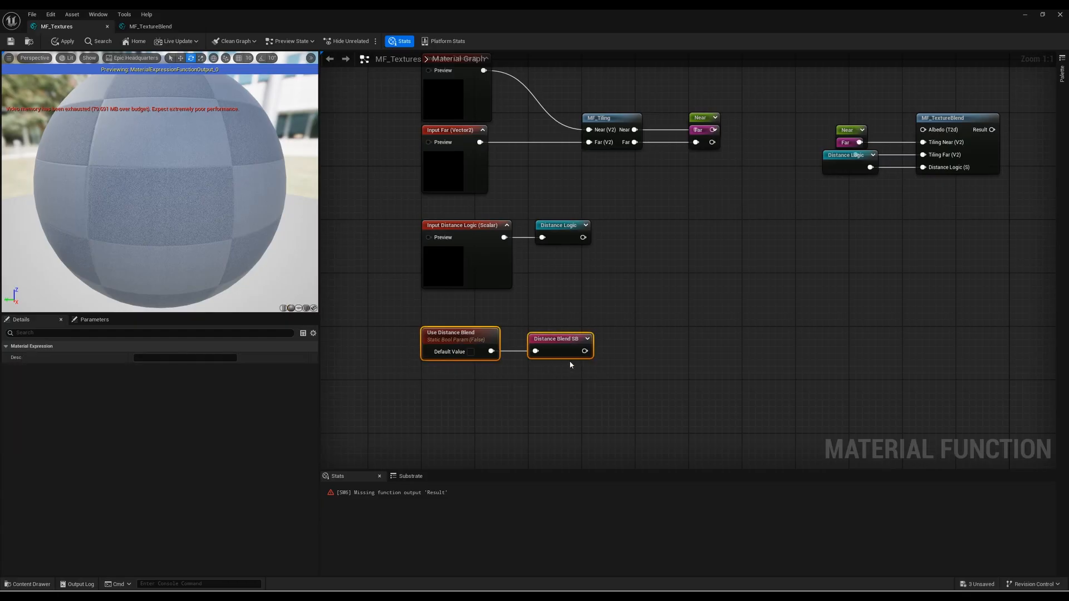
key("Delete")
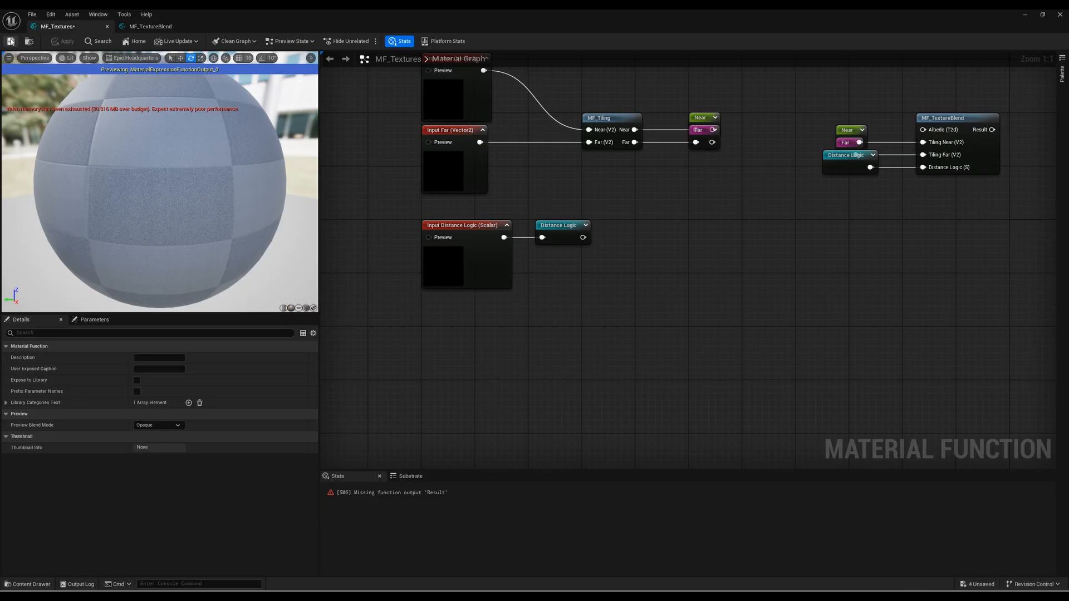
right_click(658, 333)
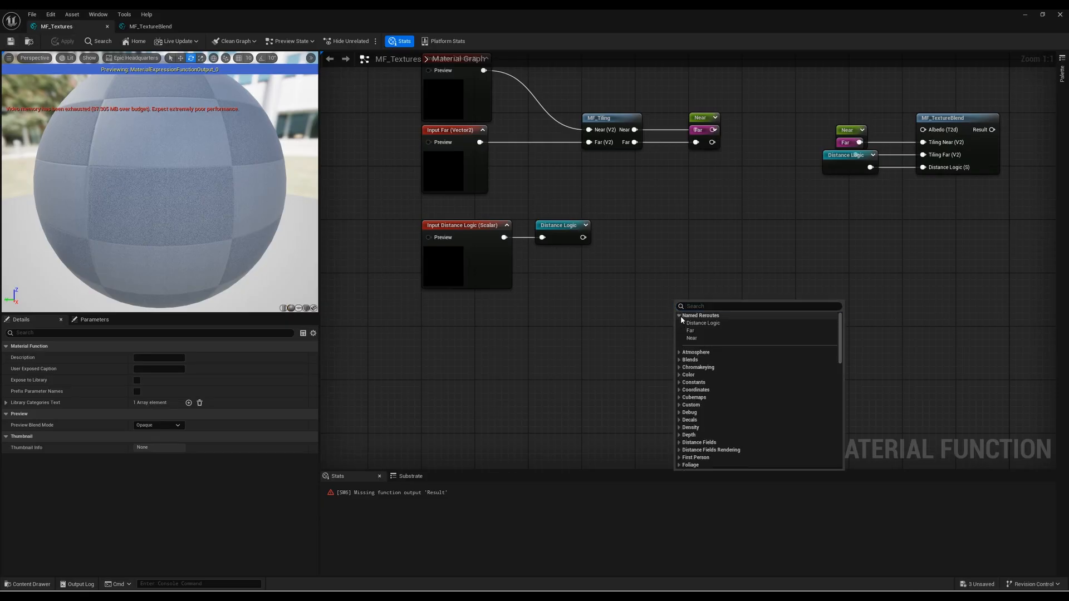
key("Escape")
Step: In MF_TextureBlend, replace the Use Distance Blend parameter with a FunctionInput node connected to the Switch's Value input
left_click(151, 27)
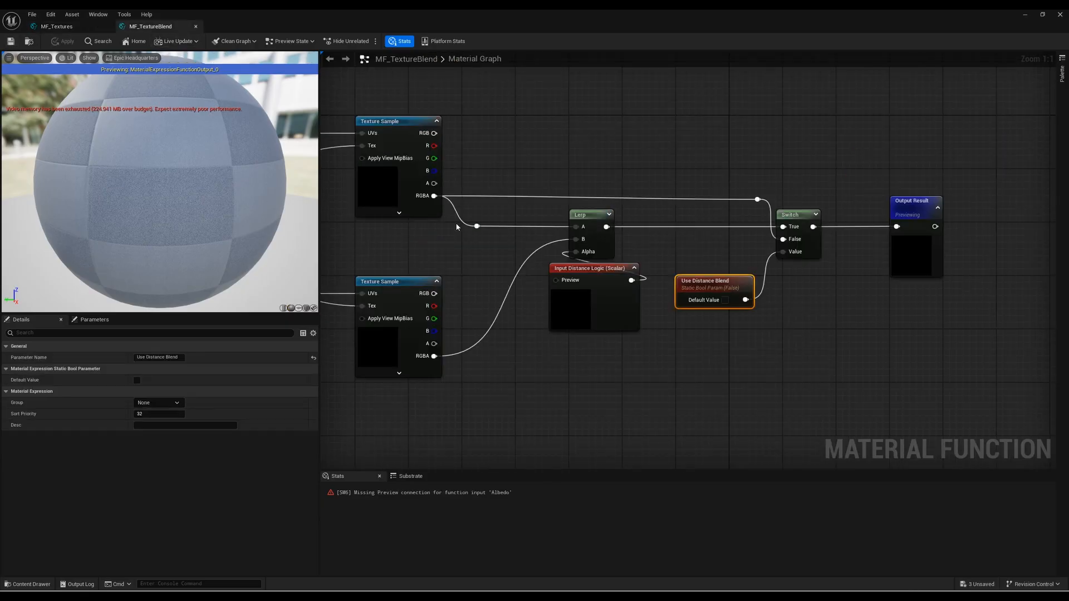
key("Delete")
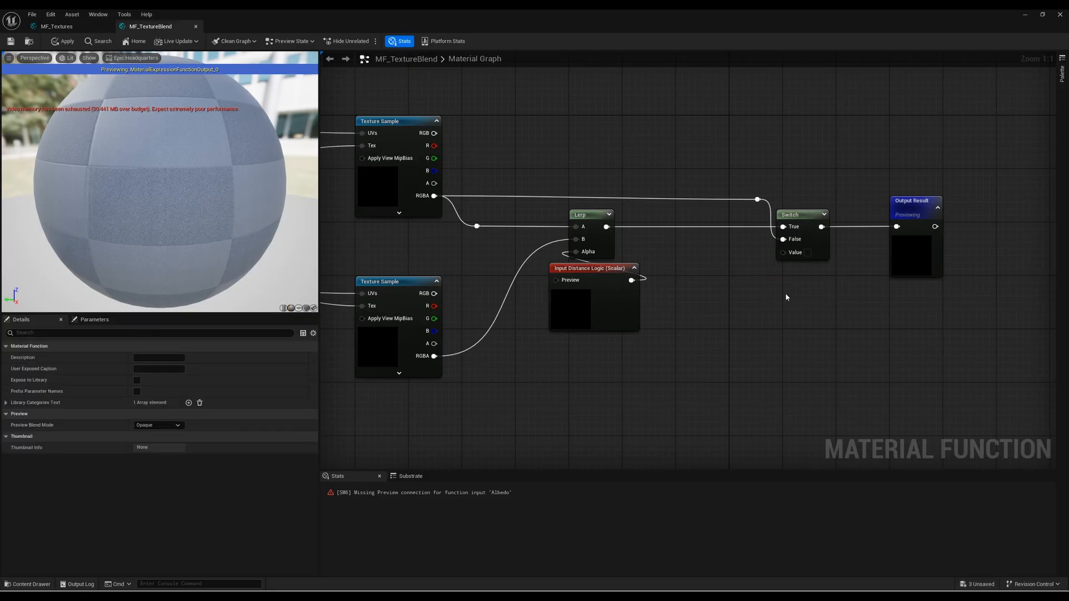
left_click_drag(783, 253, 740, 277)
type("function")
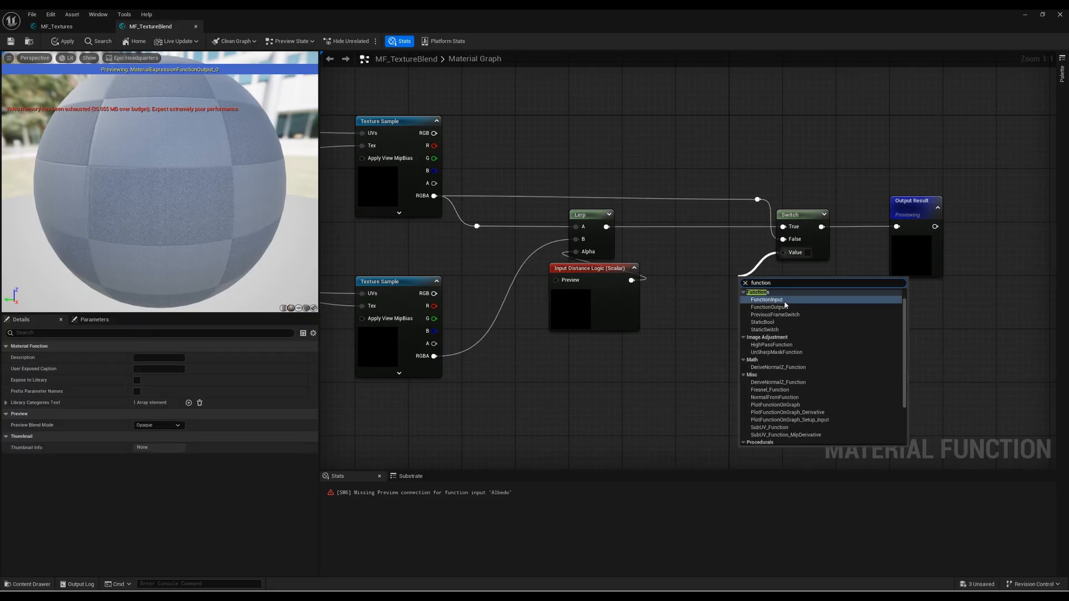
left_click(767, 300)
left_click_drag(734, 290, 680, 297)
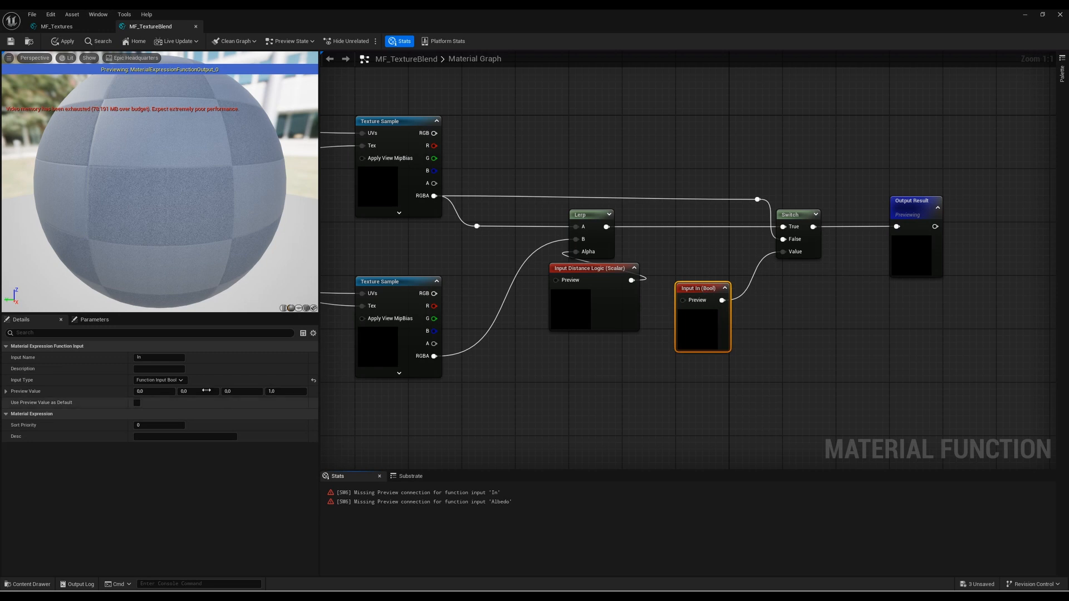
Step: Set the new input's type to Function Input Static Bool, name it Use Distance Blend, and save the function
left_click(167, 379)
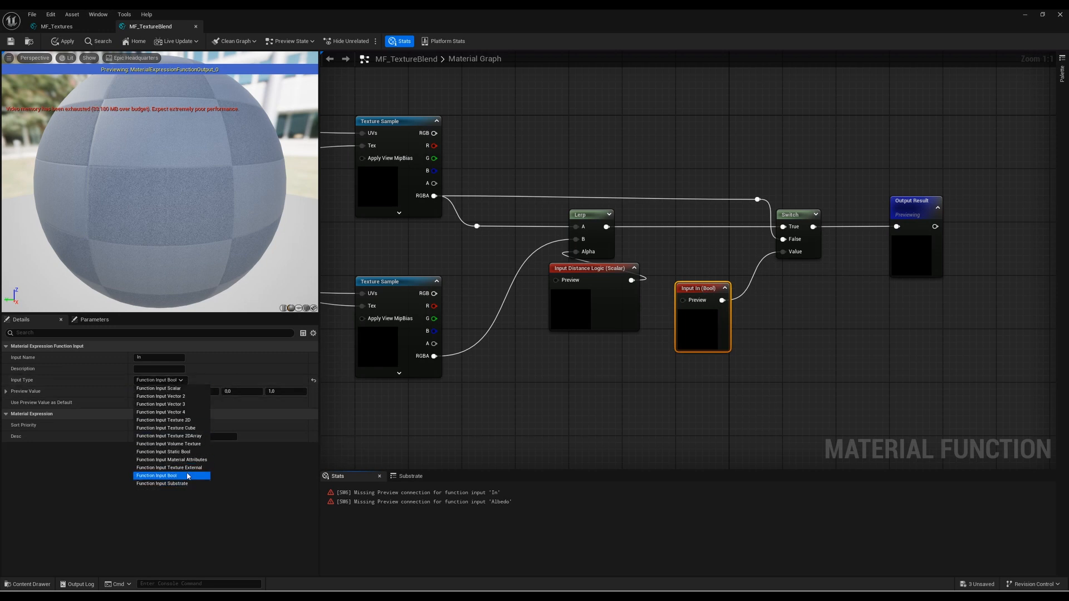
left_click(181, 452)
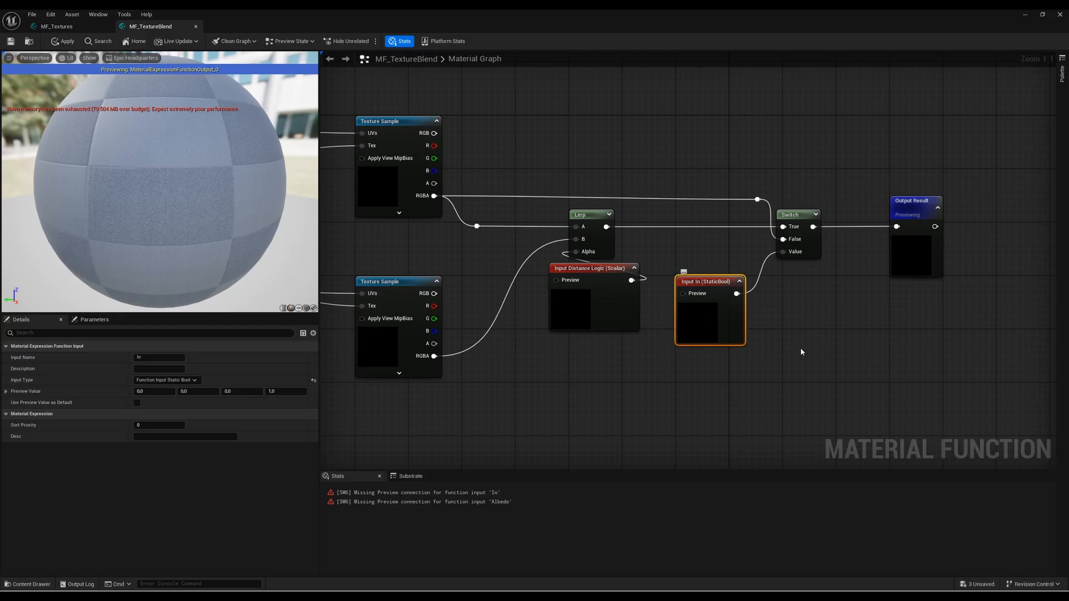
right_click_drag(801, 351, 769, 358)
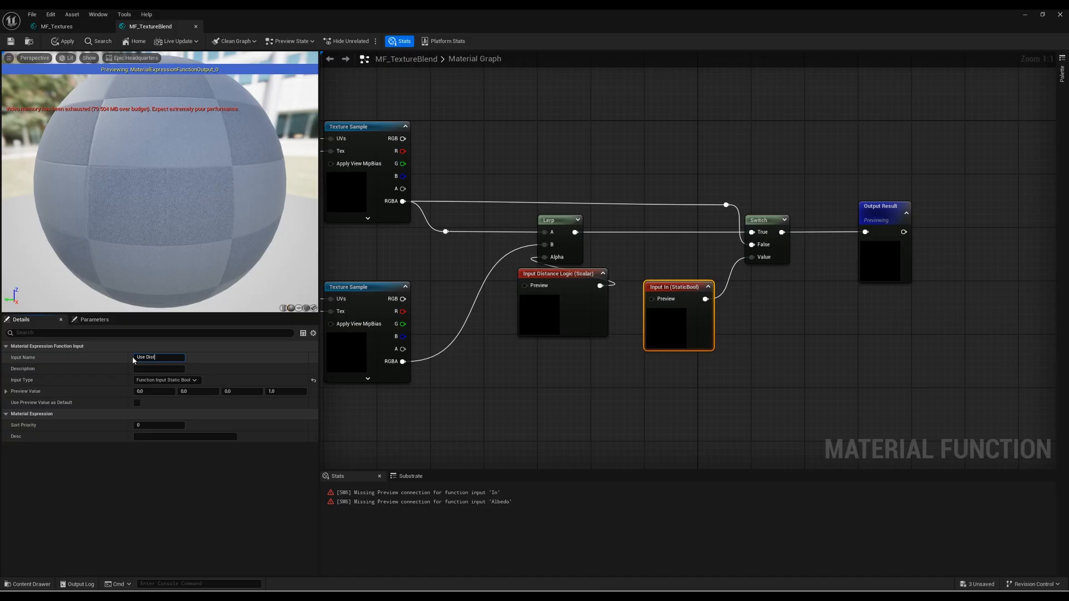
left_click(133, 358)
type("Use Distance")
type("Blend")
key("Return")
left_click(10, 41)
Step: Compare the input order with Distance Logic's sort priority, and apply a Sort Priority of 2 to the Use Distance Blend input in MF_TextureBlend
left_click(56, 27)
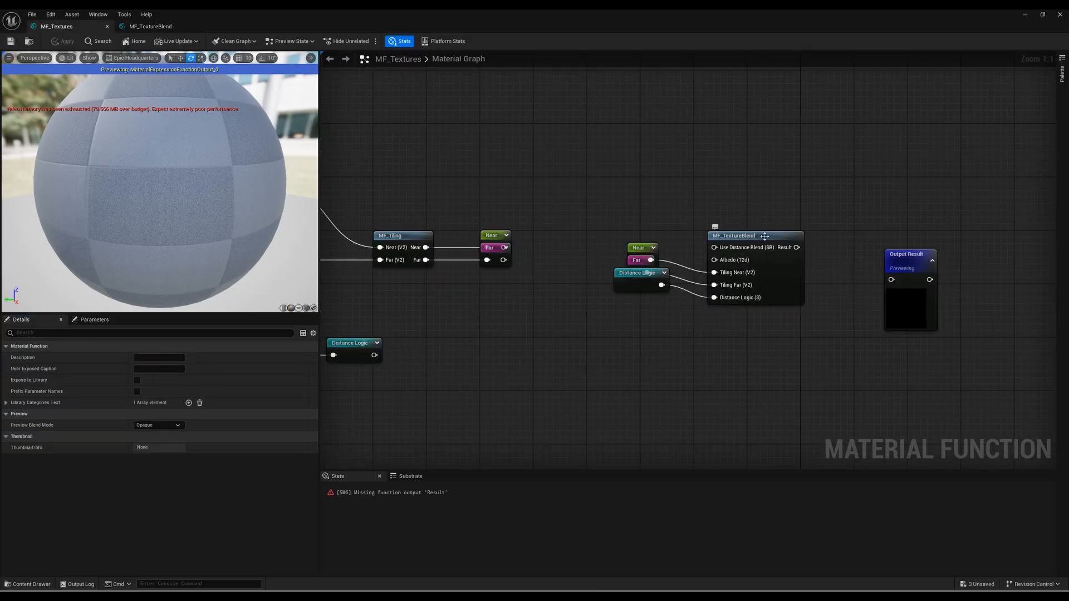
left_click(739, 253)
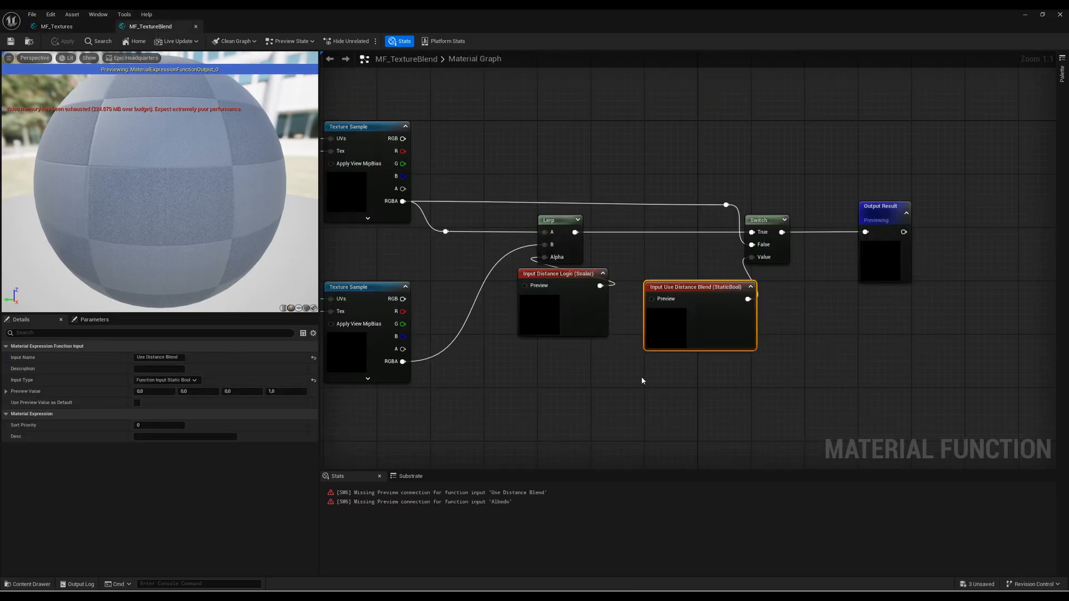
right_click_drag(591, 293, 751, 287)
scroll(749, 290, "down", 1)
left_click(713, 312)
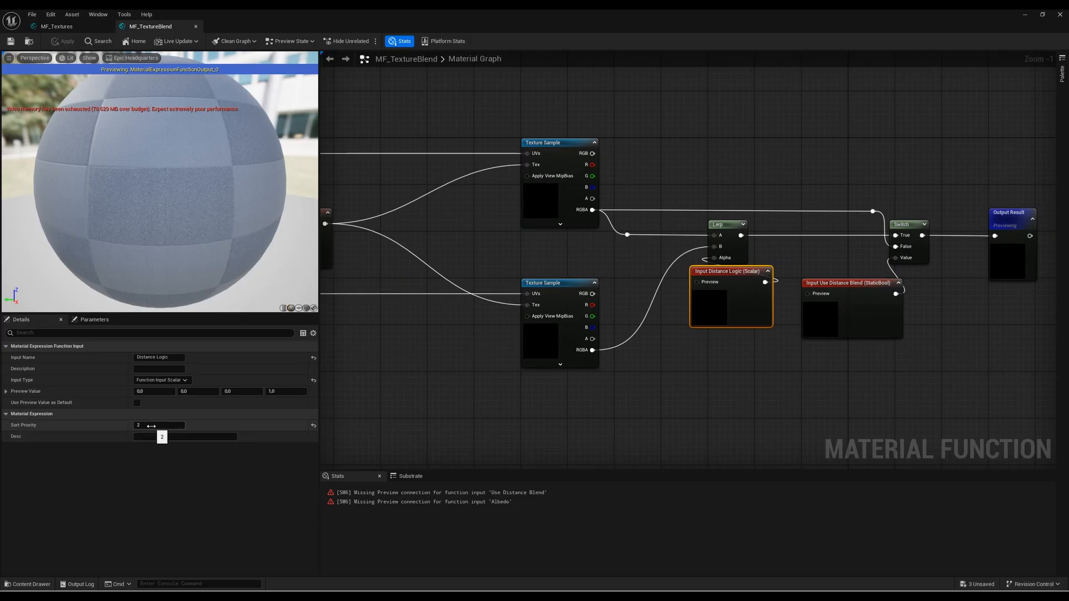
left_click(844, 282)
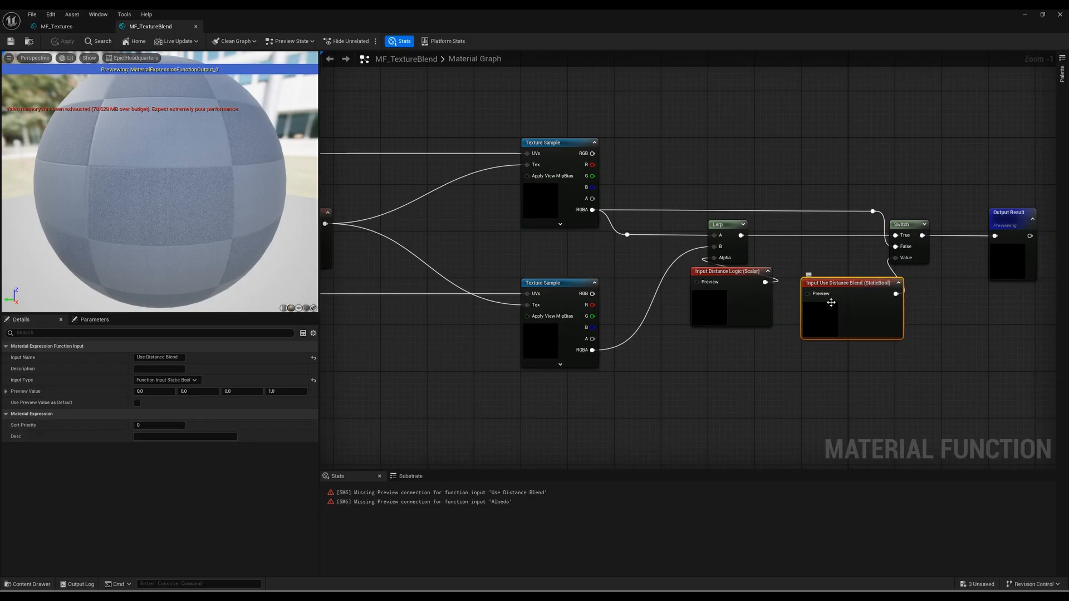
left_click(147, 425)
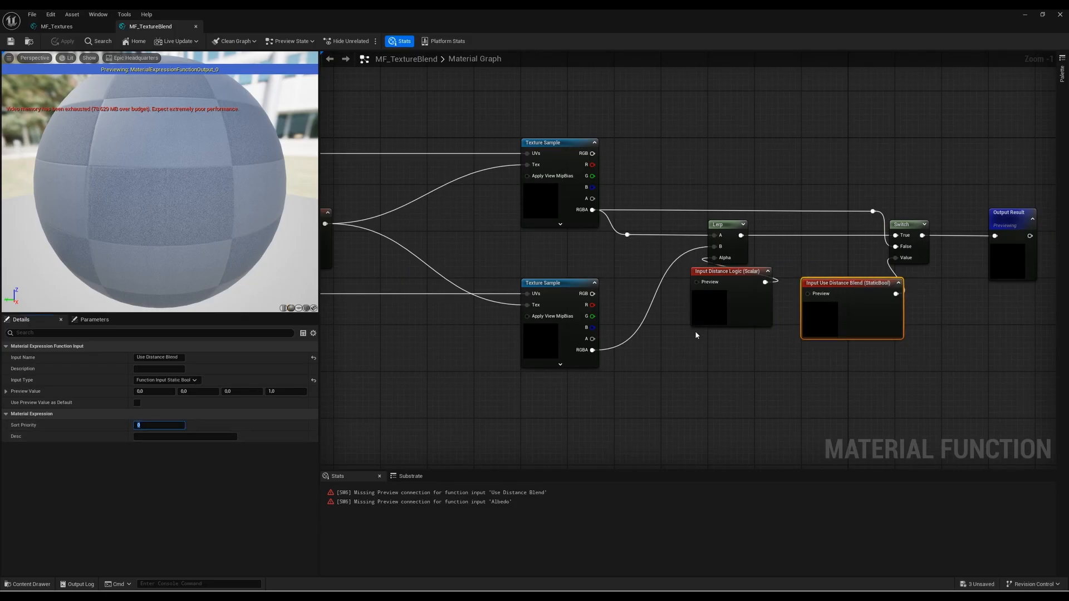
left_click(723, 276)
left_click(163, 414)
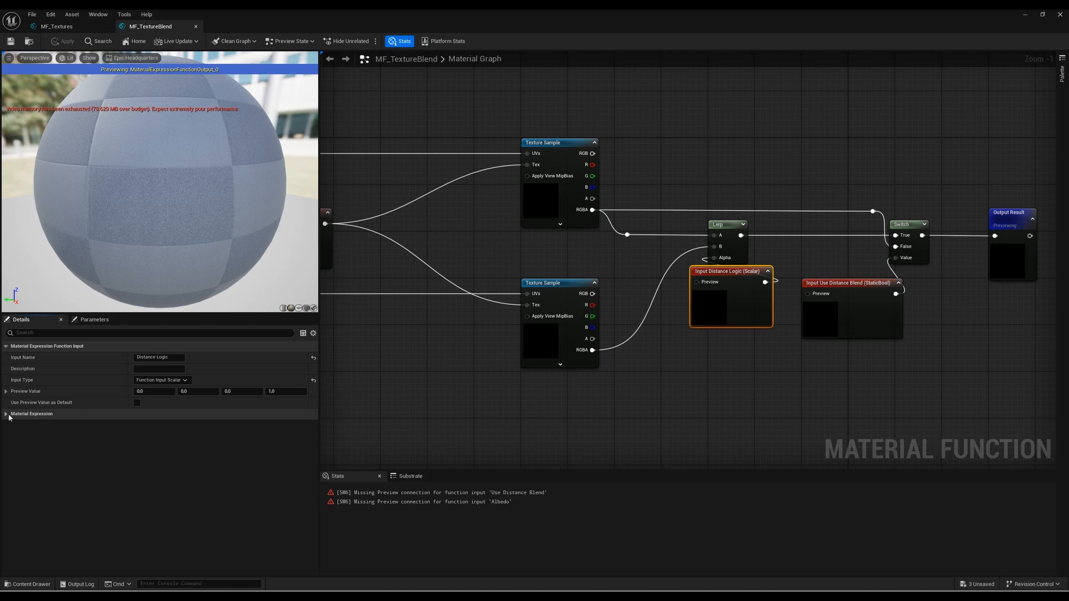
left_click(8, 414)
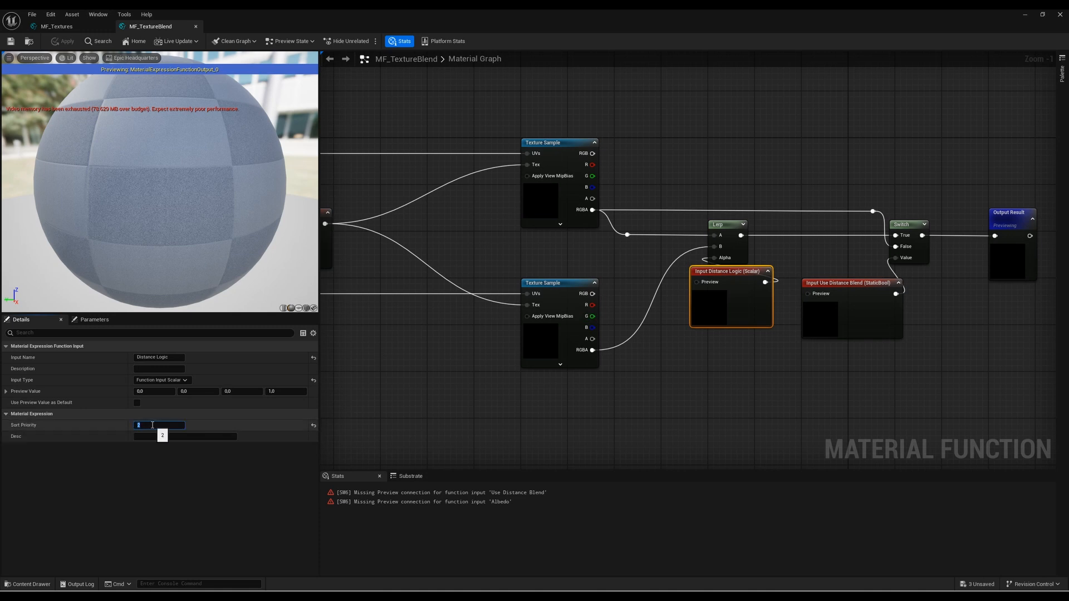
left_click(831, 283)
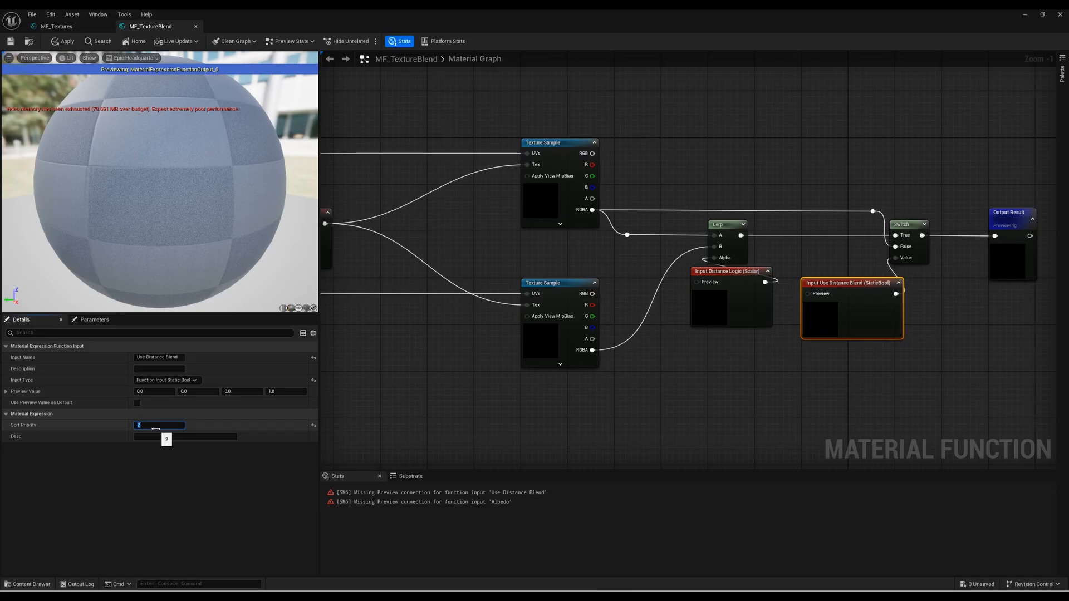
key("Return")
left_click(63, 41)
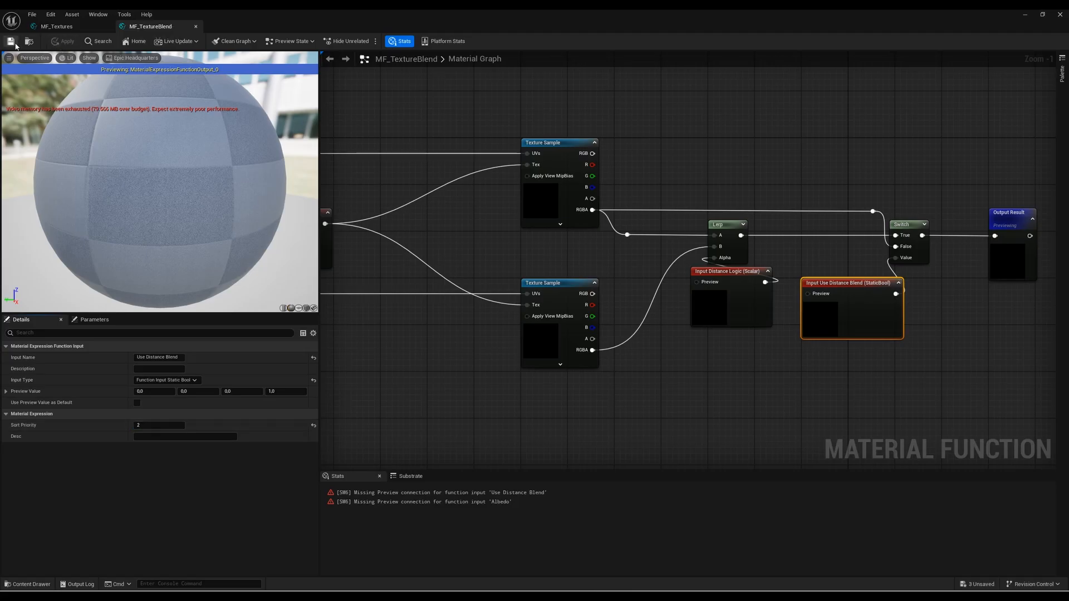
Step: In MF_Textures, straighten the connections from the Near, Far and Distance Logic reroutes into MF_TextureBlend
left_click(57, 26)
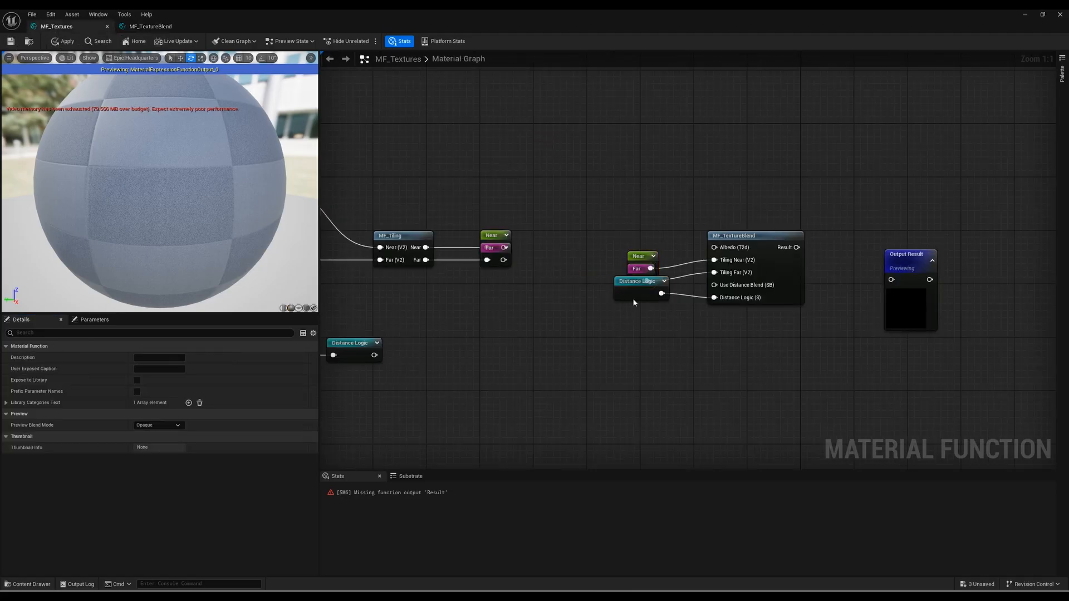
left_click_drag(630, 314, 761, 226)
key("q")
left_click(697, 331)
right_click_drag(717, 354, 636, 357)
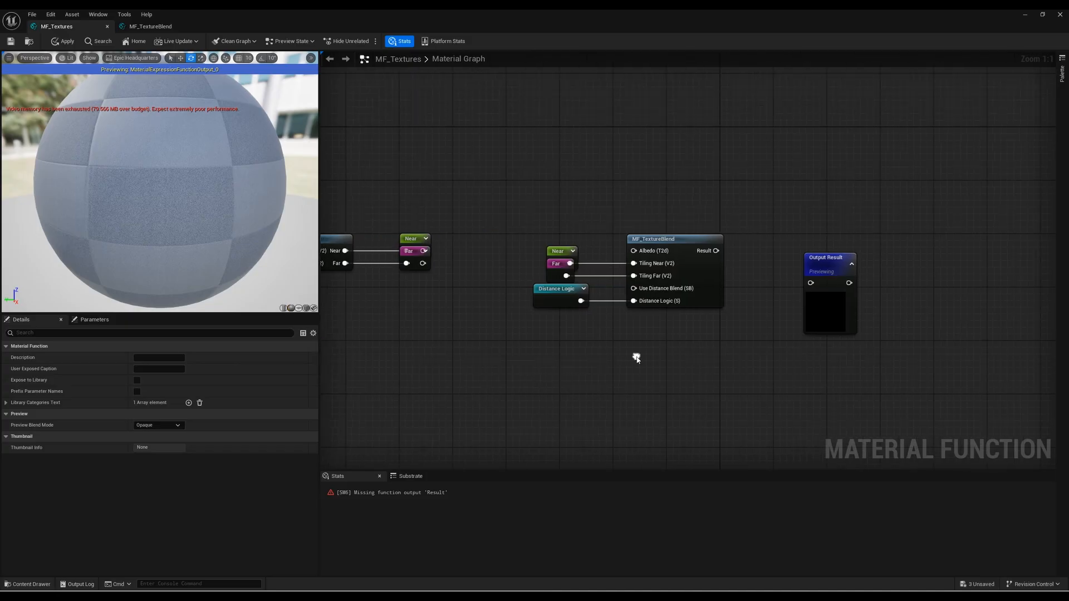
right_click_drag(658, 290, 685, 264)
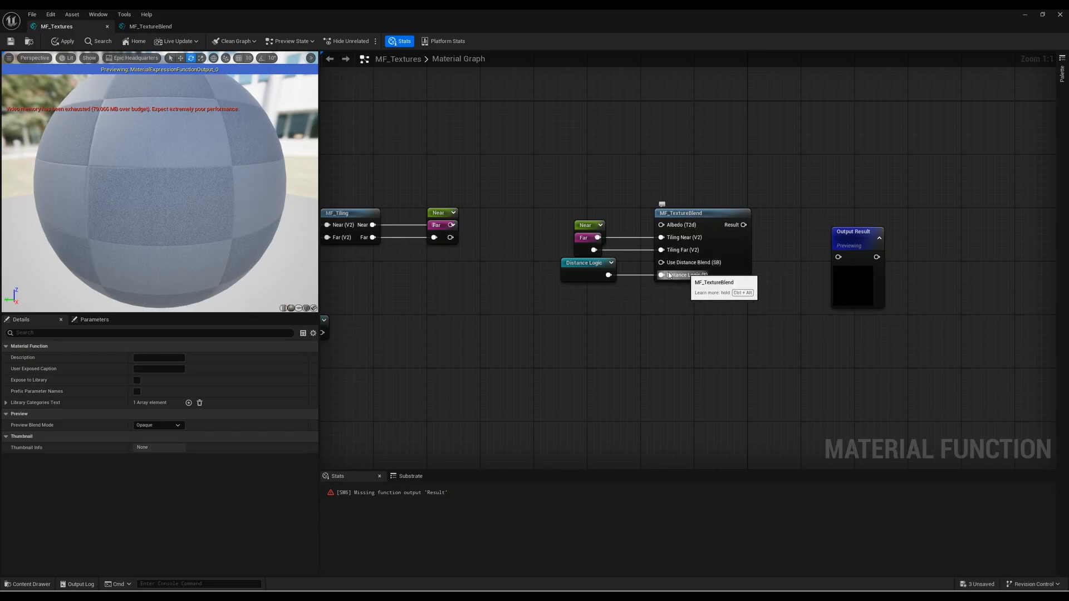
right_click_drag(660, 276, 654, 280)
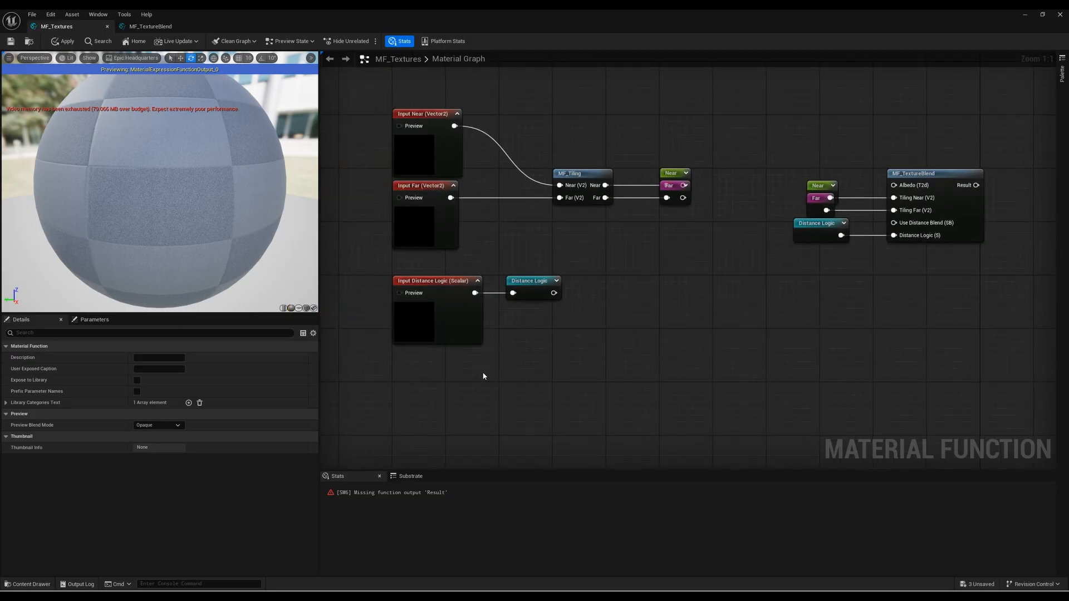
Step: Copy the Use Distance Blend static bool input from MF_TextureBlend into MF_Textures, below the Distance Logic input
left_click(151, 26)
left_click(787, 309)
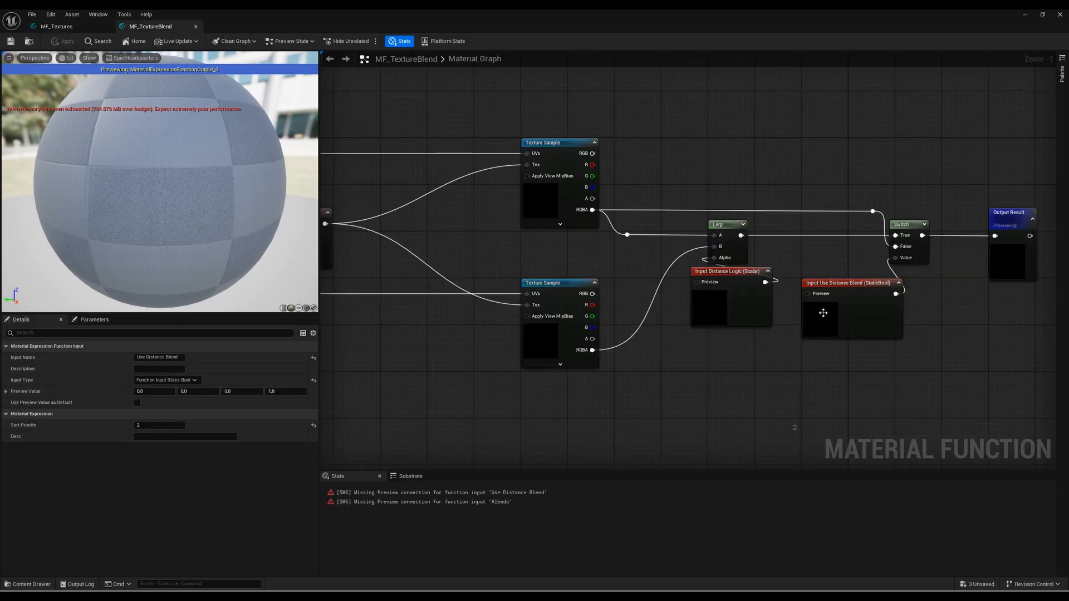
left_click(853, 315)
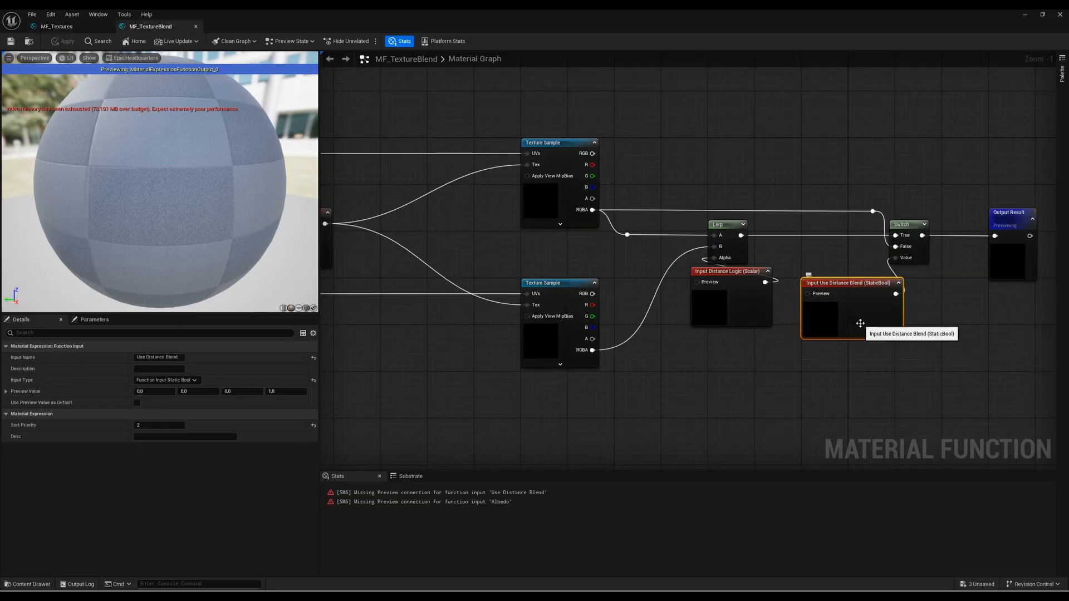
left_click(57, 27)
key("ctrl+v")
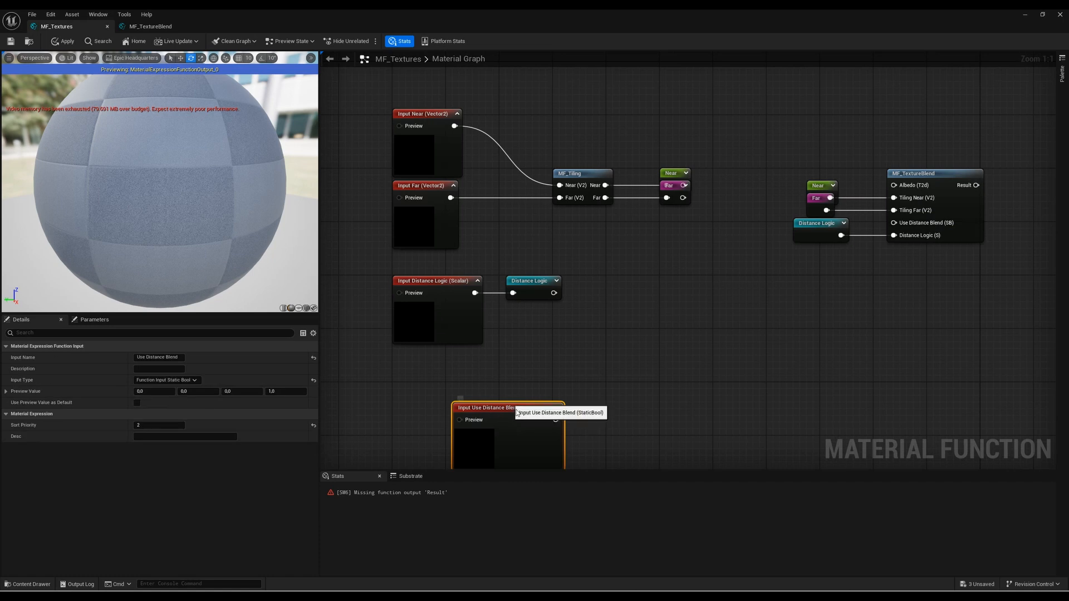
Step: Attach a named reroute declaration called Use Distance Blend to the copied static bool input
mouse_move(523, 407)
left_mouse_down()
mouse_move(461, 384)
mouse_move(539, 401)
left_mouse_up()
type("add name")
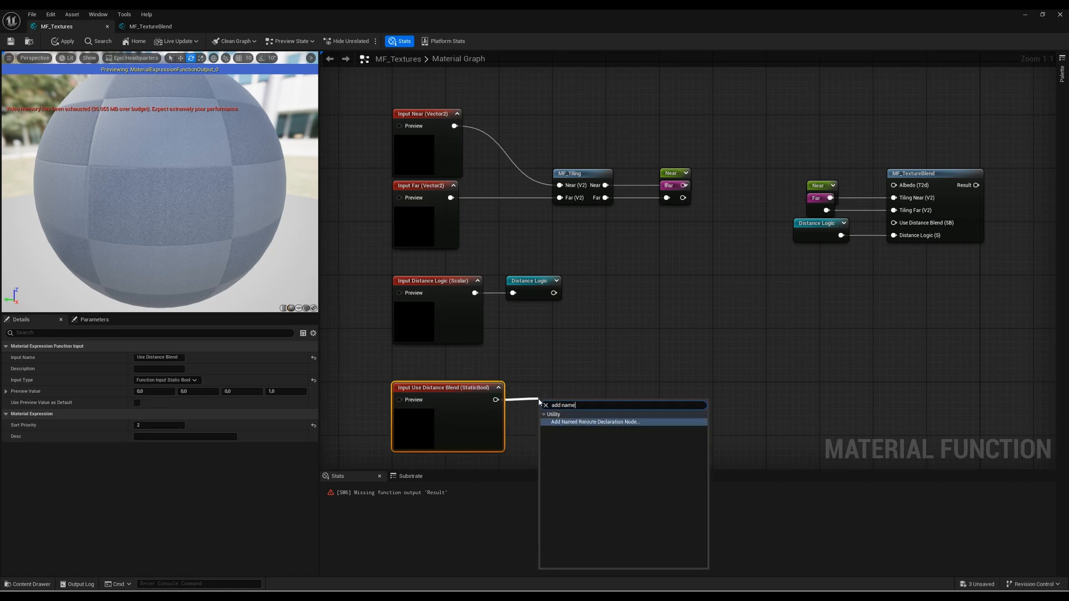
left_click(573, 422)
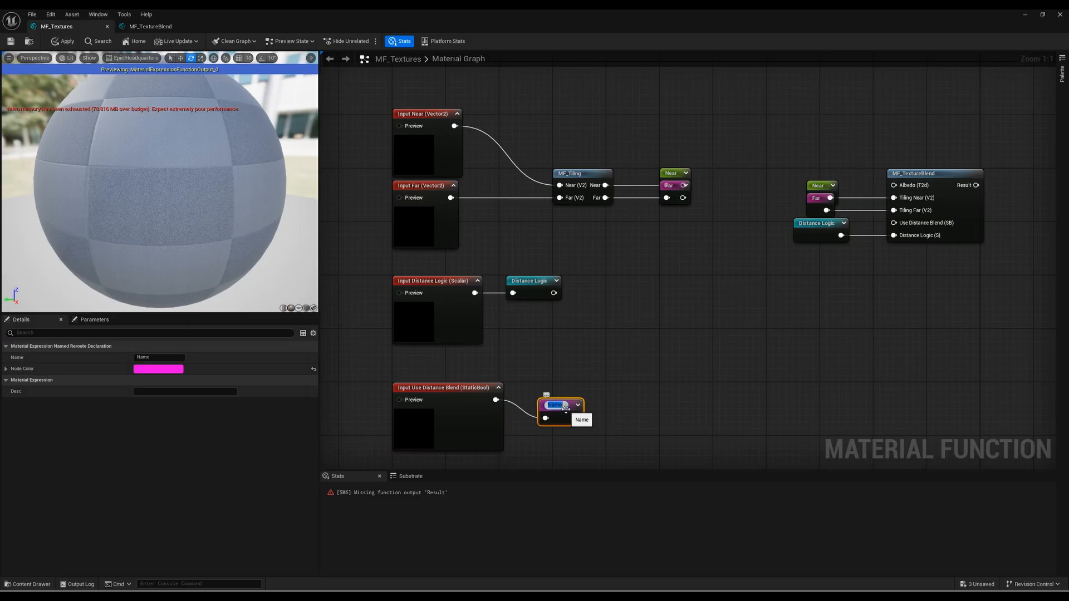
type("Use Distance Be")
key("BackSpace")
type("lend")
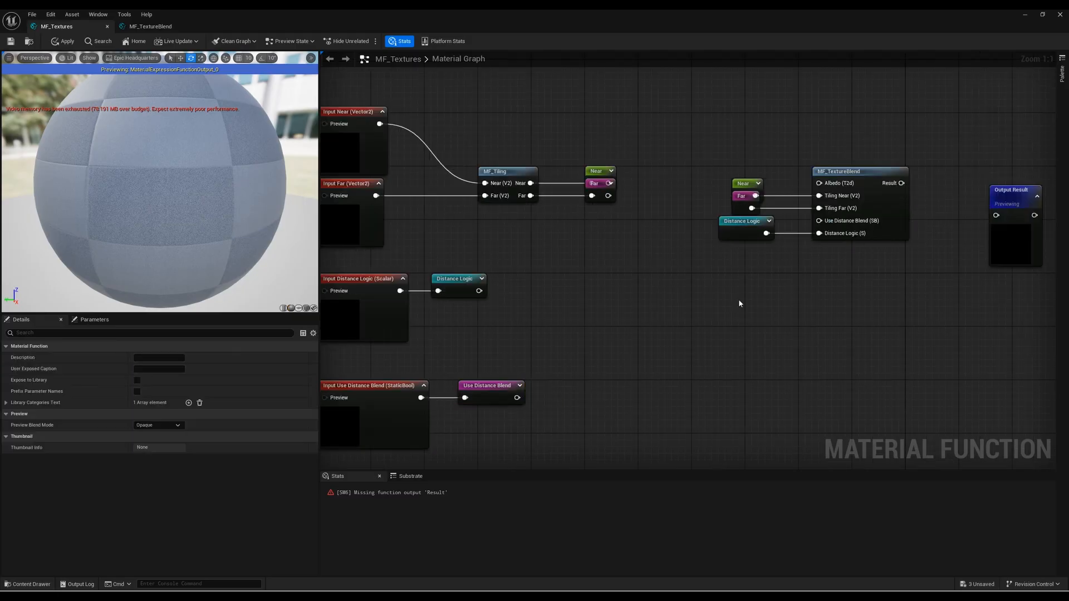
Step: Add a Use Distance Blend named reroute and connect it to MF_TextureBlend's Use Distance Blend input
right_click(743, 287)
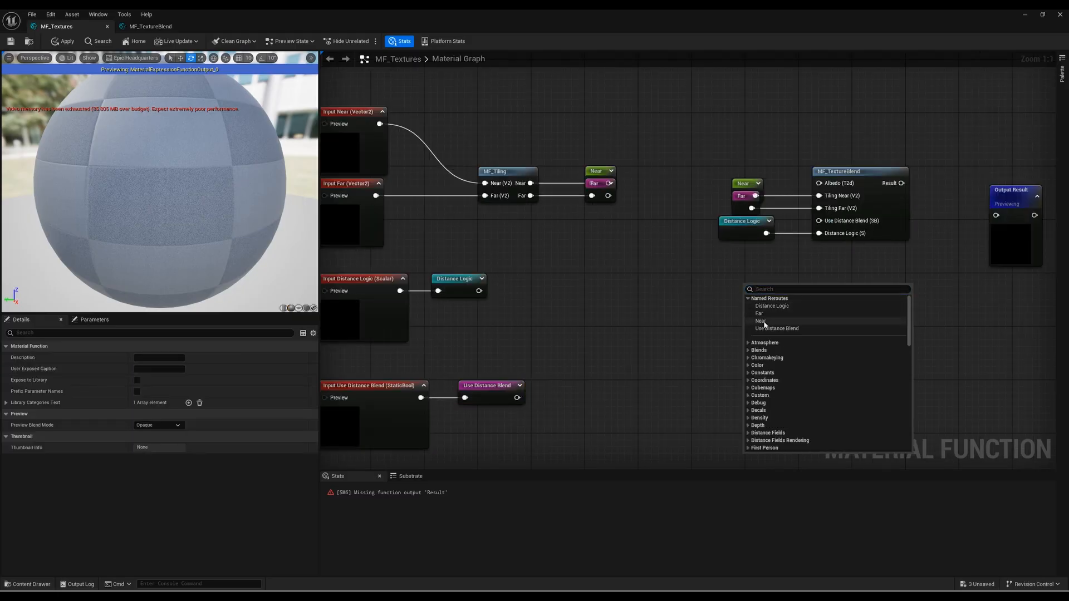
left_click(777, 328)
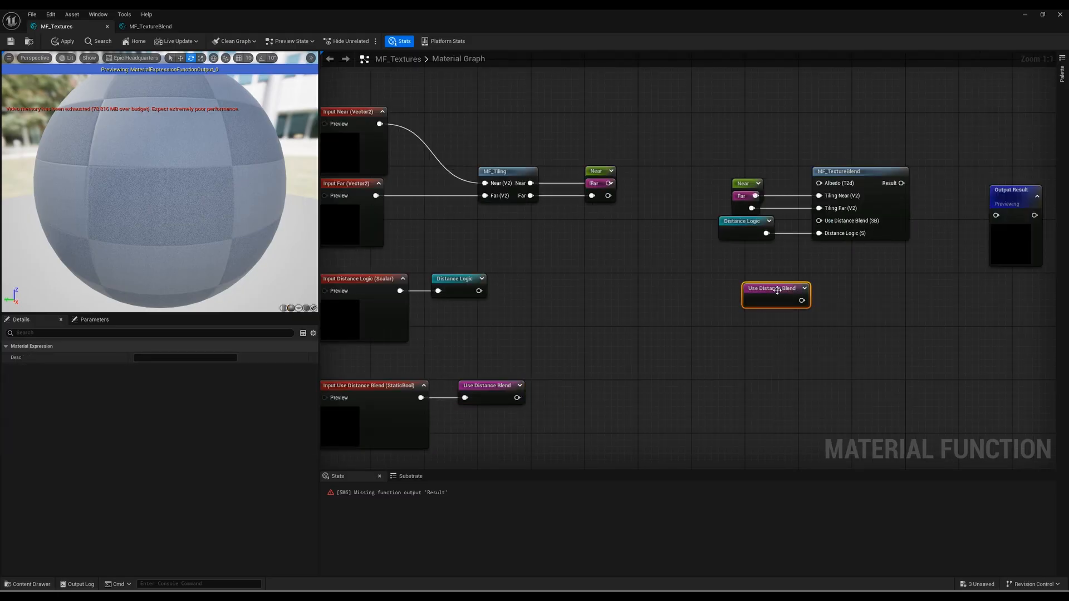
left_click_drag(779, 293, 675, 218)
left_click_drag(698, 224, 819, 224)
left_click_drag(668, 212, 681, 208)
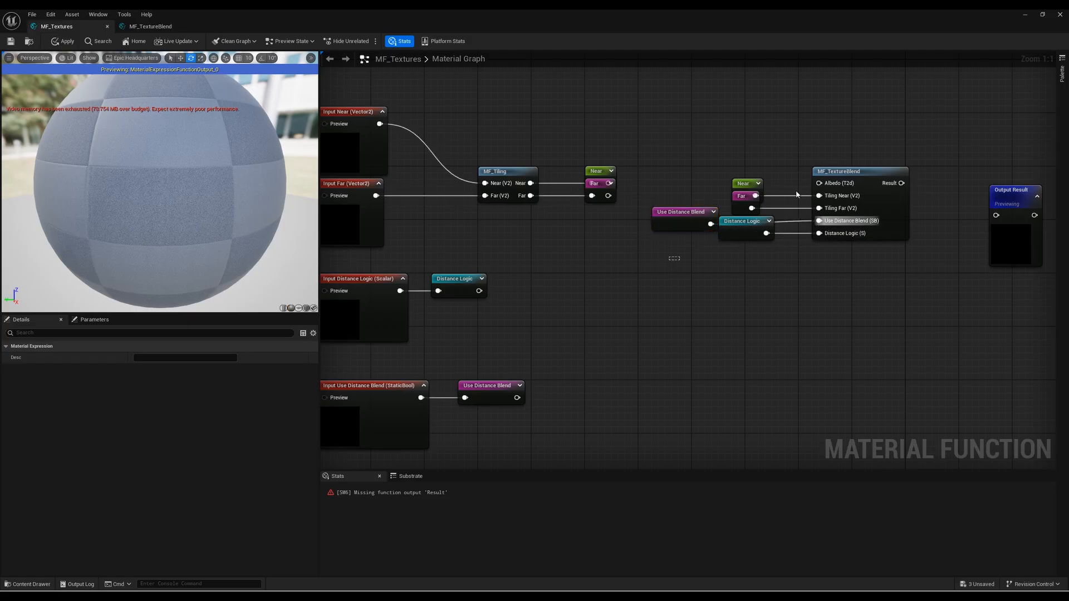
Step: Straighten the connections into MF_TextureBlend and shift the Use Distance Blend reroute next to the Near, Far and Distance Logic reroutes
left_click_drag(676, 256, 857, 170)
left_click(689, 257)
left_click_drag(663, 253, 802, 191)
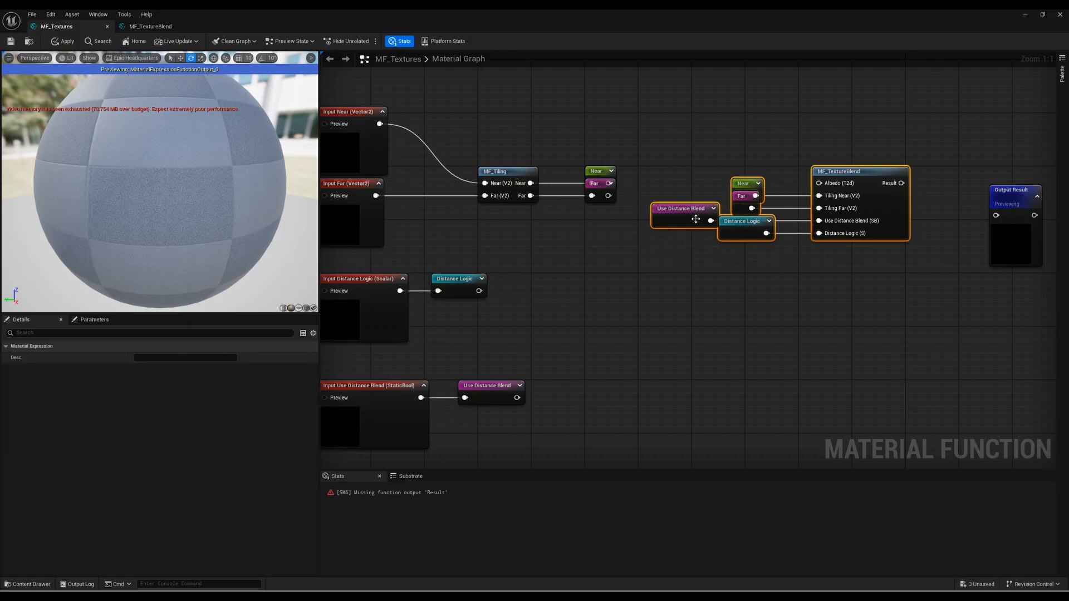
left_click(702, 243)
left_click(689, 207)
key("Right")
key("Right")
key("Right")
key("Right")
key("Right")
key("Right")
key("Right")
key("Right")
key("Right")
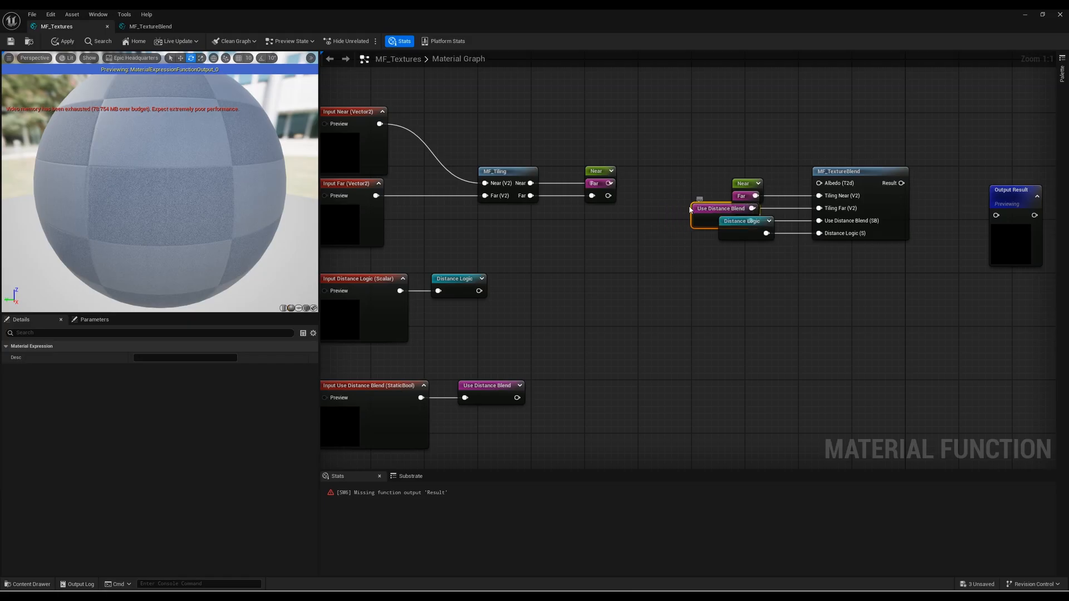
key("Right")
key("Right")
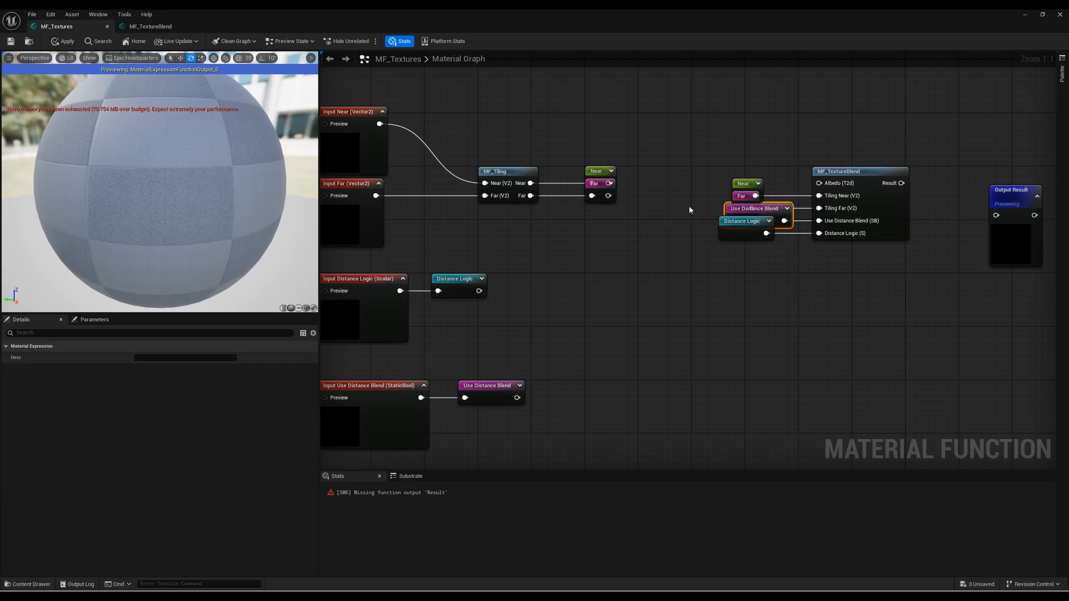
key("Left")
left_click(789, 322)
Step: Connect MF_TextureBlend's Result to the Output Result node and straighten that connection
right_click_drag(835, 290, 640, 338)
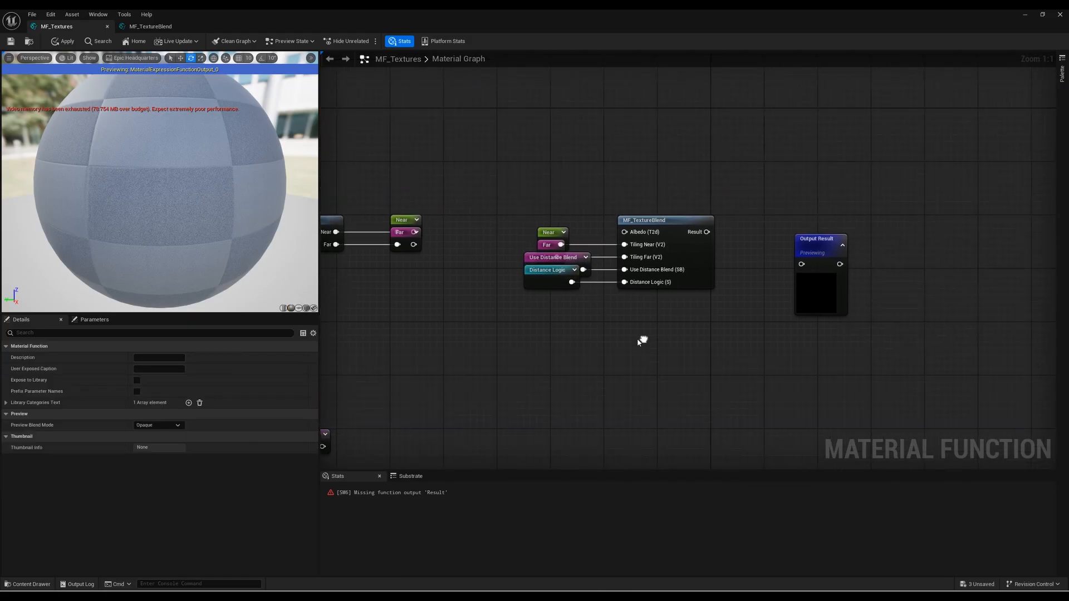
left_click_drag(490, 210, 537, 307)
left_click(594, 338)
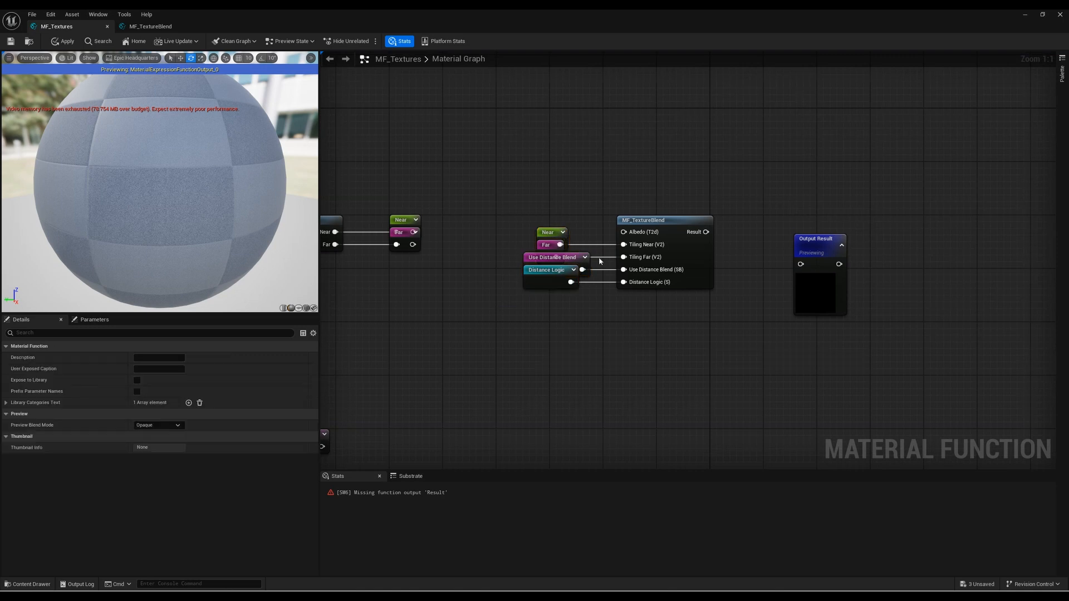
right_click_drag(786, 257, 725, 269)
left_click_drag(762, 254, 786, 235)
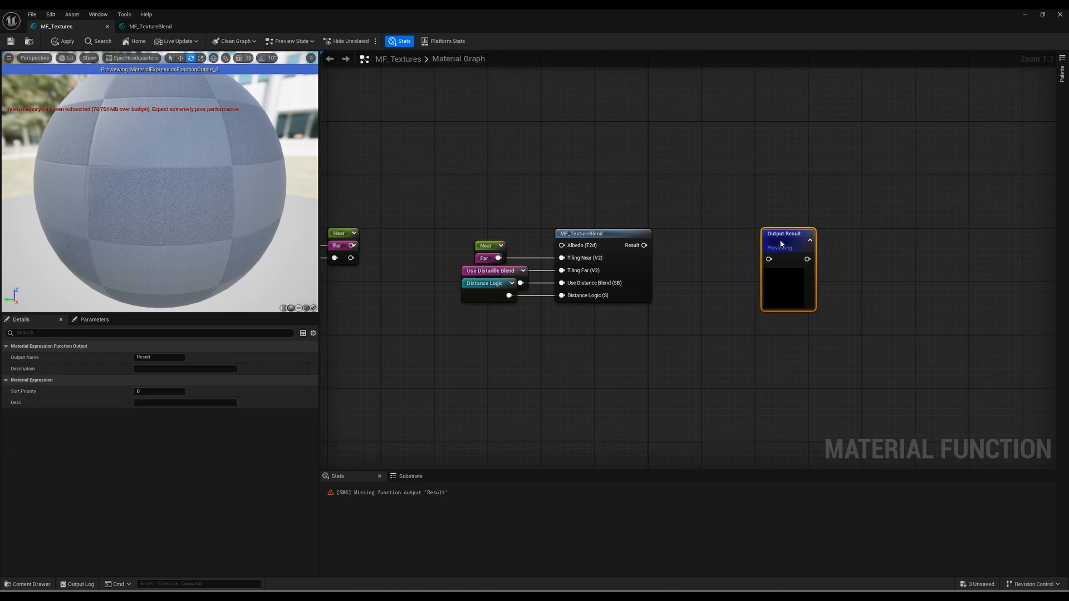
left_click_drag(642, 246, 762, 259)
right_click_drag(710, 310, 670, 310)
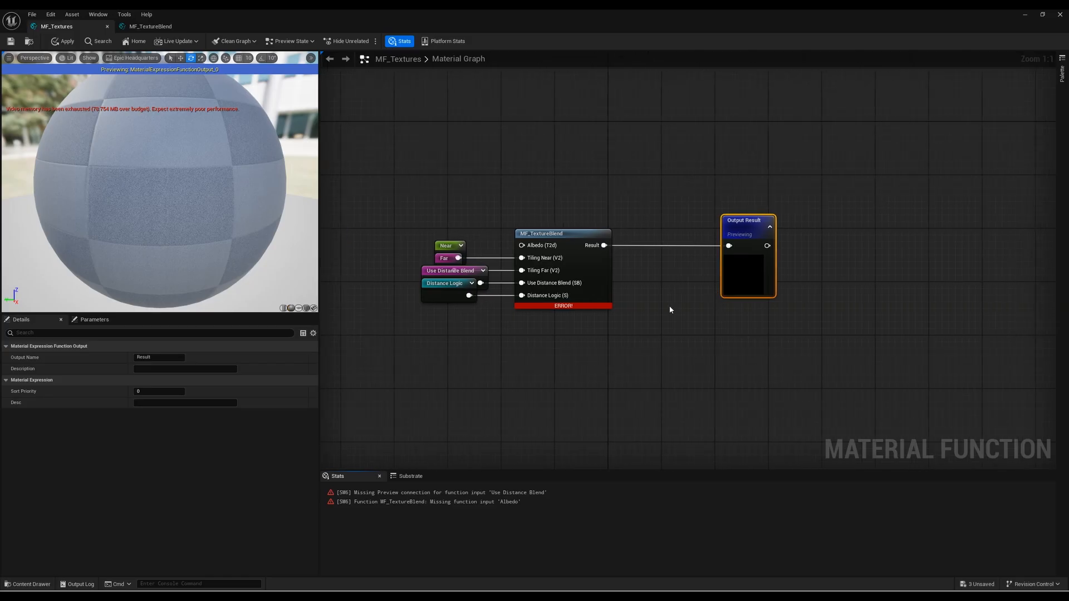
Step: Review the MF_Textures graph, examining the input groups with their reroutes and the nodes feeding MF_TextureBlend
right_click_drag(456, 330, 712, 331)
scroll(571, 341, "down", 2)
right_click_drag(646, 355, 495, 360)
scroll(541, 355, "up", 2)
left_click_drag(654, 219, 509, 325)
scroll(565, 367, "down", 5)
right_click_drag(574, 337, 664, 337)
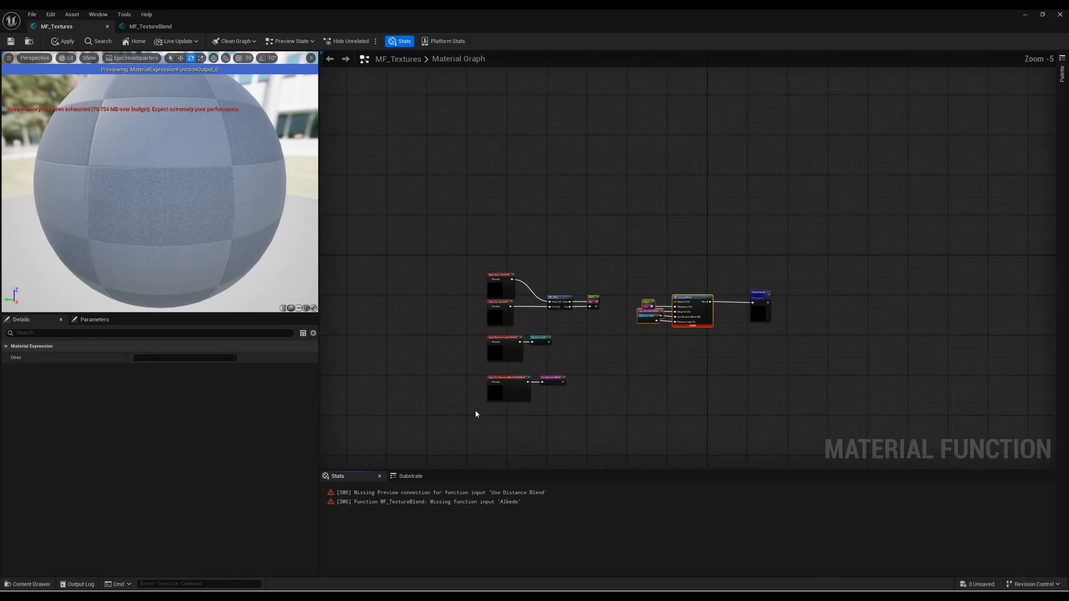
left_click_drag(439, 413, 600, 232)
scroll(546, 360, "up", 2)
right_click_drag(546, 360, 556, 336)
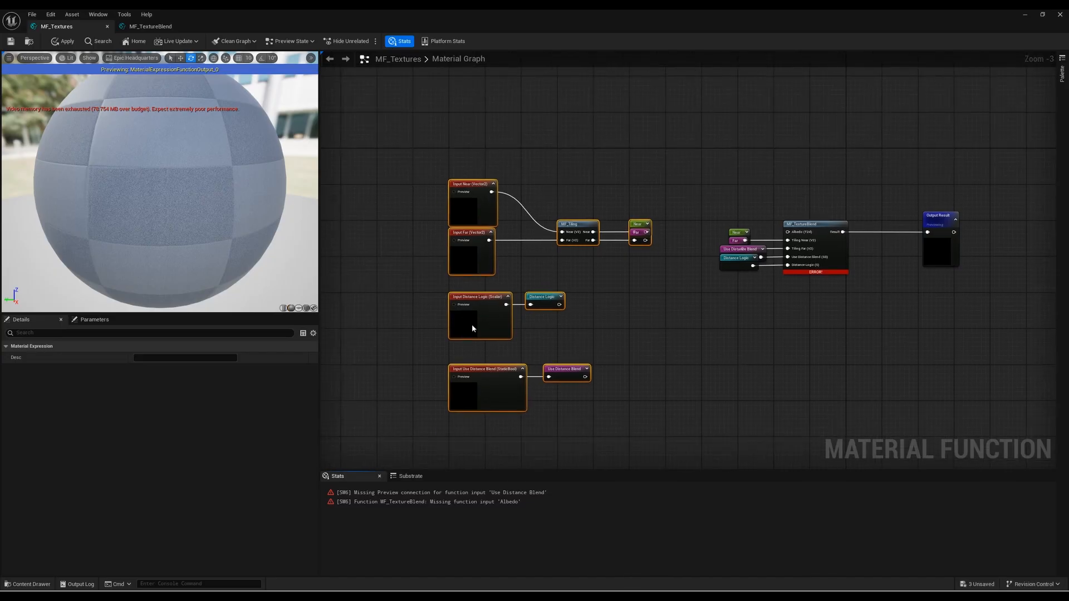
mouse_move(407, 430)
left_mouse_down()
mouse_move(688, 145)
mouse_move(654, 149)
mouse_move(658, 192)
left_mouse_up()
left_click(618, 336)
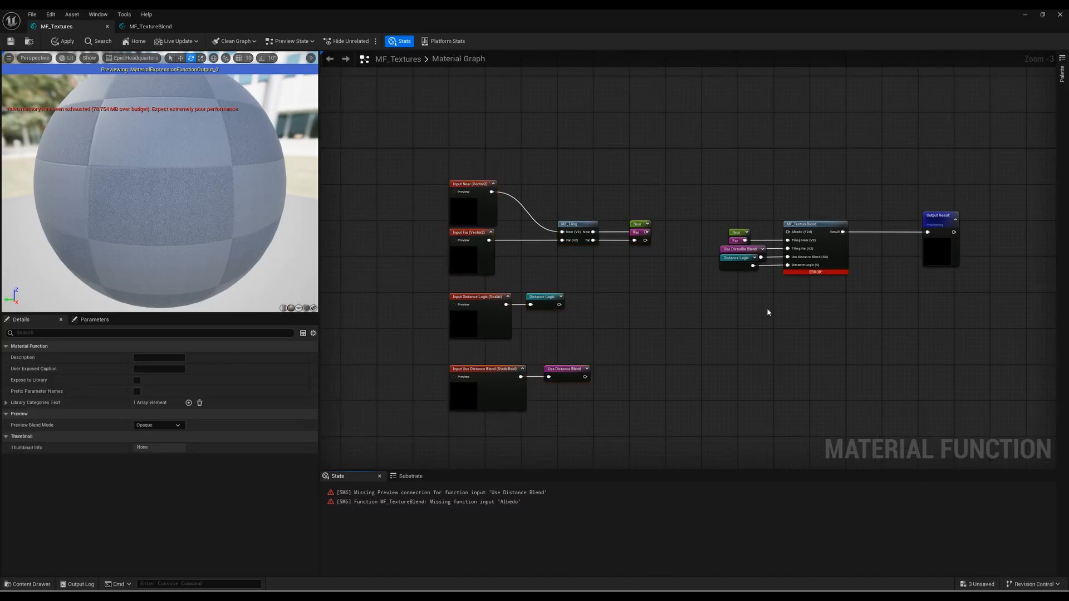
scroll(617, 349, "up", 3)
left_click_drag(543, 324, 748, 192)
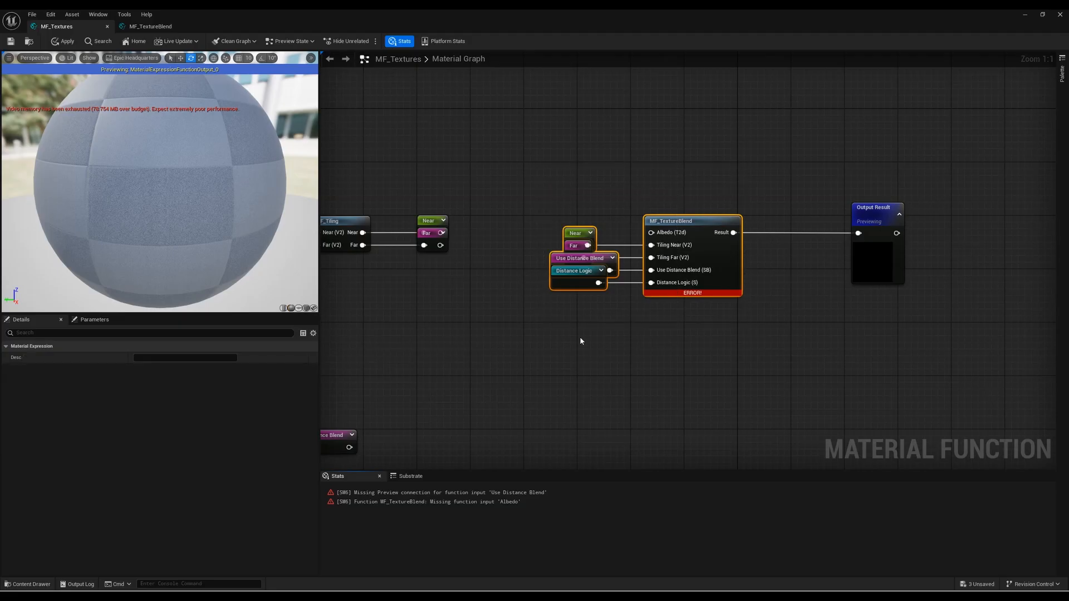
left_click(579, 339)
Step: Rename the Result output node as Albedo and apply the change
right_click_drag(871, 220, 747, 224)
left_click(748, 210)
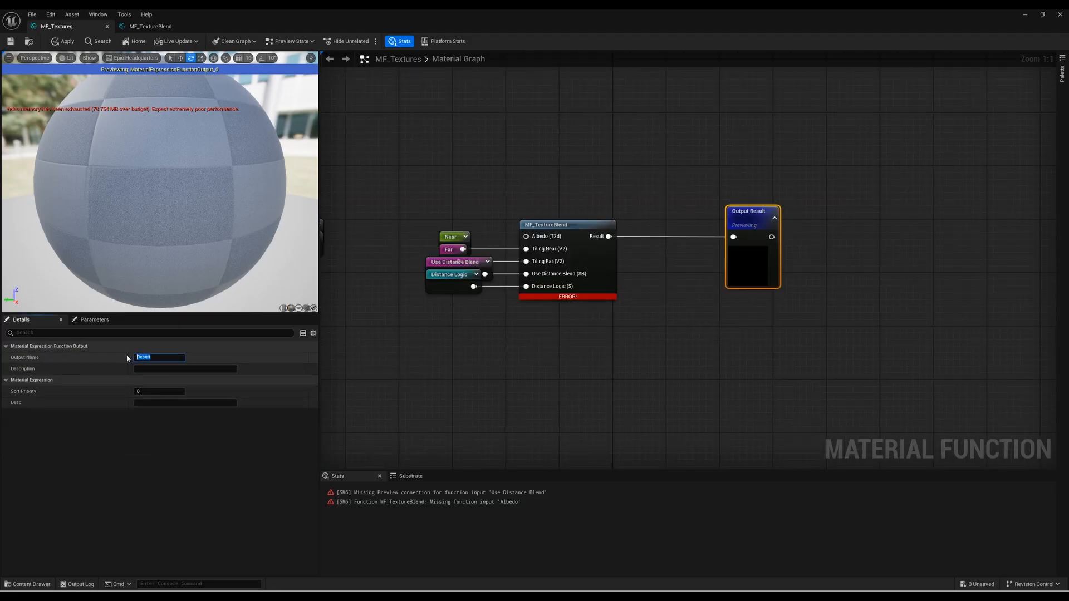
key("Return")
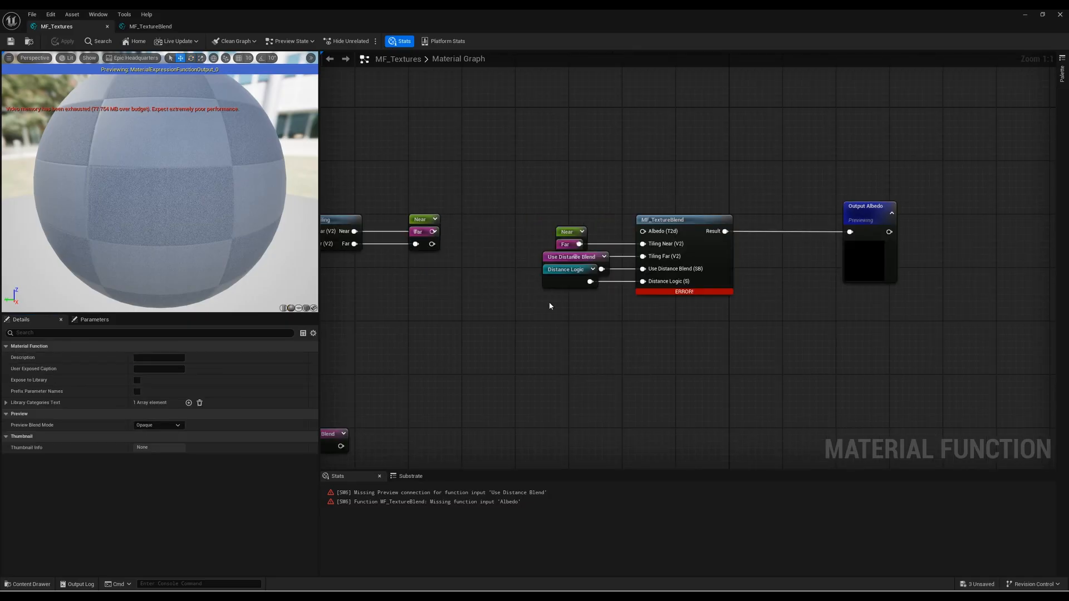
Step: Create a Texture2D function input from MF_TextureBlend's Albedo pin and place it above the Near reroute
right_click_drag(684, 336, 735, 391)
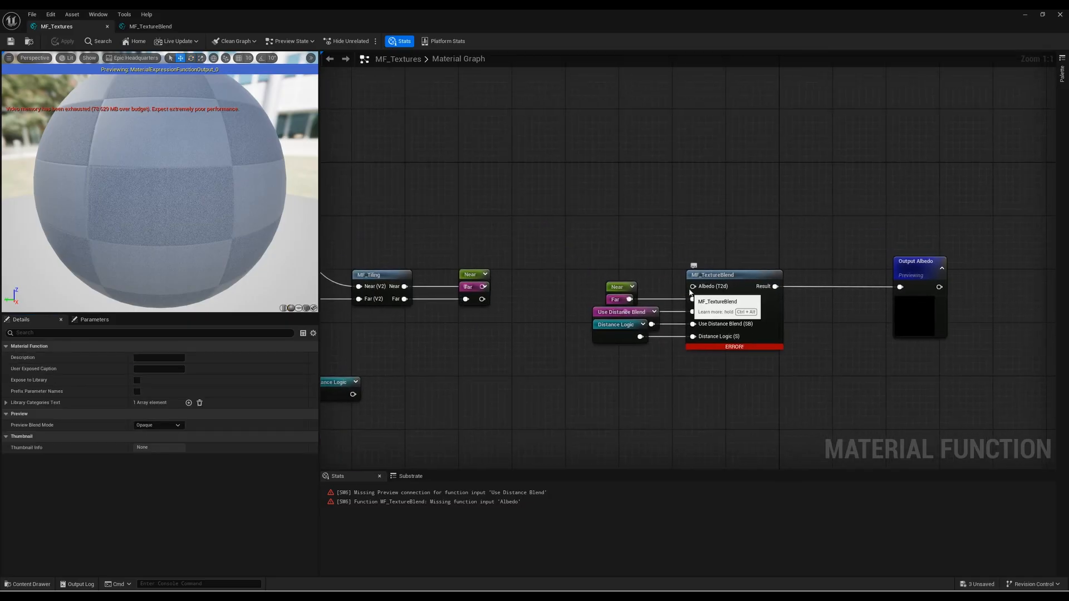
left_click_drag(691, 289, 632, 245)
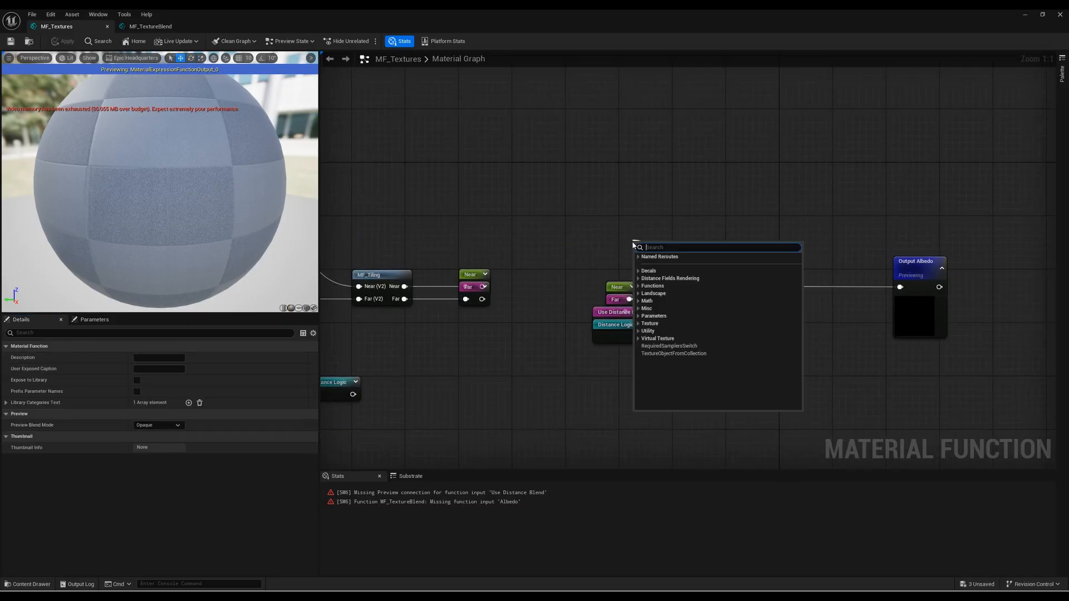
type("function")
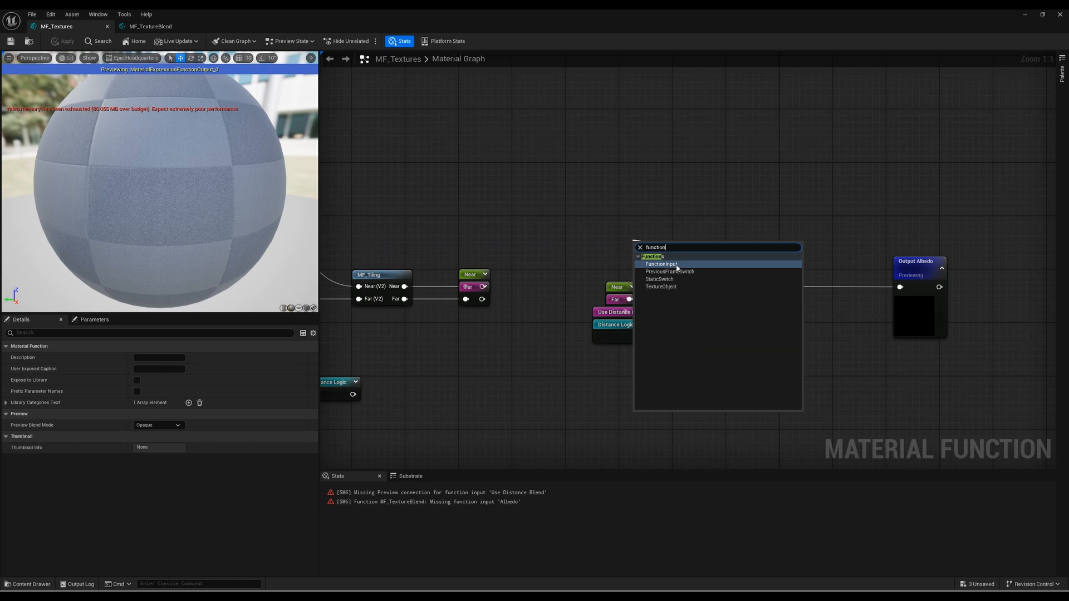
left_click(663, 265)
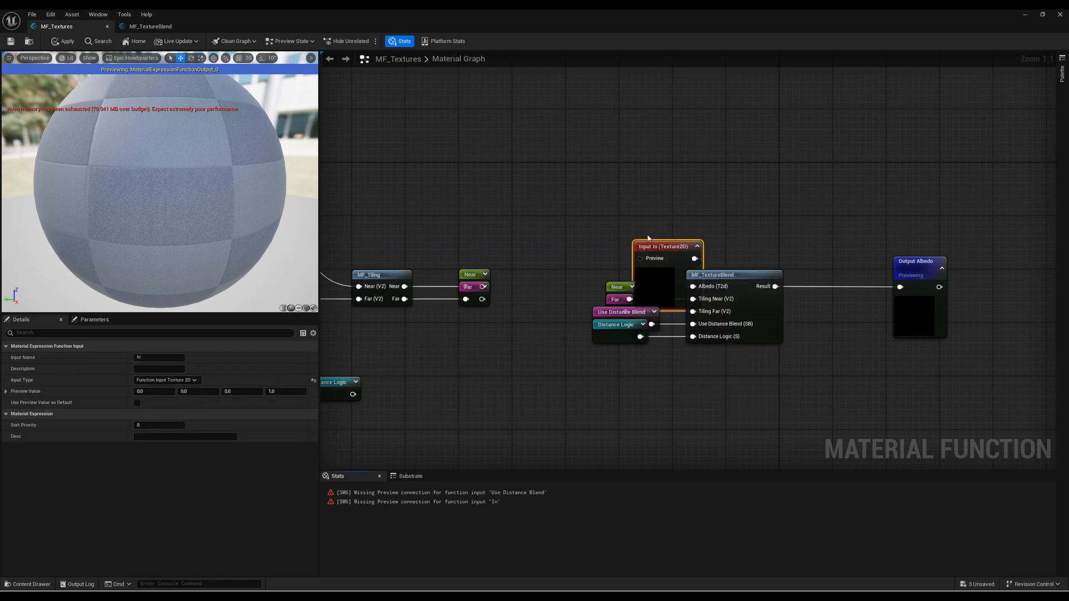
left_click_drag(663, 248, 641, 218)
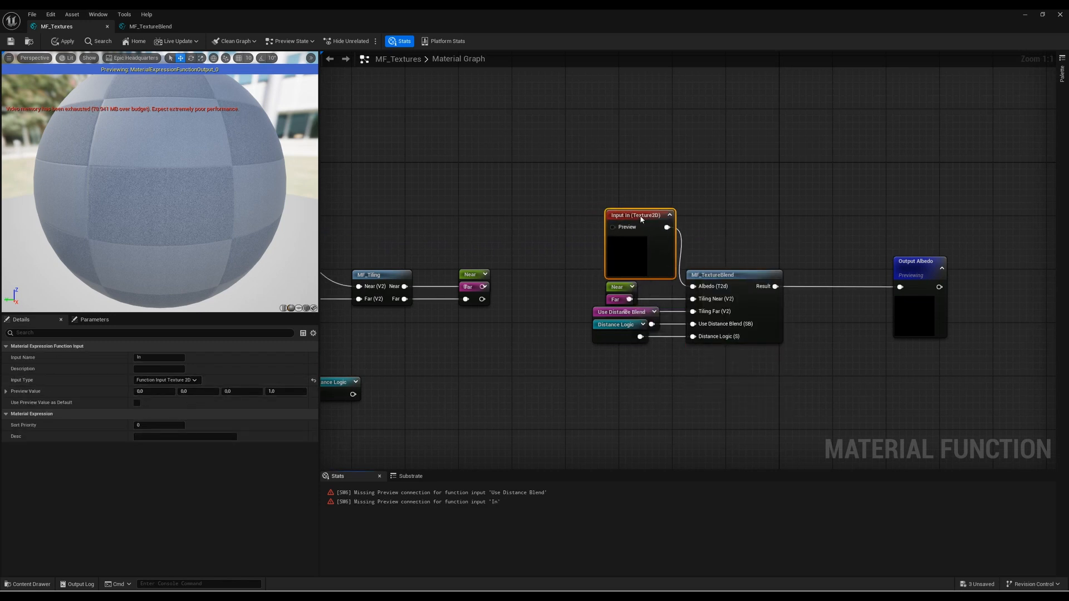
Step: Name the new Texture2D function input Albedo, and apply and save MF_Textures
left_click(140, 357)
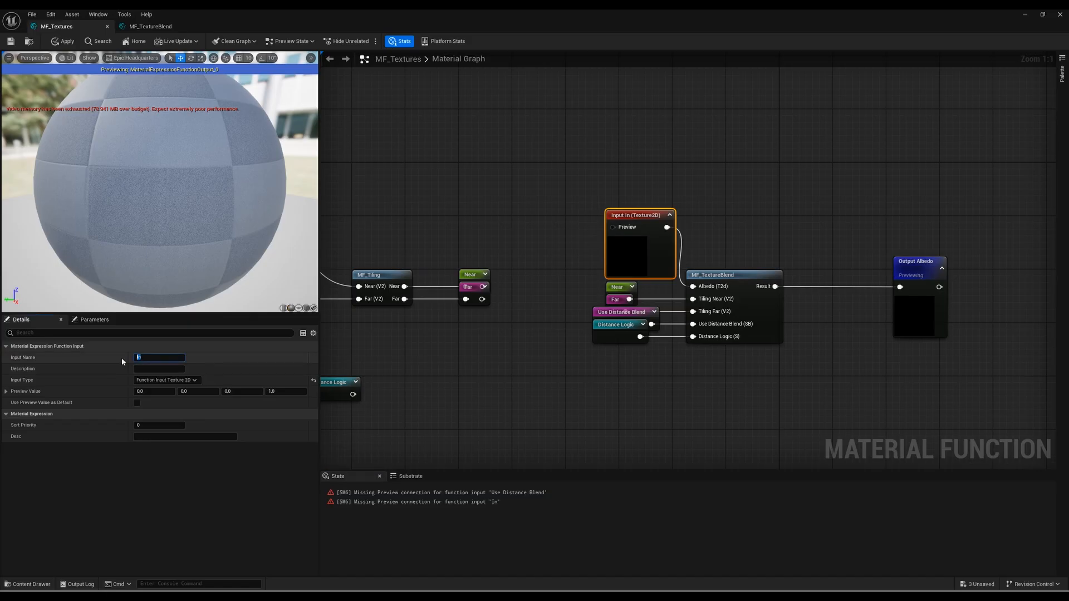
type("Albedo")
key("Return")
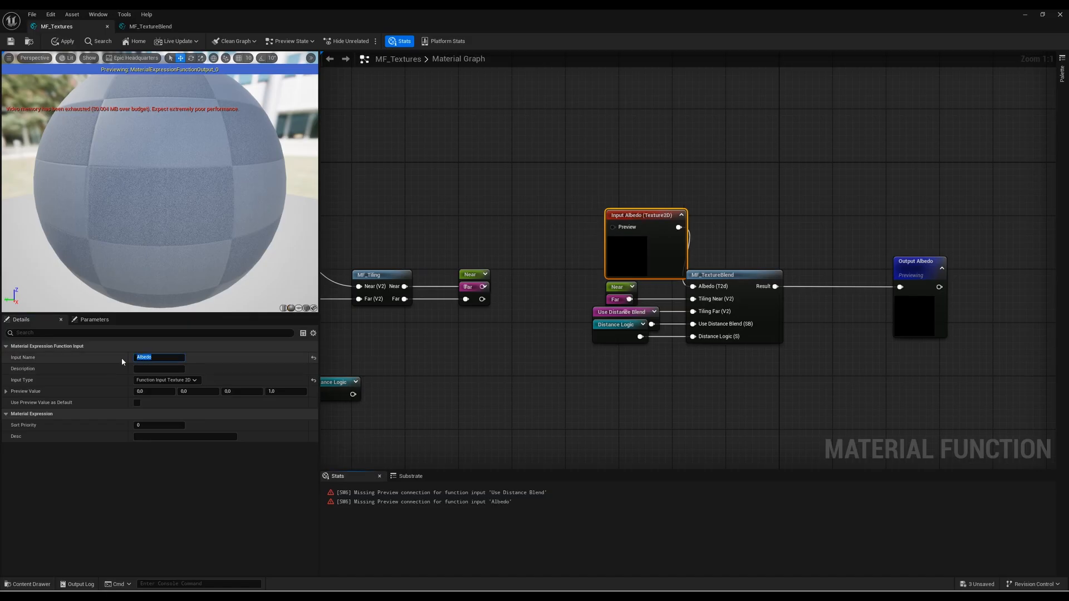
left_click(63, 41)
left_click(11, 41)
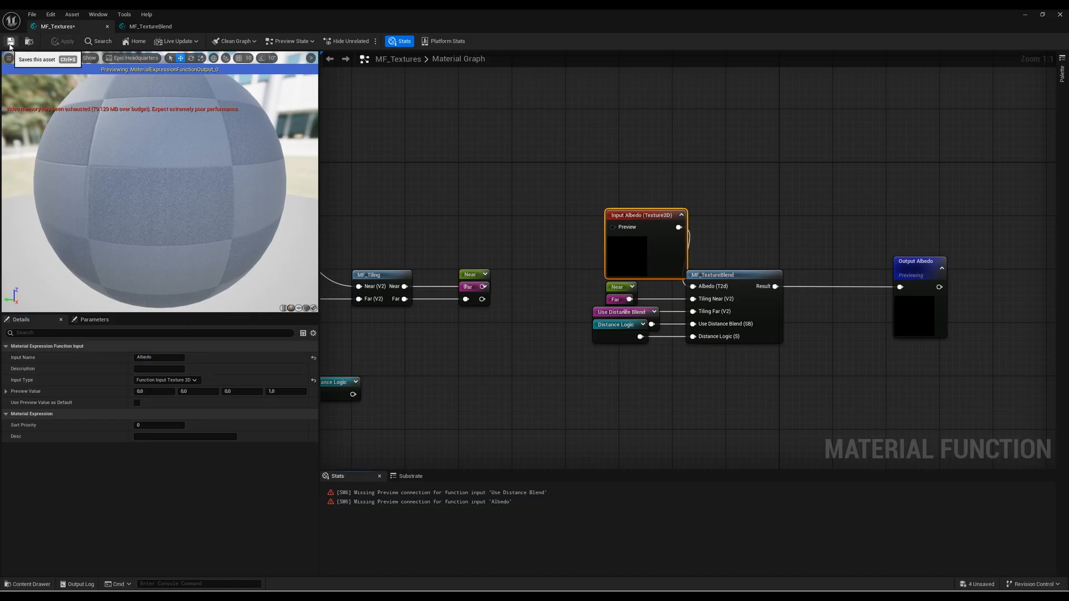
Step: Shift MF_TextureBlend slightly away from the Albedo input and the reroutes to widen the gap
right_click_drag(538, 374, 433, 353)
left_click(433, 352)
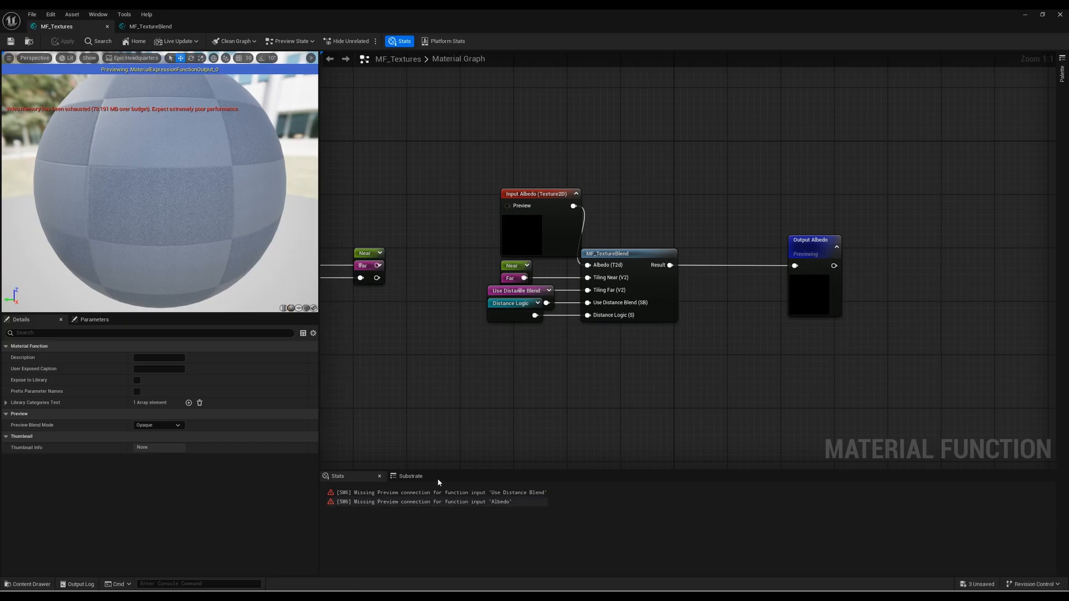
right_click_drag(544, 276, 496, 296)
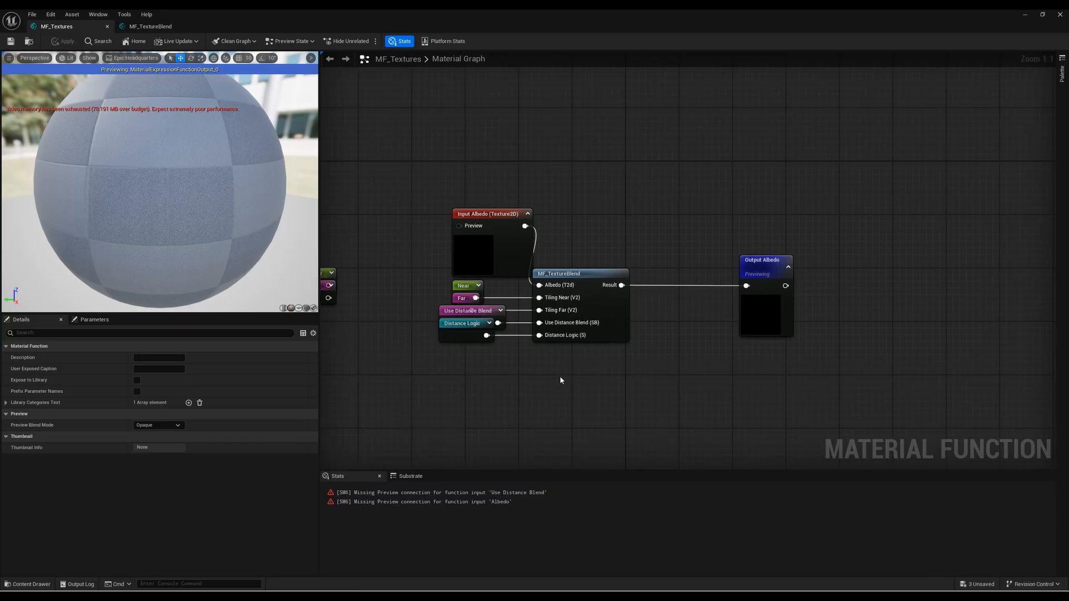
left_click(580, 272)
left_click_drag(581, 272, 594, 273)
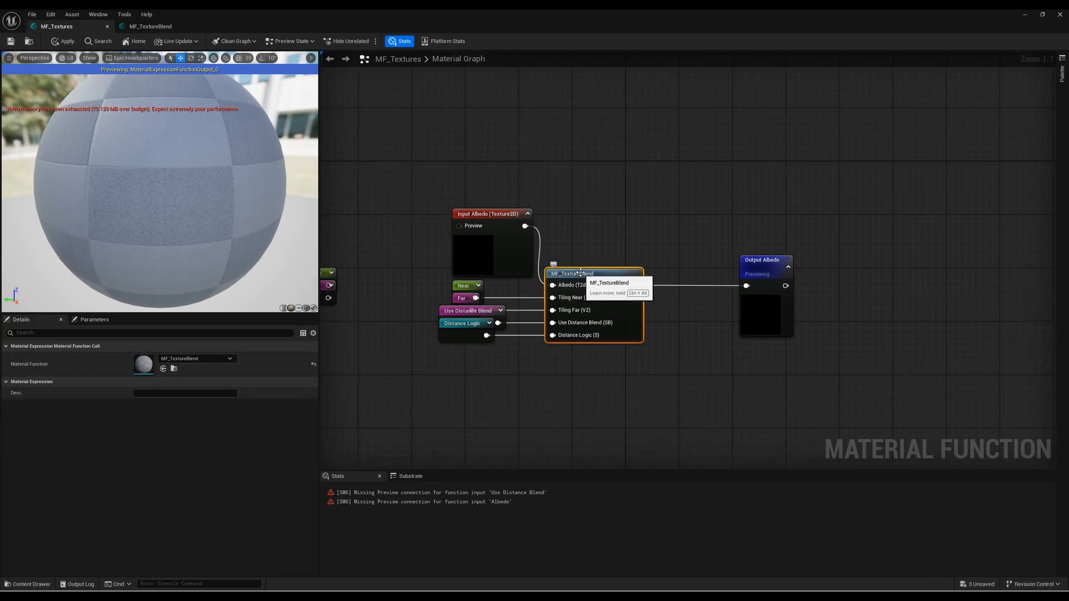
left_click(480, 410)
right_click_drag(479, 410, 584, 385)
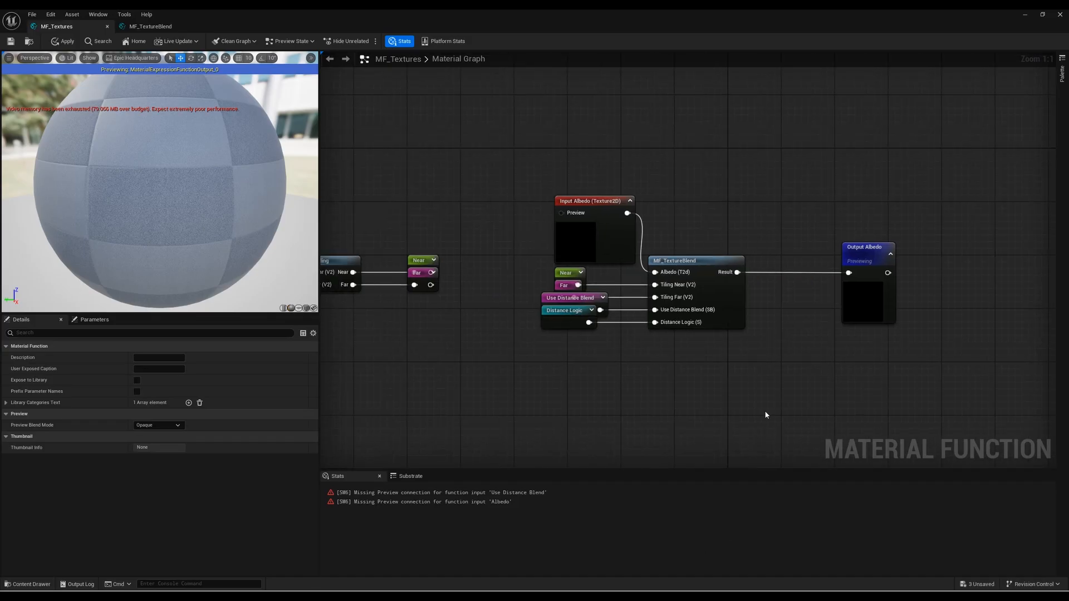
Step: Move the Output Albedo node closer to MF_TextureBlend and frame the whole albedo group in a comment named Albedo
right_click_drag(758, 365, 679, 379)
left_click_drag(782, 286, 713, 286)
left_click_drag(424, 373, 857, 160)
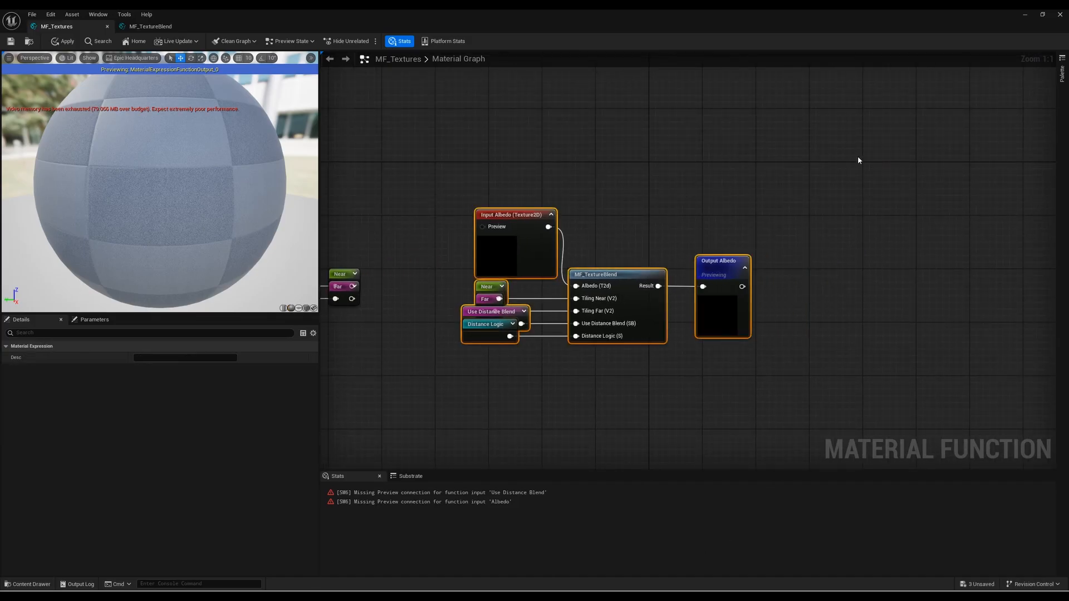
key("c")
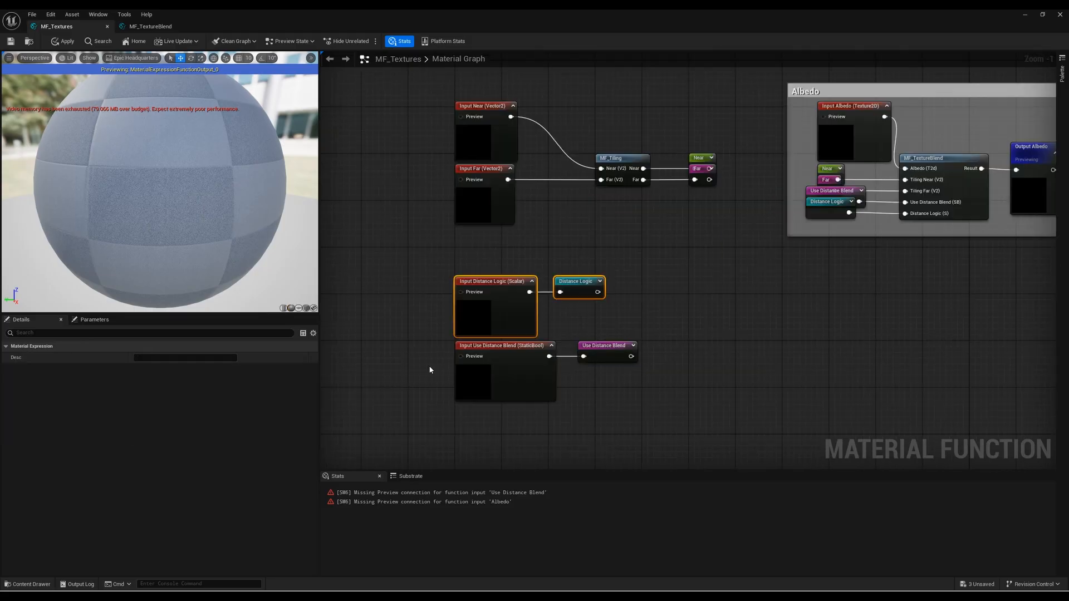
Step: Frame the Distance Logic and Use Distance Blend inputs with their reroutes in a comment named Distance Logic and shift it slightly
left_click_drag(401, 406, 619, 331, "shift")
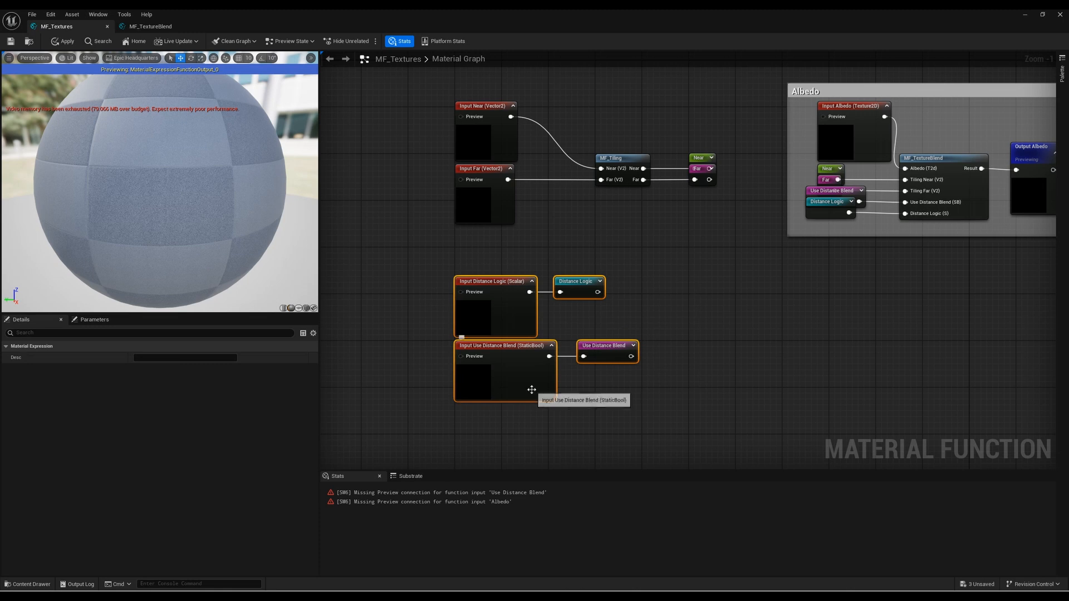
type("cDistance Logic")
key("Return")
left_click_drag(500, 275, 518, 270)
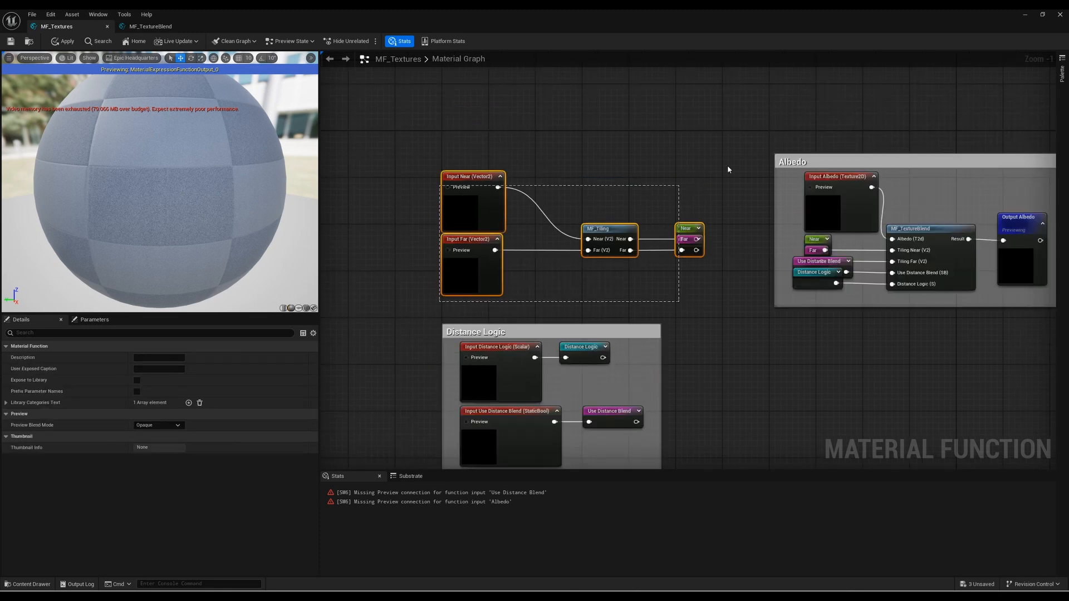
Step: Frame the Near and Far inputs, MF_Tiling and their reroutes in a comment named Tiling
left_click_drag(727, 166, 730, 152)
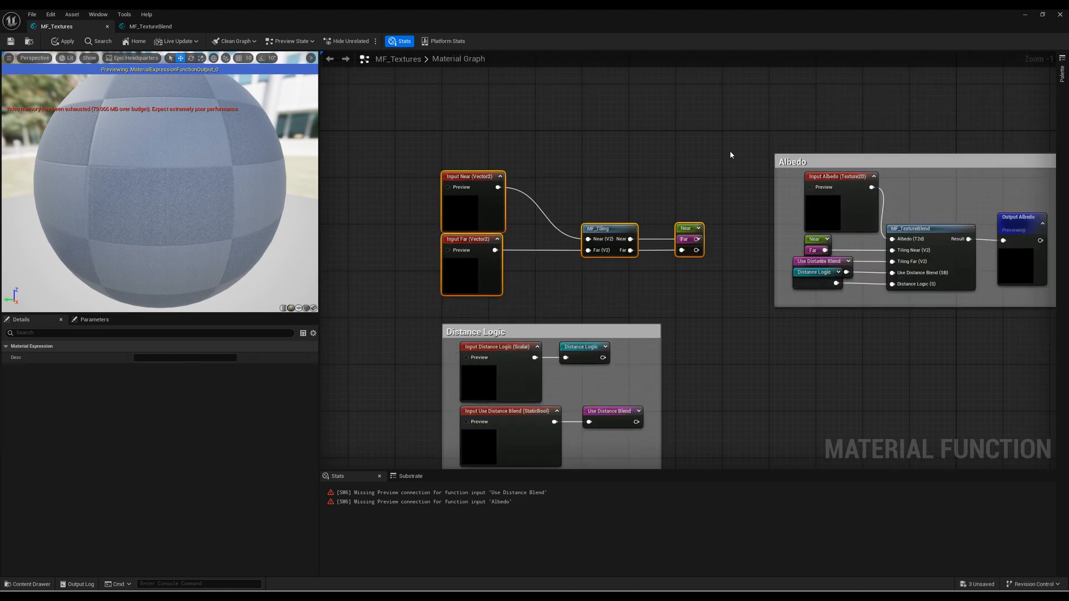
type("c")
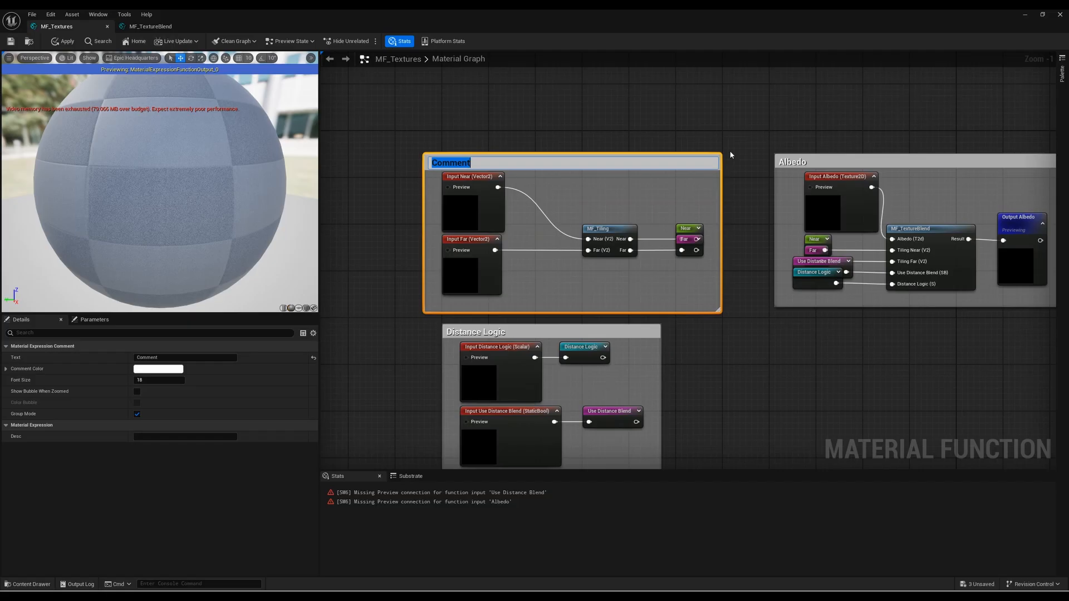
type("Tiling")
key("Return")
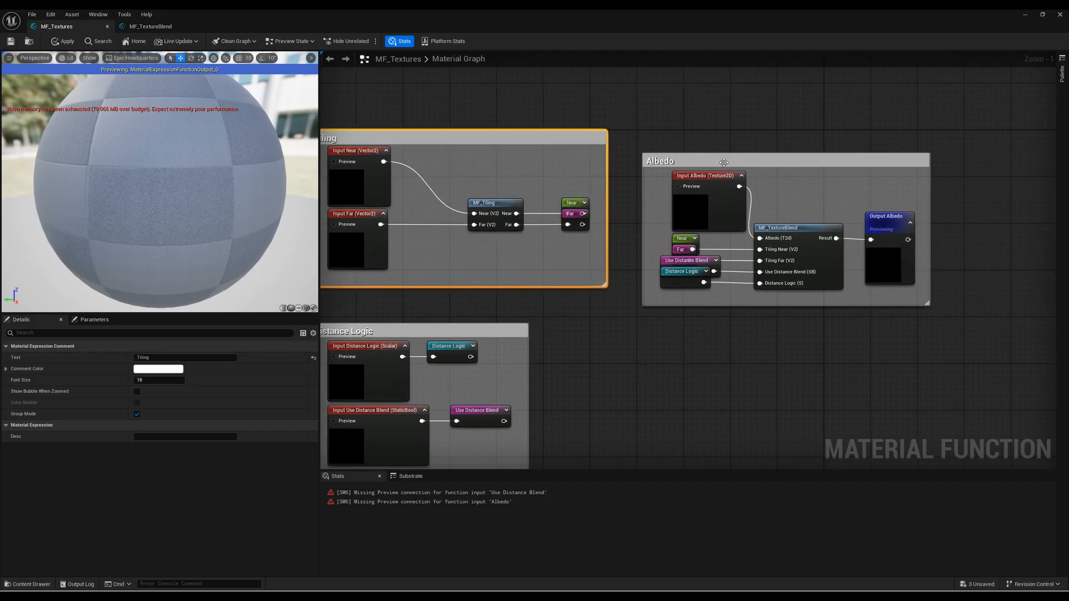
Step: Align the Albedo comment level with Tiling and move MF_Tiling with its output reroutes closer to the Near and Far inputs
left_click_drag(724, 162, 718, 145)
left_click(544, 305)
right_click_drag(622, 328, 672, 326)
left_click_drag(521, 256, 634, 190)
key("Left")
key("Left")
key("Left")
key("Left")
key("Left")
key("Left")
key("Left")
Step: Narrow the Tiling comment so it fits more tightly around its nodes
left_click_drag(656, 237, 612, 237)
key("Left")
key("Left")
key("Left")
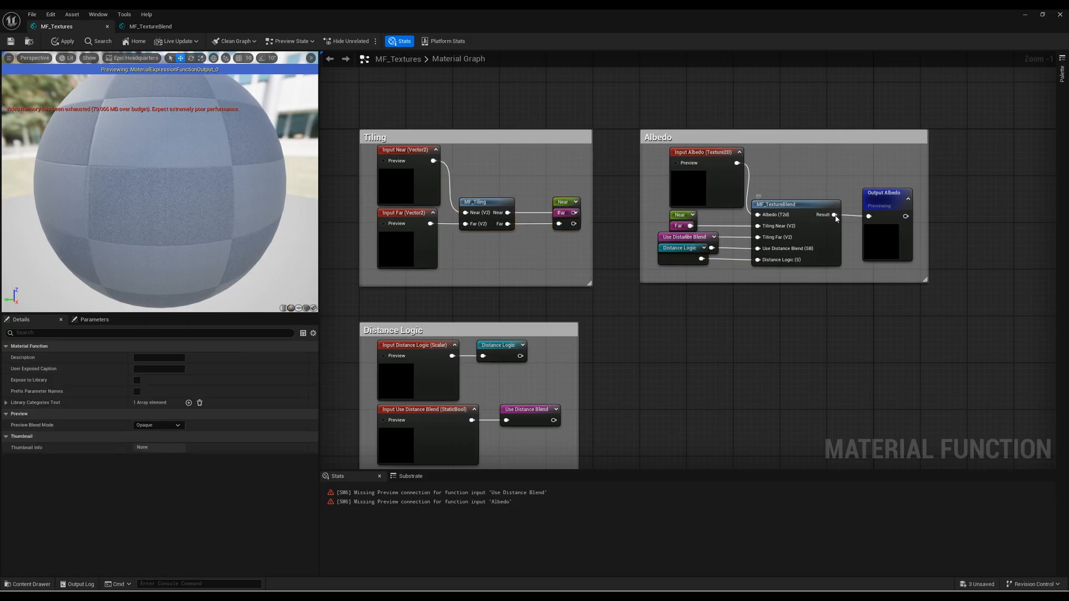
Step: Straighten the connection from MF_TextureBlend's Result to the Output Albedo node
right_click(835, 216)
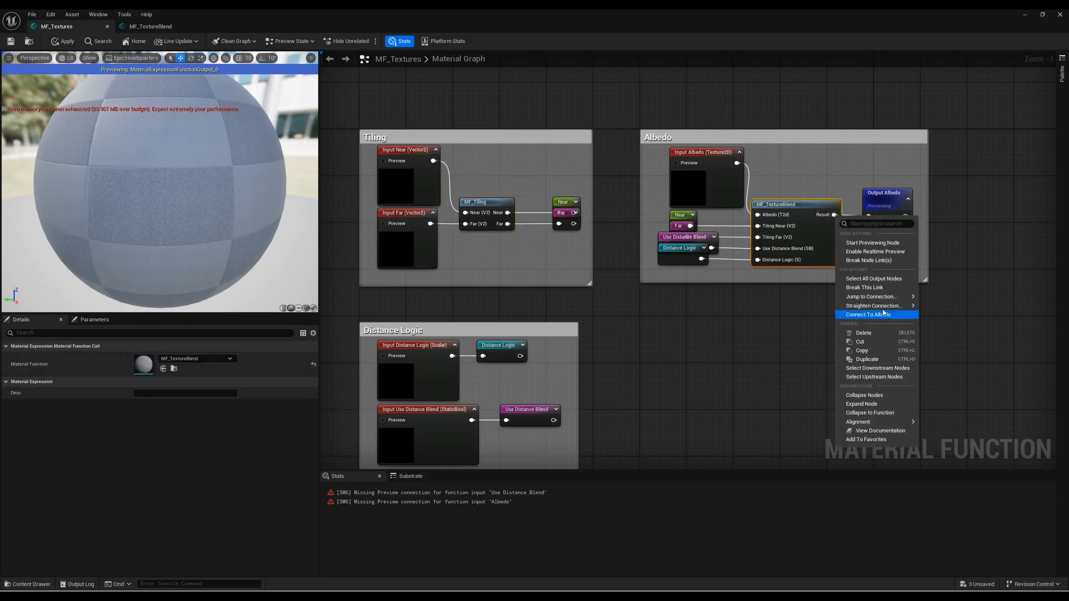
mouse_move(902, 306)
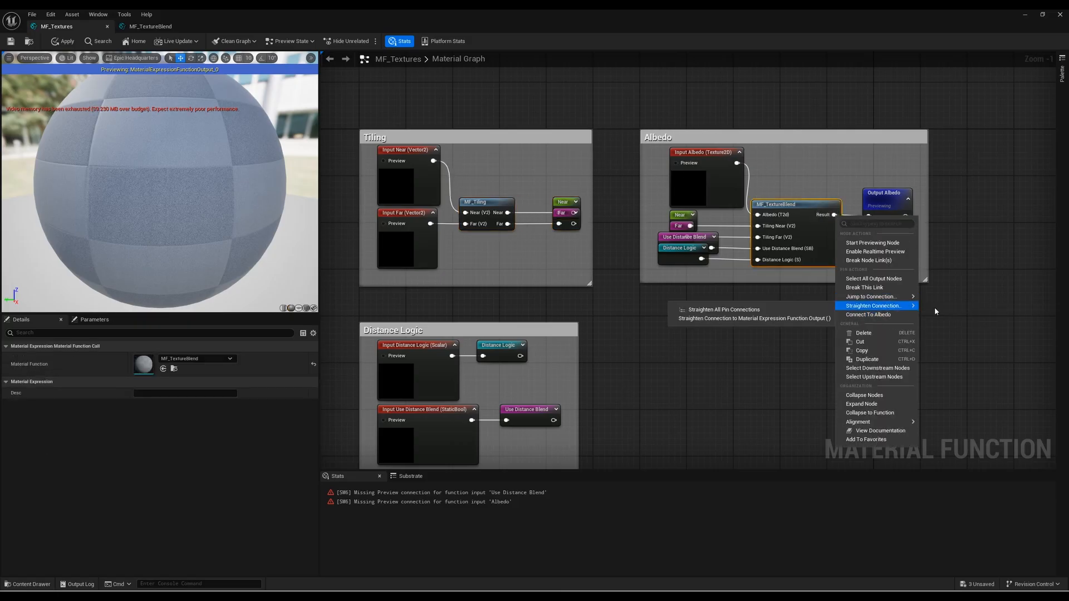
left_click(741, 318)
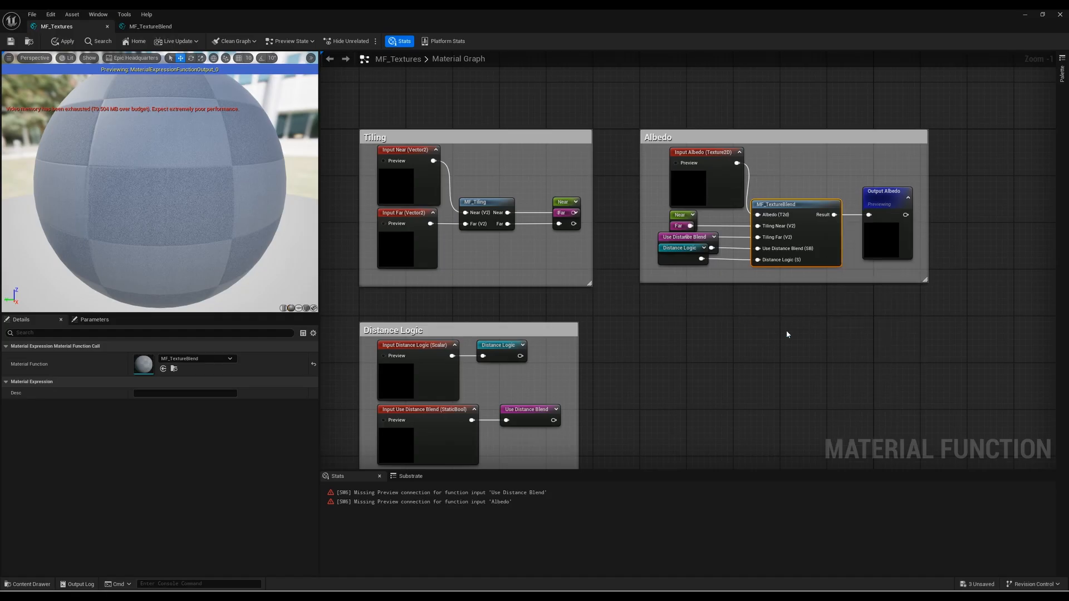
left_click(786, 330)
Step: Duplicate the Albedo comment with all its nodes and place the copy directly below the original
right_click_drag(669, 369, 708, 283)
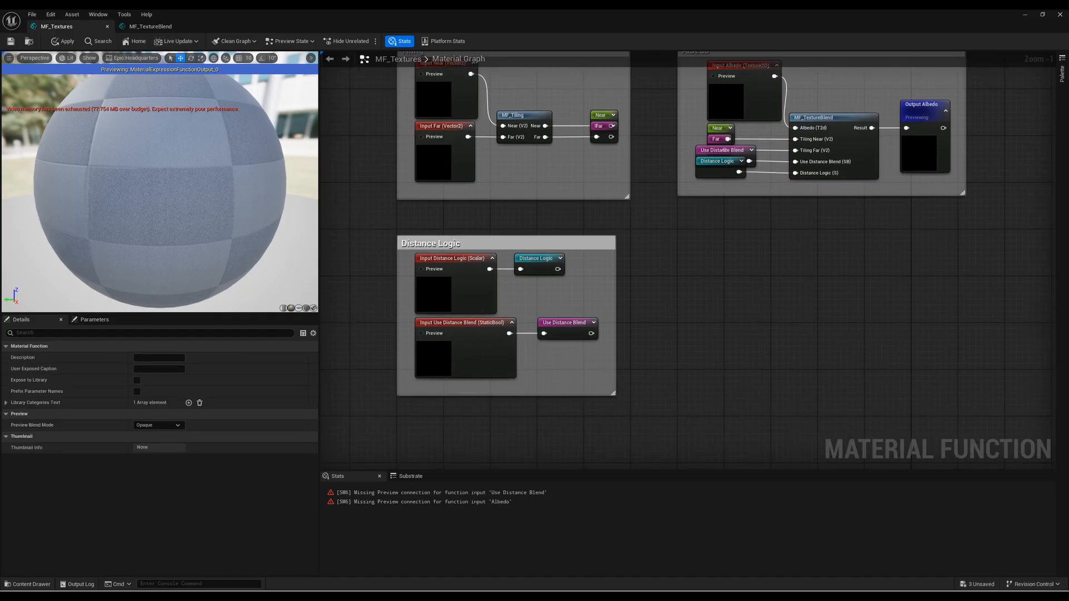
right_click_drag(814, 275, 657, 332)
right_click(657, 331)
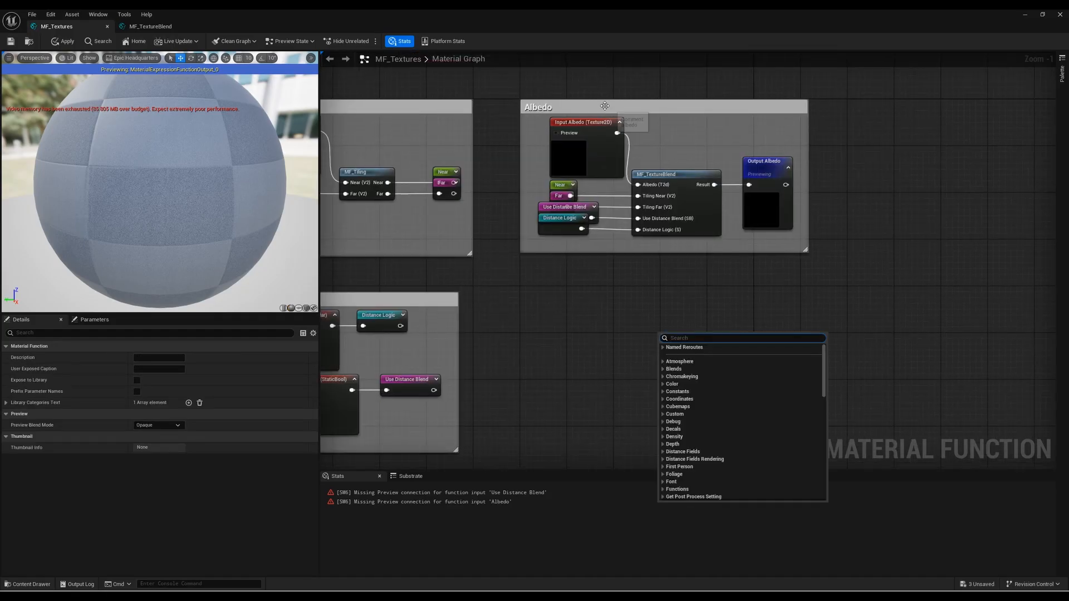
left_click(605, 106)
left_click_drag(501, 278, 864, 92)
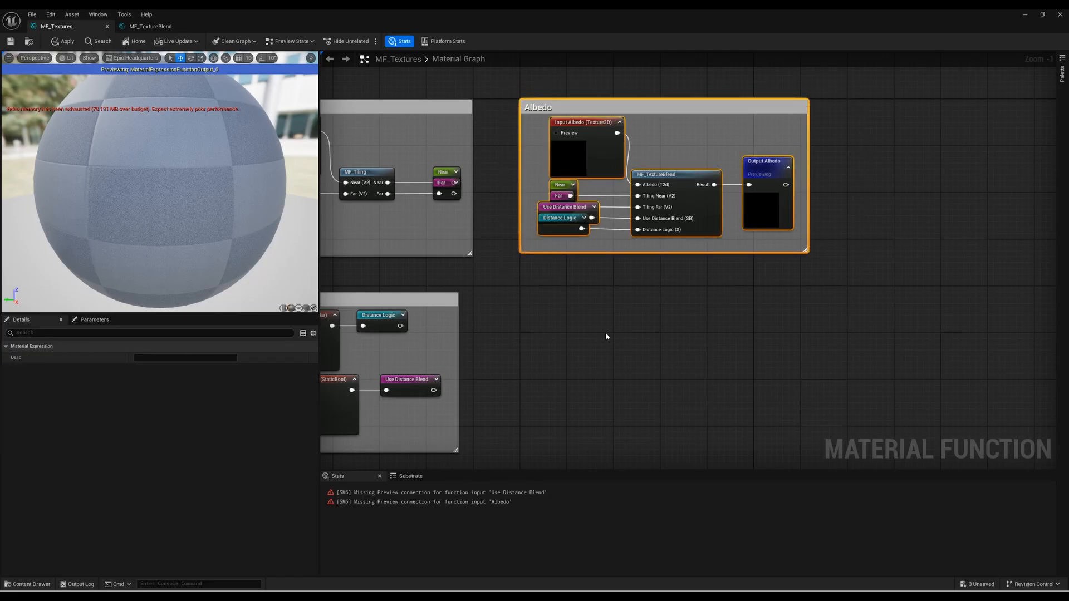
key("ctrl+c")
key("ctrl+v")
left_click_drag(637, 273, 615, 295)
Step: Rename the copied comment and its texture input as Normal
double_click(564, 296)
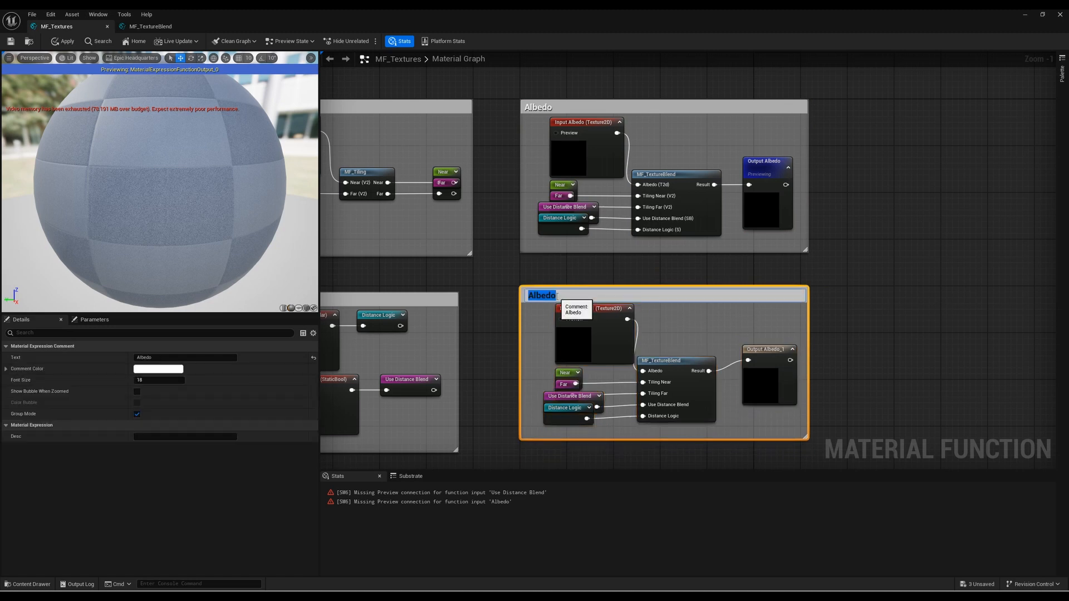
type("Normal")
key("Return")
right_click_drag(577, 306, 767, 248)
left_click(770, 251)
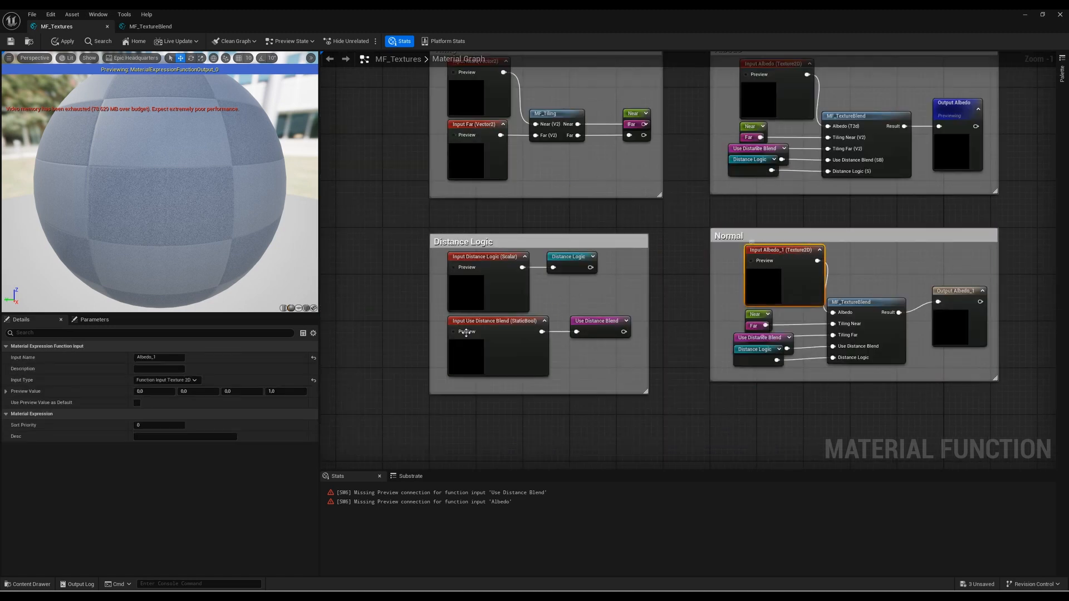
left_click(133, 358)
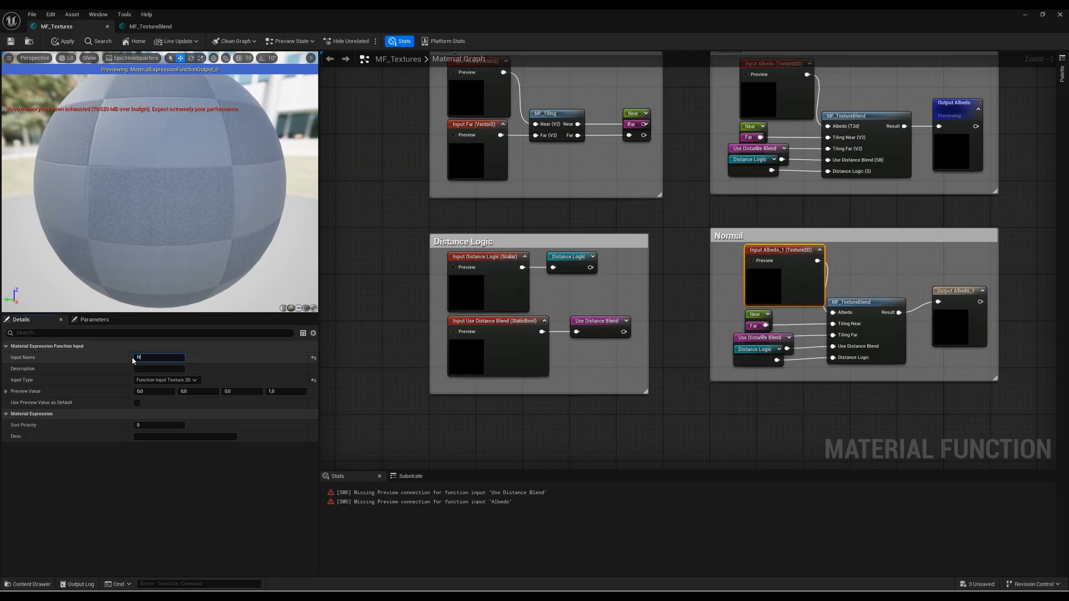
type("Normal")
left_click(392, 266)
Step: Raise the Distance Logic comment with its nodes level with the Normal comment
left_click_drag(466, 240, 466, 235)
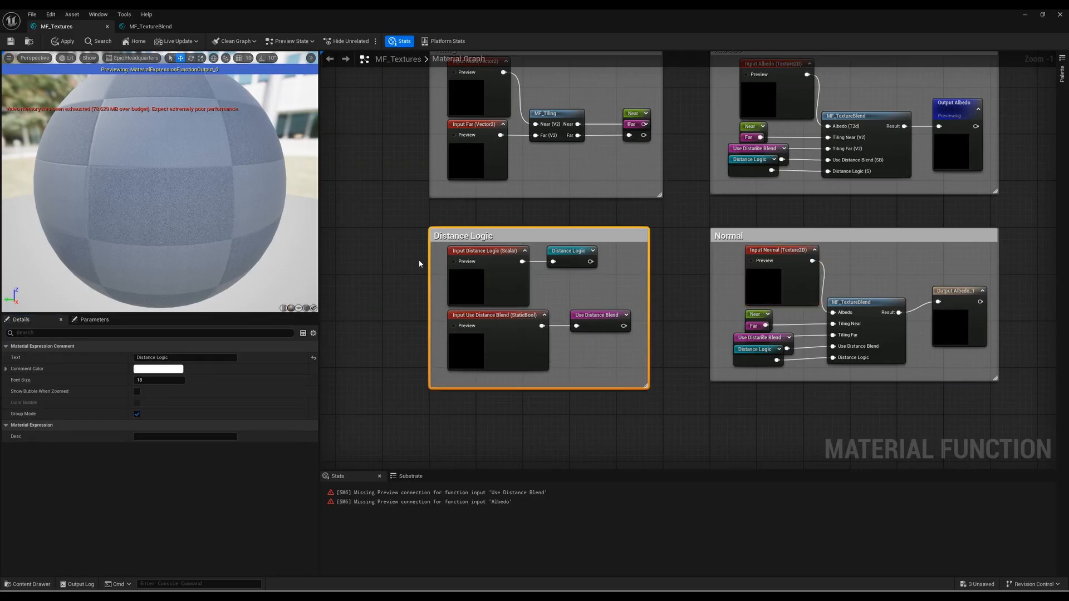
left_click(522, 263)
Step: Line up the output node in the Normal comment with MF_TextureBlend's Result and rename it Normal
right_click_drag(790, 405, 627, 388)
left_click(702, 312)
left_click_drag(790, 270, 794, 289)
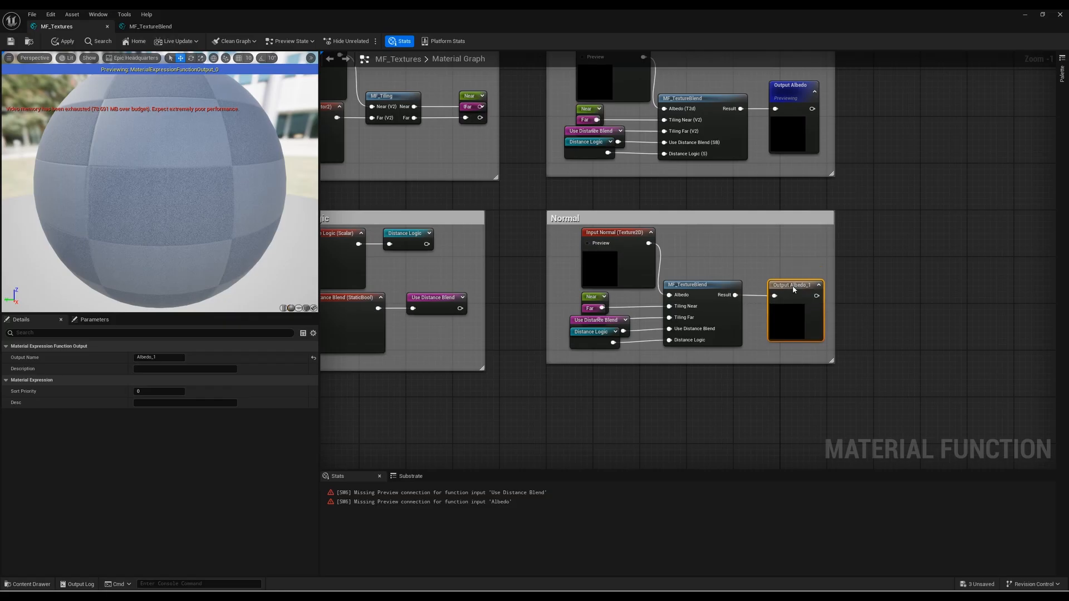
left_click(159, 357)
type("Normal")
key("Return")
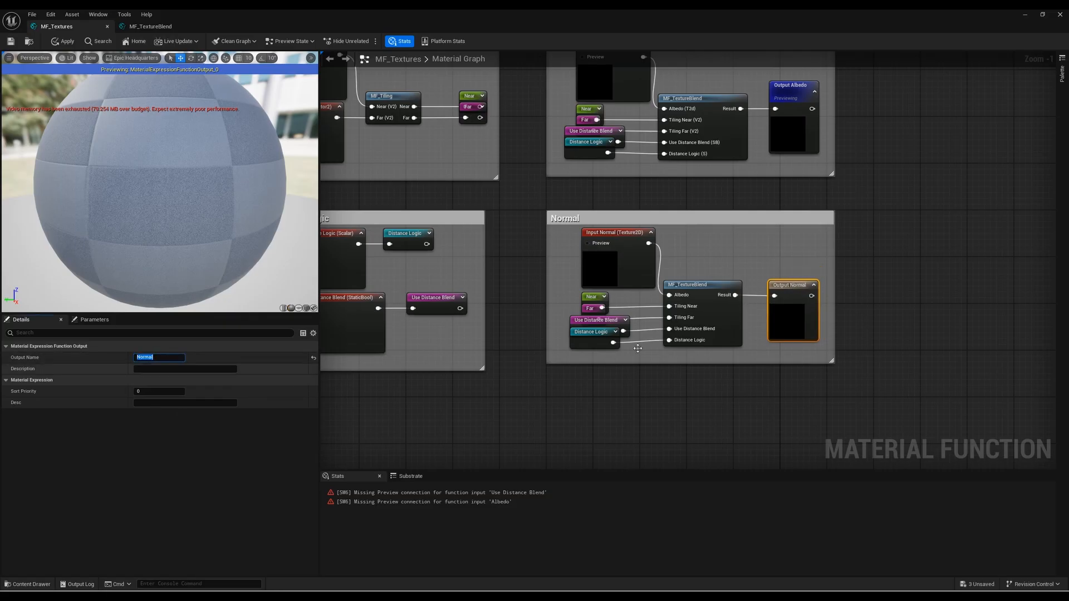
Step: Duplicate the Normal comment with all its nodes and place the copy directly below it
left_click_drag(534, 369, 887, 209)
left_click(587, 430)
right_click_drag(619, 437, 622, 327)
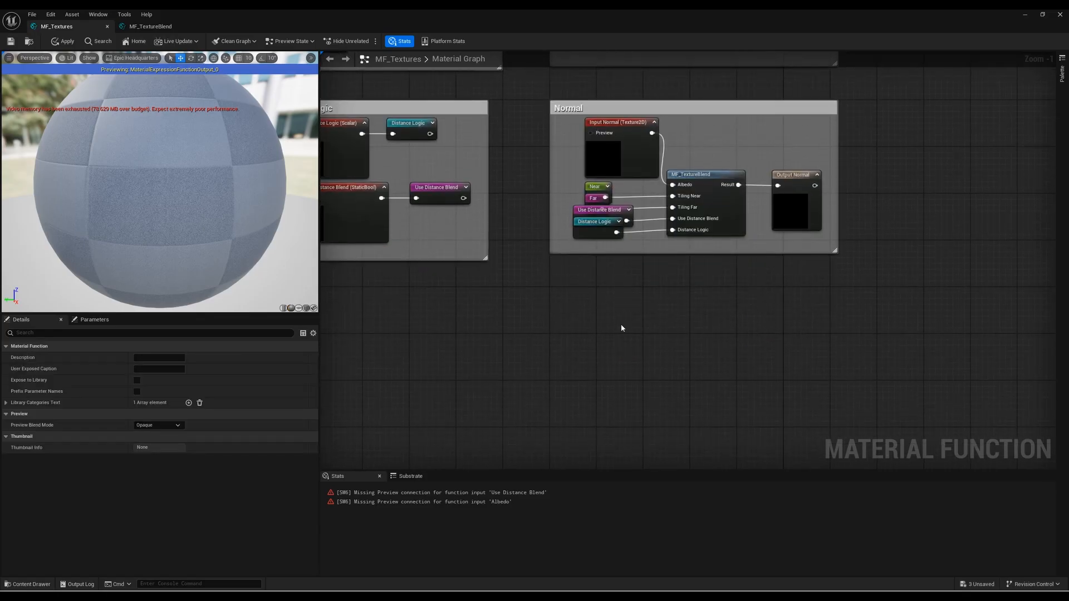
key("ctrl+v")
left_click_drag(625, 271, 619, 301)
left_click(506, 323)
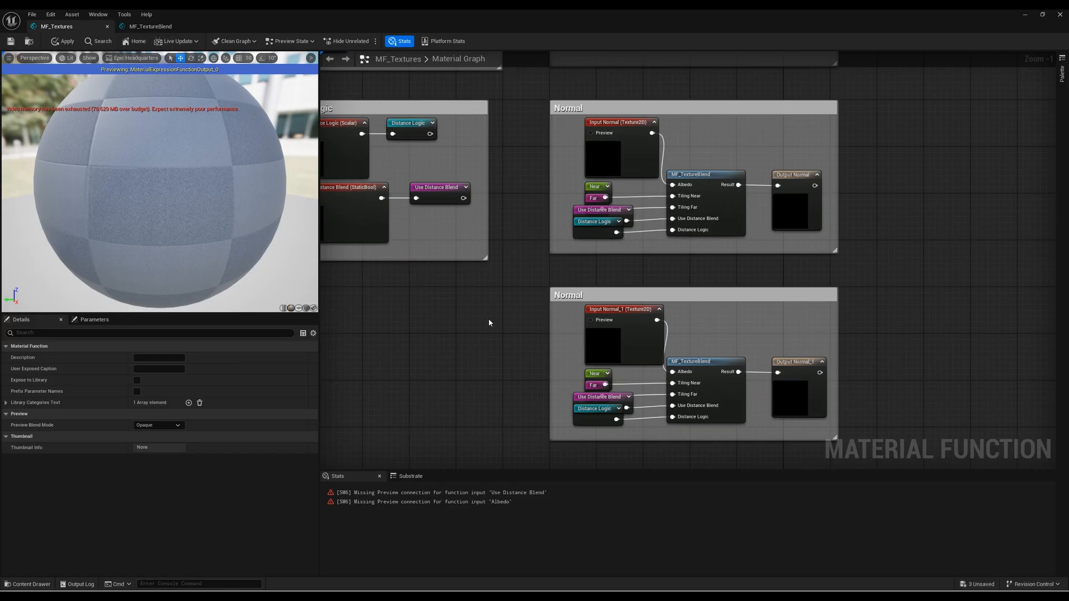
Step: Rename the texture input and the output node in the lower Normal comment as RDO
right_click_drag(485, 369, 443, 330)
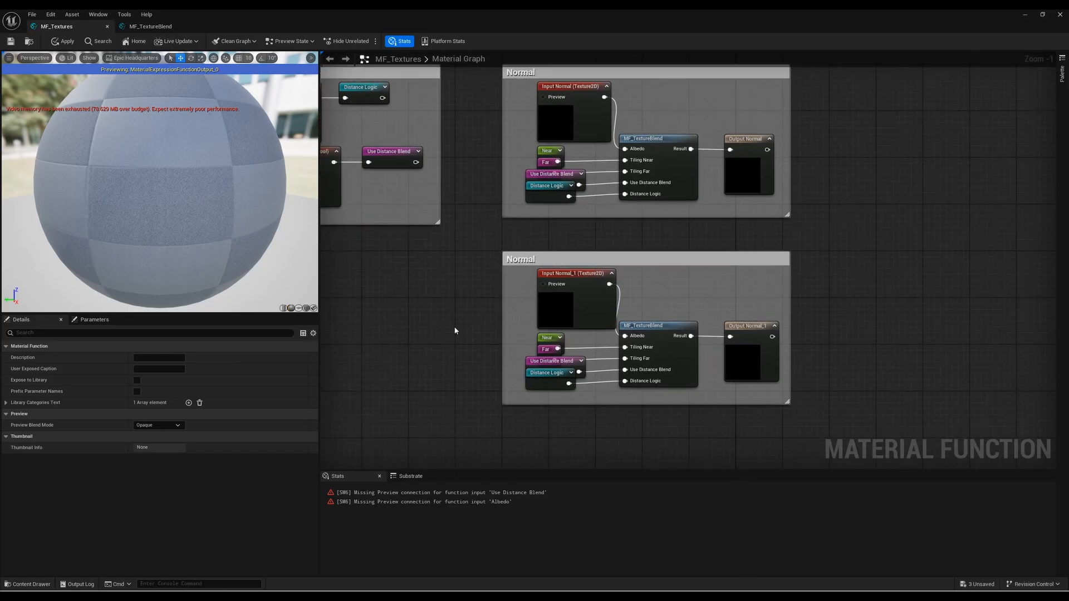
left_click(584, 281)
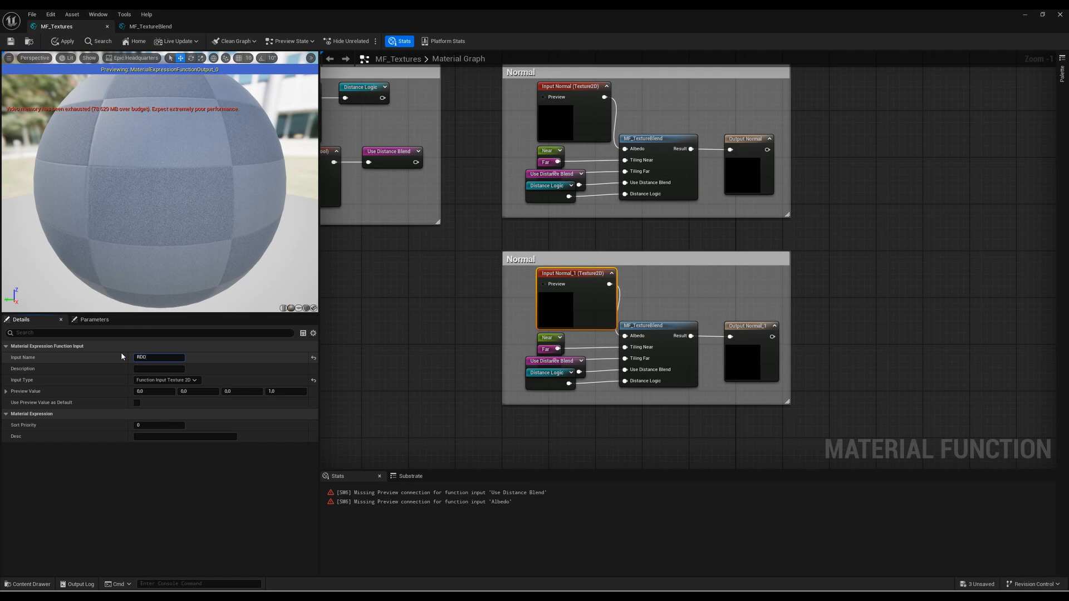
left_click(465, 330)
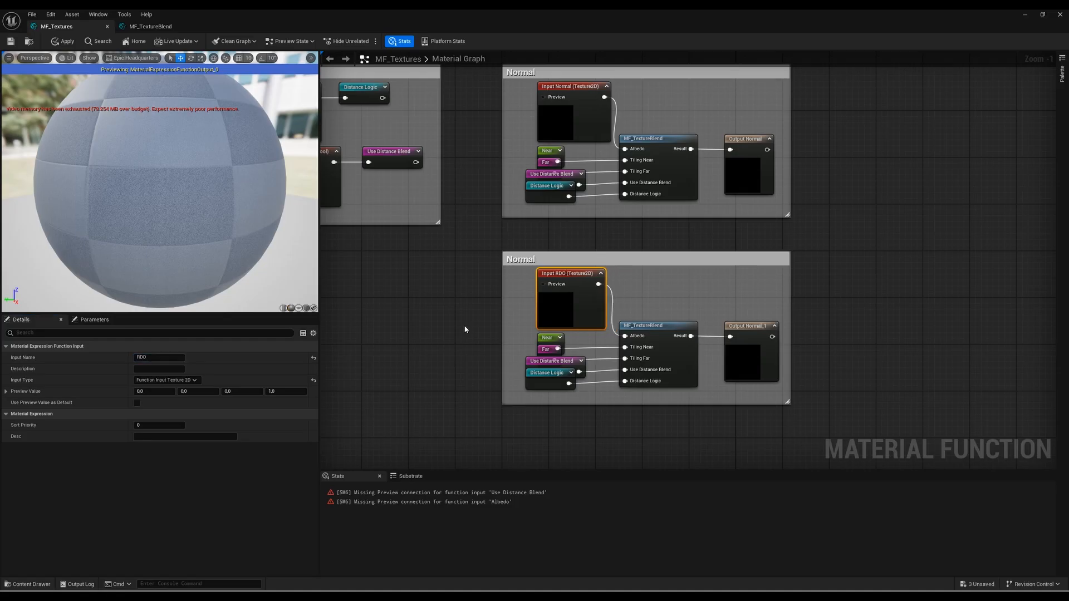
left_click(747, 329)
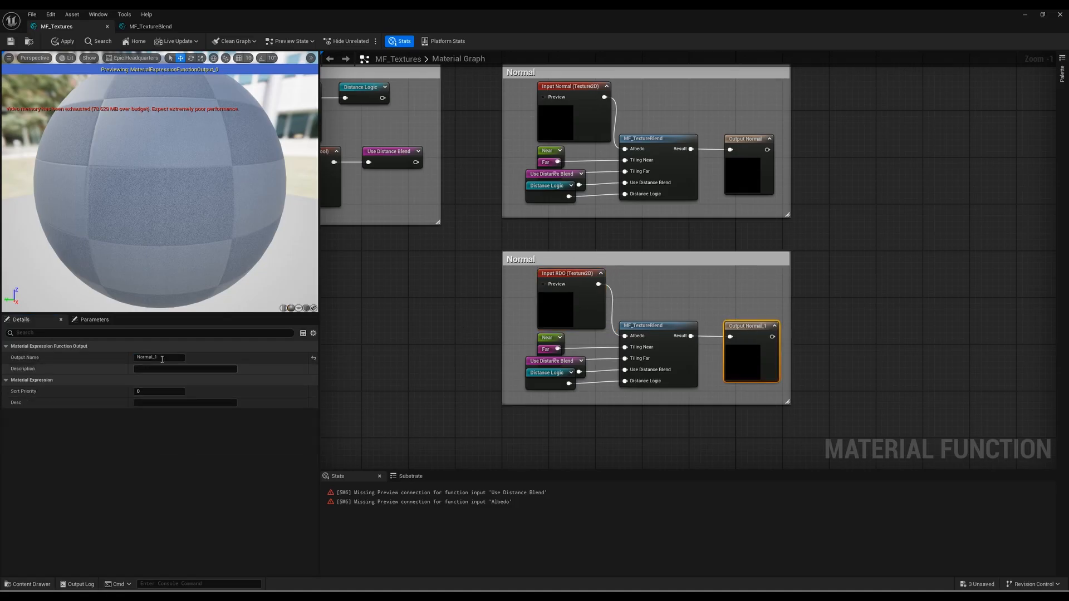
left_click(137, 357)
key("Return")
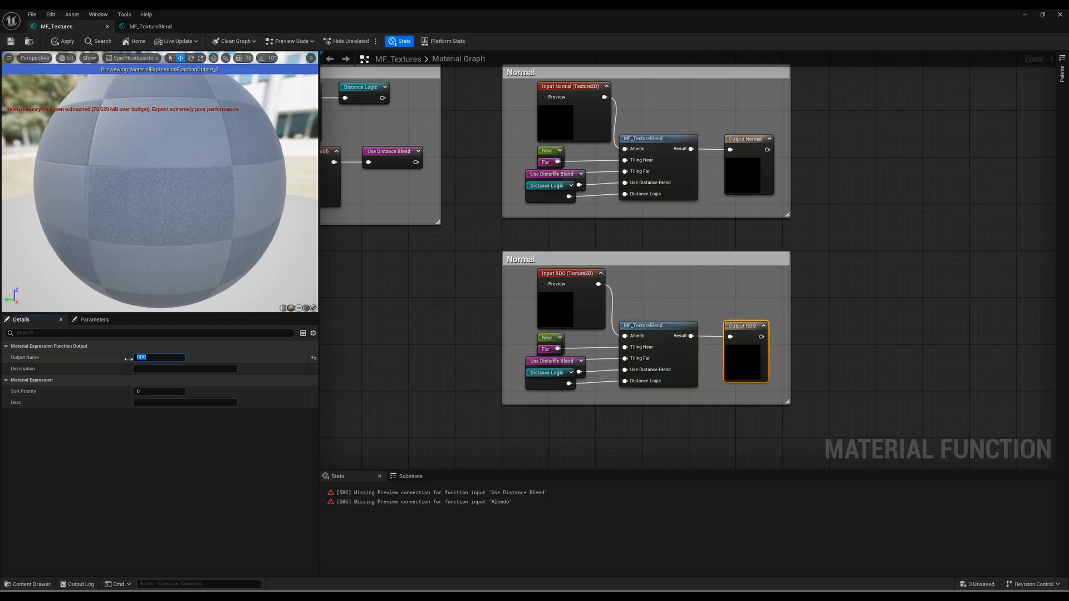
left_click(456, 347)
Step: Rename the lower Normal comment as RDO
double_click(535, 260)
type("RD")
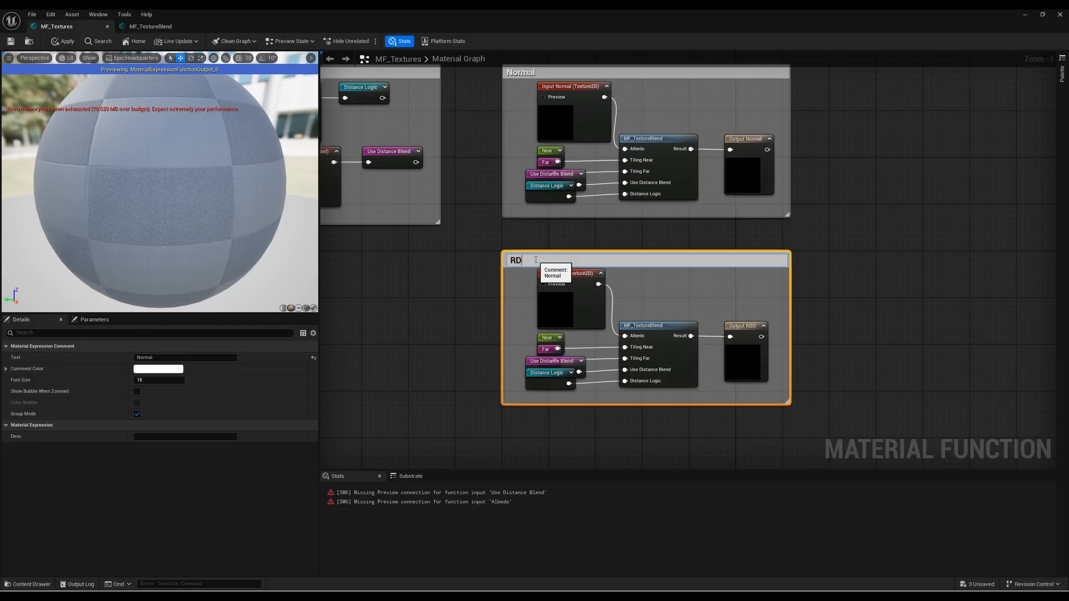
type("O")
key("Return")
left_click(439, 250)
Step: Apply the changes to the MF_Textures function and save it
right_click_drag(440, 251, 548, 358)
scroll(549, 359, "down", 2)
left_click(62, 43)
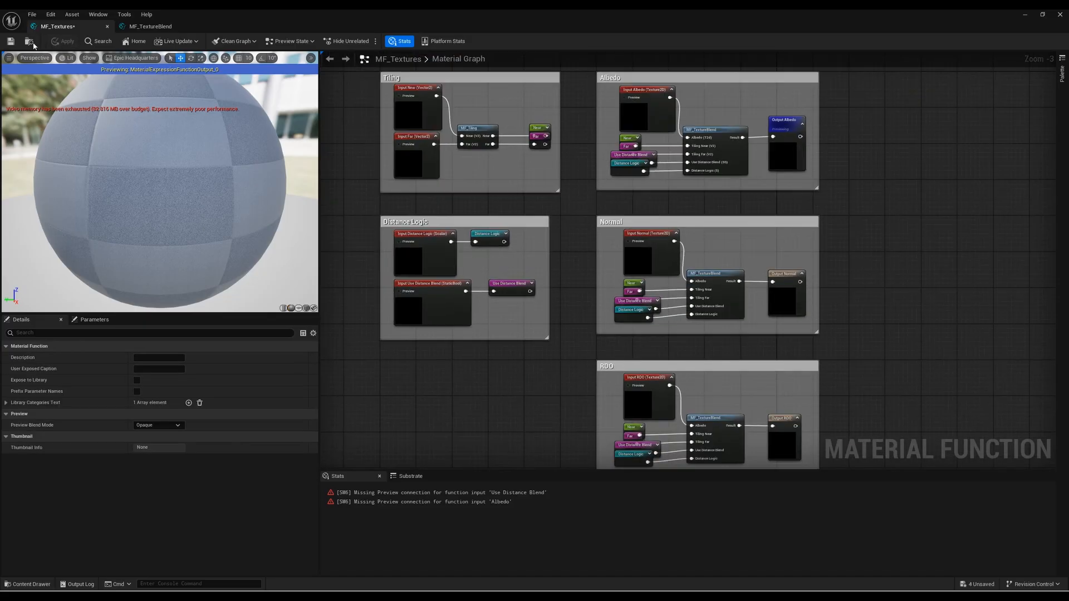
left_click(10, 41)
Step: Set the sort priority of the Normal texture input to 1
right_click_drag(402, 202, 458, 290)
right_click_drag(607, 309, 537, 238)
scroll(537, 238, "up", 3)
right_click_drag(691, 231, 604, 224)
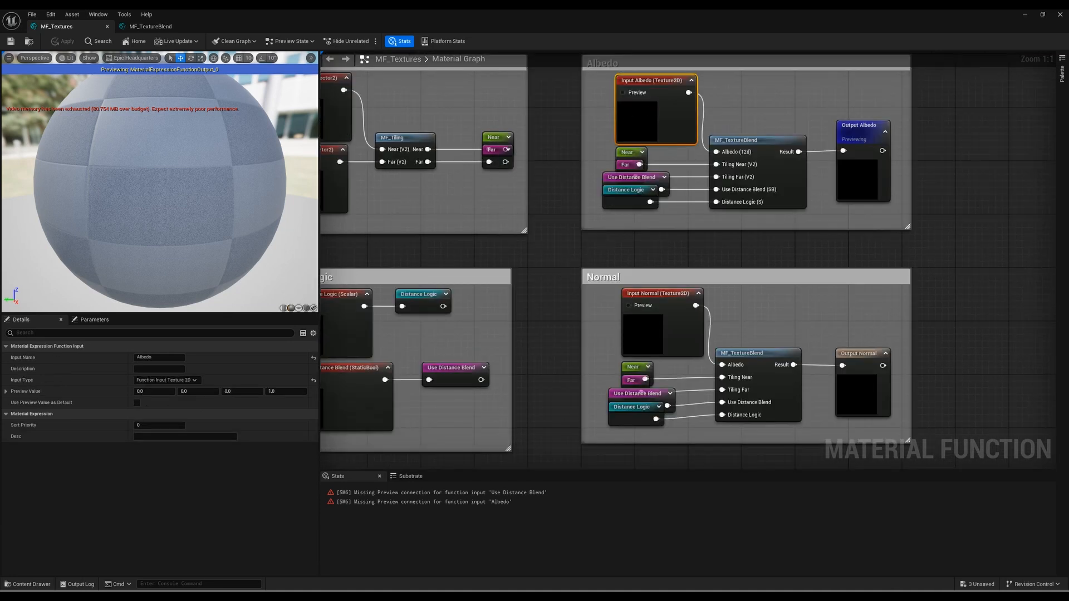
right_click_drag(659, 304, 647, 239)
left_click(649, 239)
left_click(159, 425)
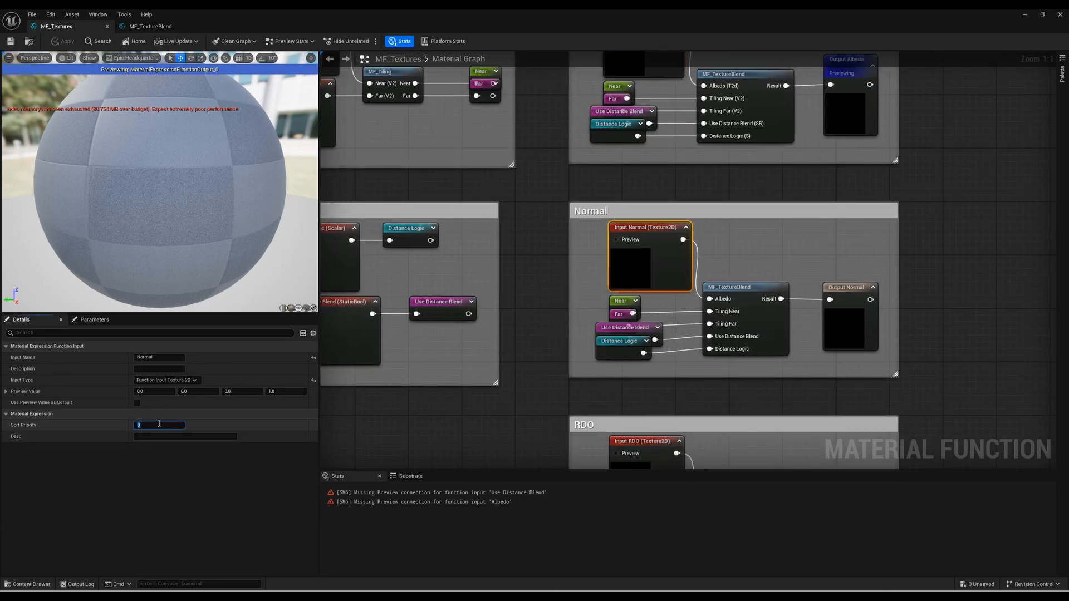
type("1")
key("Return")
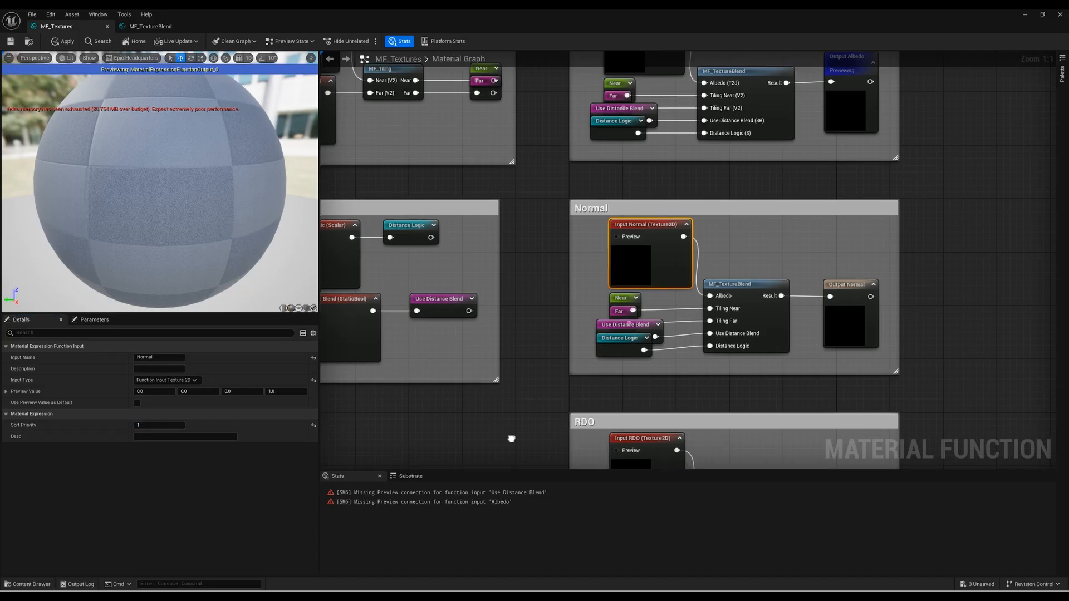
Step: Set the sort priority of the RDO texture input and apply the function changes
right_click_drag(649, 443, 657, 333)
left_click(657, 333)
left_click(154, 426)
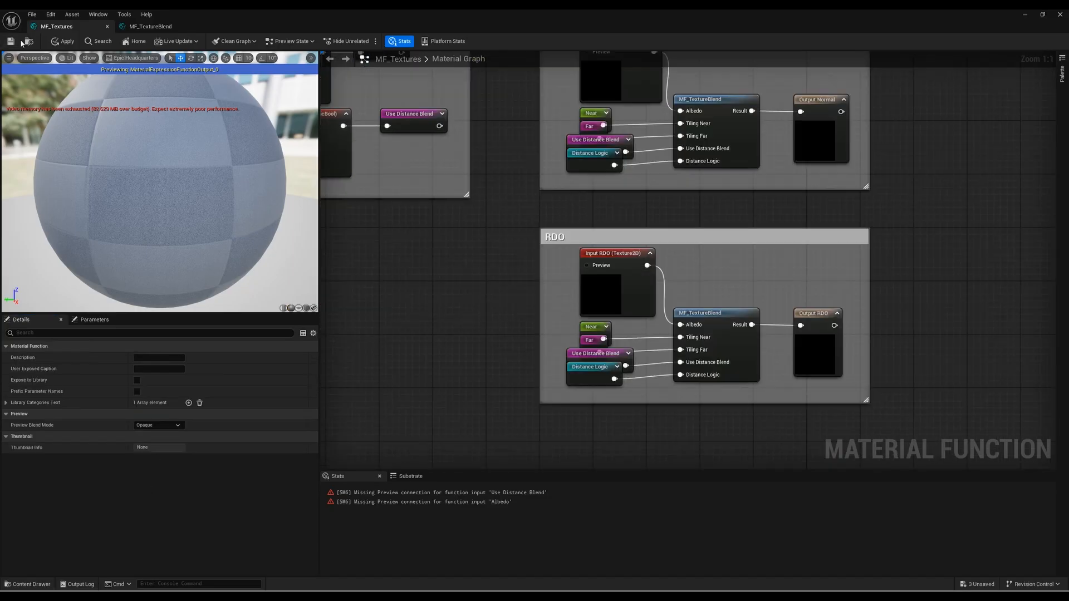
left_click(63, 41)
scroll(775, 303, "down", 4)
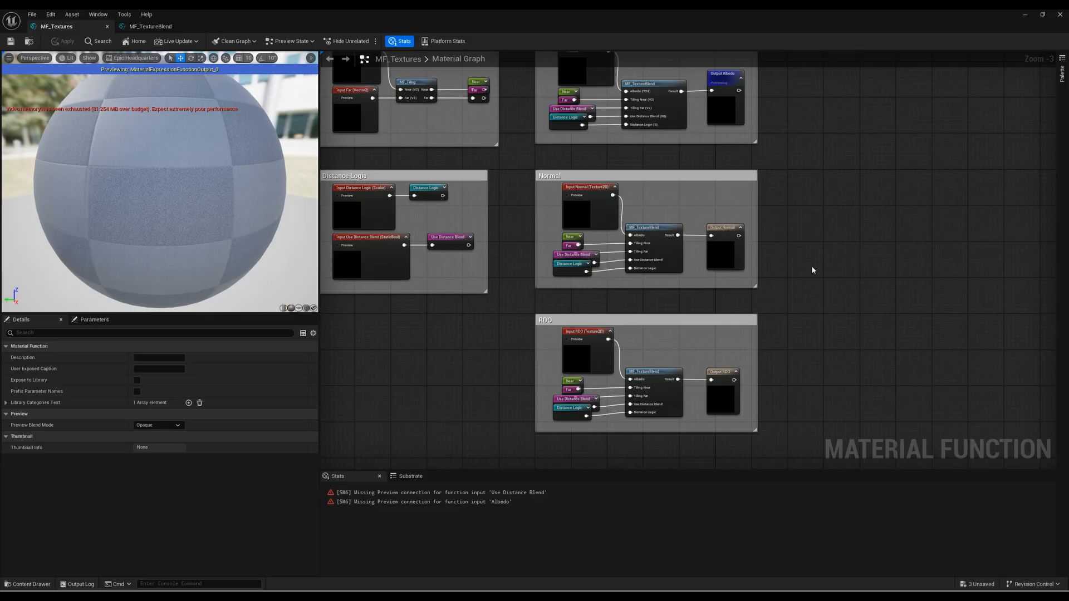
right_click_drag(789, 249, 722, 263)
scroll(711, 240, "down", 1)
scroll(722, 263, "up", 1)
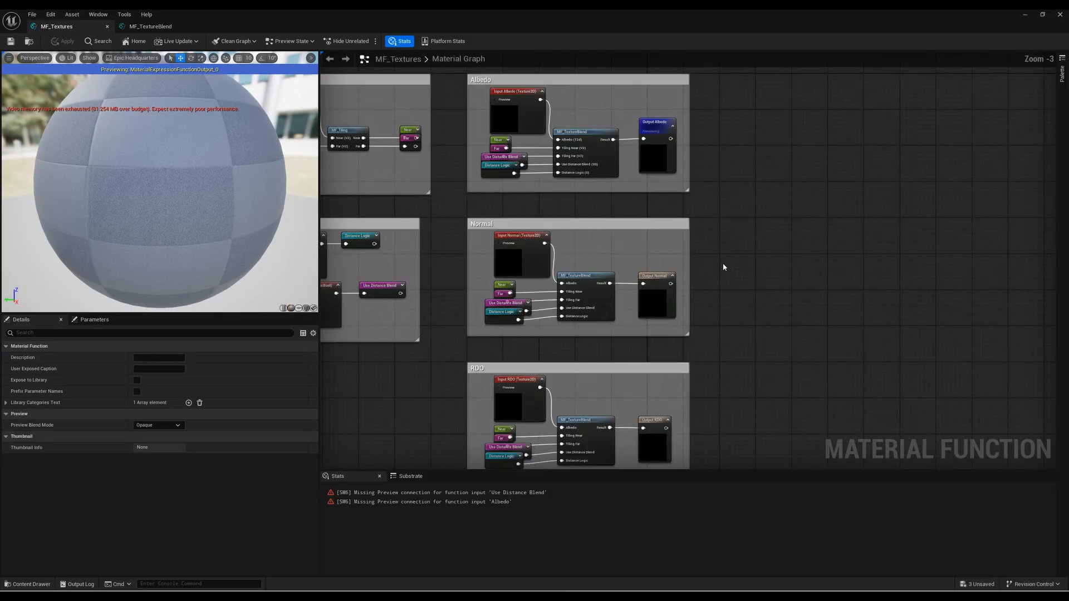
scroll(723, 263, "down", 1)
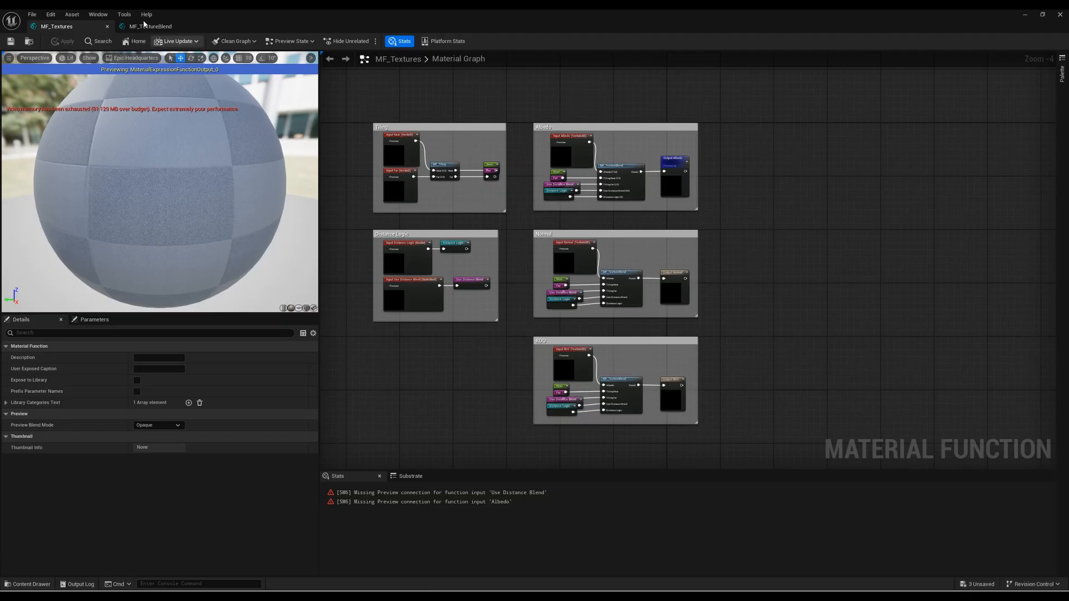
Step: Close the MF_TextureBlend function and open the M_Landscape material from the Landscape folder
left_click(167, 26)
left_click(197, 26)
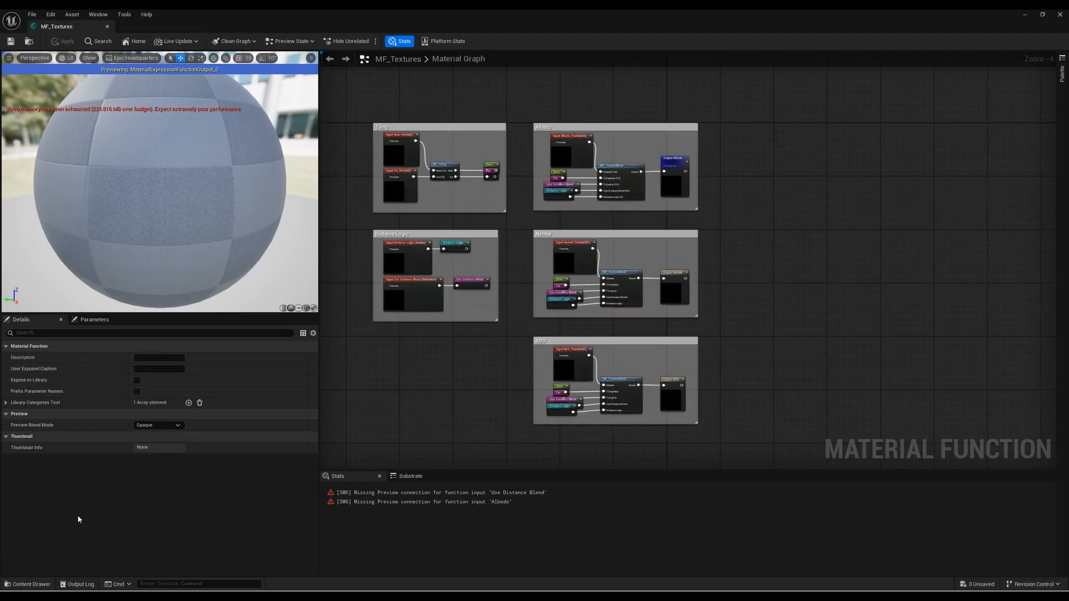
left_click(28, 584)
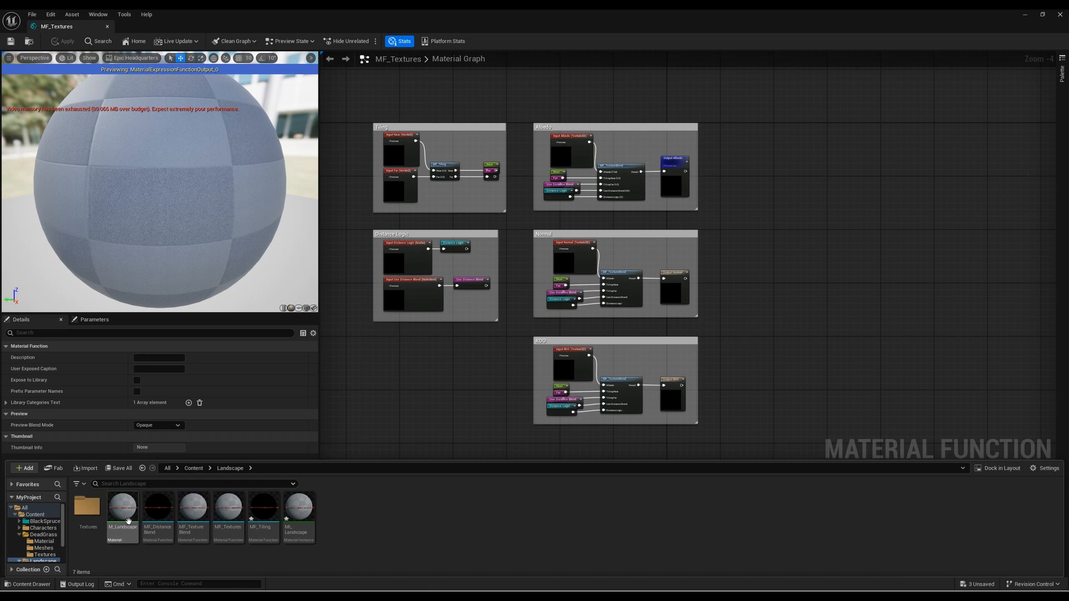
left_click(118, 513)
double_click(118, 517)
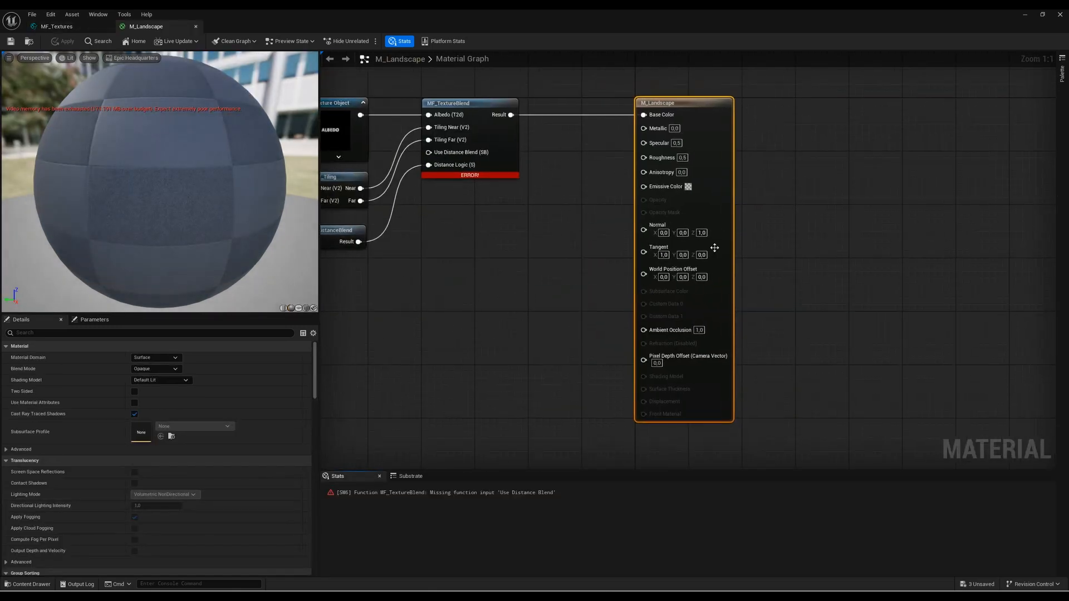
Step: Delete the MF_TextureBlend and MF_Tiling nodes from the M_Landscape graph
right_click_drag(528, 243, 745, 305)
left_click(718, 183)
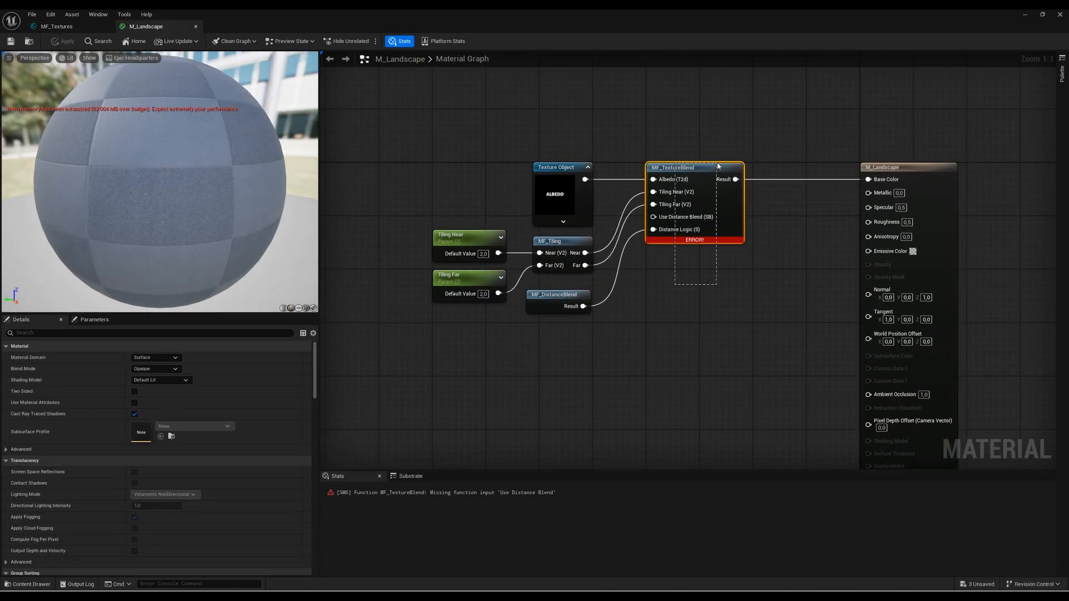
key("Delete")
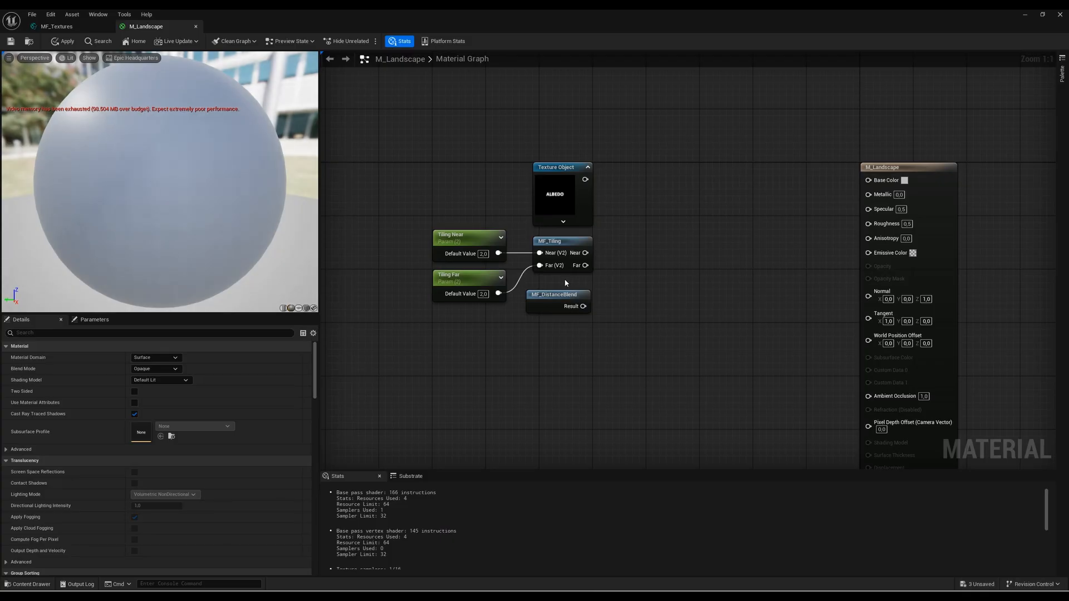
left_click_drag(565, 283, 600, 226)
key("Delete")
right_click_drag(692, 269, 629, 282)
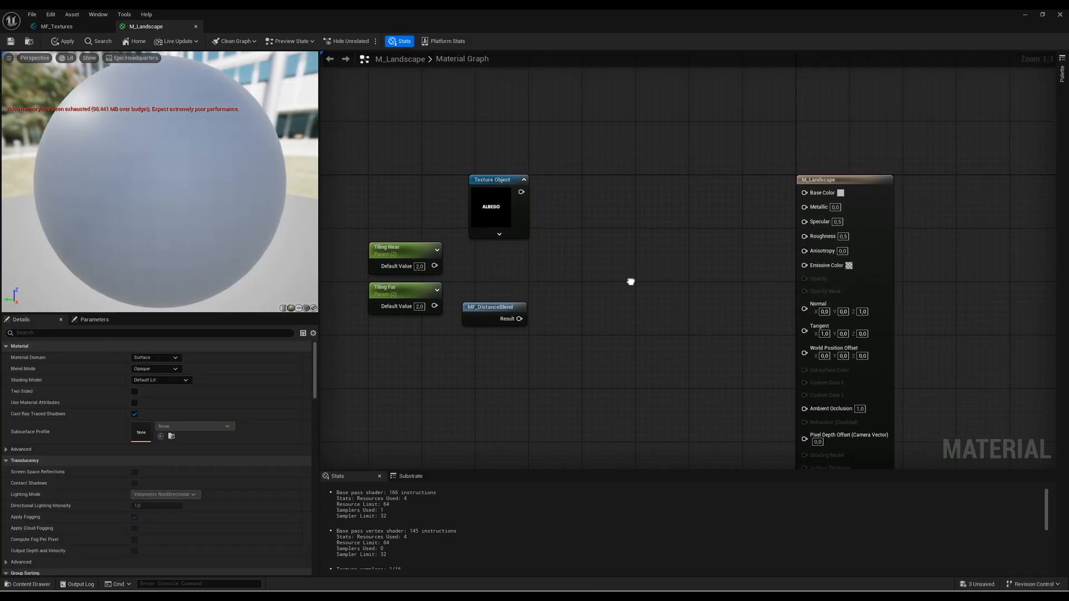
right_click_drag(629, 281, 615, 283)
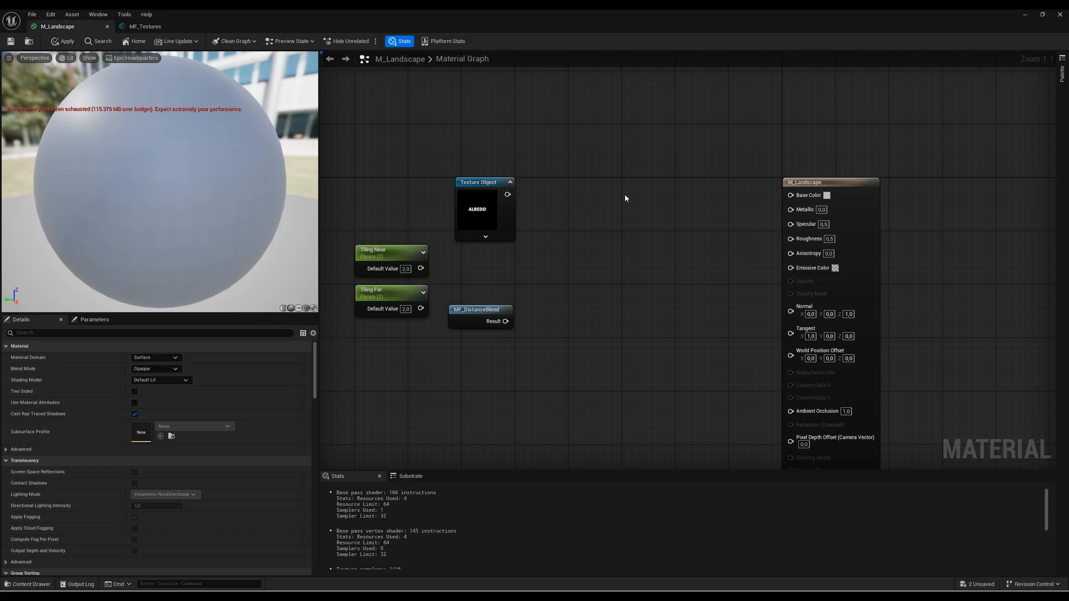
left_click_drag(445, 370, 515, 279)
left_click(430, 393)
left_click_drag(348, 350, 374, 263)
left_click(469, 205)
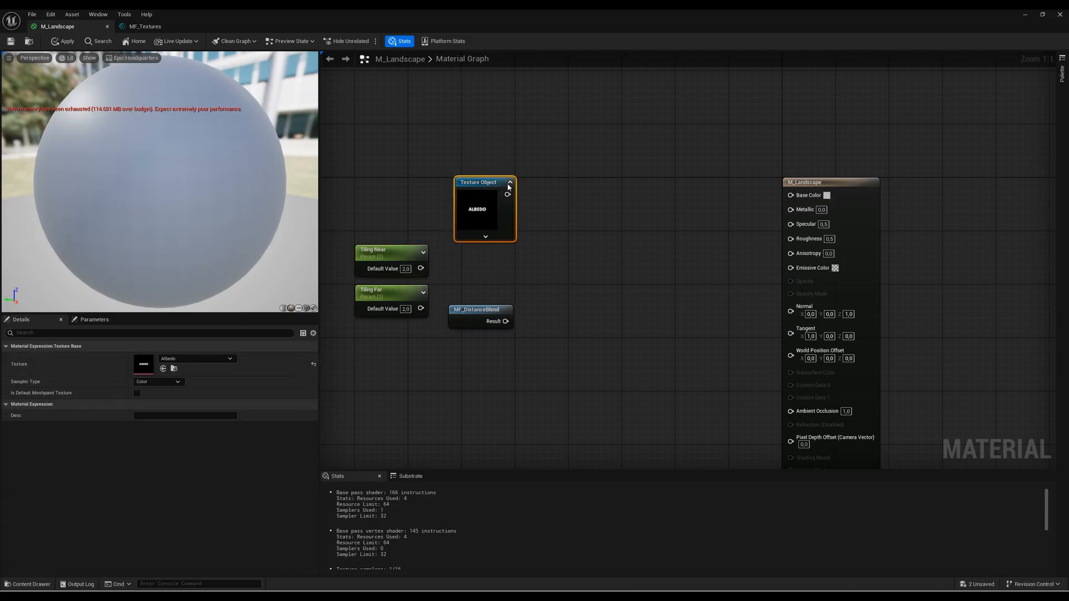
left_click(575, 211)
Step: Add the MF_Textures function from the Landscape folder to the graph and position it between the Texture Object and M_Landscape nodes
left_click(28, 584)
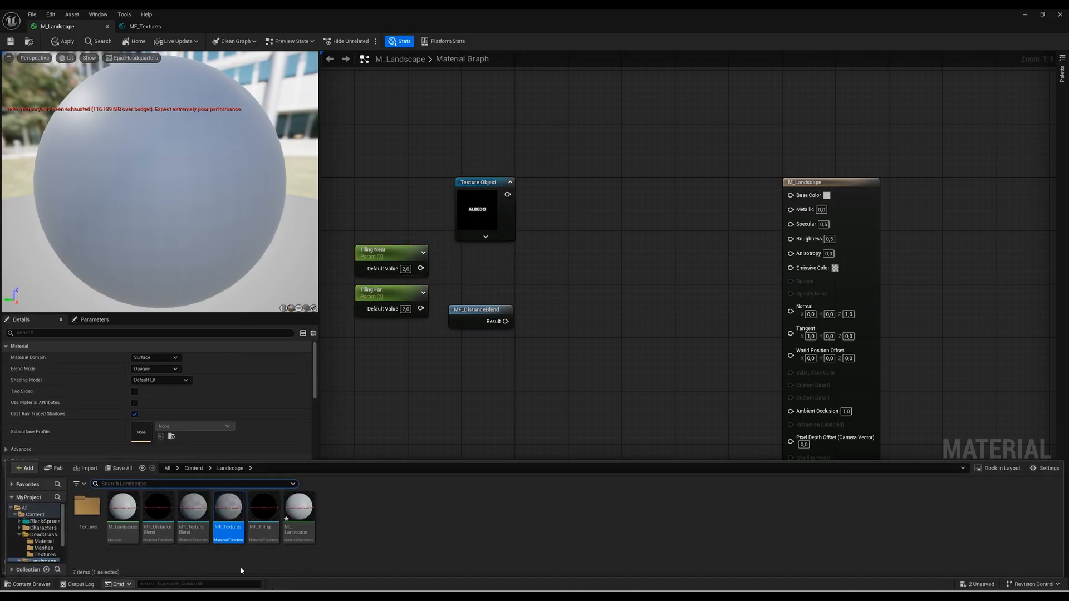
mouse_move(228, 508)
left_mouse_down()
mouse_move(370, 429)
mouse_move(596, 243)
mouse_move(640, 224)
left_mouse_up()
left_click(566, 271)
left_click_drag(589, 357, 680, 172)
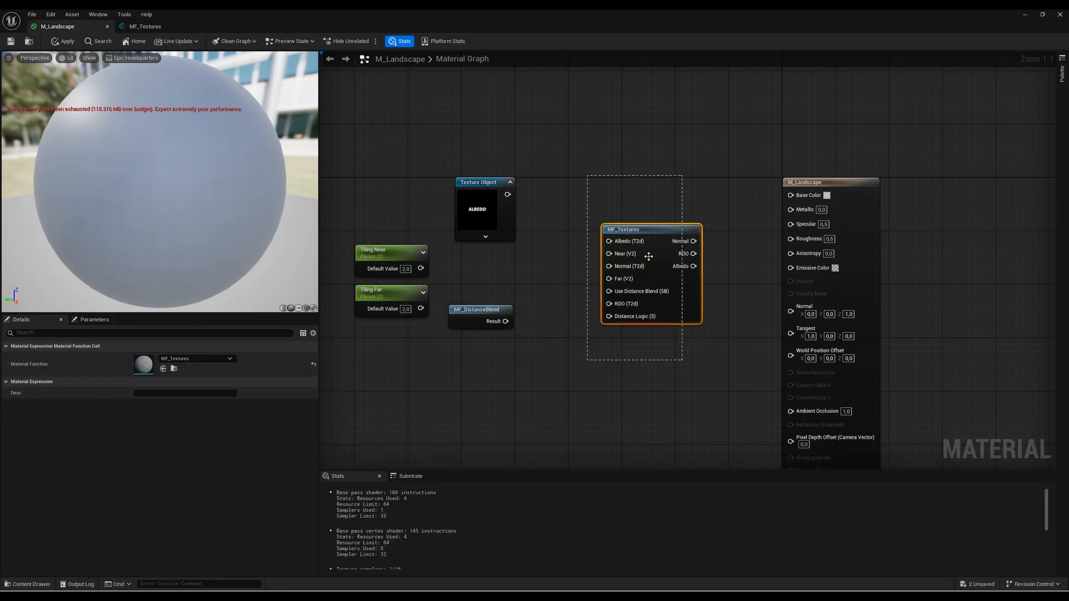
left_click(601, 333)
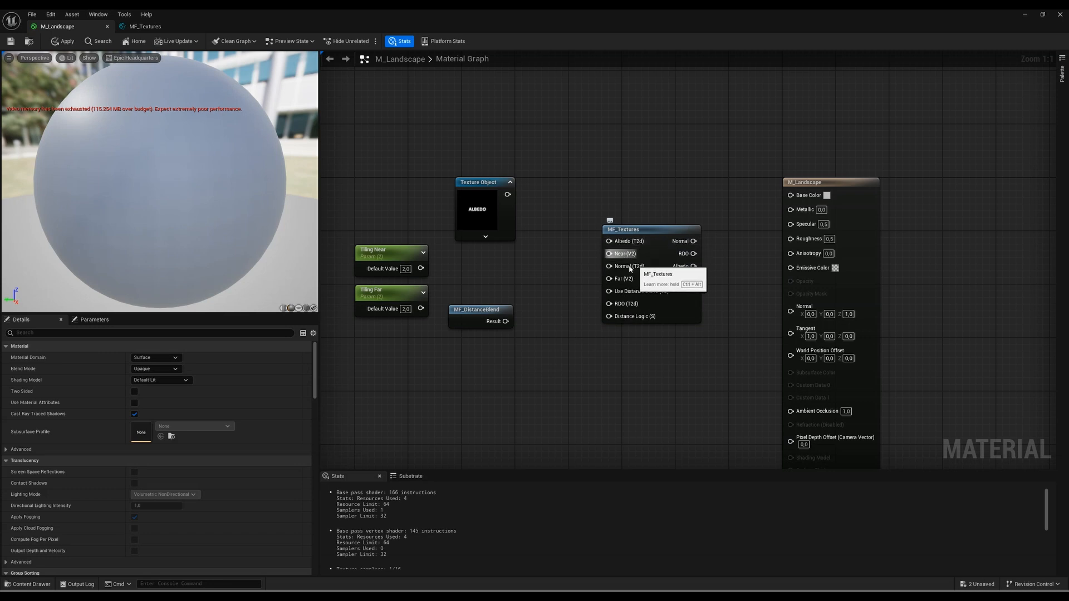
left_click_drag(648, 235, 668, 183)
left_click_drag(464, 190, 470, 192)
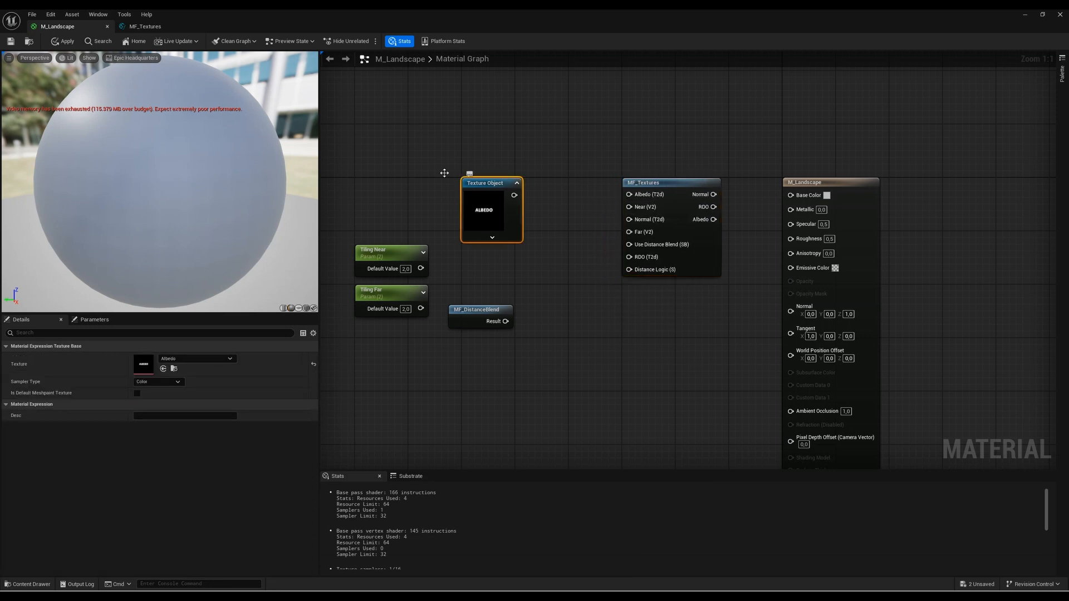
Step: In MF_Textures, set the sort priority of the Near input to 3 and change the Far input's priority so it follows Near
left_click(147, 27)
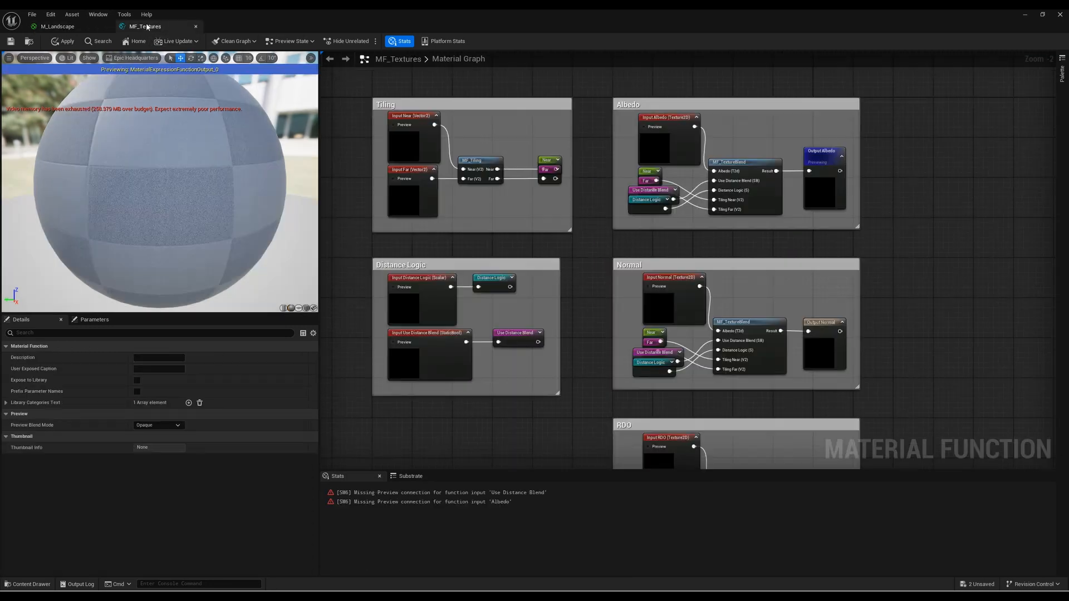
left_click(431, 125)
left_click(671, 127)
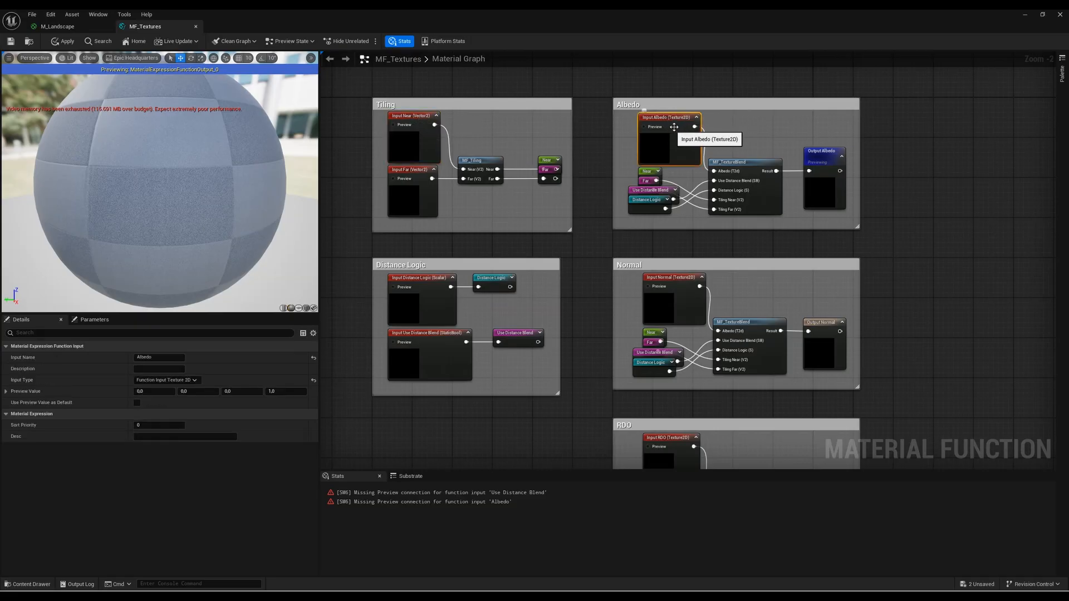
left_click(675, 280)
left_click(659, 439)
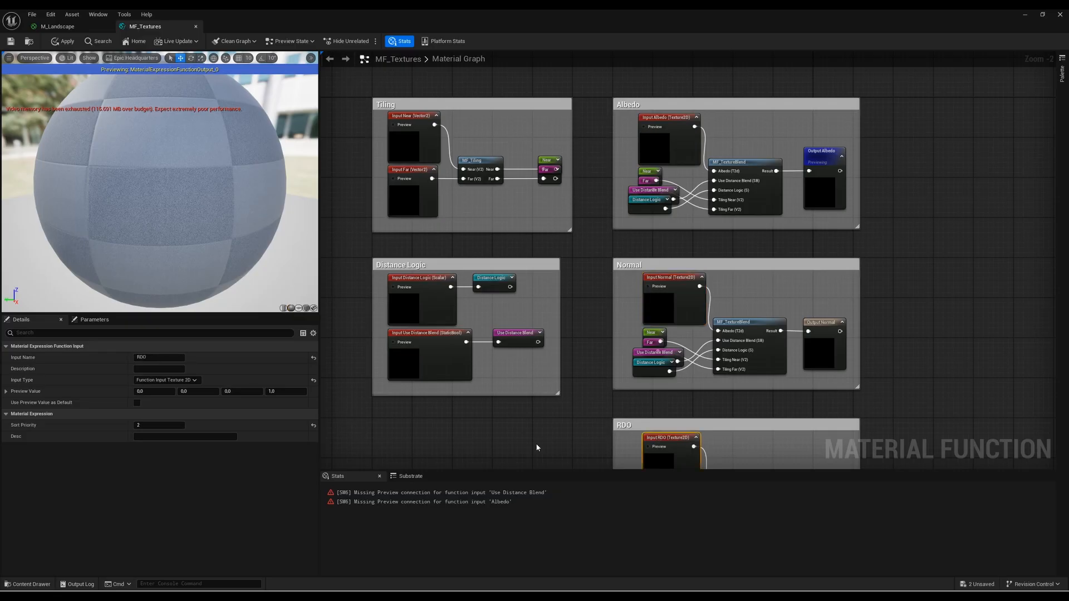
right_click_drag(536, 446, 634, 424)
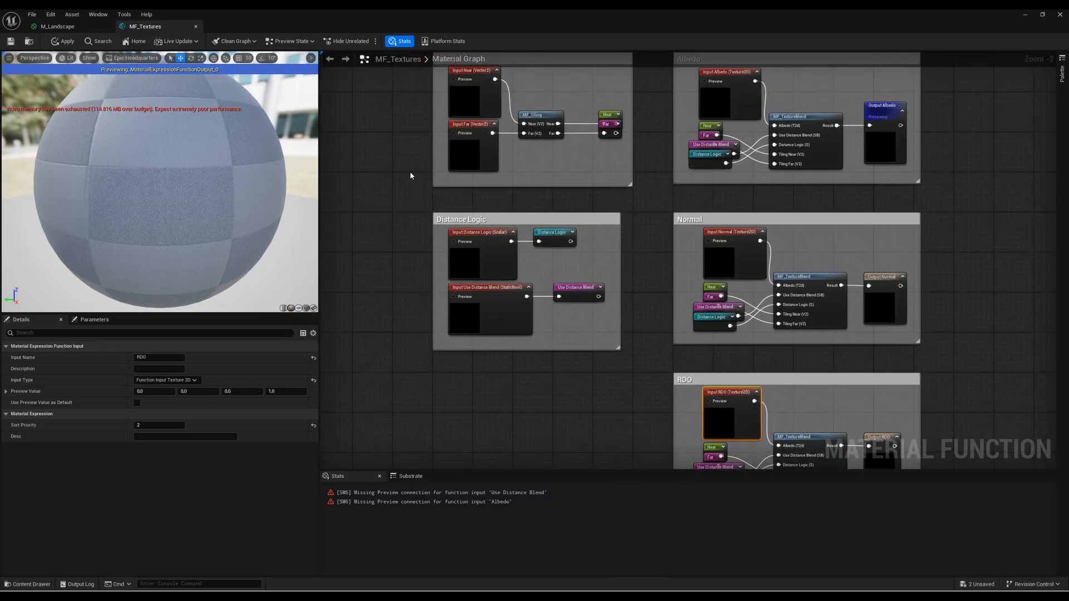
right_click_drag(411, 172, 426, 250)
left_click(480, 150)
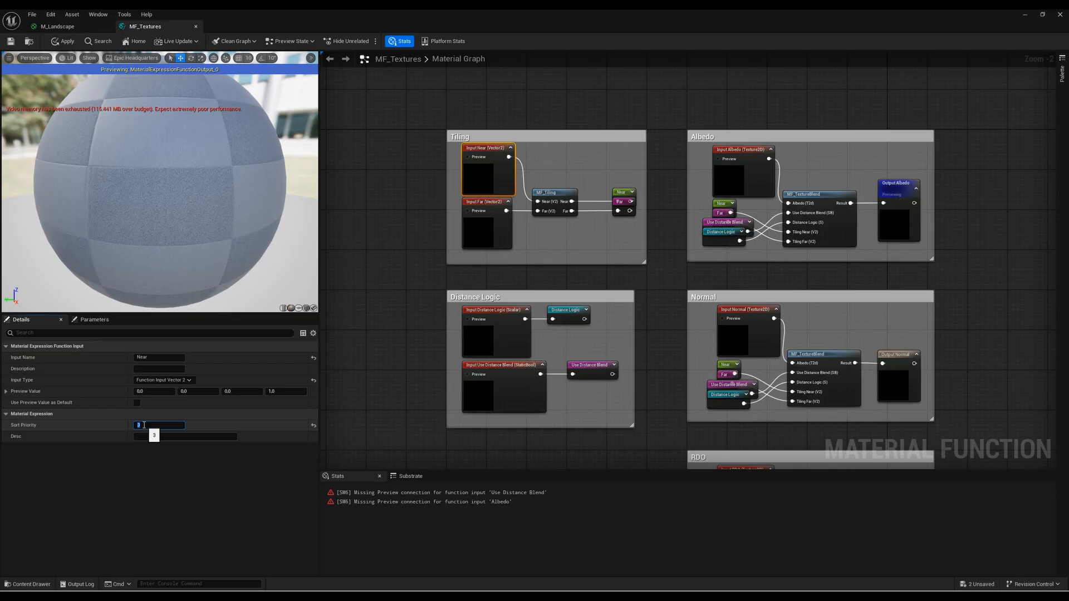
left_click(493, 203)
left_click(152, 425)
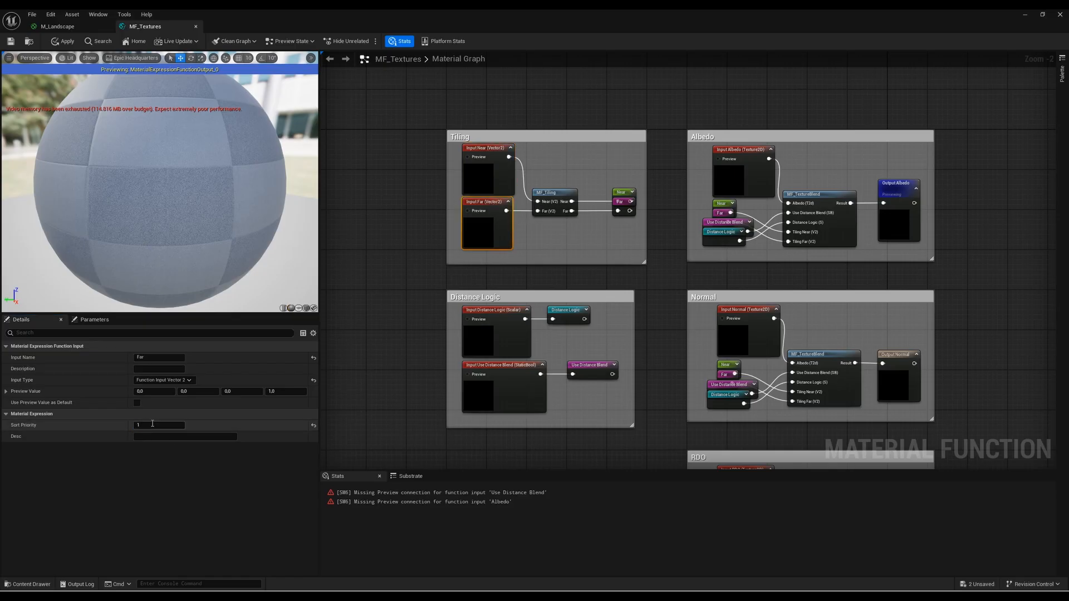
Step: Set the sort priority of the Distance Logic input to 6 and place the Use Distance Blend input just before it
left_click(494, 311)
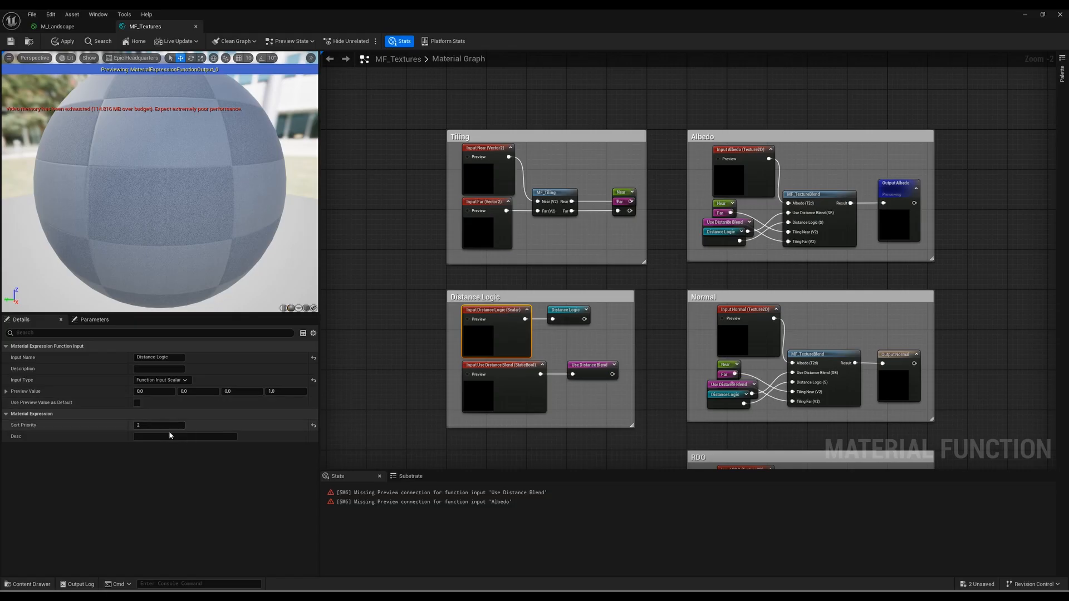
left_click(148, 425)
type("6")
key("Return")
left_click(498, 367)
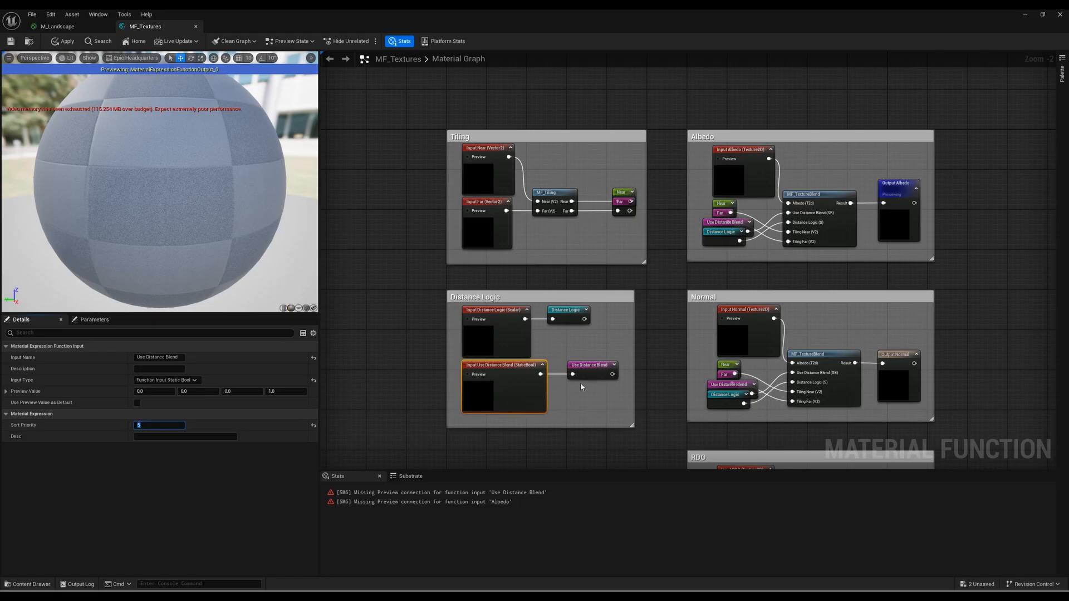
left_click(578, 397)
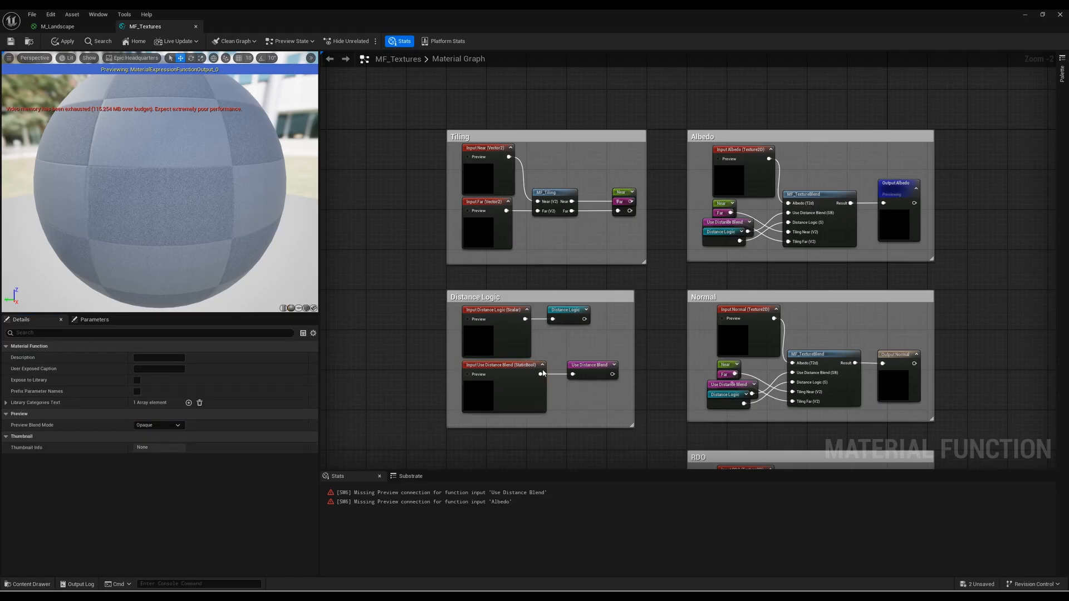
Step: Rearrange the Distance Logic comment group so the Use Distance Blend node pair sits above the Distance Logic pair
left_click_drag(446, 344, 567, 316)
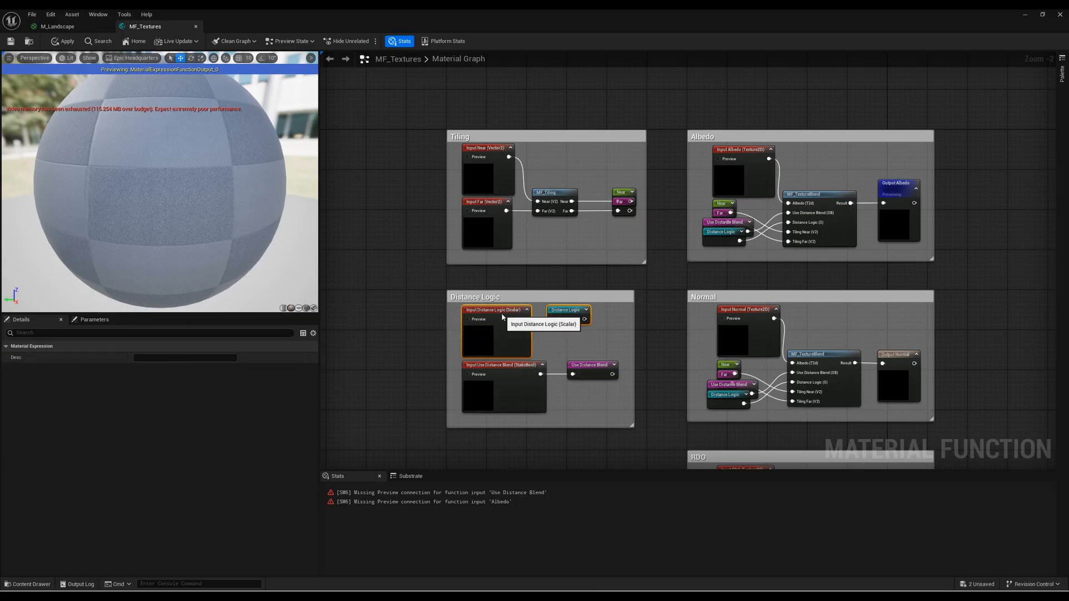
left_click_drag(500, 315, 506, 468)
left_click_drag(456, 403, 621, 359)
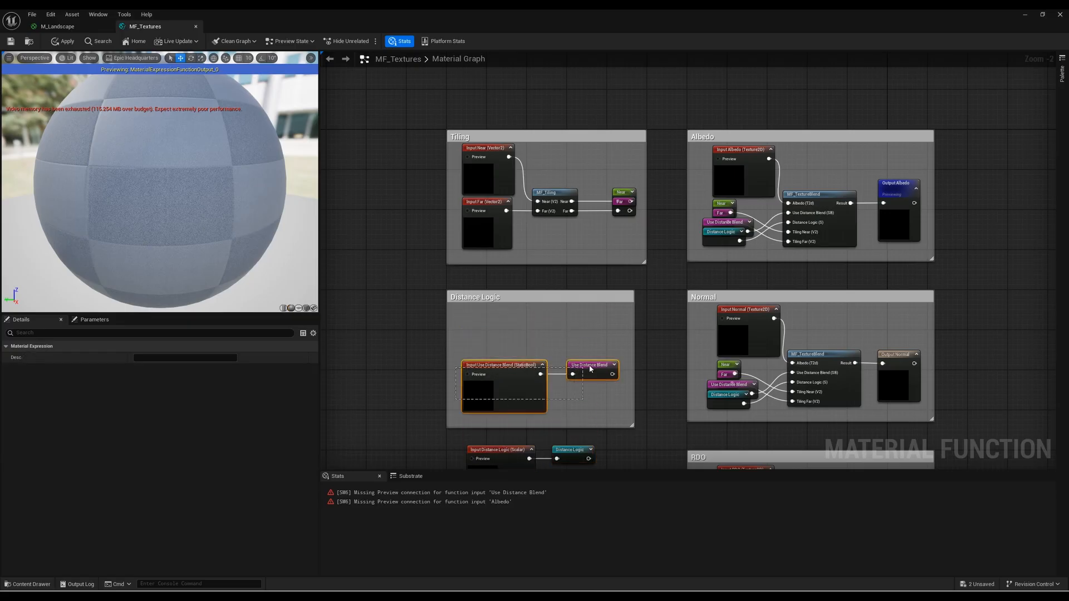
left_click_drag(509, 369, 493, 314)
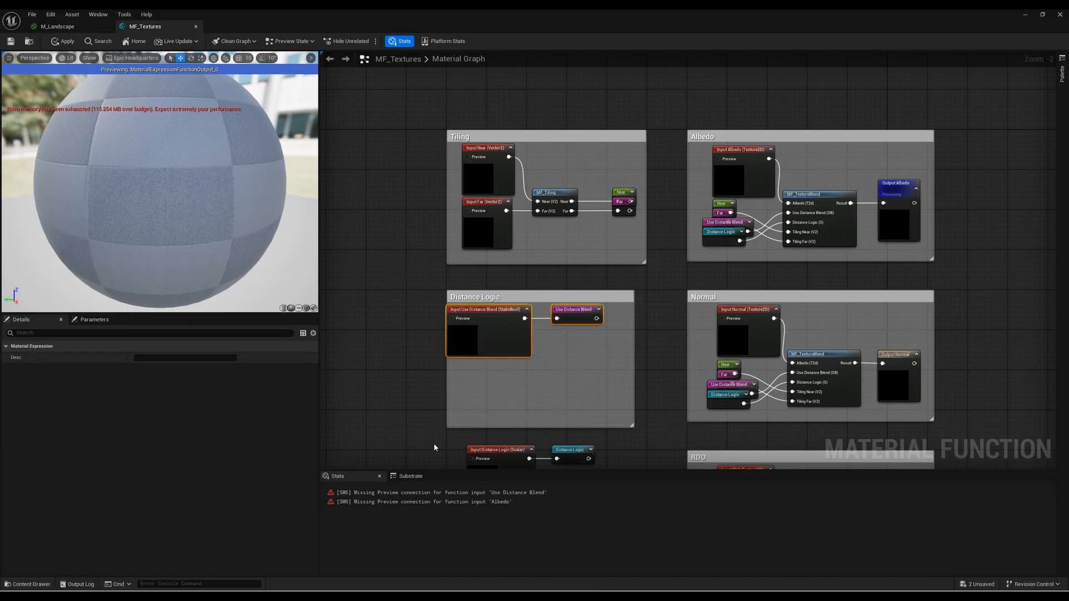
left_click_drag(435, 466, 615, 433)
left_click_drag(568, 440, 548, 360)
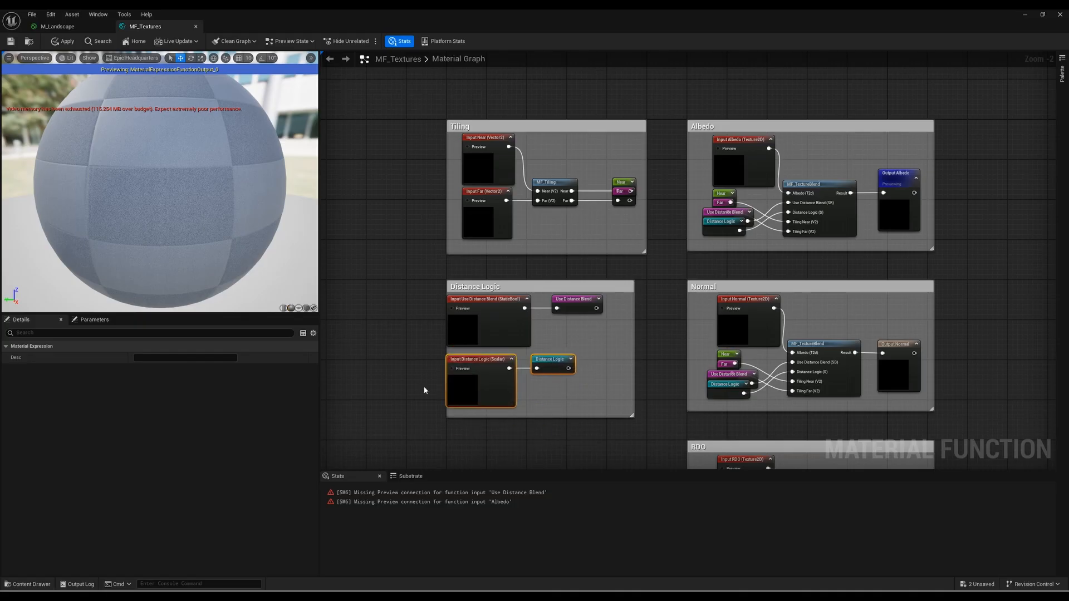
left_click(424, 390)
left_click(554, 359)
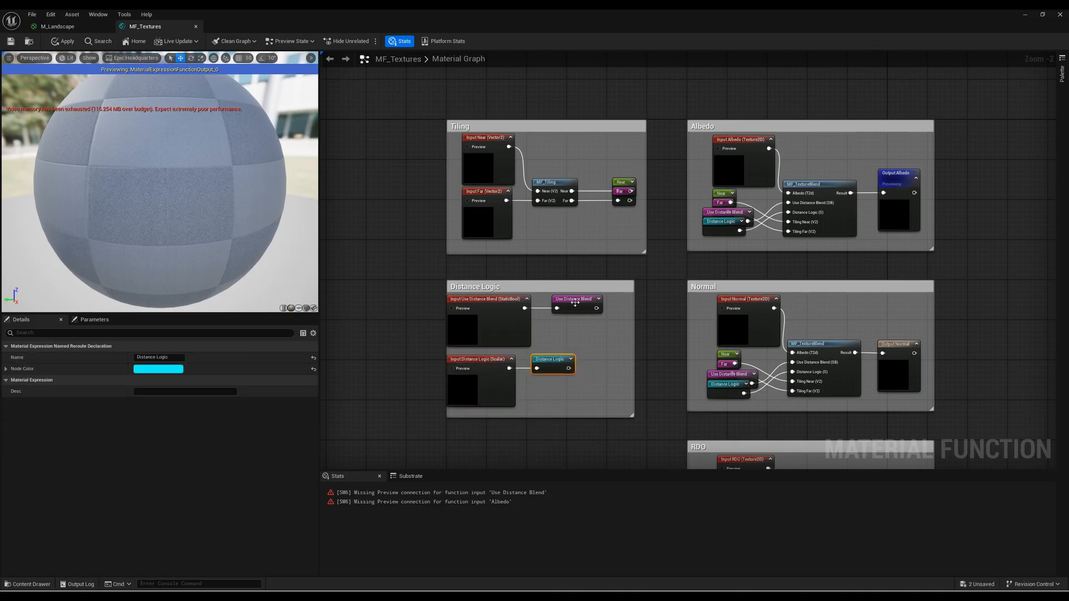
left_click(575, 302)
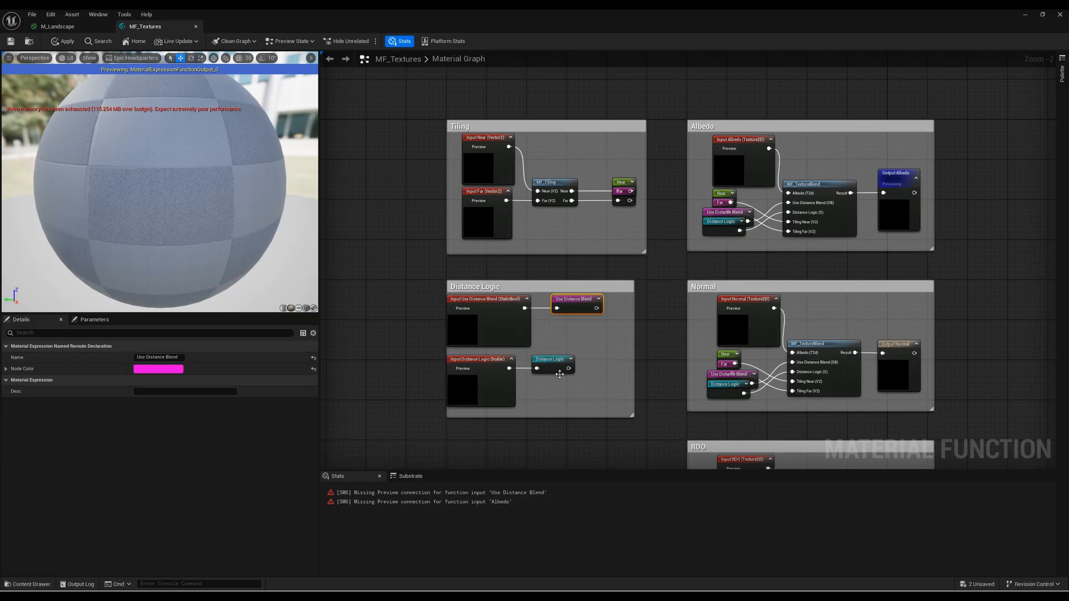
left_click_drag(411, 407, 594, 356)
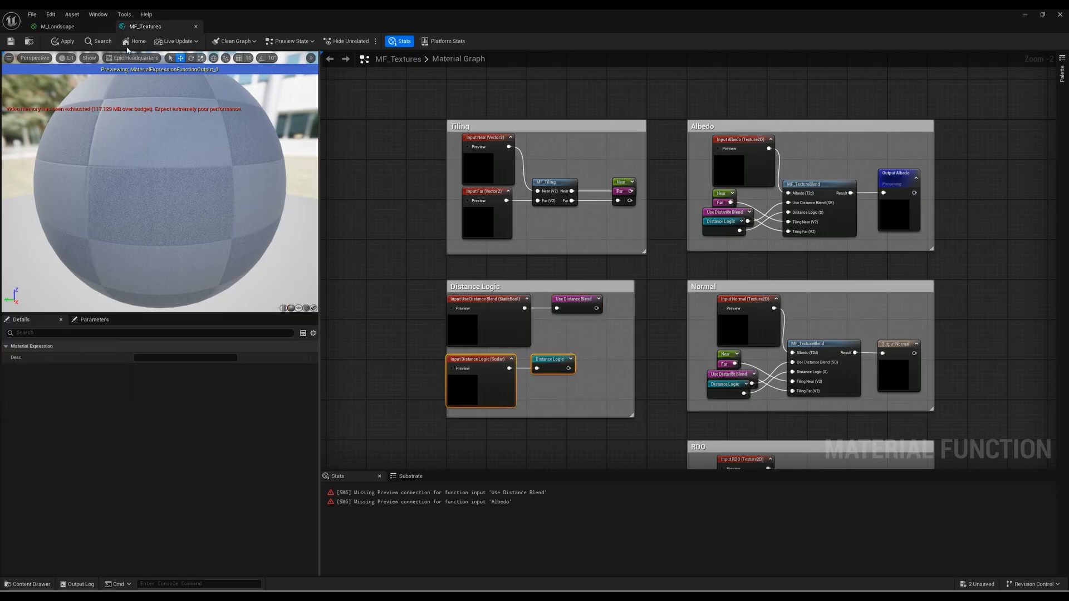
Step: Apply and save the MF_Textures function changes and return to the M_Landscape material
left_click(62, 42)
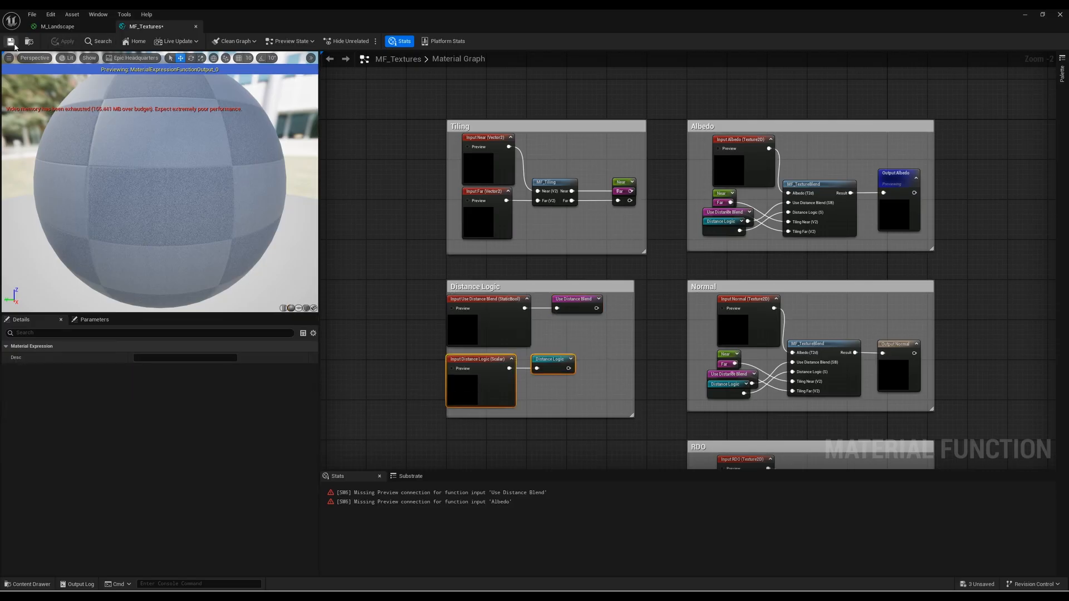
left_click(10, 41)
left_click(58, 26)
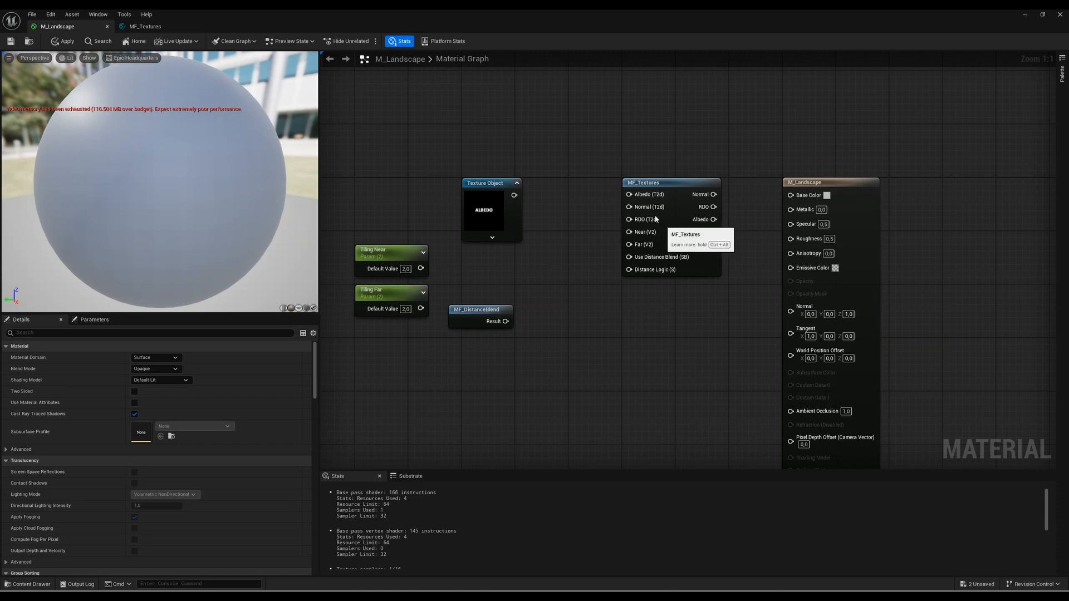
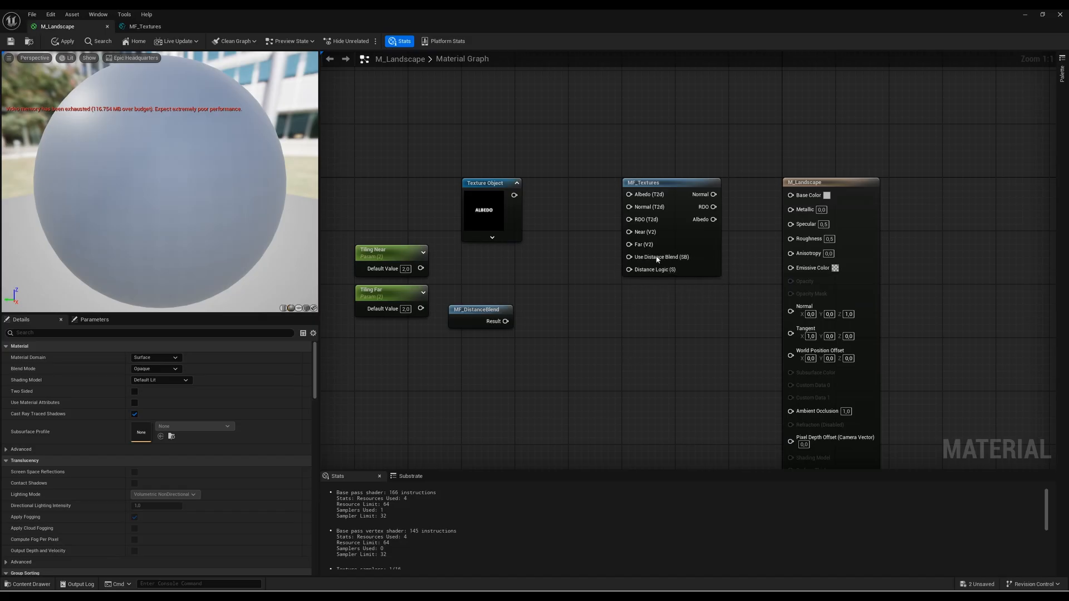
Step: Connect MF_DistanceBlend to Distance Logic, Tiling Near to Near, Tiling Far to Far and the albedo Texture Object to Albedo on MF_Textures
right_click_drag(675, 331, 604, 346)
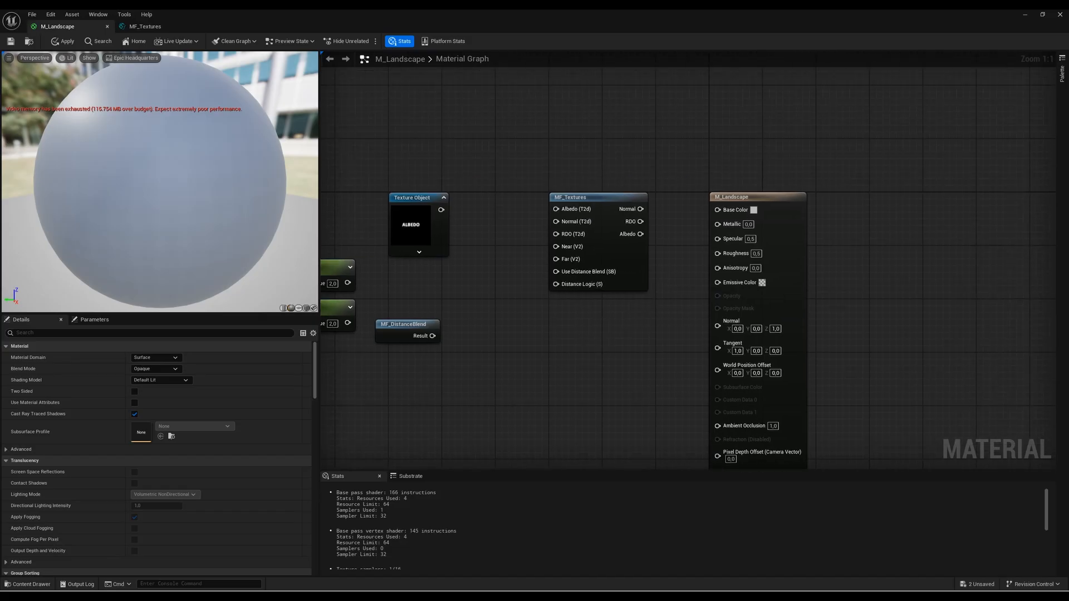
right_click_drag(430, 341, 523, 322)
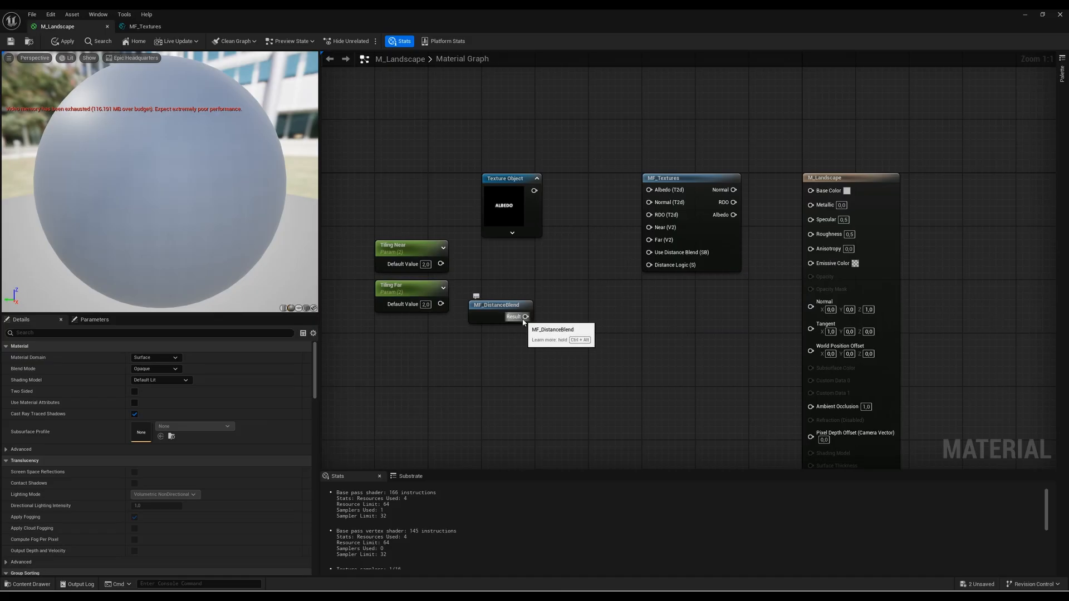
left_click_drag(523, 322, 649, 265)
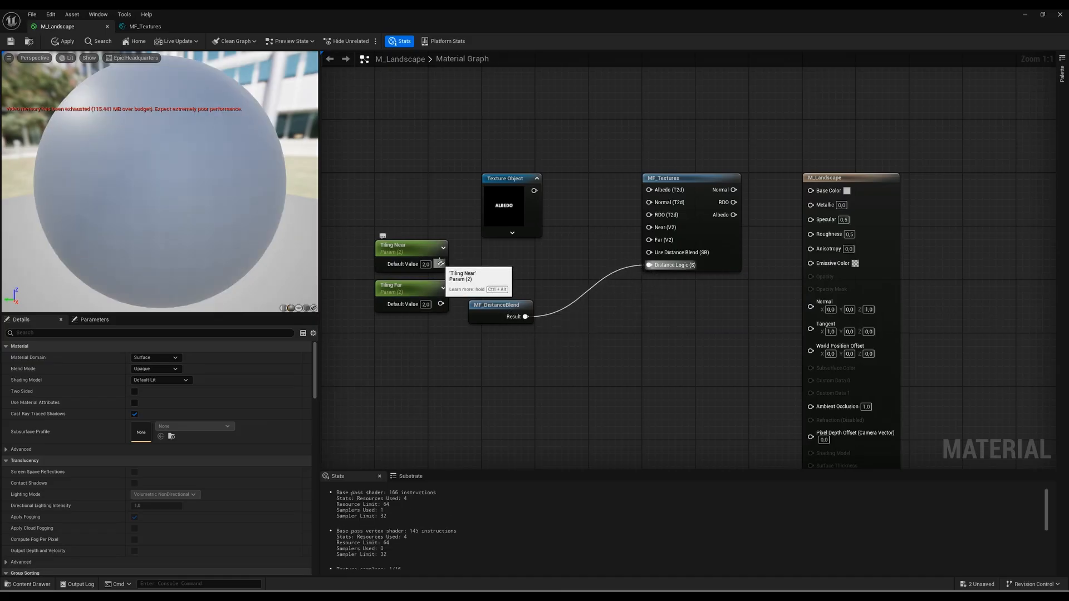
left_click_drag(441, 263, 649, 227)
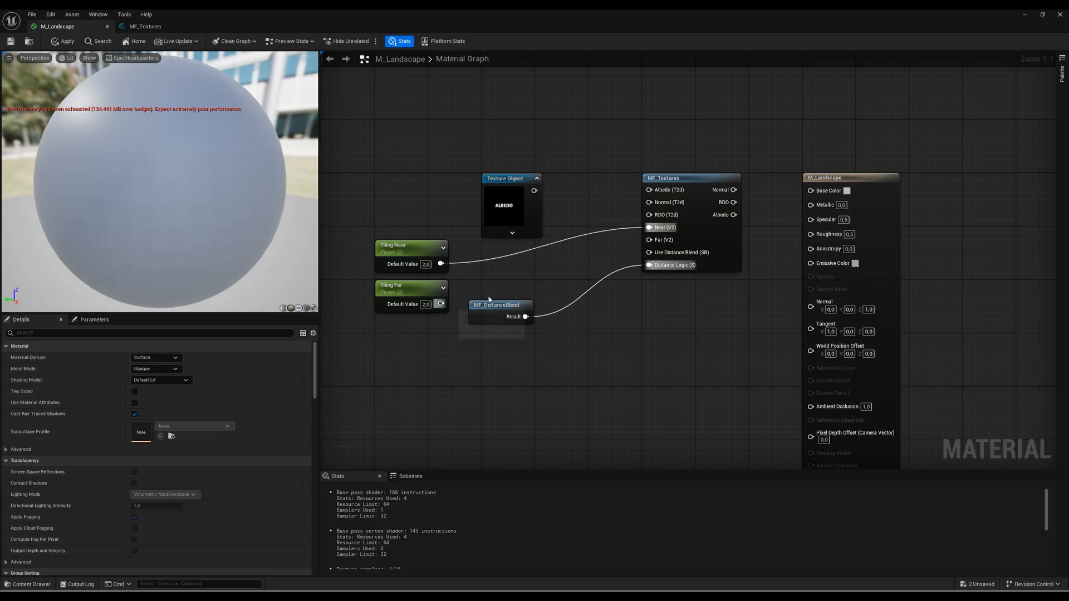
left_click_drag(440, 303, 649, 240)
left_click_drag(533, 191, 649, 190)
Step: Duplicate the albedo Texture Object node twice and place both copies above the original
right_click_drag(689, 324, 639, 328)
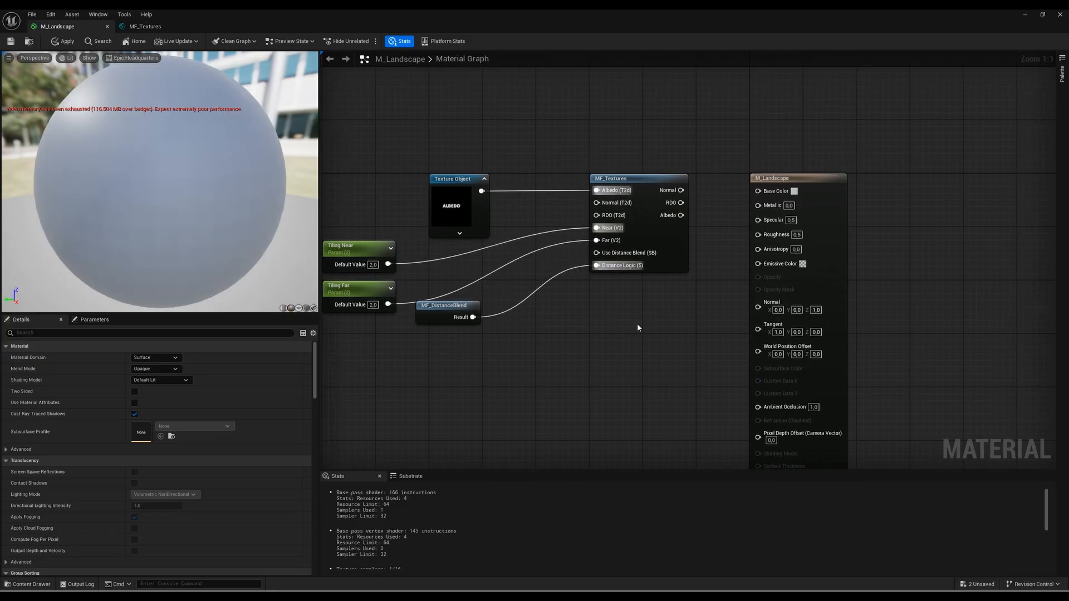
right_click_drag(475, 254, 580, 287)
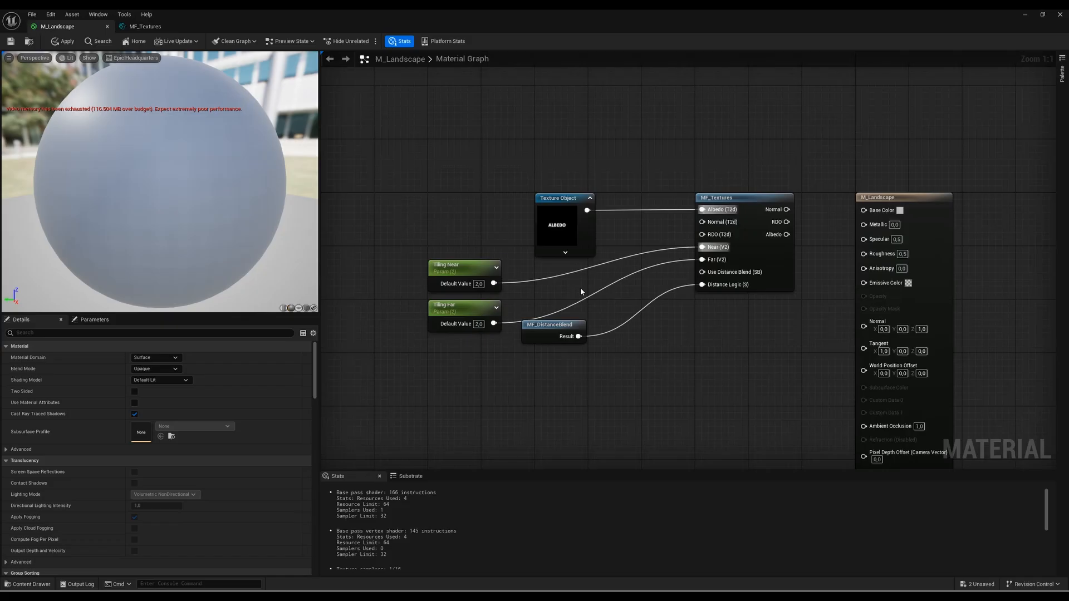
left_click(562, 201)
key("ctrl+w")
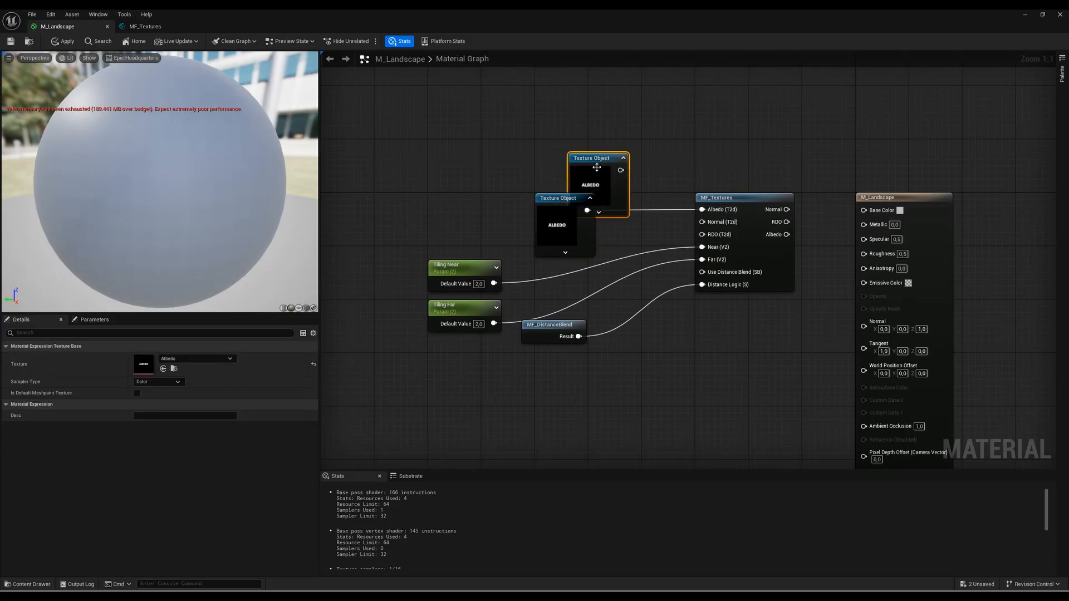
left_click_drag(537, 129, 486, 112)
key("ctrl+d")
left_click_drag(581, 145, 595, 116)
Step: Assign the Normal texture from the Landscape textures to the first duplicated Texture Object
left_click(499, 125)
left_click(196, 359)
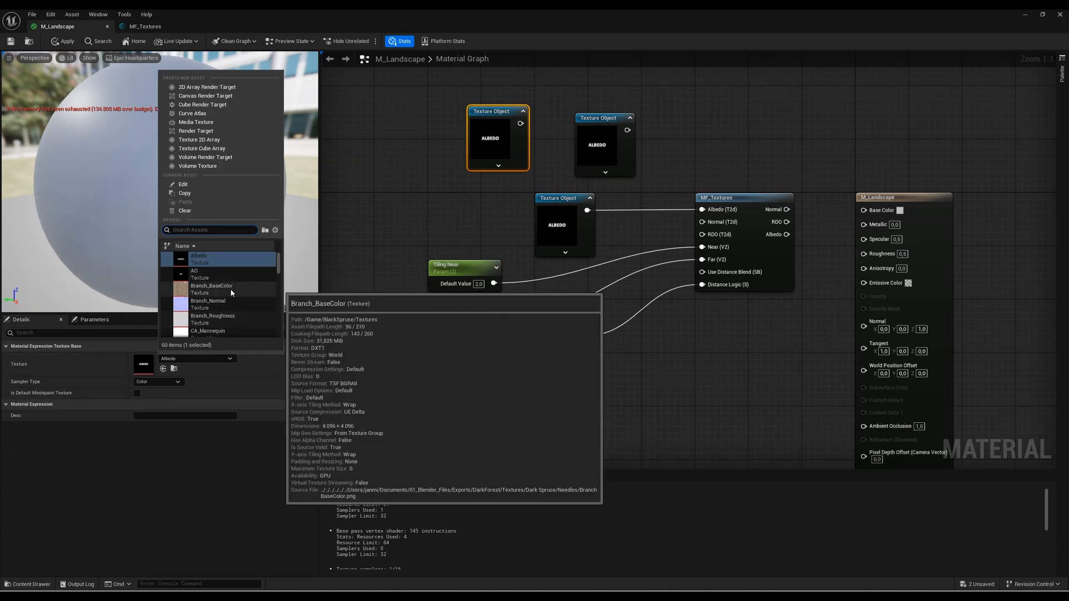
type("normal")
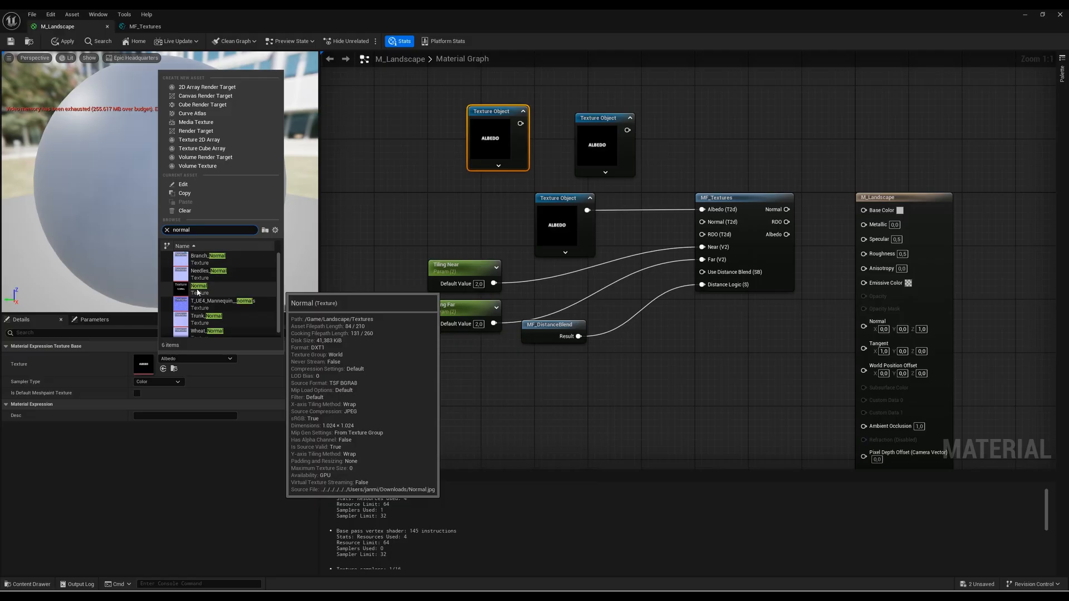
left_click(230, 290)
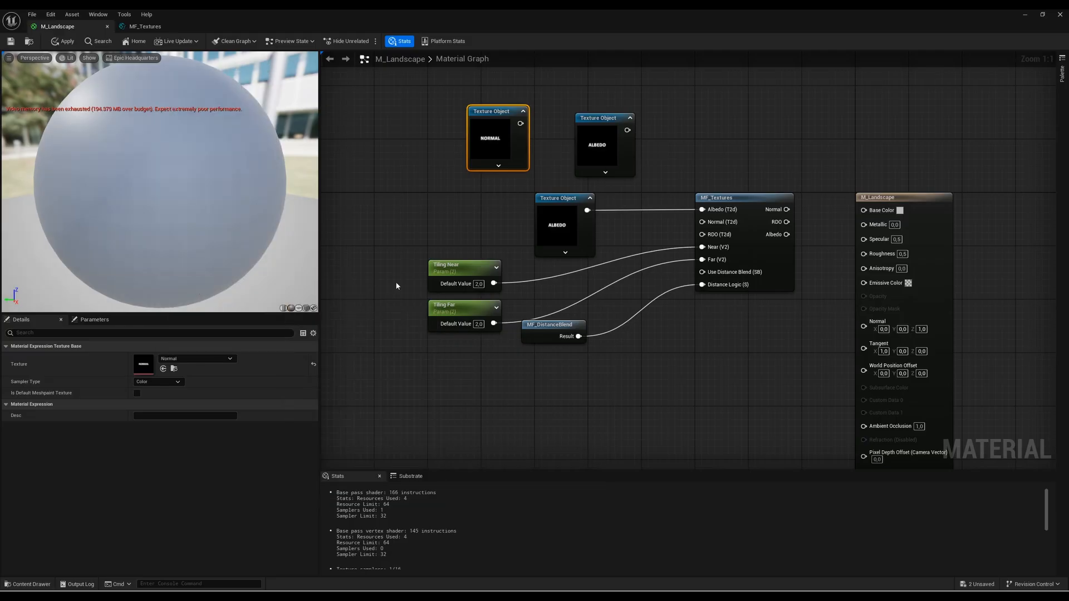
Step: Assign the Roughness texture from the Landscape textures to the second duplicated Texture Object
left_click(559, 177)
left_click(604, 119)
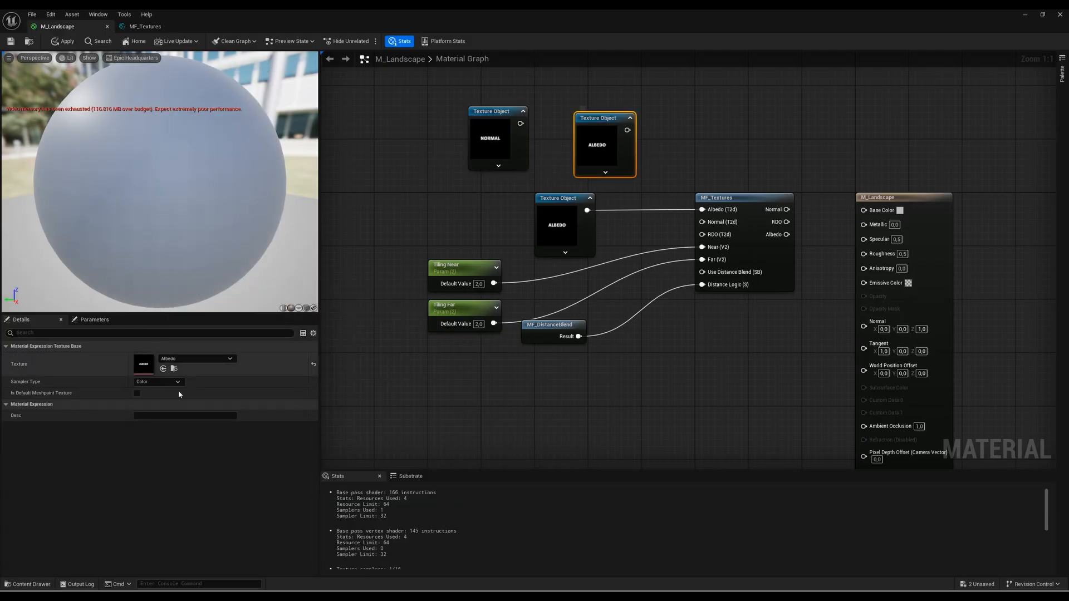
left_click(180, 359)
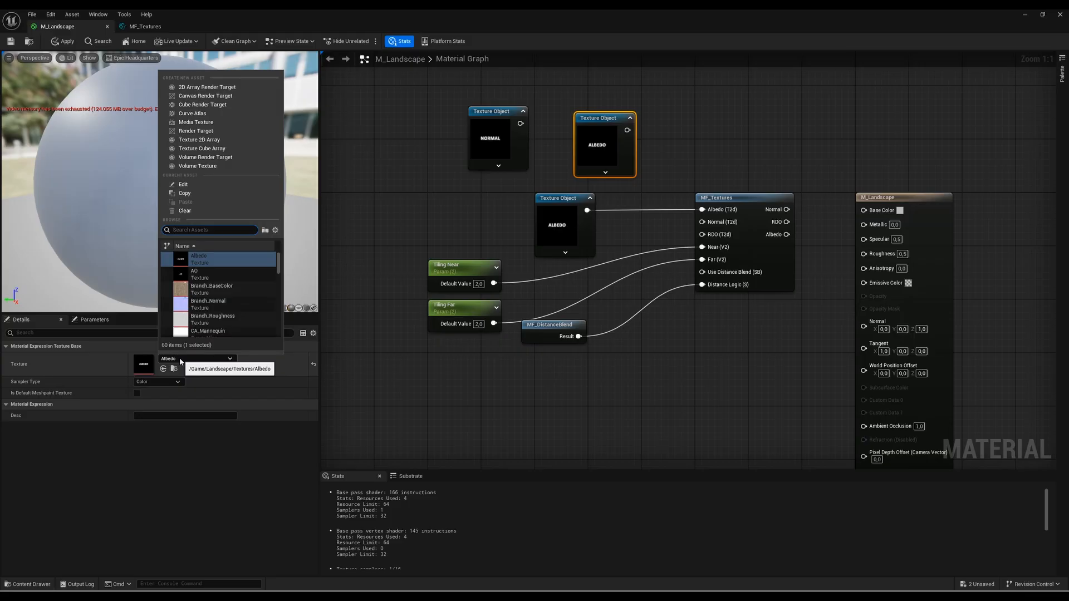
type("Roughness")
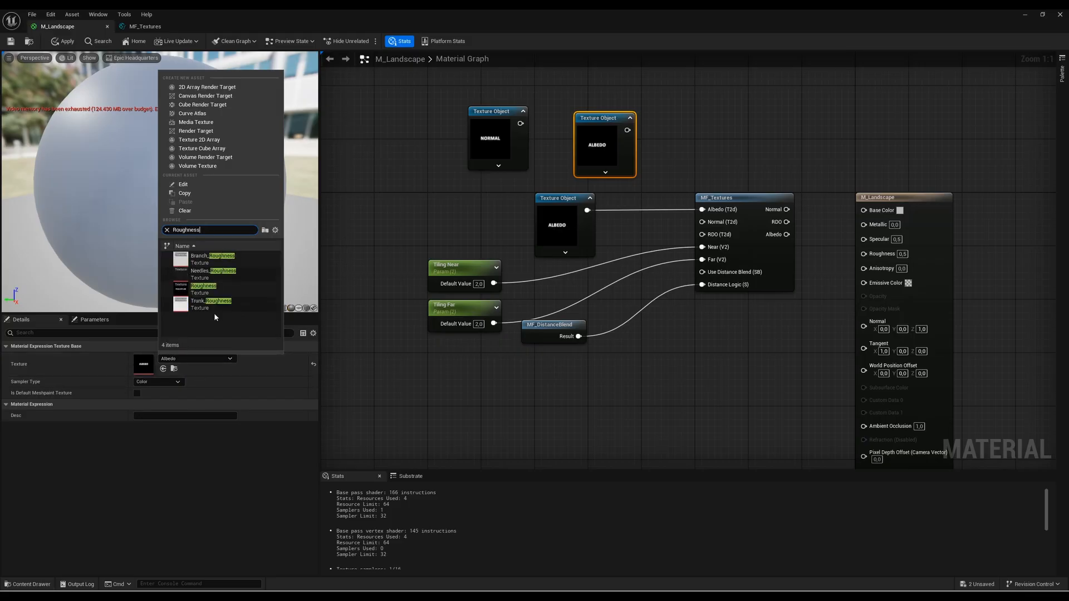
left_click(223, 289)
left_click(515, 215)
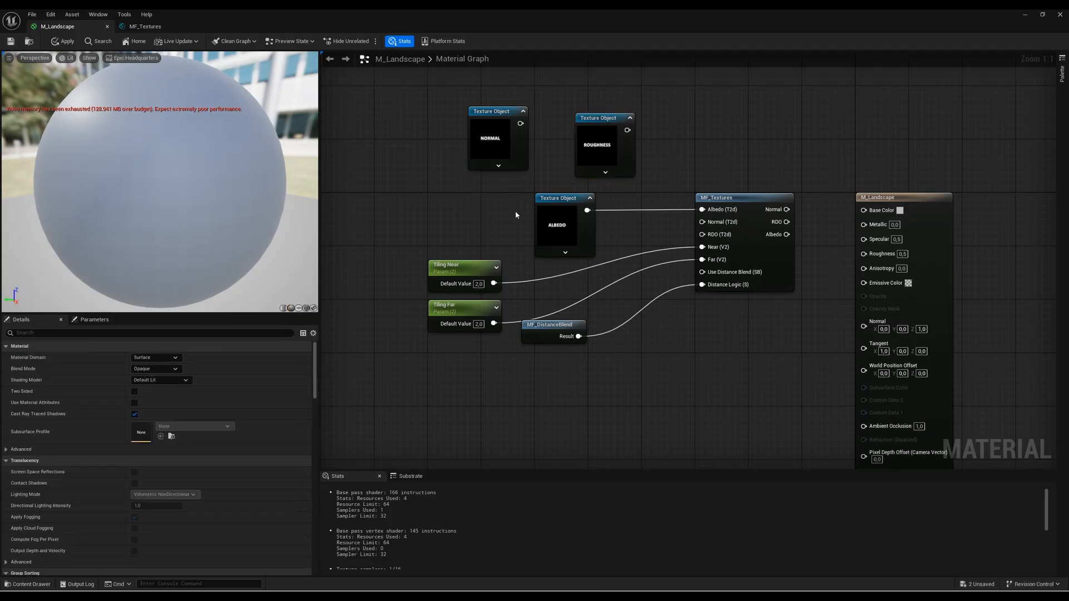
Step: Connect the Normal Texture Object to Normal and the Roughness Texture Object to RDO on MF_Textures
right_click_drag(673, 239, 584, 229)
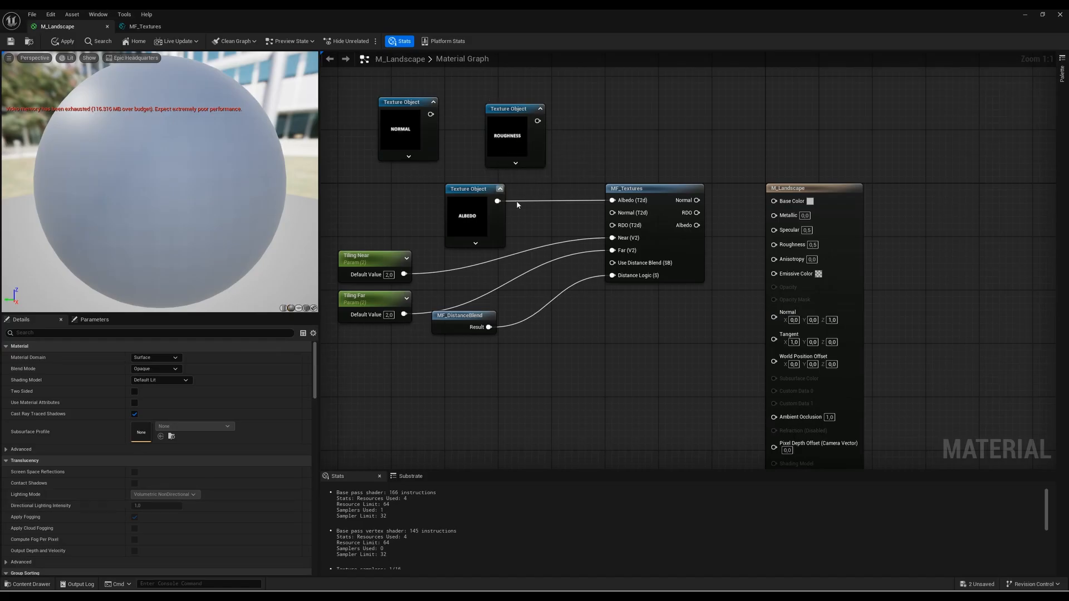
left_click_drag(422, 114, 410, 187)
left_click_drag(590, 219, 613, 213)
left_click_drag(537, 121, 558, 227)
Step: Arrange the Albedo, Normal and Roughness Texture Objects in a descending staircase level with their MF_Textures inputs
left_click_drag(403, 188, 383, 188)
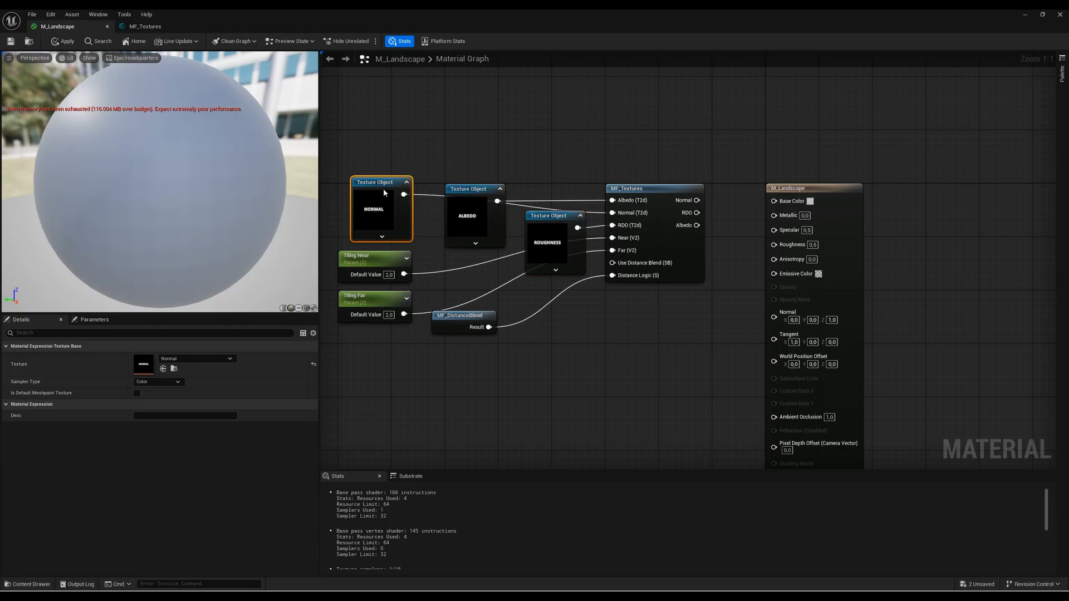
mouse_move(477, 188)
left_mouse_down()
mouse_move(476, 162)
mouse_move(470, 168)
left_mouse_up()
left_click_drag(384, 187, 484, 220)
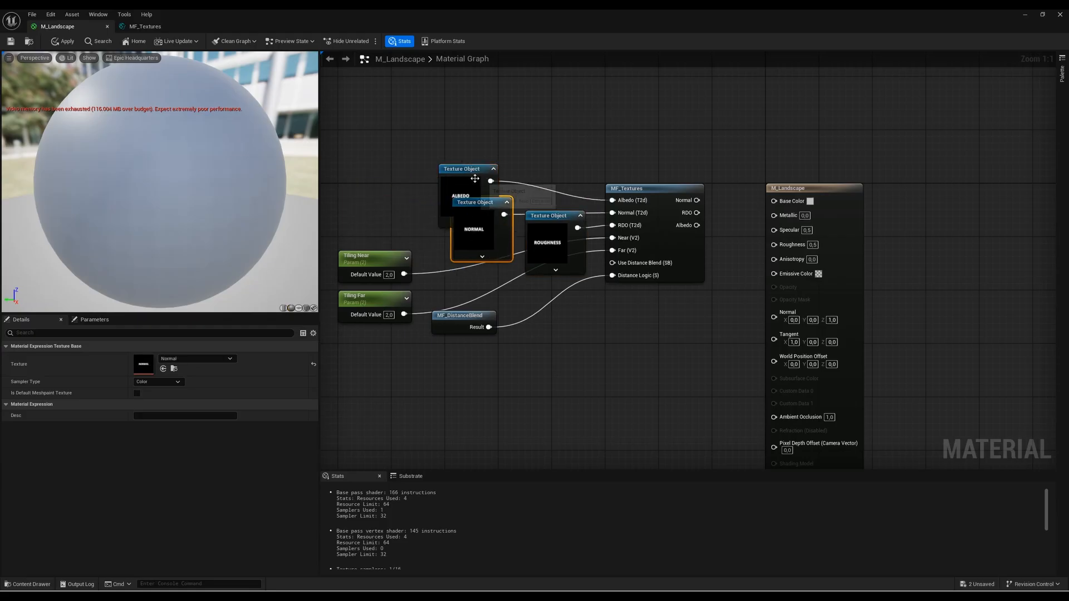
left_click_drag(462, 169, 398, 172)
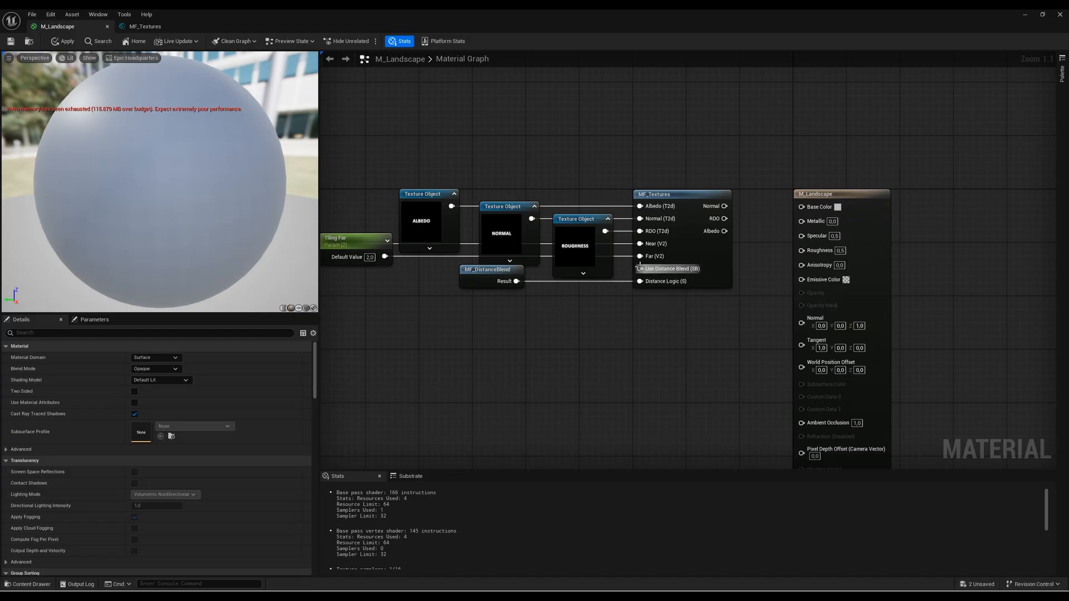
Step: Create a static bool parameter named Use Distance Blend on the Use Distance Blend input of MF_Textures
left_click_drag(640, 268, 596, 334)
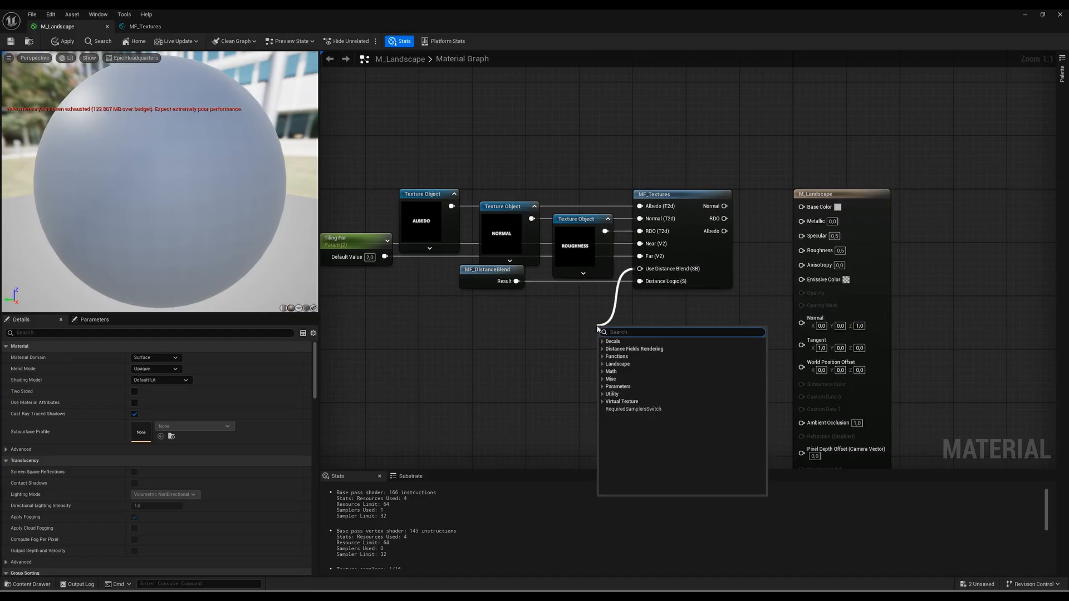
key("Escape")
right_click(640, 269)
left_click(671, 280)
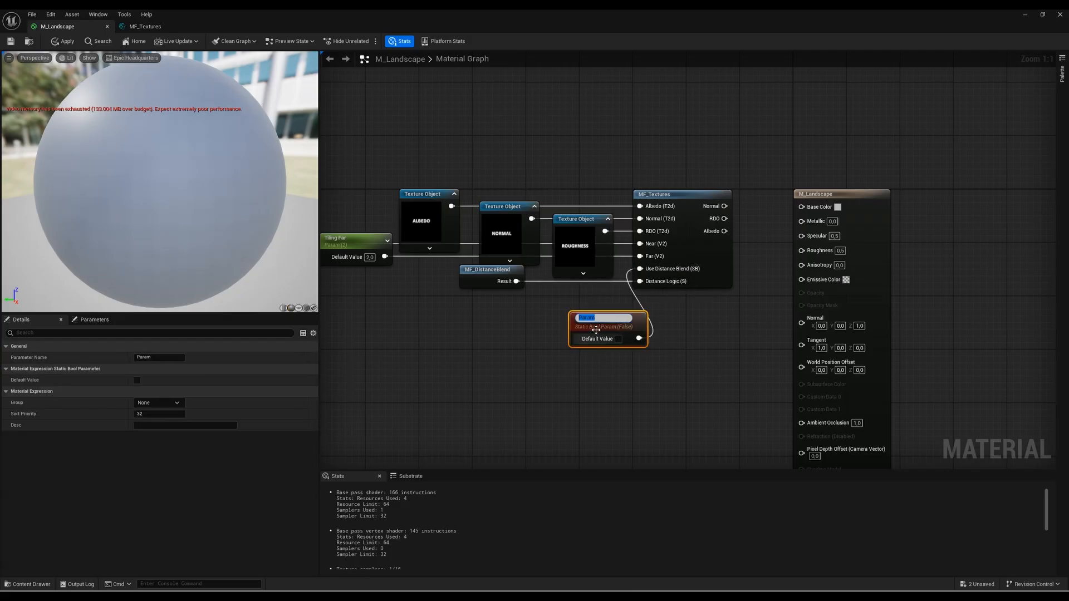
type("Use Distance Blend")
key("Return")
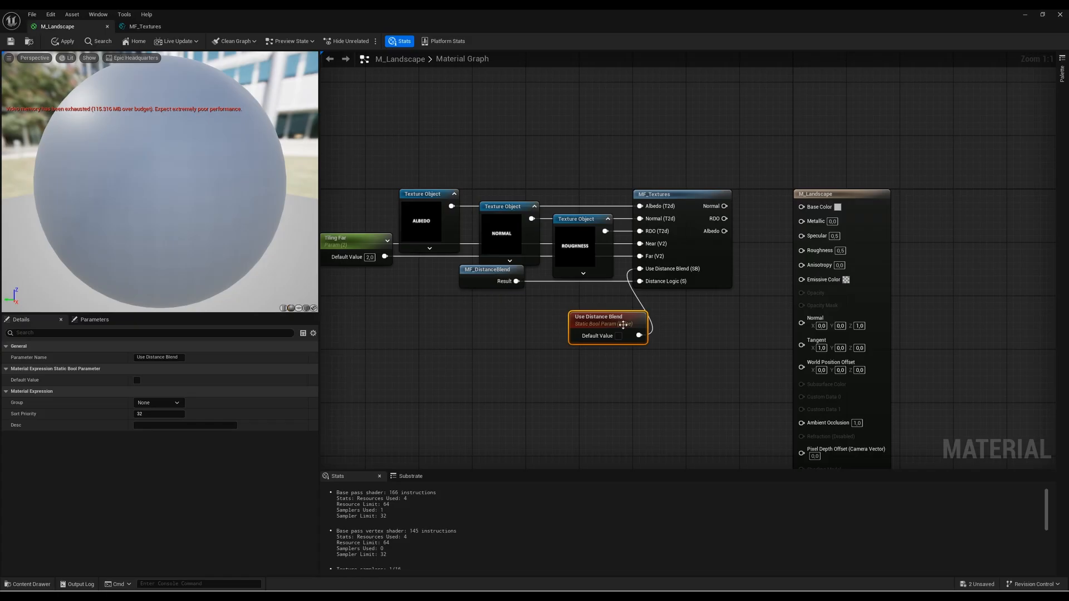
Step: Place the Use Distance Blend parameter beneath Tiling Near and straighten all connections into MF_Textures
left_click_drag(623, 325, 393, 269)
right_click_drag(436, 329, 542, 347)
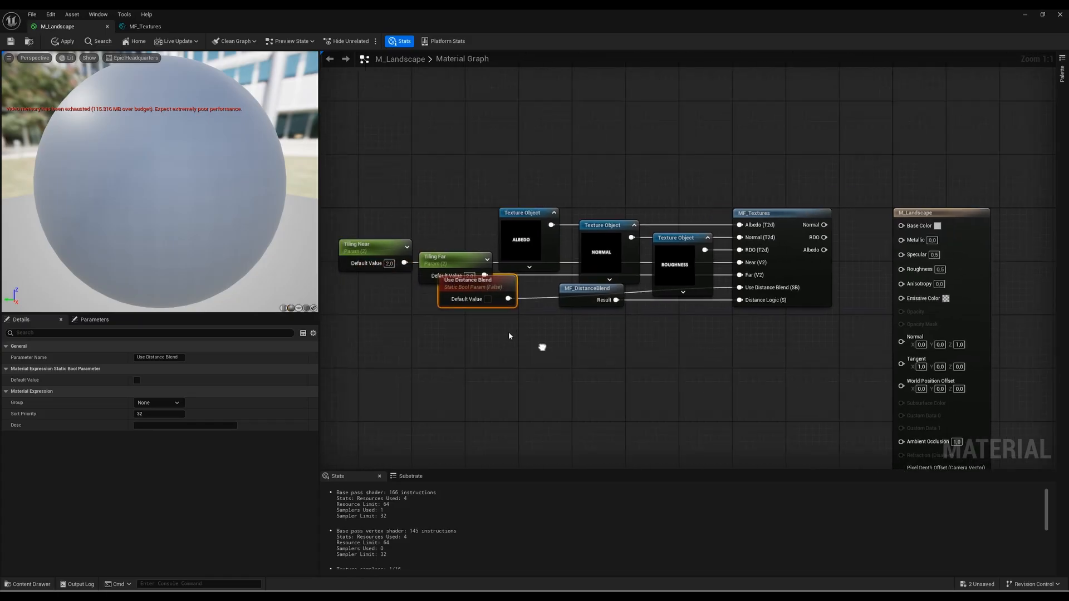
left_click_drag(492, 288, 388, 285)
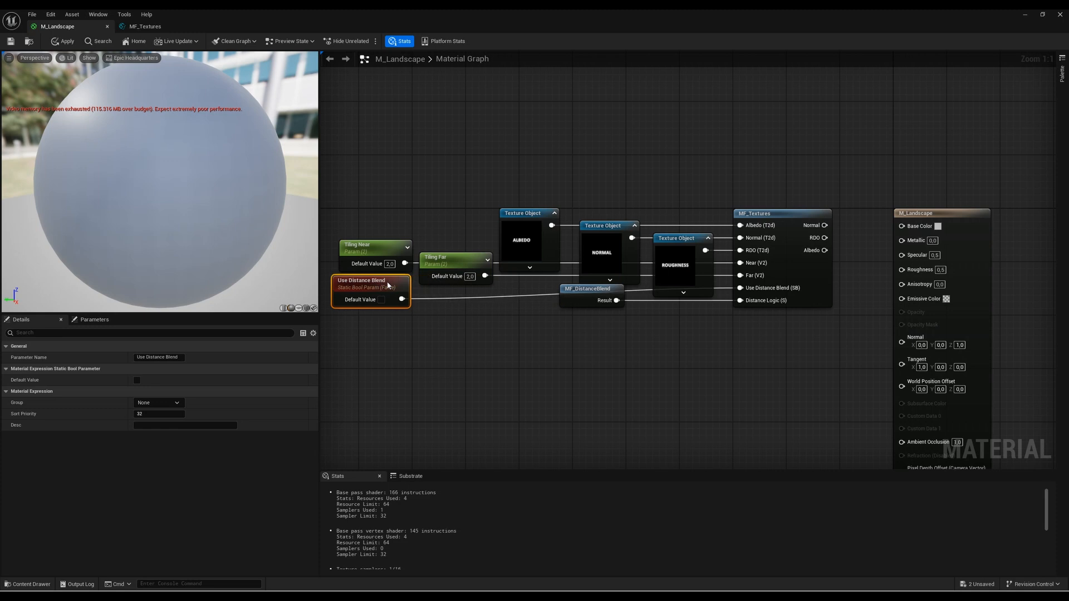
left_click_drag(335, 341, 763, 178)
key("q")
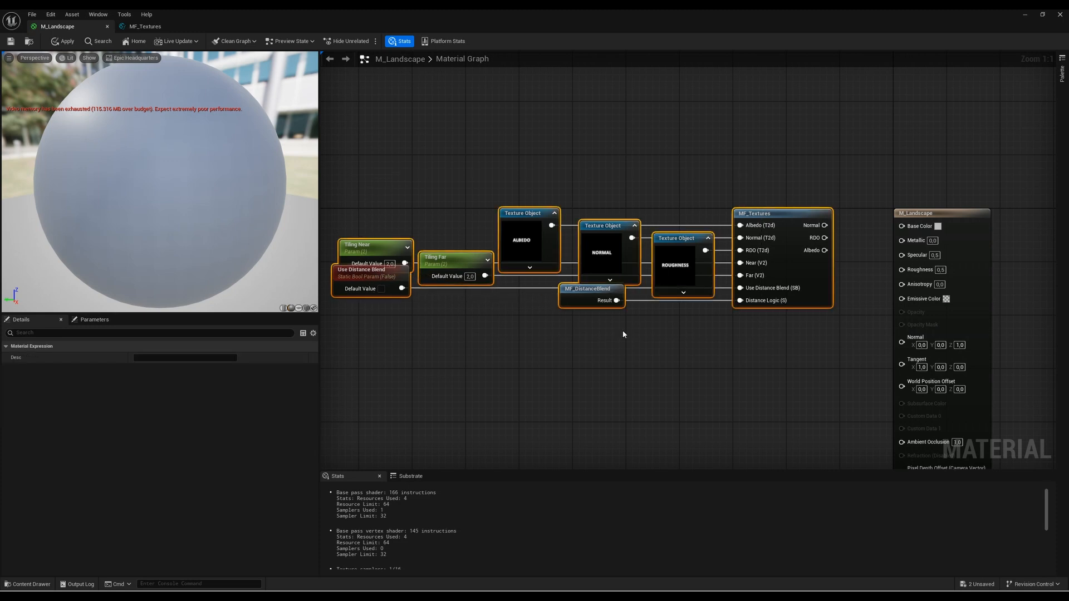
left_click(620, 331)
Step: Move the M_Landscape result node farther from MF_Textures to make room between them
right_click_drag(832, 348, 601, 318)
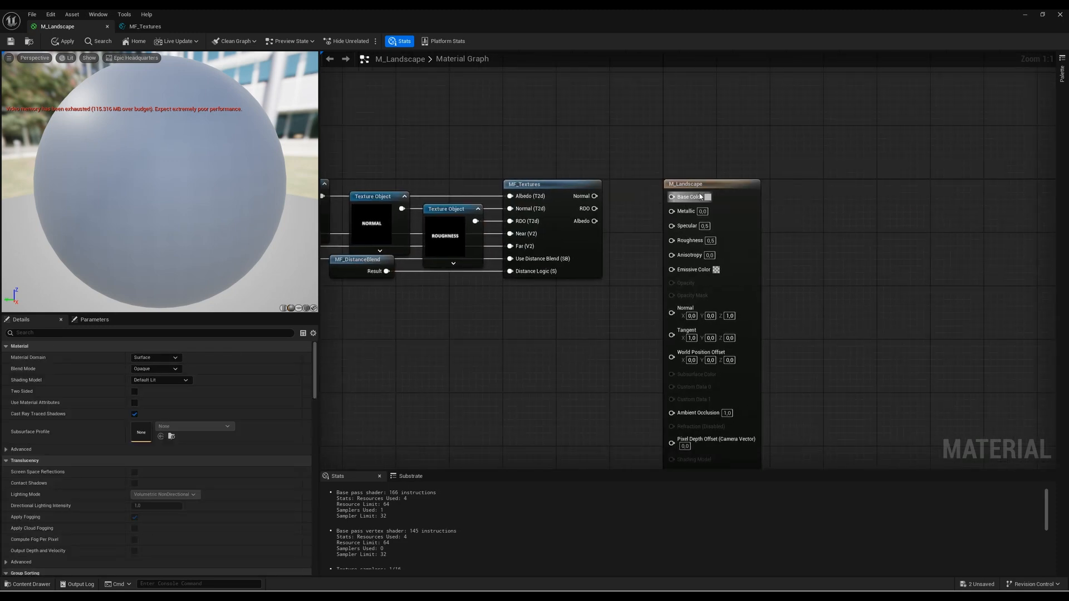
left_click_drag(699, 188, 806, 191)
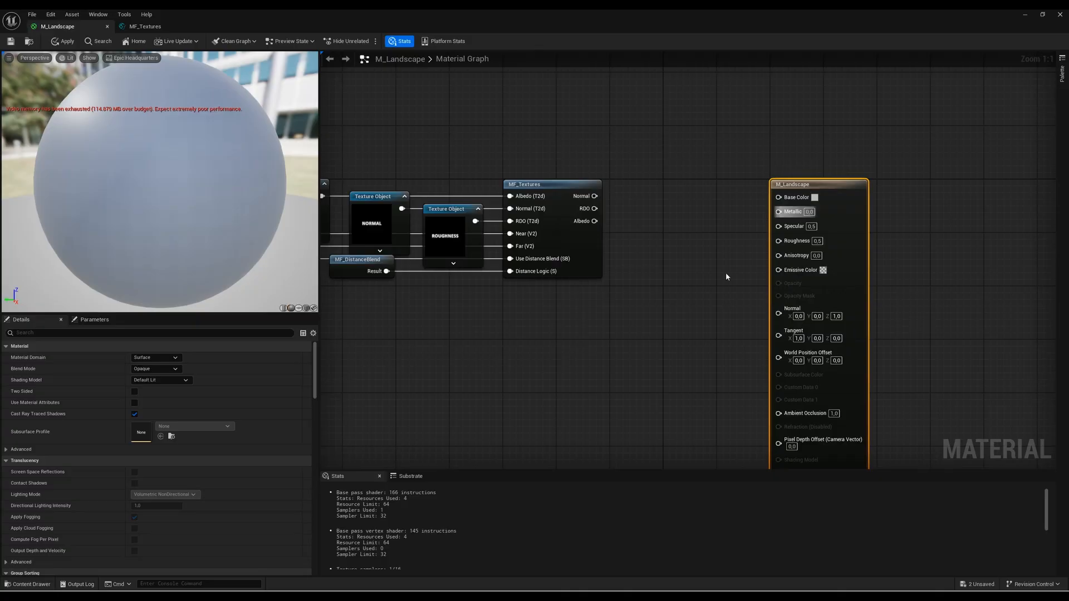
right_click_drag(693, 252, 748, 242)
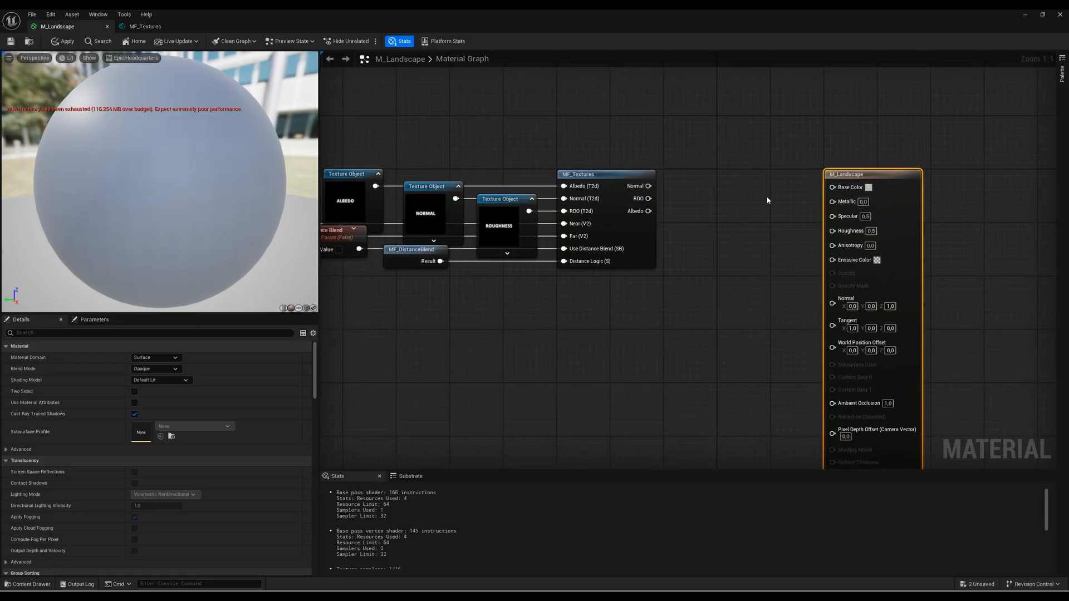
right_click_drag(767, 200, 692, 203)
Step: Open the MF_Textures function and set the sort priority of the Normal output to 1 and the RDO output to 3
left_click(624, 223)
left_click(576, 178)
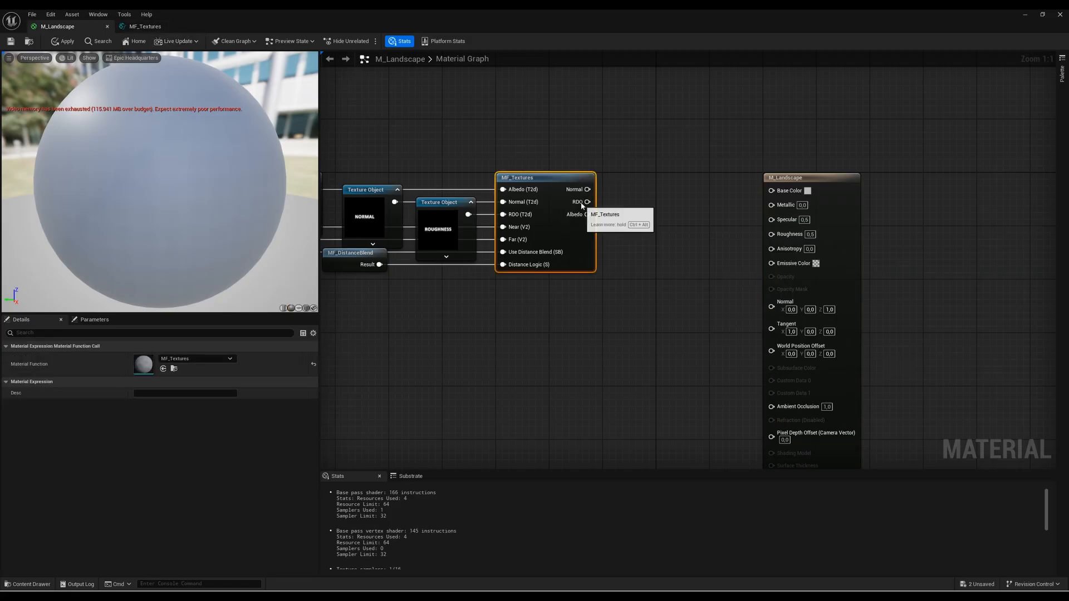
double_click(513, 225)
right_click_drag(944, 245, 812, 241)
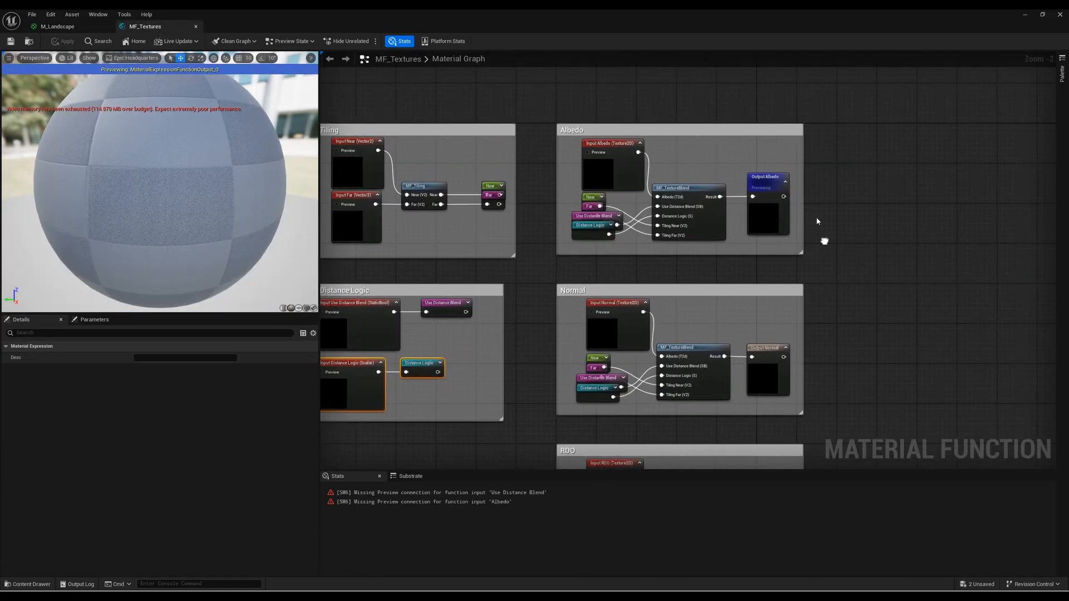
left_click(777, 186)
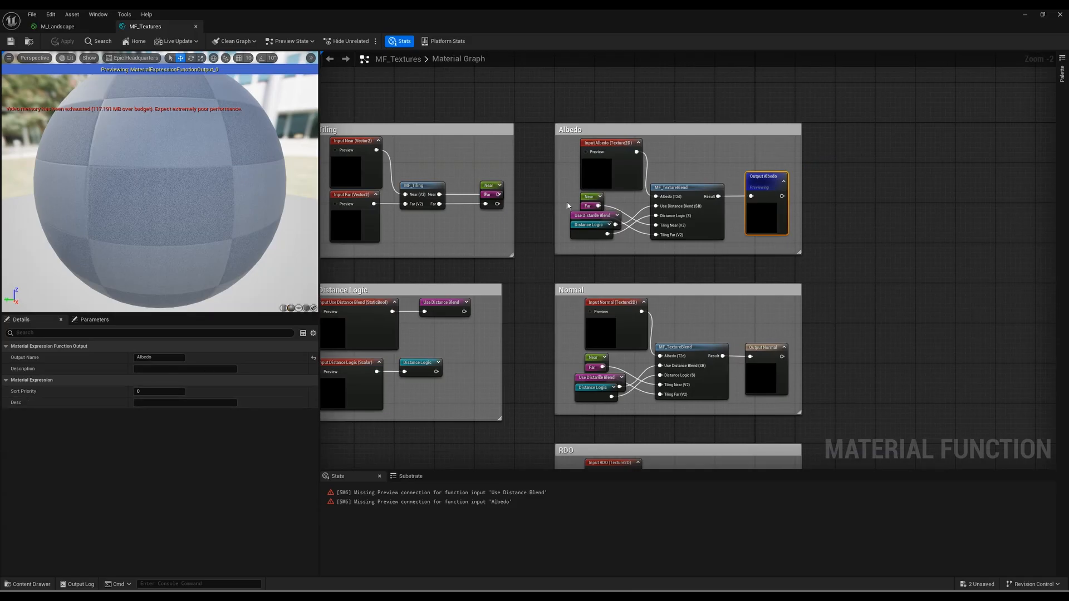
left_click(767, 346)
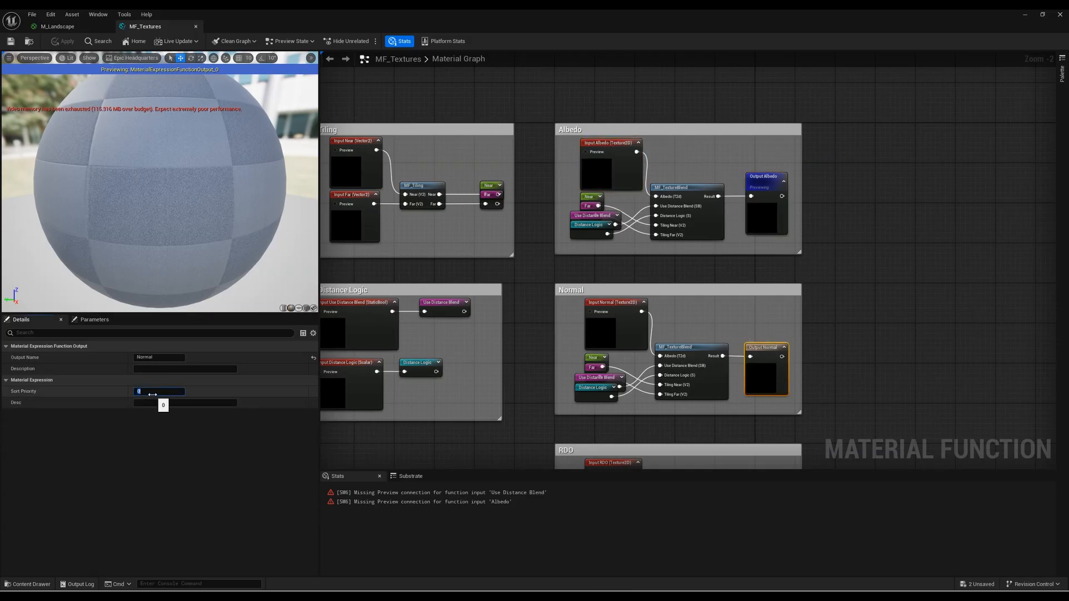
right_click_drag(854, 420, 835, 309)
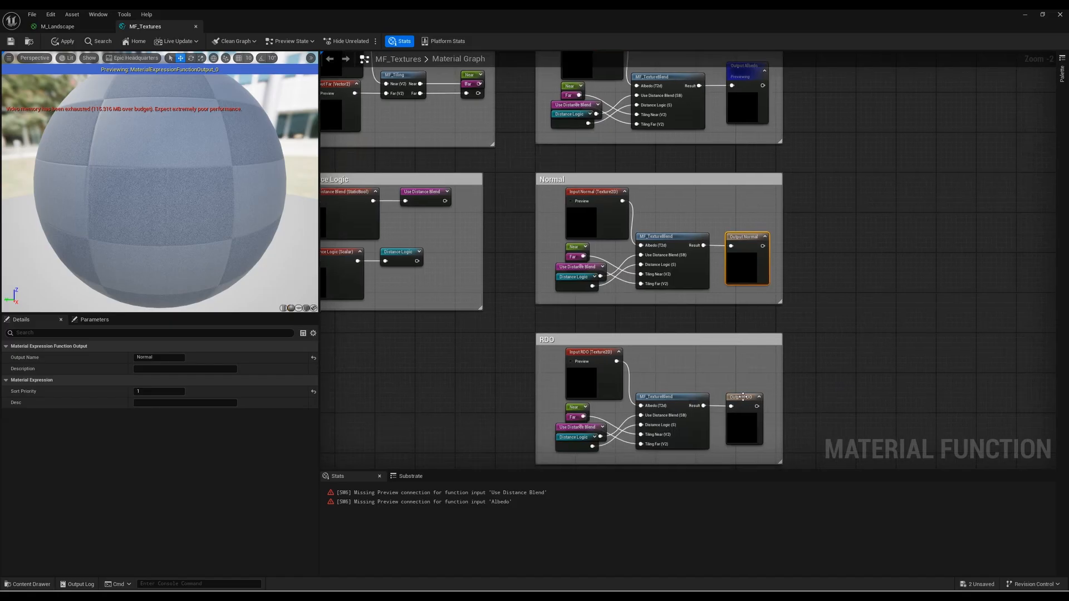
left_click(744, 396)
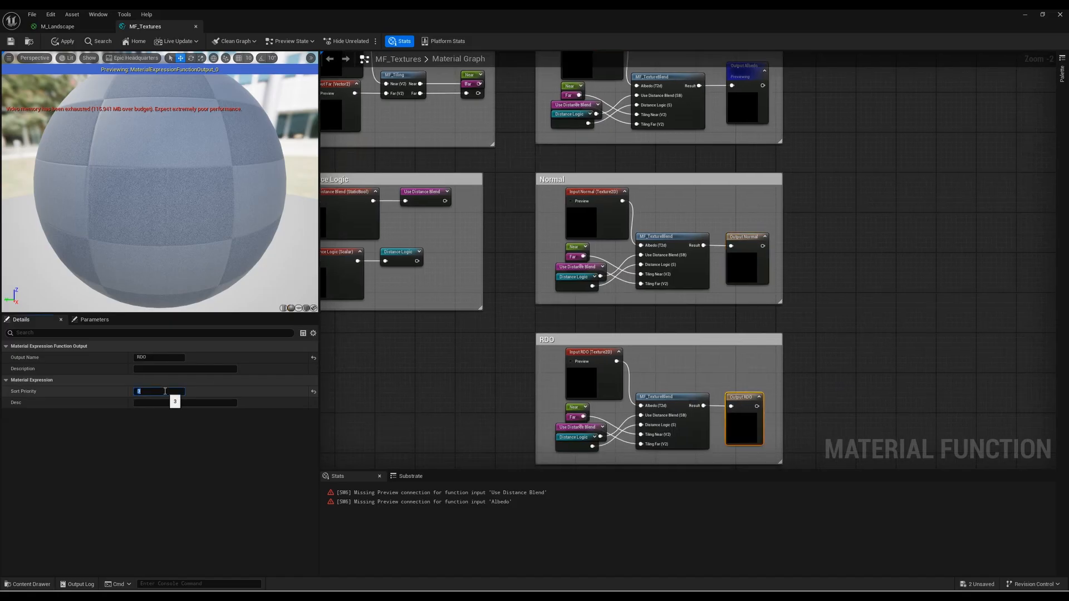
key("Return")
Step: Apply and save the output order changes in MF_Textures and go back to the M_Landscape graph
left_click(60, 40)
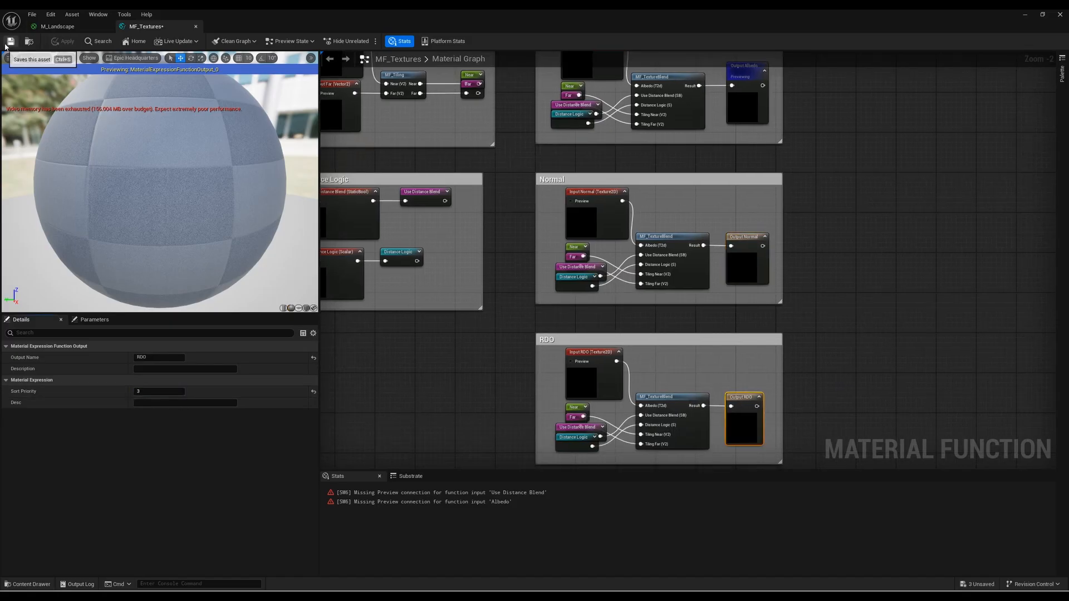
left_click(57, 26)
left_click(650, 220)
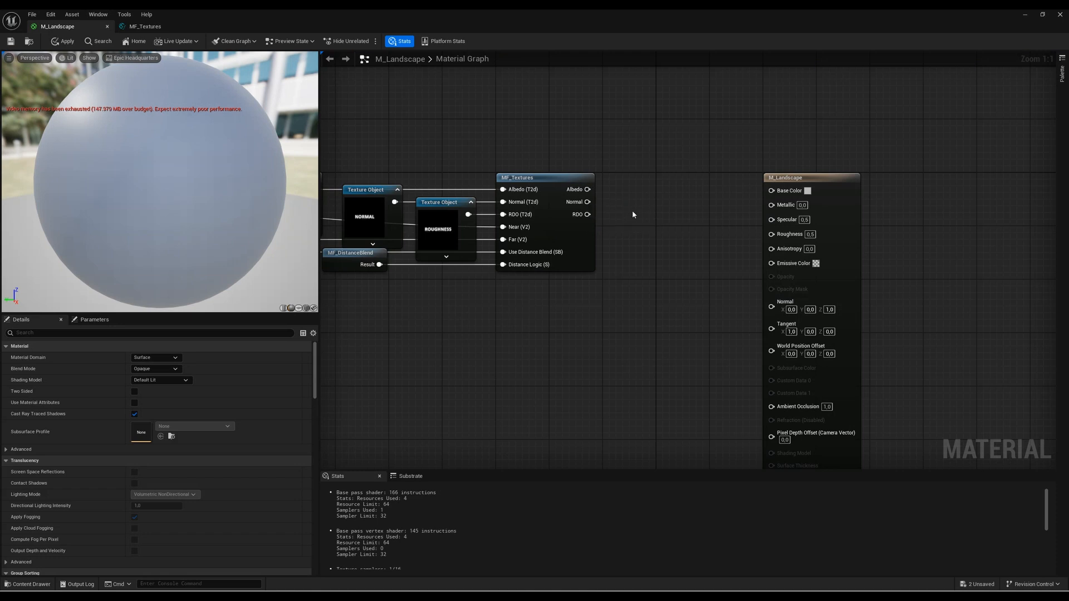
Step: Connect the Albedo output of MF_Textures to Base Color and its Normal output to Normal on M_Landscape
left_click_drag(622, 179, 807, 180)
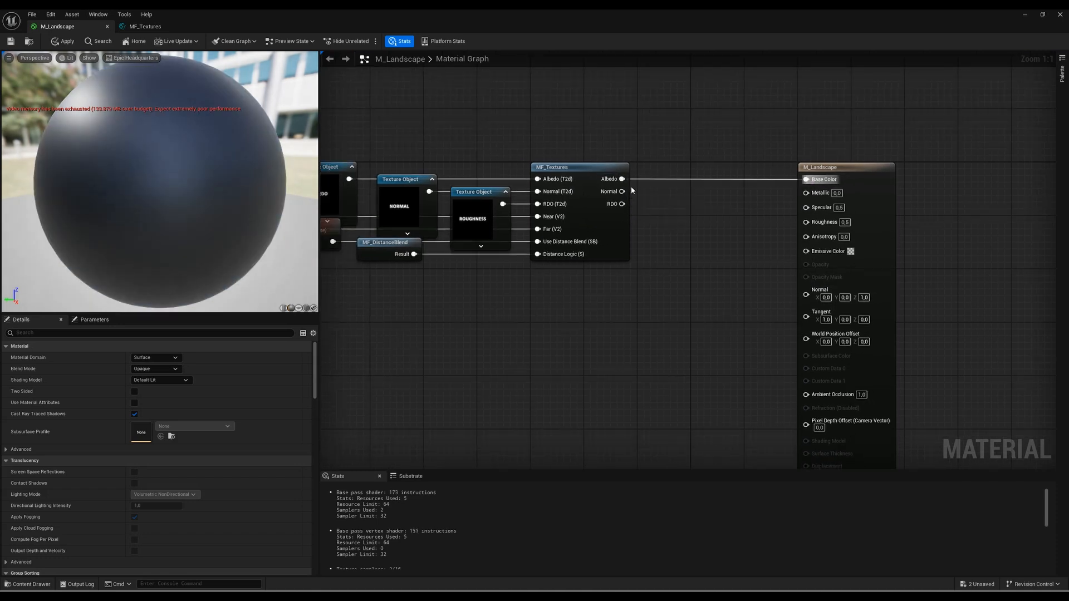
left_click_drag(622, 191, 806, 294)
Step: Add a BreakOutFloat3Components node fed by the RDO output and place it between MF_Textures and M_Landscape
right_click_drag(658, 266, 608, 220)
left_click_drag(572, 158, 626, 273)
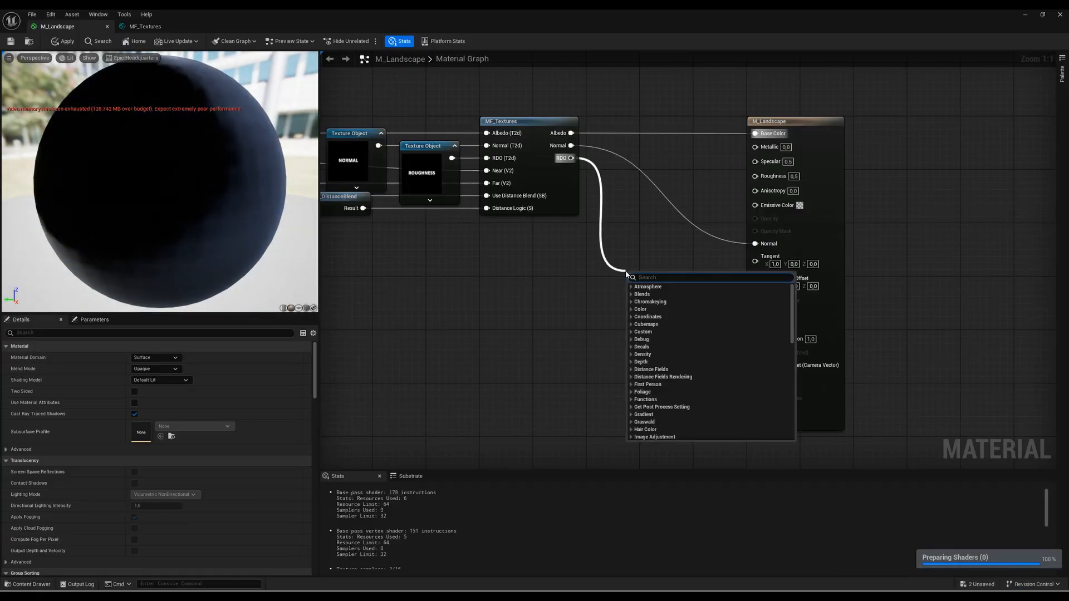
type("bre")
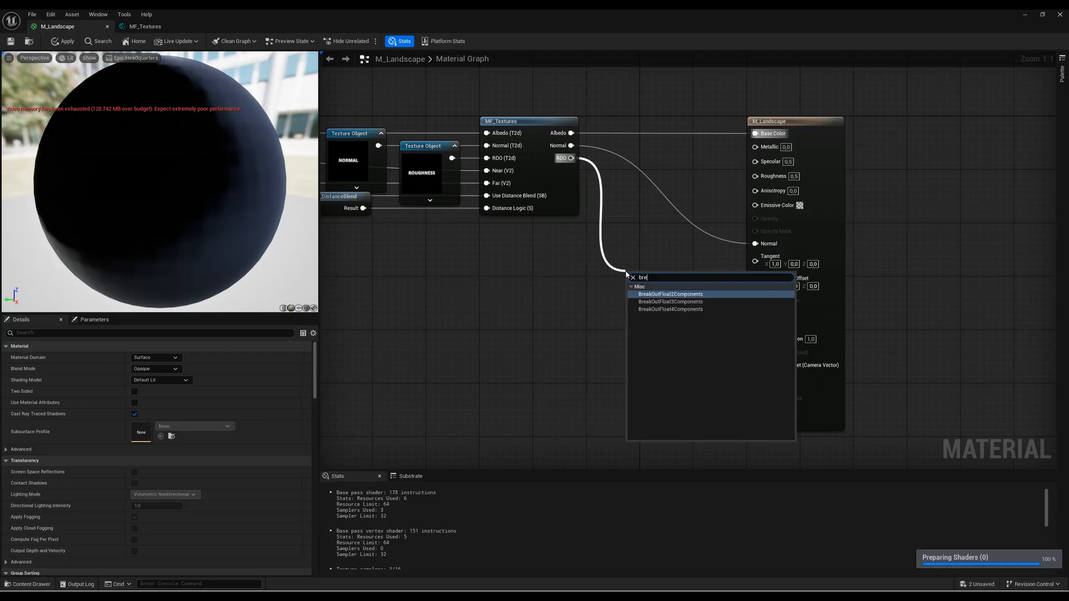
type("ak out")
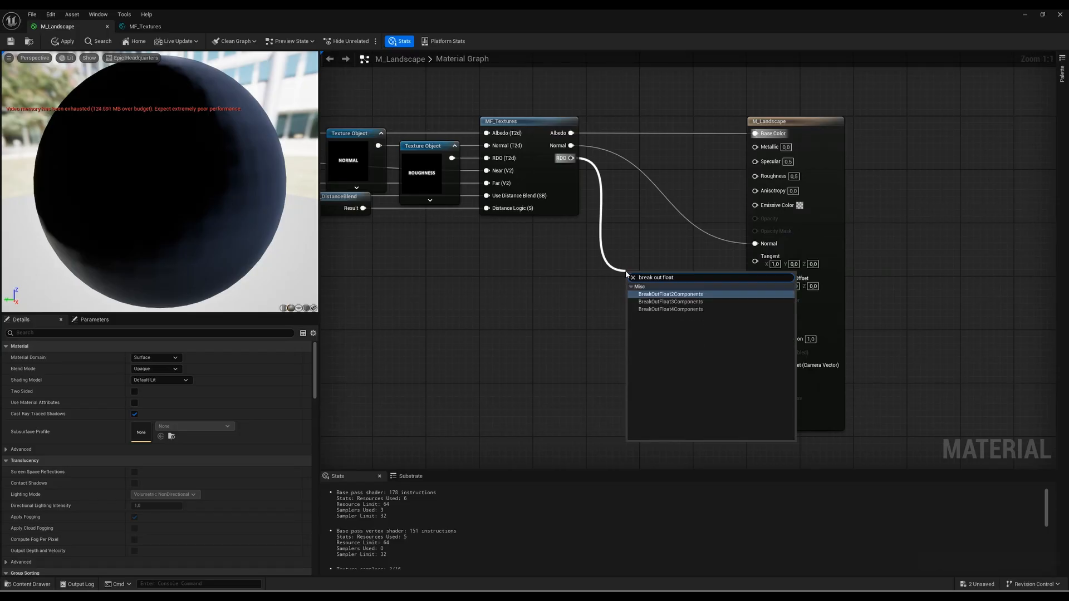
type(" float")
left_click(670, 301)
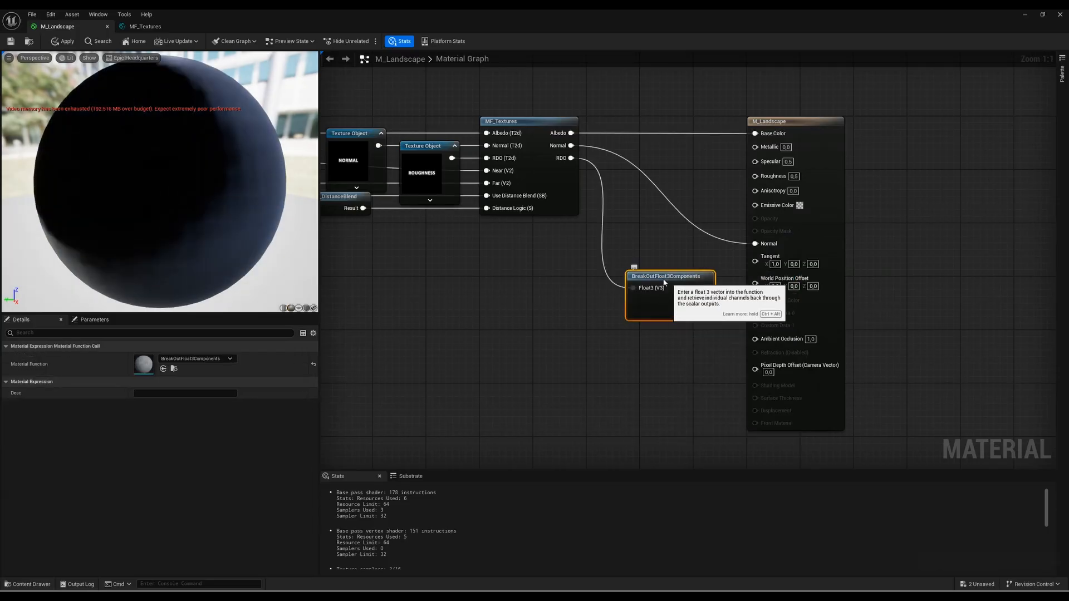
left_click_drag(665, 278, 677, 155)
Step: Insert a reroute point in the Normal wire, route it below BreakOutFloat3Components and straighten its connection to M_Landscape
left_click(675, 211)
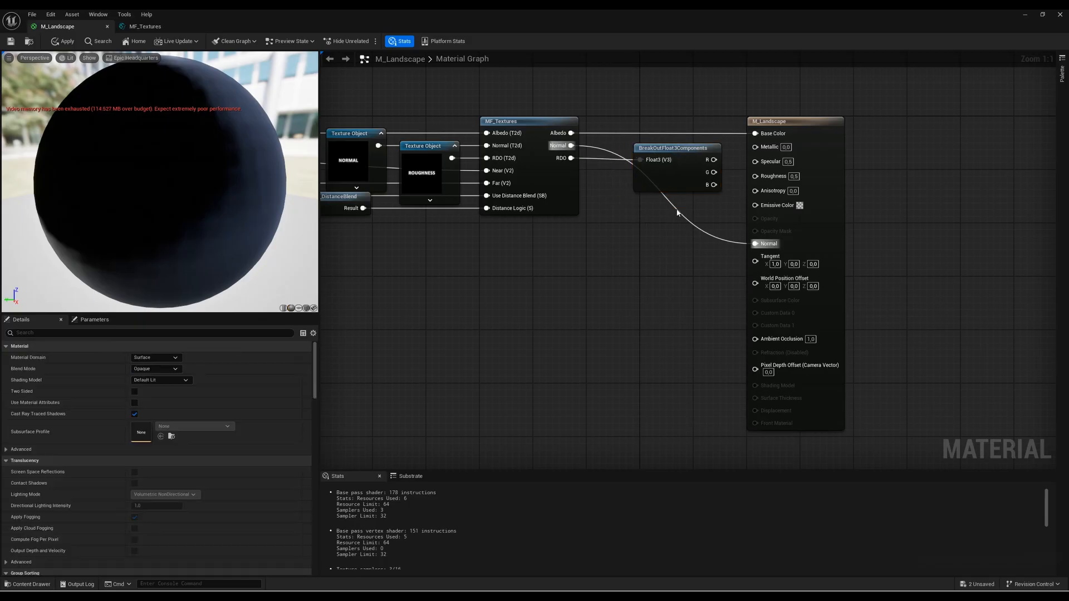
double_click(677, 210)
left_click_drag(675, 209, 624, 245)
right_click(756, 243)
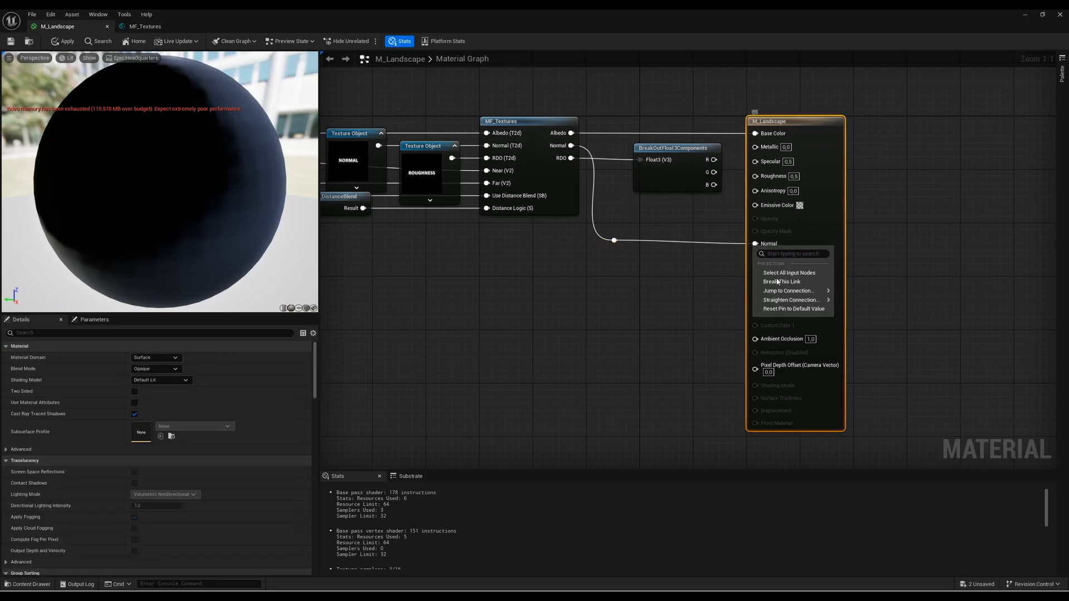
mouse_move(805, 301)
left_click(902, 311)
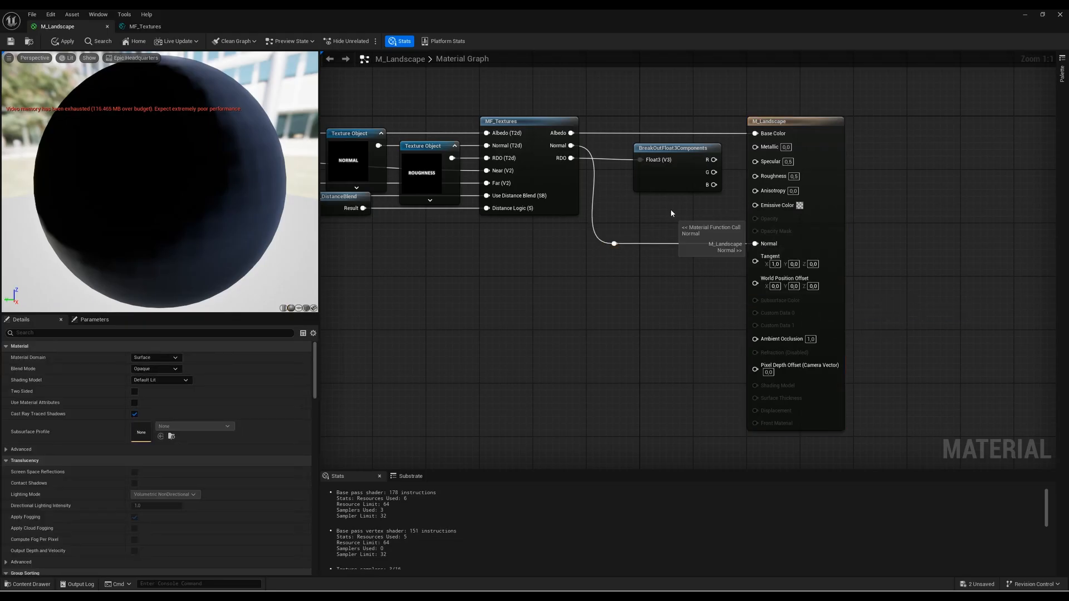
Step: Straighten the connection from the RDO output of MF_Textures to the Float3 input of BreakOutFloat3Components
right_click(571, 159)
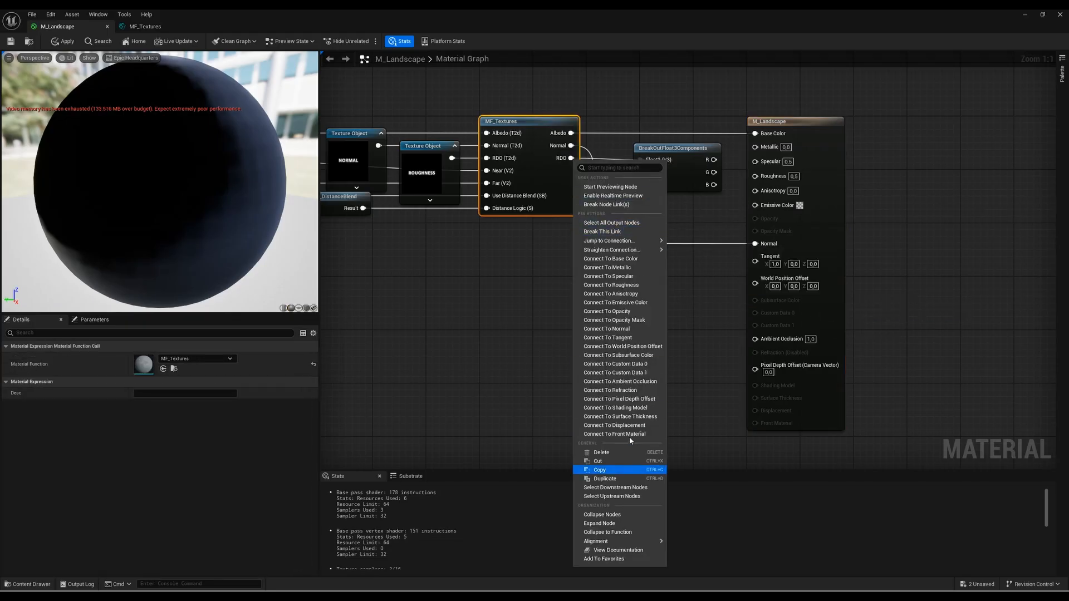
mouse_move(628, 250)
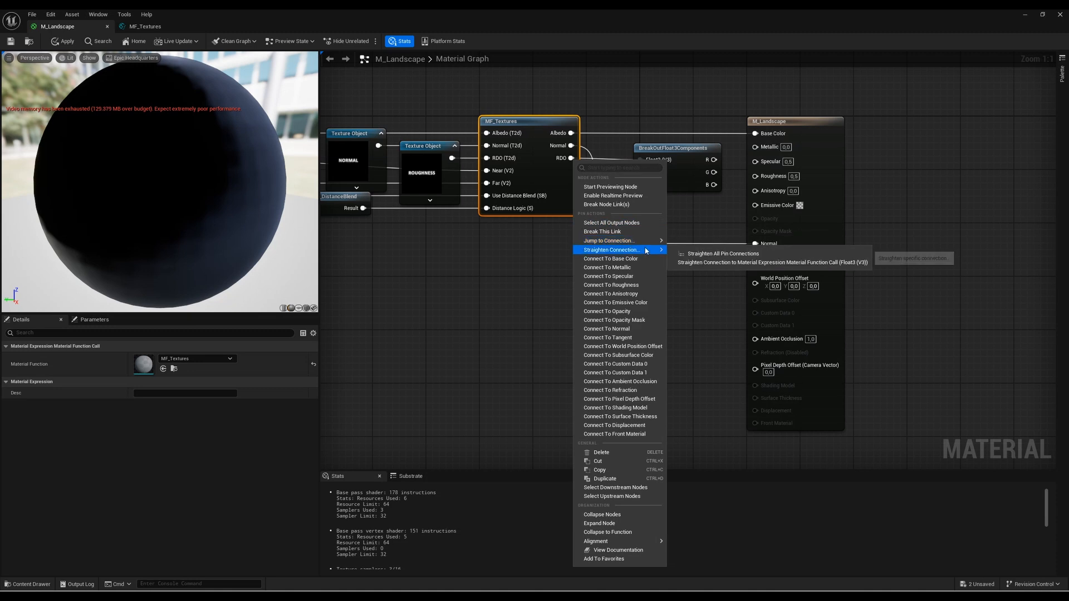
left_click(725, 265)
left_click(687, 269)
Step: Connect the R output of BreakOutFloat3Components to Roughness on M_Landscape and move the node closer to MF_Textures
right_click_drag(715, 203, 653, 205)
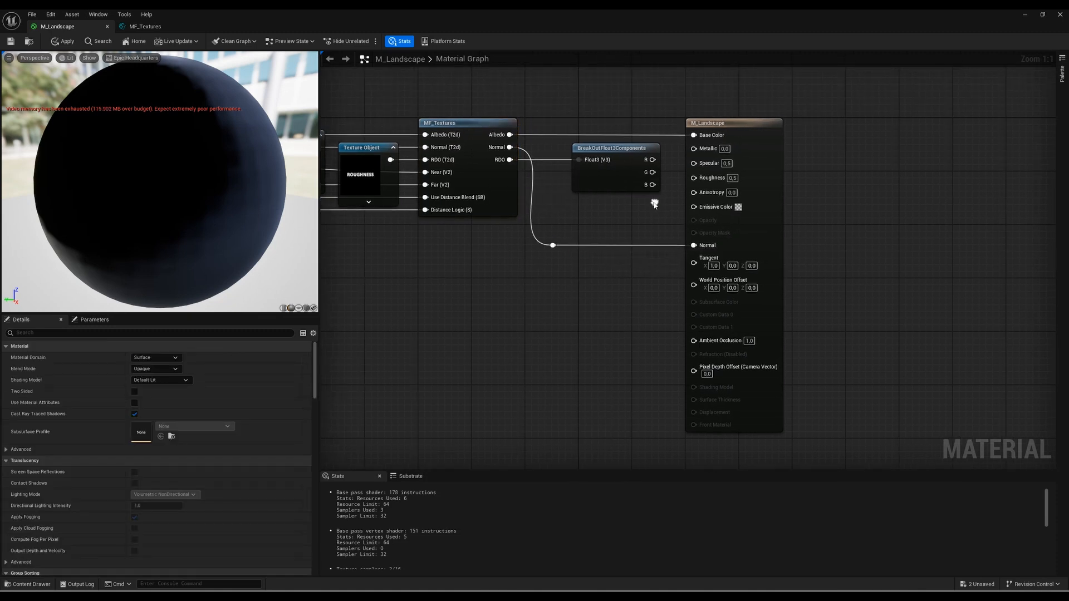
left_click_drag(652, 159, 694, 177)
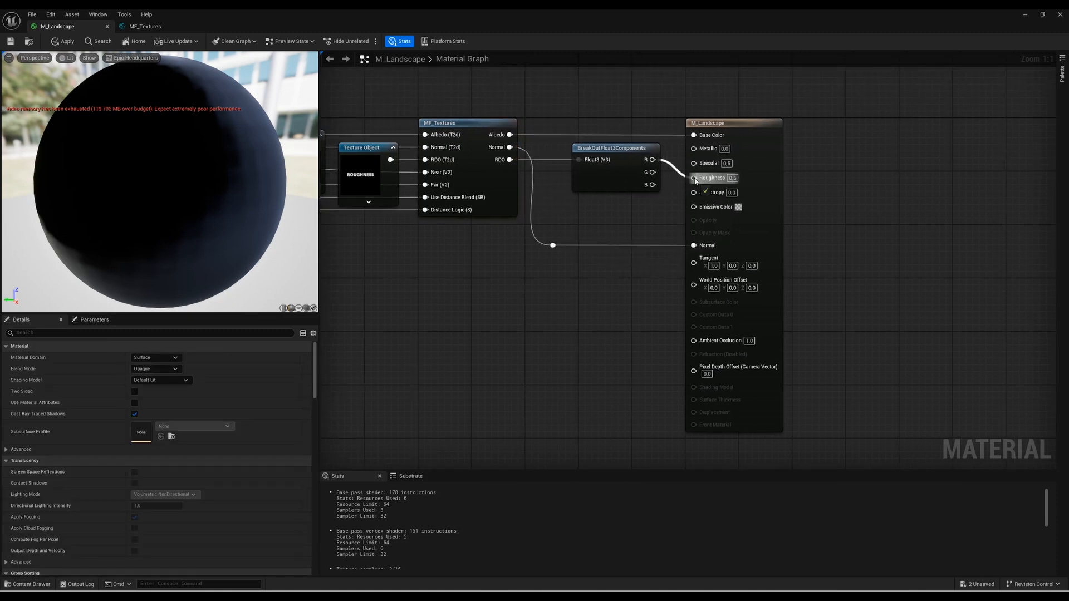
left_click(613, 153)
left_click_drag(614, 154, 587, 154)
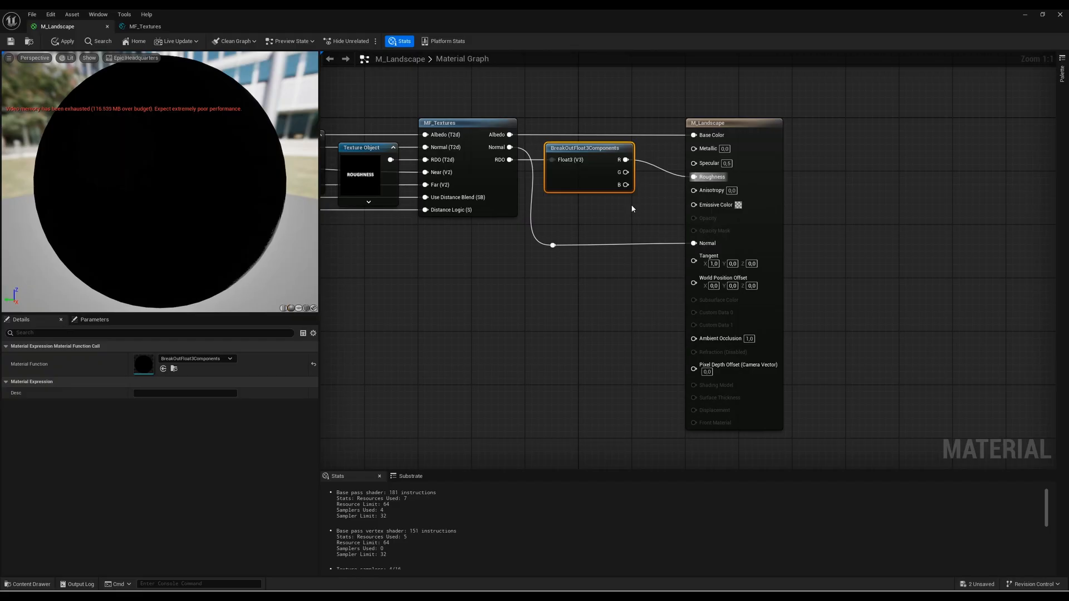
Step: Insert a reroute point in the wire from R to Roughness and place it just before M_Landscape
left_click(646, 164)
double_click(651, 166)
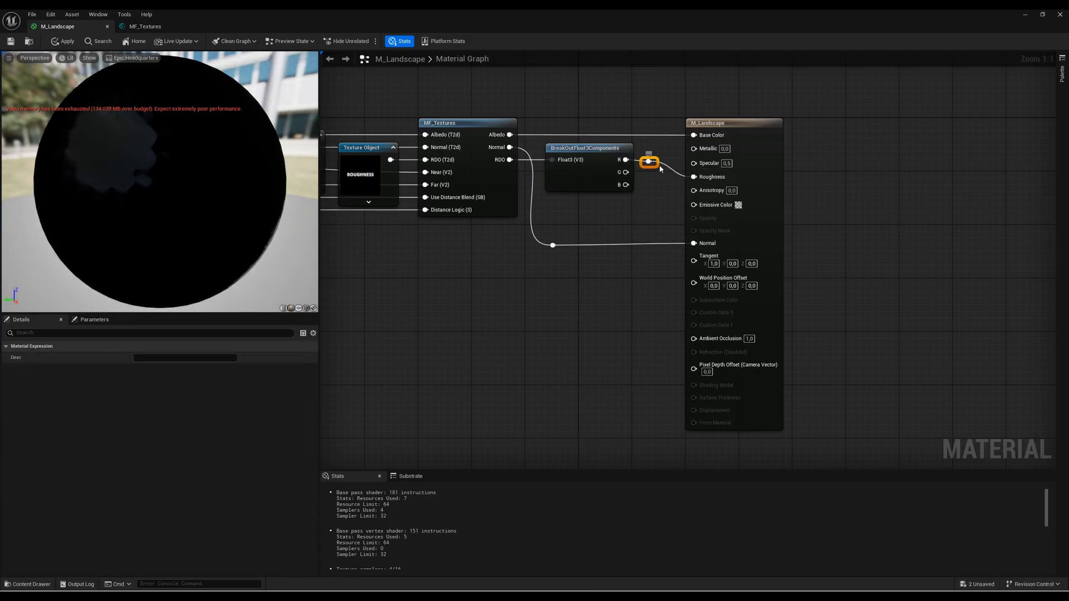
left_click_drag(650, 166, 676, 173)
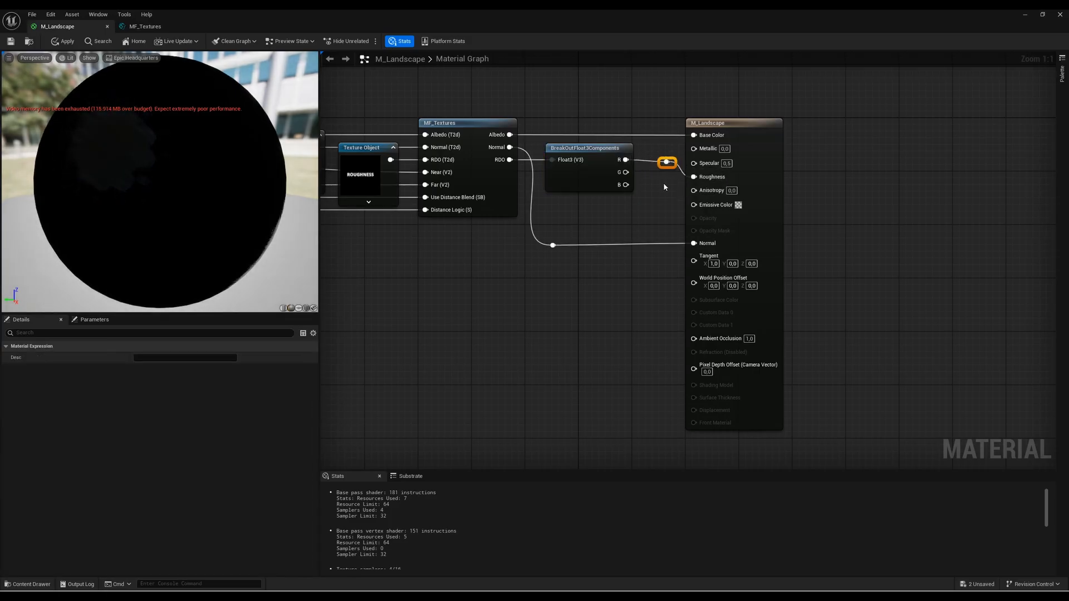
left_click(672, 180)
left_click(670, 160)
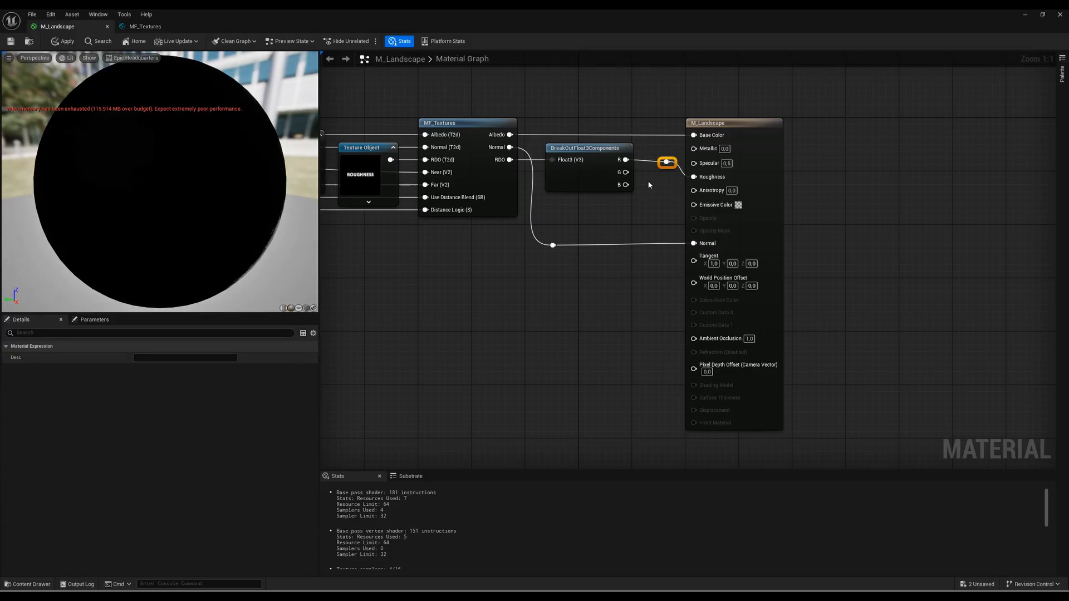
Step: Straighten the connection from the R output of BreakOutFloat3Components to its reroute point
right_click(624, 160)
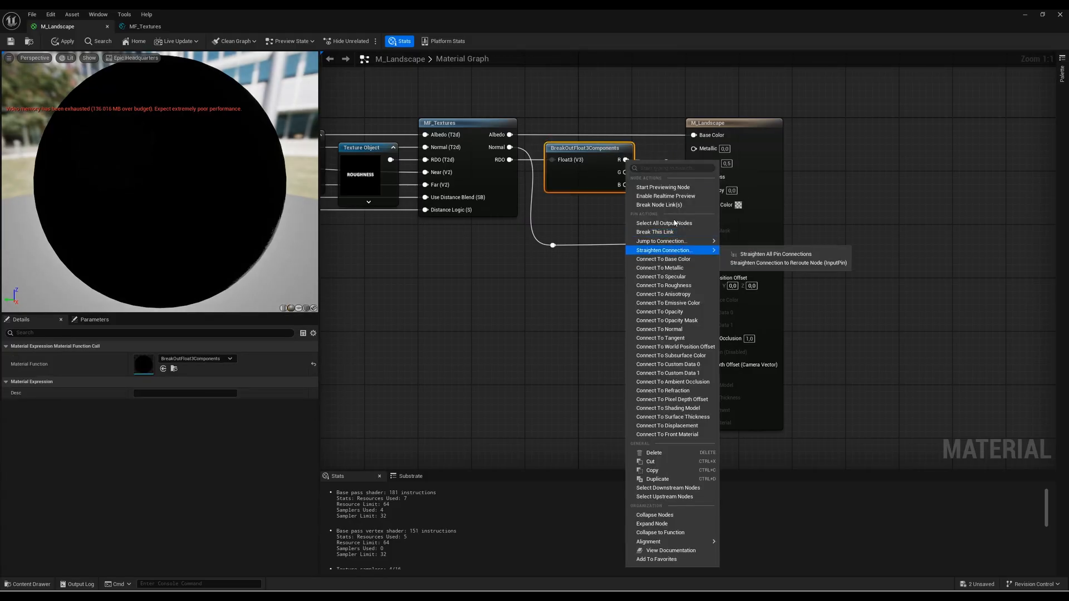
left_click(773, 263)
left_click(654, 186)
left_click(666, 160)
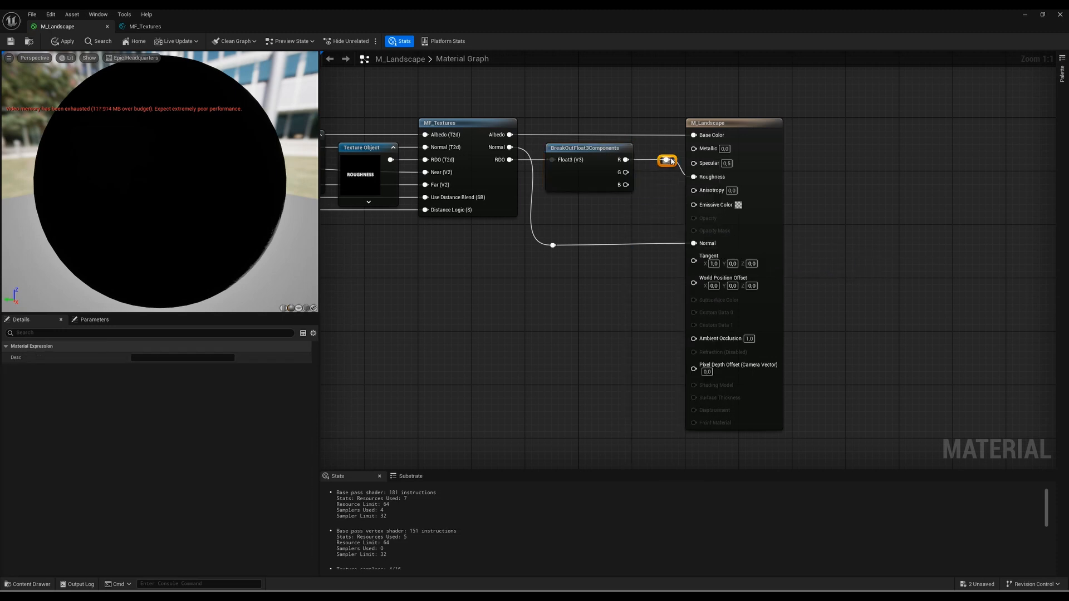
key("Right")
left_click(872, 230)
Step: Shift M_Landscape and the Roughness reroute point together to the right, making room after BreakOutFloat3Components
key("Home")
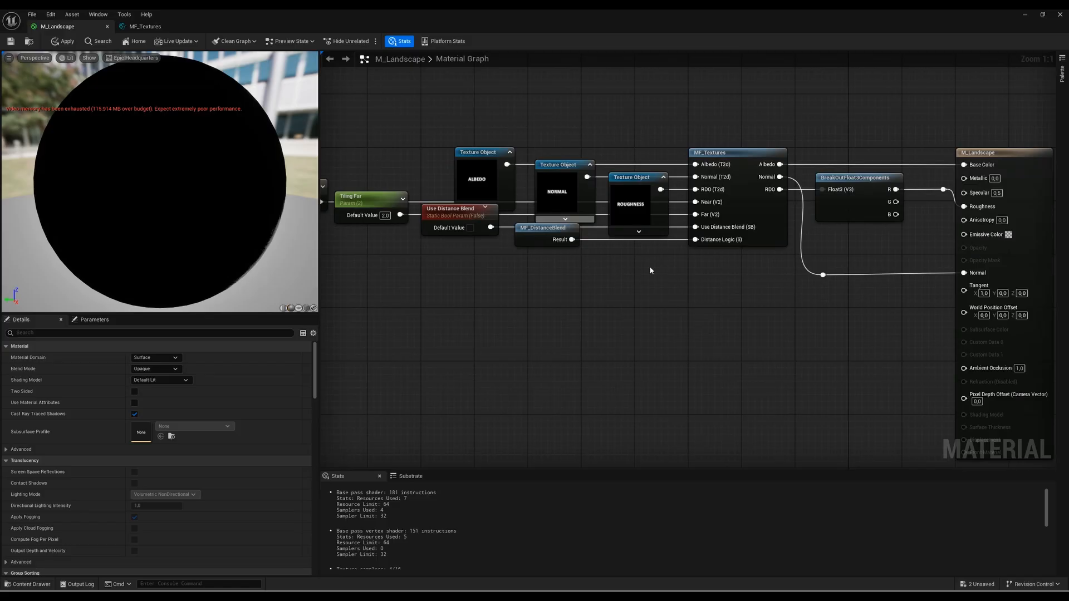
right_click_drag(651, 270, 617, 271)
right_click_drag(883, 330, 718, 267)
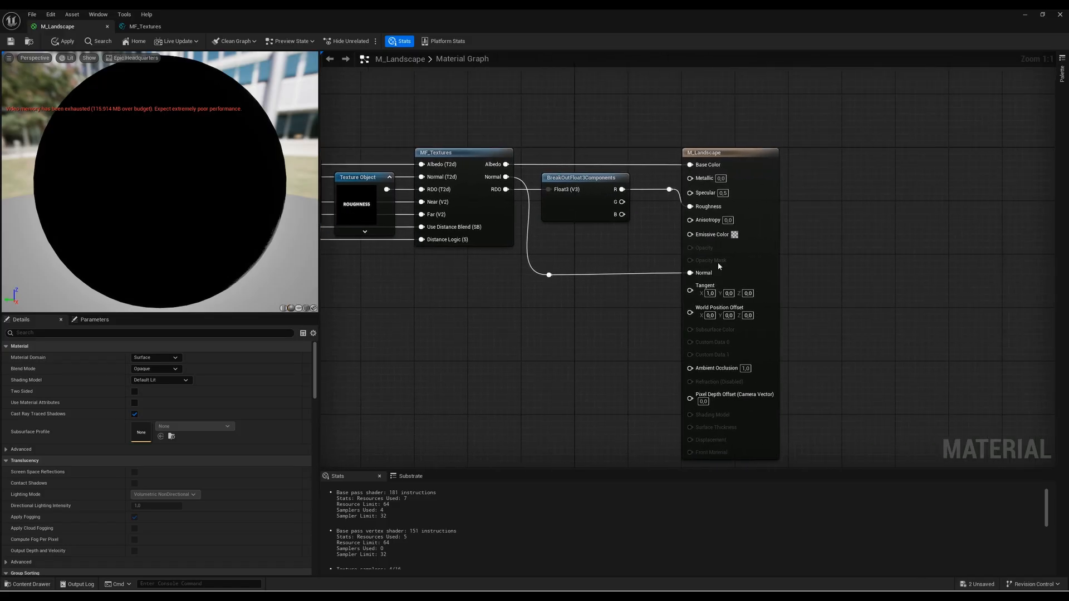
left_click_drag(671, 264, 723, 164)
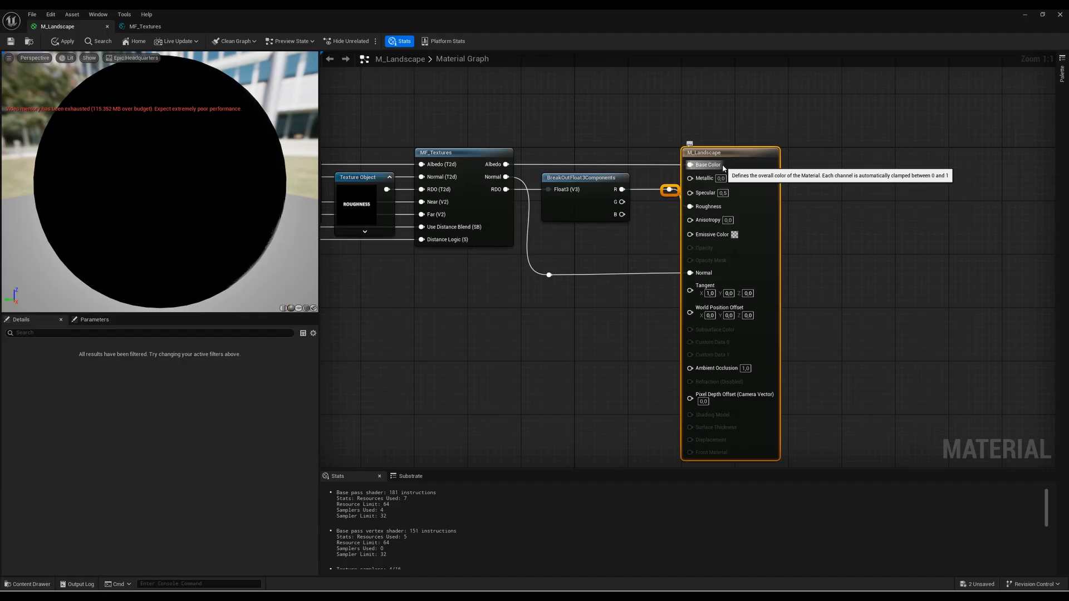
key("Right")
key("Right")
key("Right")
key("Right")
key("Right")
key("Right")
key("Right")
key("Right")
key("Right")
key("Right")
key("Right")
key("Right")
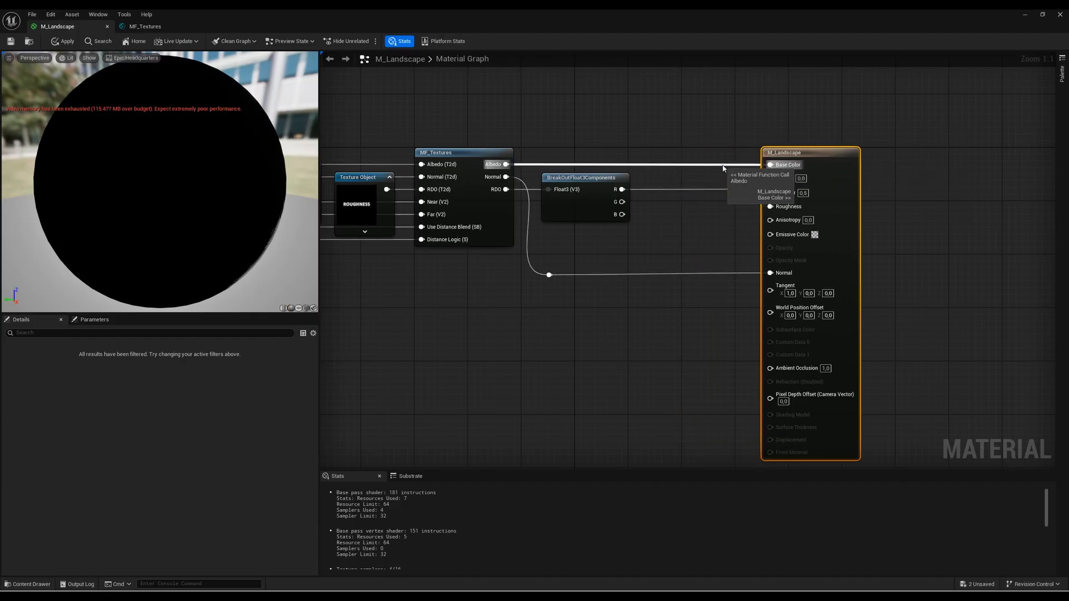
left_click(700, 225)
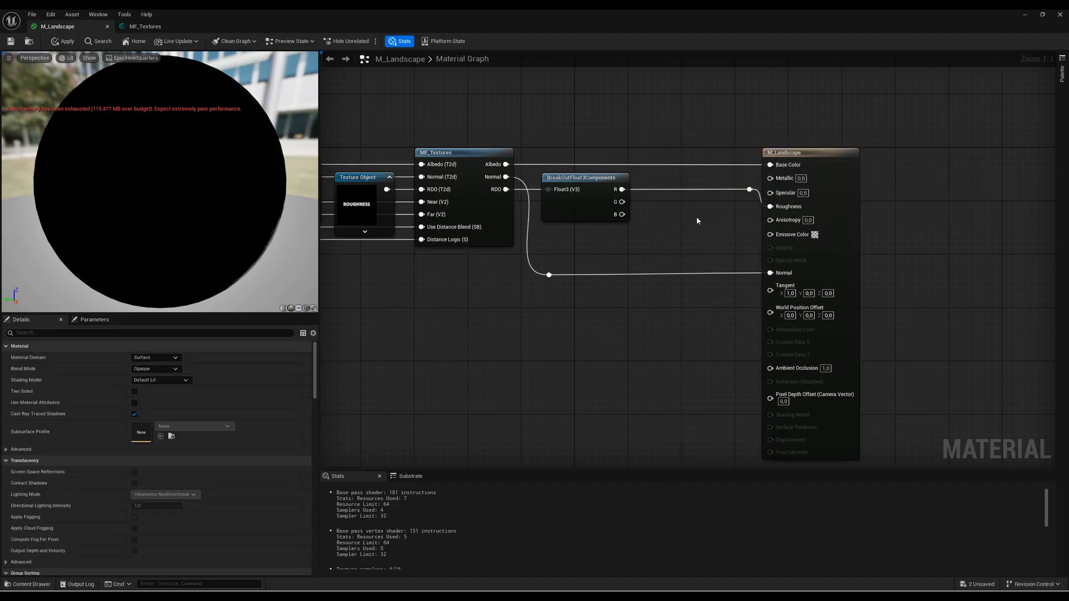
Step: Add a Multiply node combining Albedo with the B output of BreakOutFloat3Components, and connect its result to Base Color
left_click(696, 217)
left_click_drag(622, 214, 703, 235)
left_click_drag(621, 215, 770, 165)
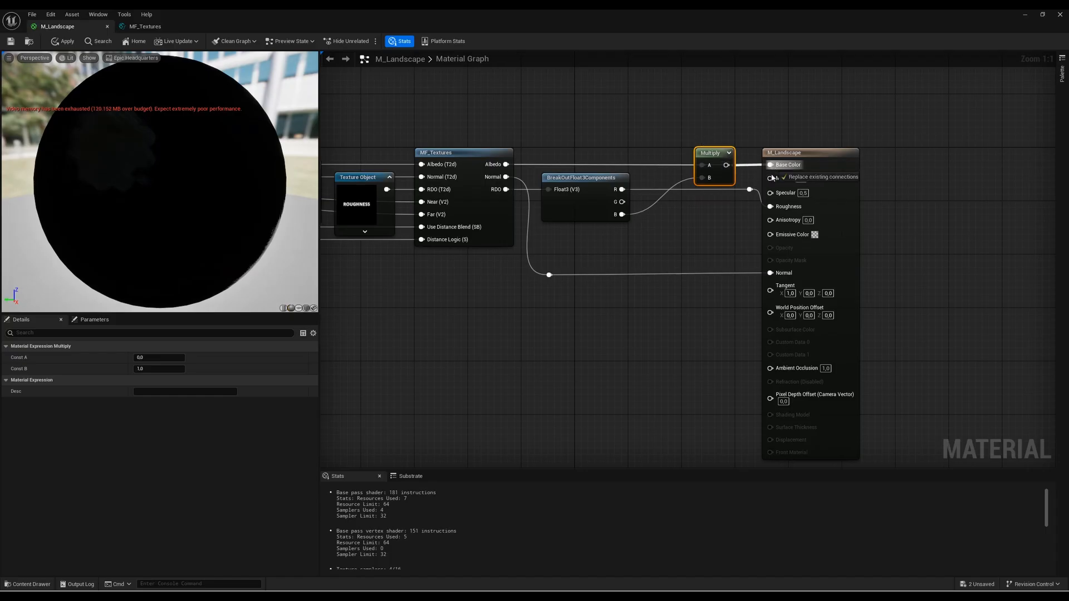
left_click(717, 195)
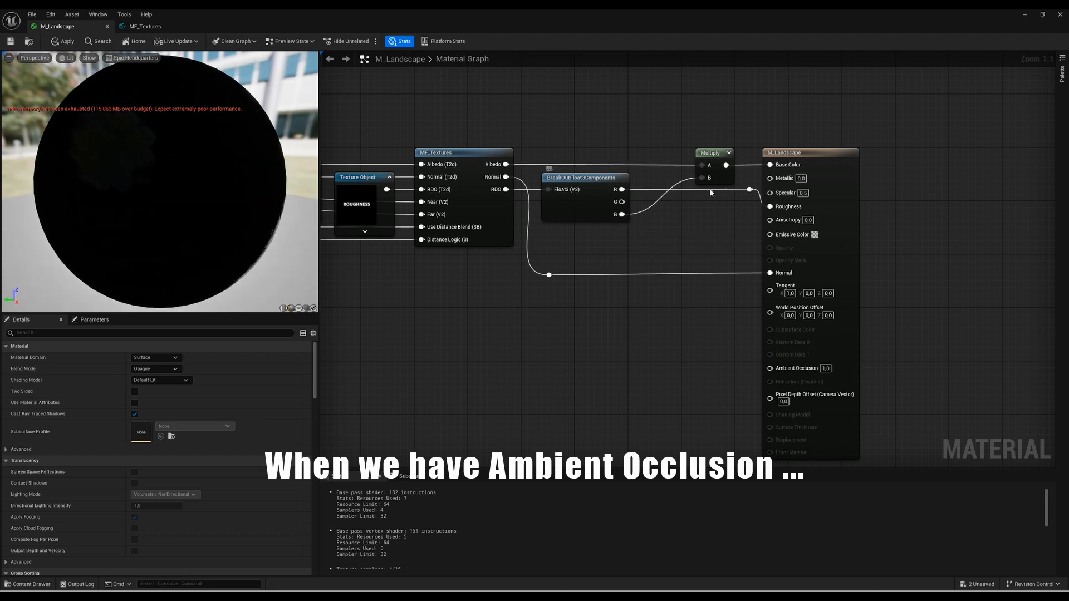
left_click(719, 156)
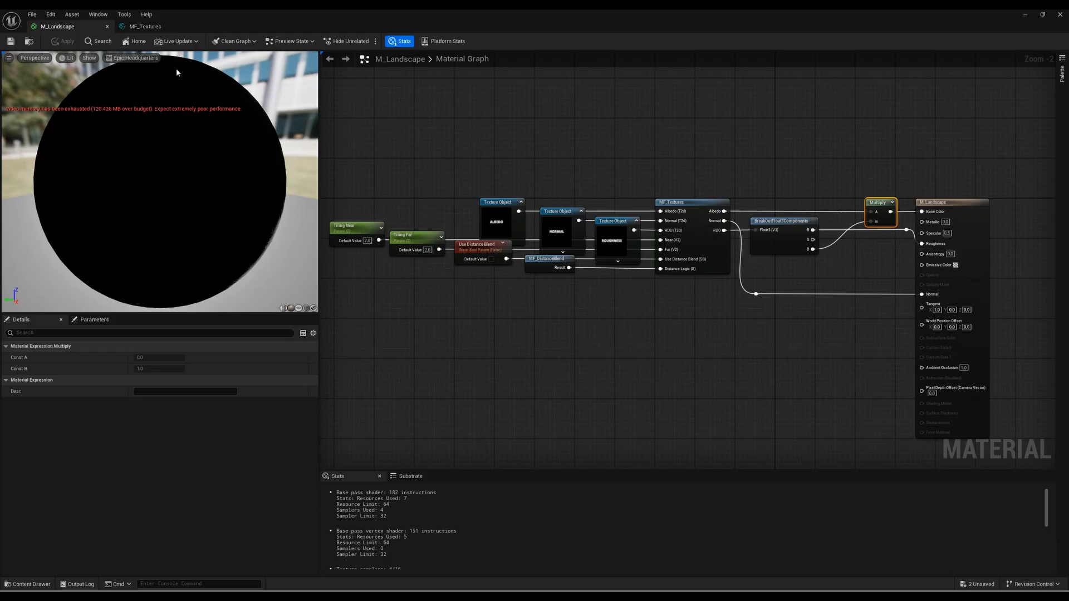
Step: Switch to the MF_Textures graph and move the Near and Far nodes below Distance Logic in the Albedo group
left_click(140, 29)
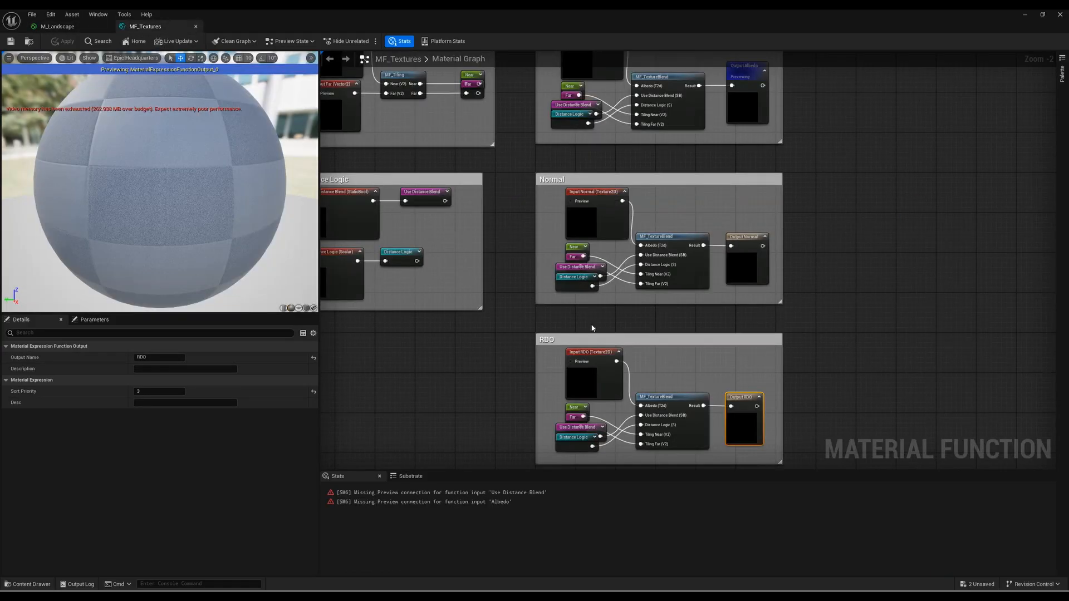
right_click_drag(518, 247, 722, 270)
scroll(566, 207, "up", 1)
right_click_drag(616, 156, 604, 205)
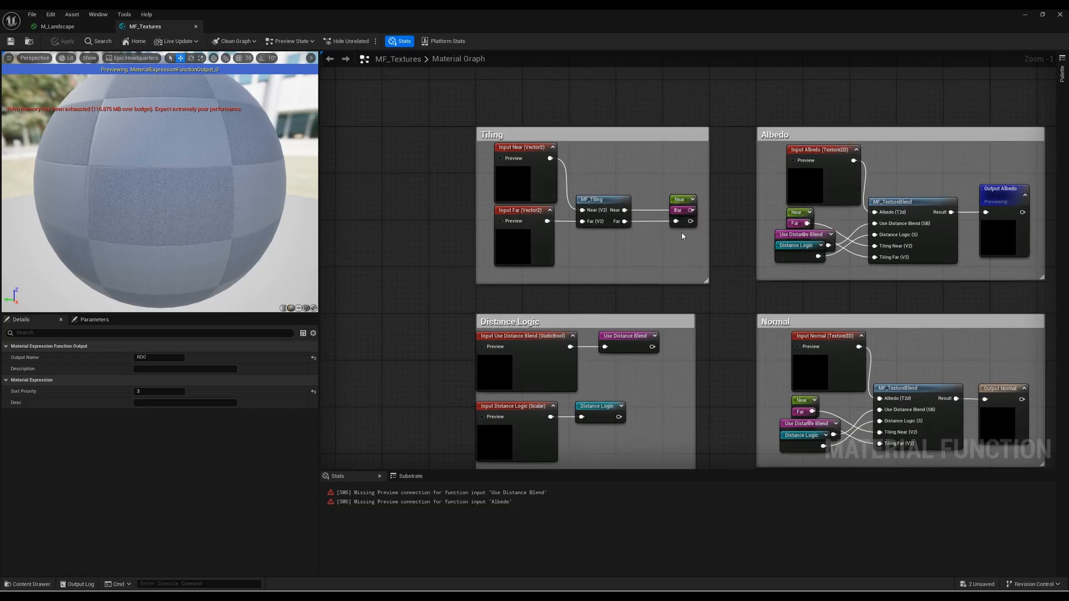
right_click_drag(696, 216, 583, 177)
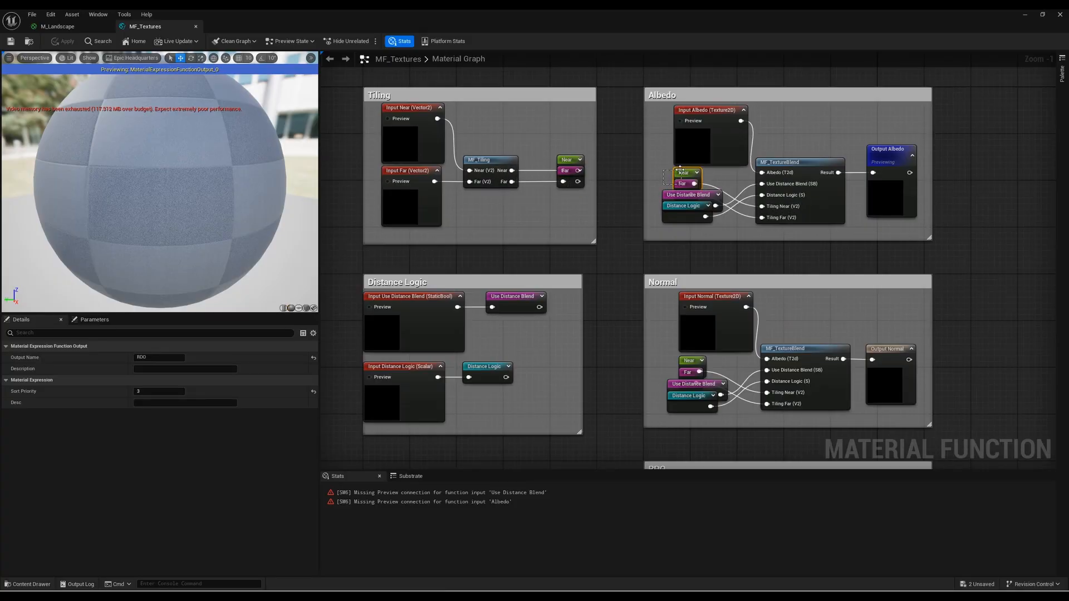
left_click_drag(680, 170, 679, 170)
left_click_drag(682, 173, 646, 187)
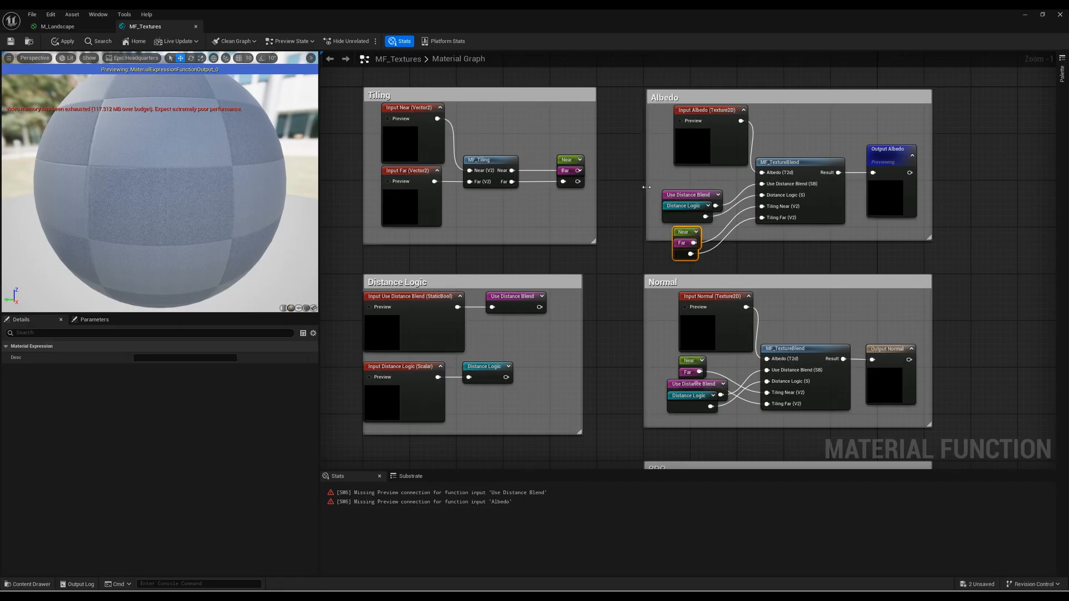
Step: Stack Use Distance Blend and Distance Logic above Near and Far and straighten their wires into MF_TextureBlend
left_click_drag(655, 223, 679, 173)
left_click_drag(657, 263, 793, 171)
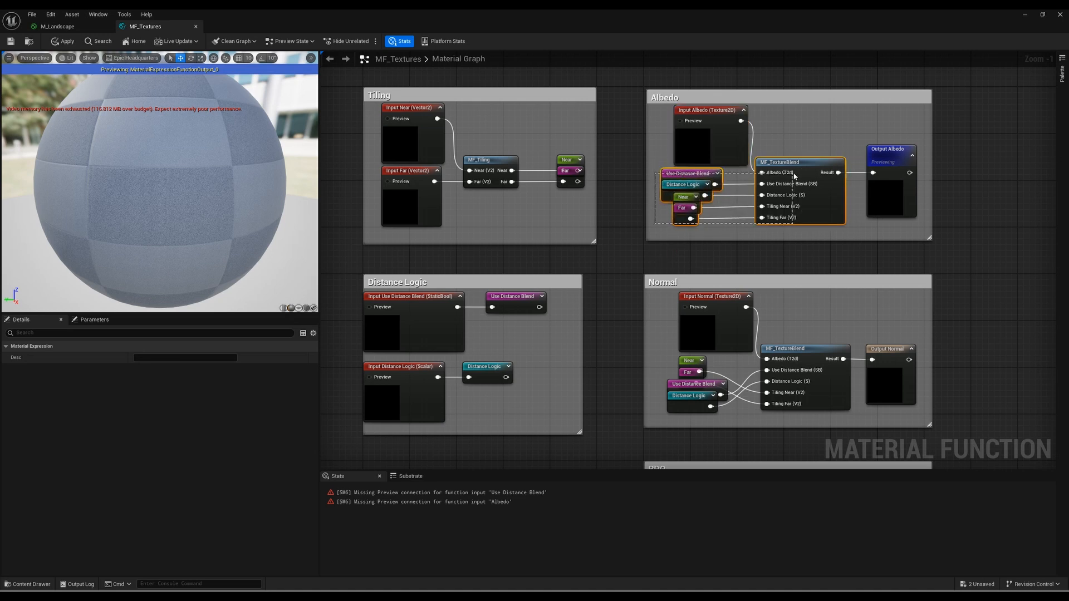
key("q")
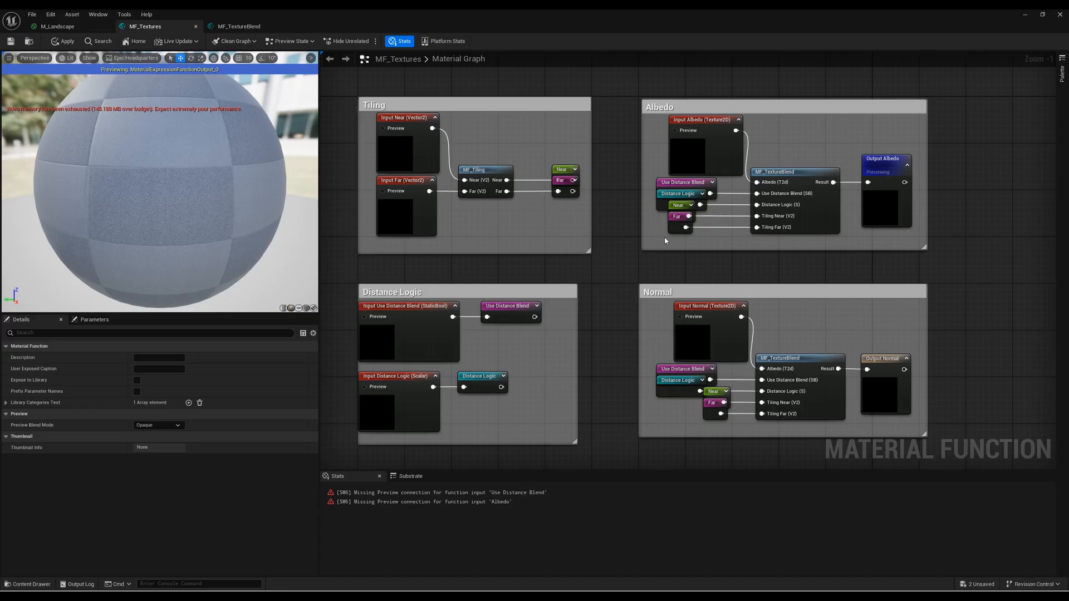
Step: Review the node order and wiring in the Albedo, Normal and RDO groups of MF_Textures
left_click_drag(707, 212, 914, 119)
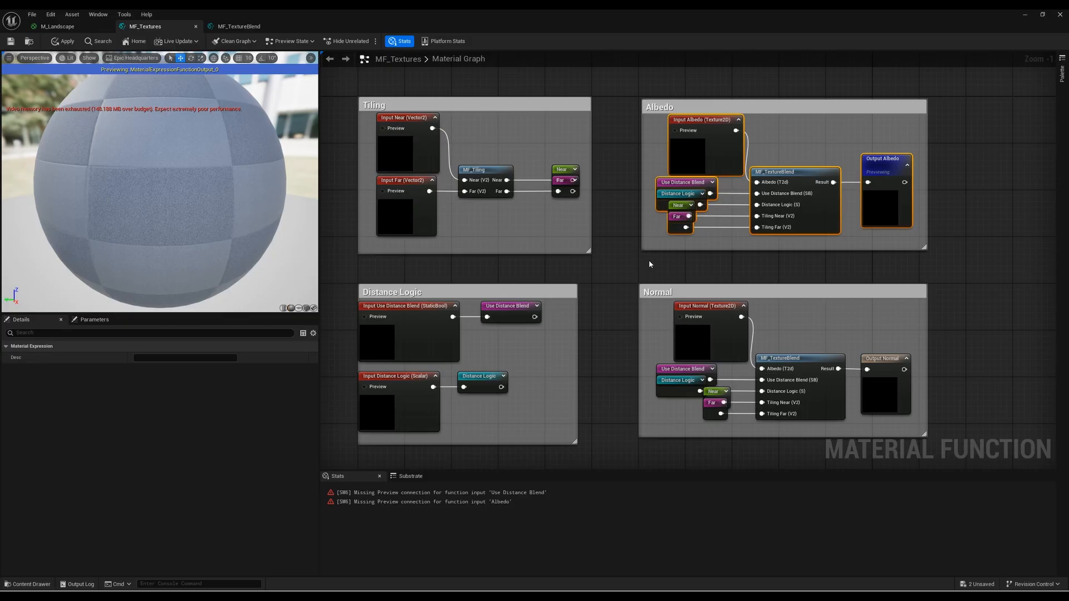
scroll(604, 303, "down", 2)
right_click_drag(682, 412, 698, 273)
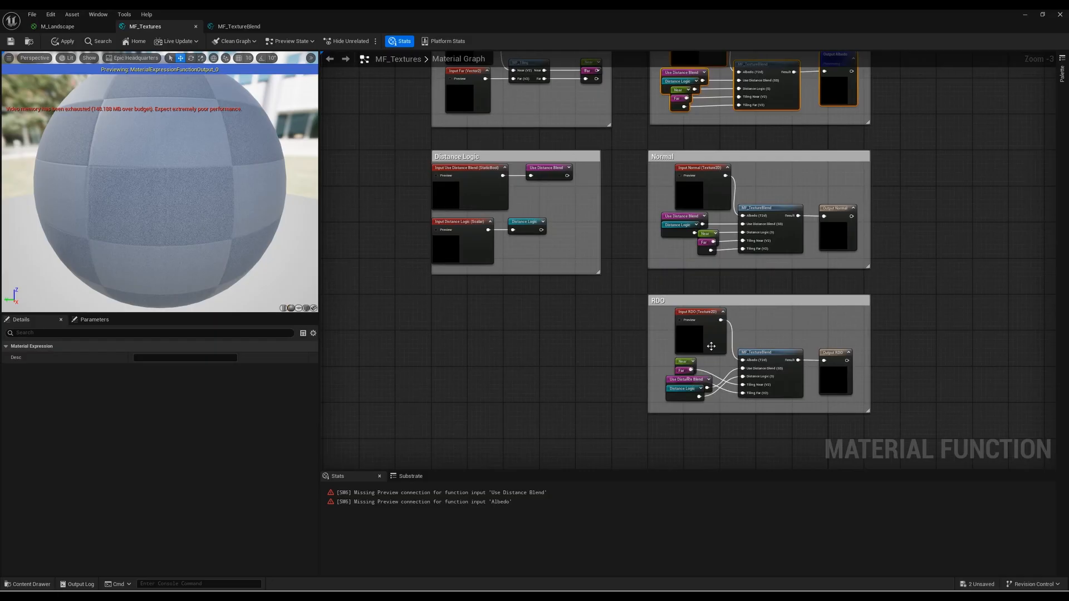
right_click_drag(639, 383, 623, 368)
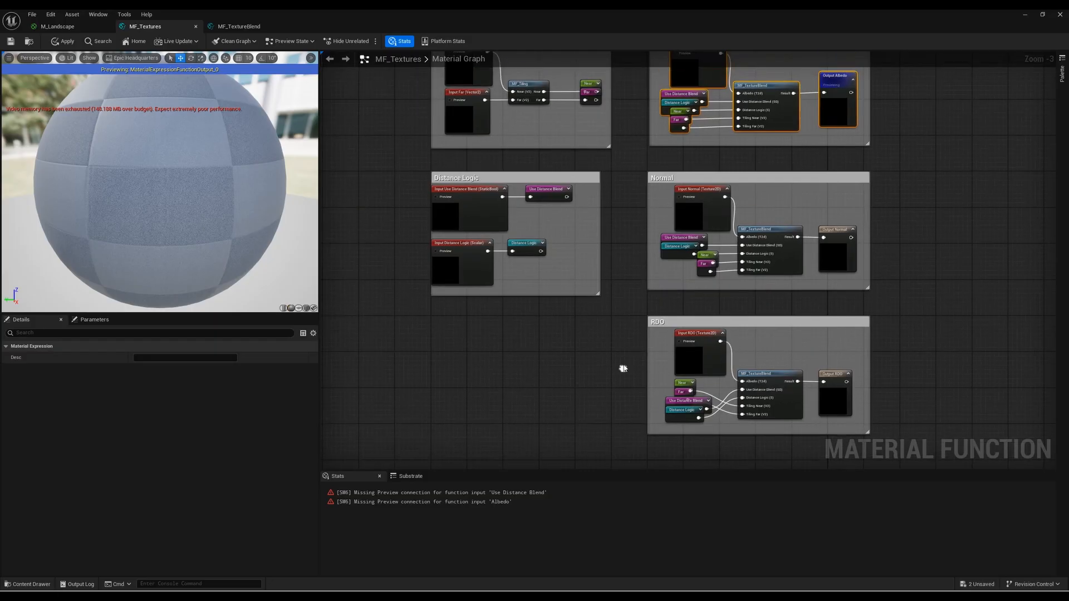
right_click_drag(630, 229, 609, 355)
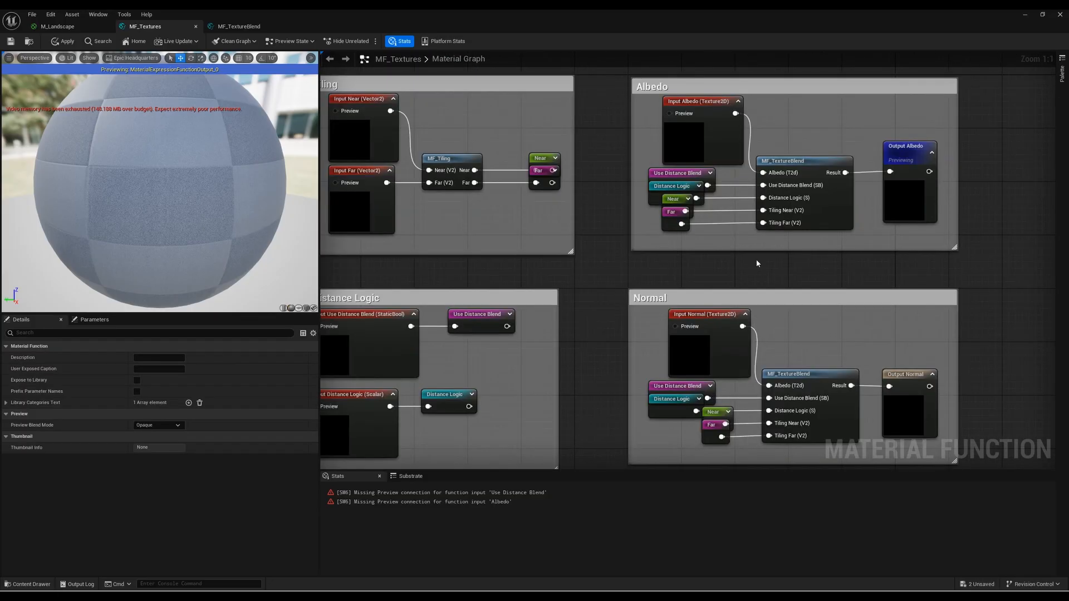
left_click_drag(731, 168, 665, 190)
left_click(654, 205)
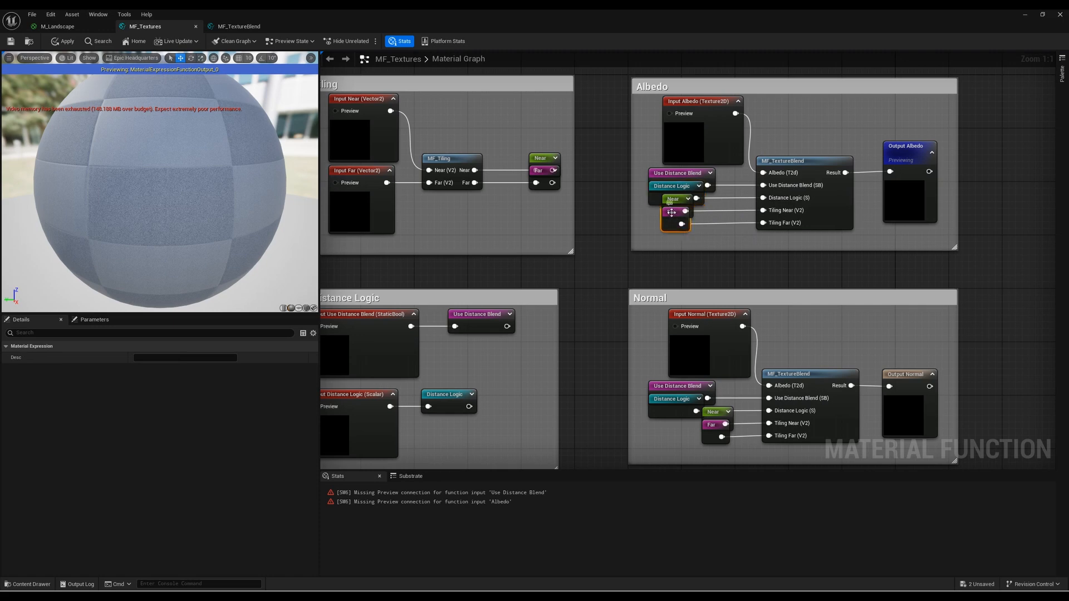
scroll(619, 292, "down", 3)
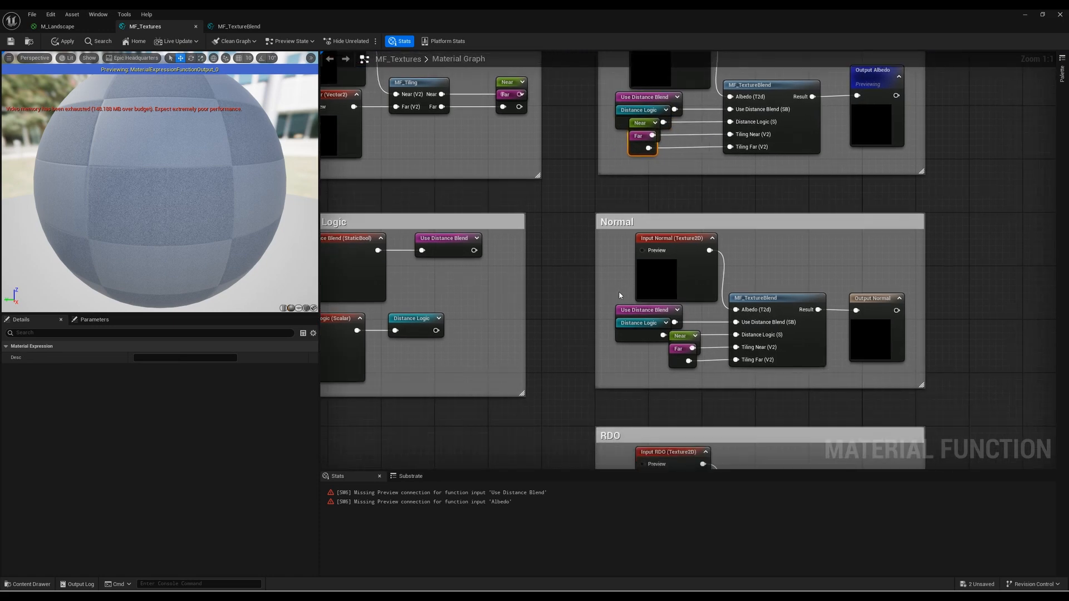
left_click_drag(588, 437, 660, 286)
left_click(596, 252)
right_click_drag(599, 184, 603, 275)
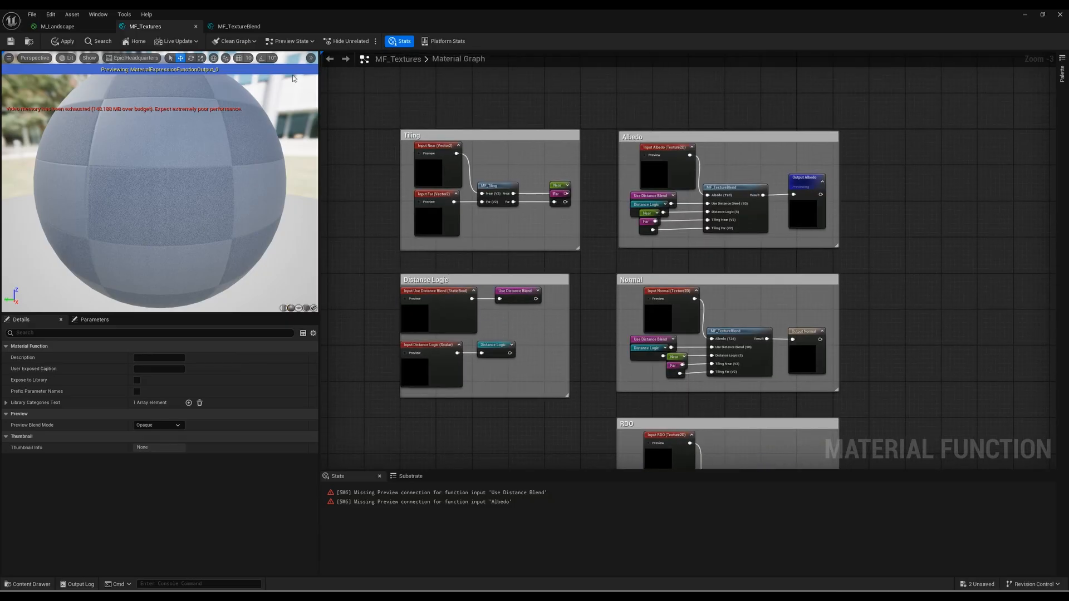
Step: Close the MF_TextureBlend and MF_Textures editors and return to the M_Landscape graph
left_click(276, 29)
left_click(285, 28)
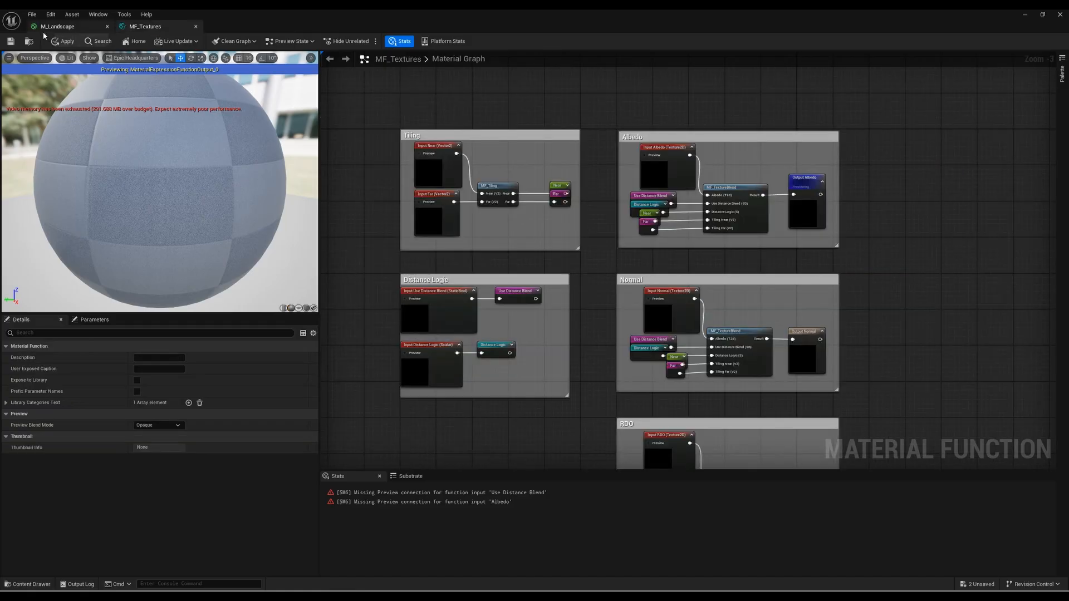
left_click(195, 26)
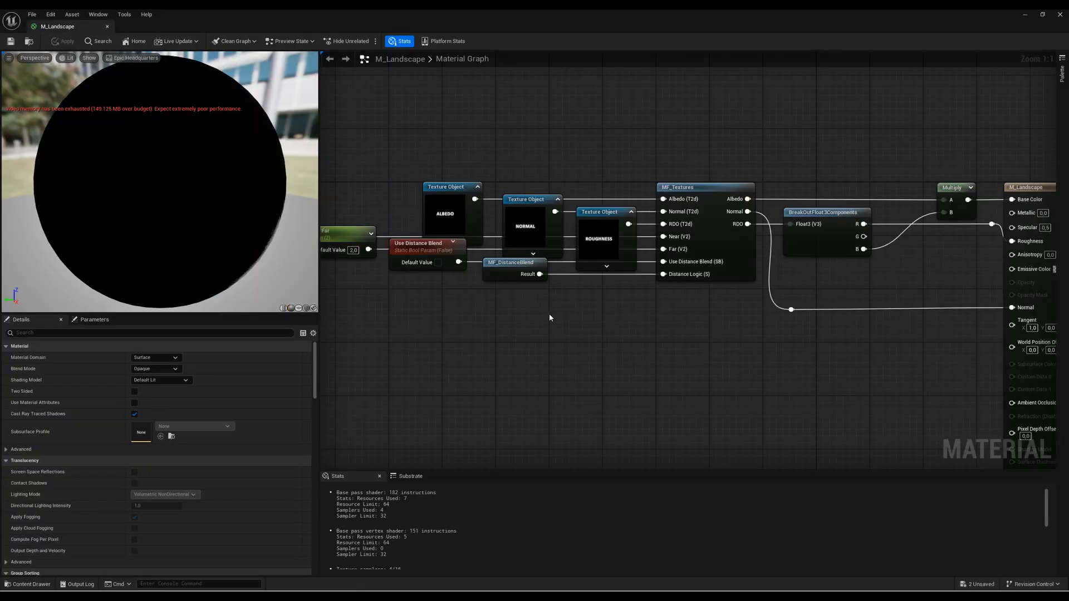
Step: Review the texture objects, distance blend nodes and output wiring around MF_Textures in the M_Landscape graph
right_click_drag(538, 183, 595, 184)
left_click_drag(537, 149, 752, 226)
right_click(771, 350)
left_click(790, 323)
right_click_drag(733, 280, 584, 279)
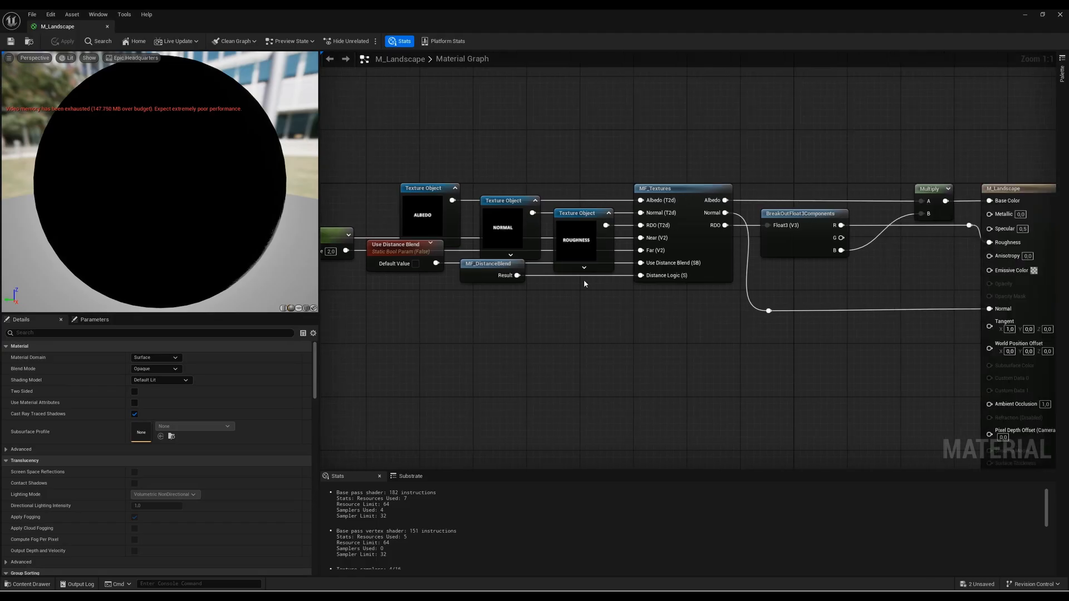
left_click_drag(510, 210, 573, 225)
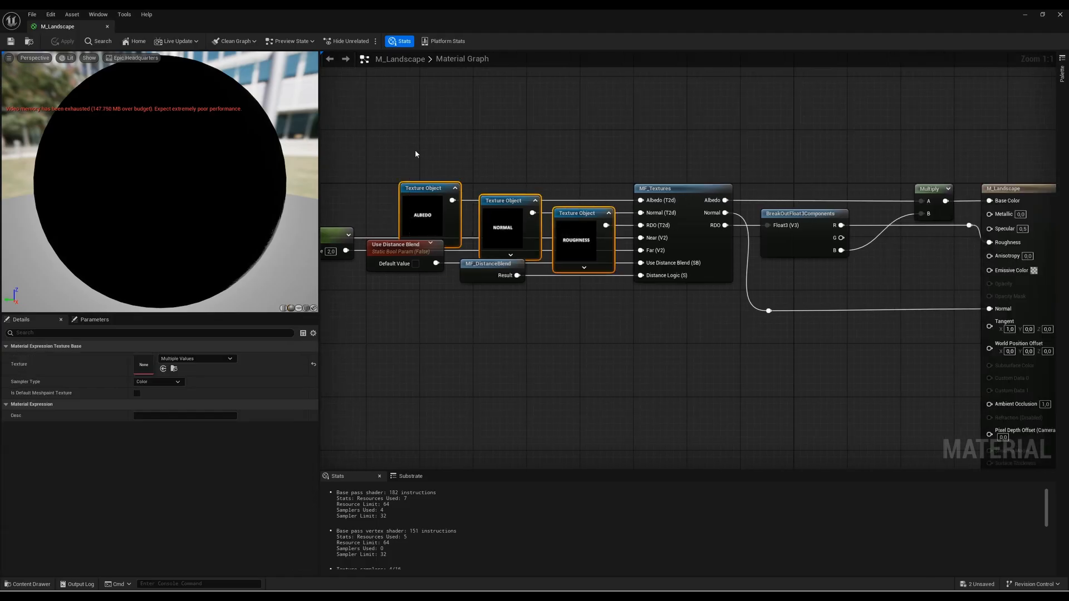
left_click(582, 333)
left_click_drag(422, 156, 580, 233)
left_click(603, 350)
right_click_drag(601, 348, 618, 325)
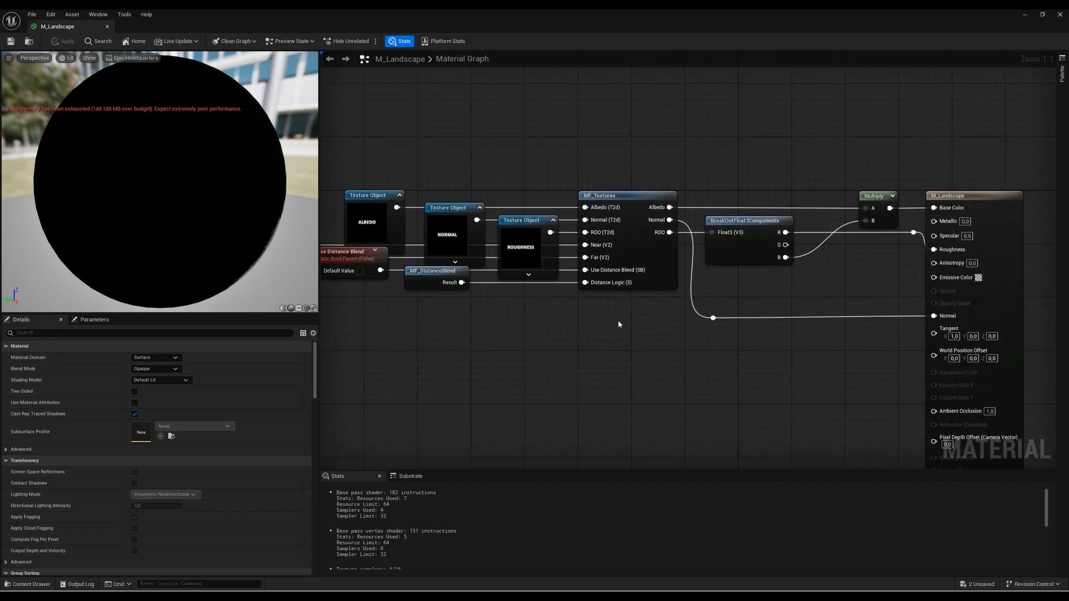
Step: Add a reroute node on the wire from BreakOutFloat3Components' B output to Multiply and straighten the connection
right_click_drag(793, 273, 738, 280)
double_click(792, 269)
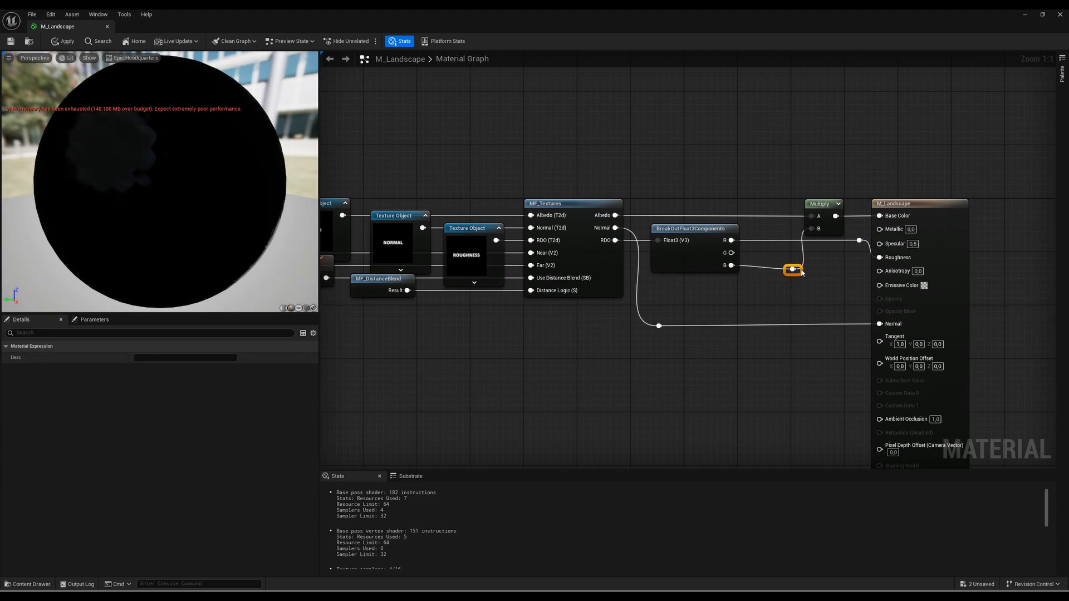
right_click(731, 266)
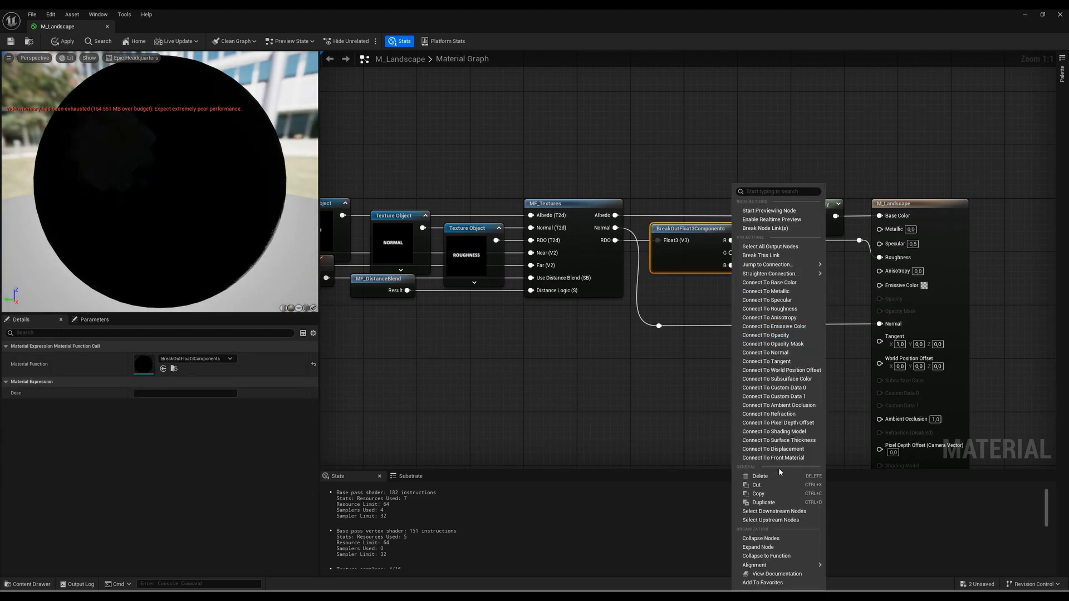
right_click_drag(515, 345, 604, 342)
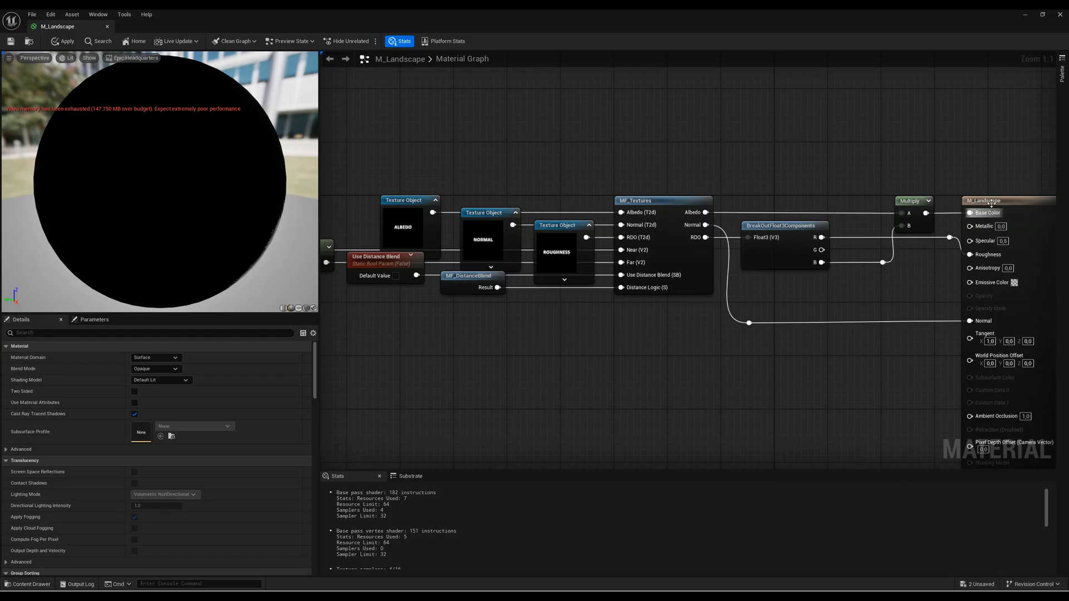
left_click(509, 317)
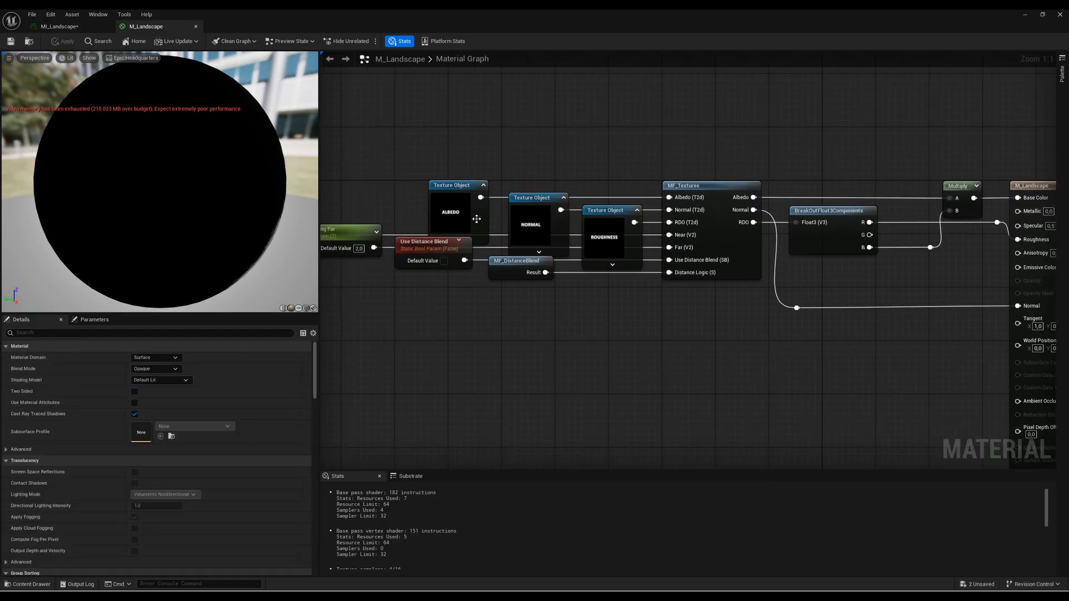
Step: Try the Normal sampler type on the normal texture object
left_click(552, 198)
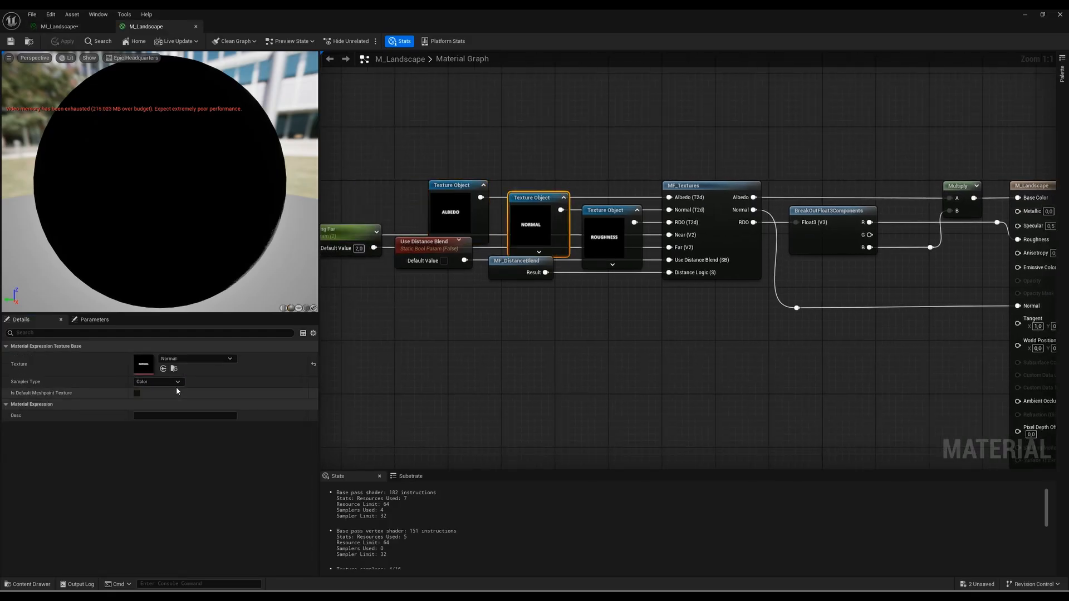
left_click(159, 381)
left_click(150, 414)
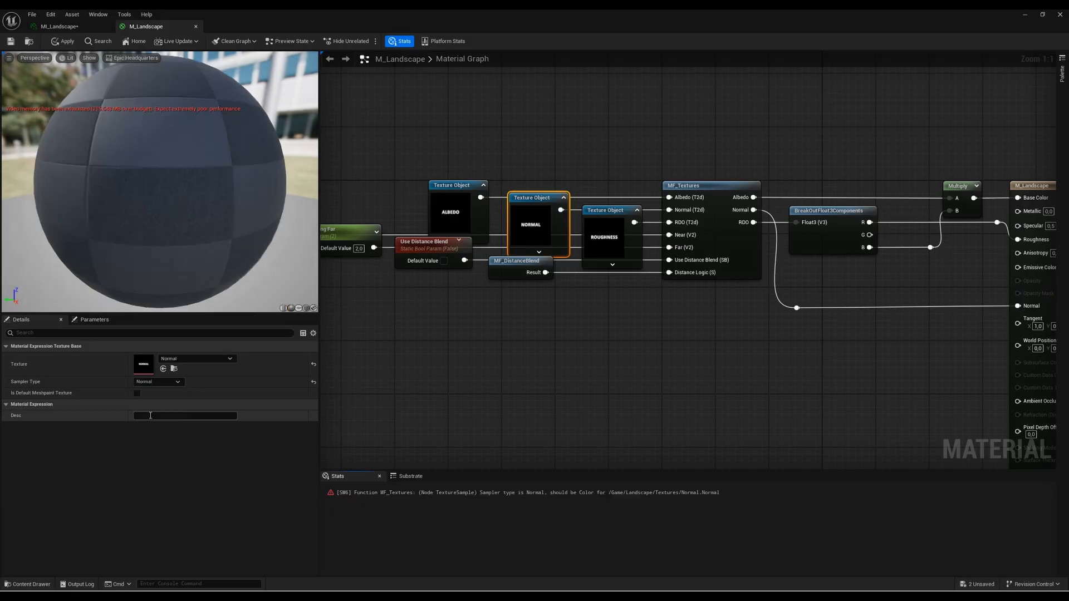
left_click(492, 341)
Step: Try the Linear Color and Grayscale sampler types on the roughness texture object and return it to Color
left_click(607, 233)
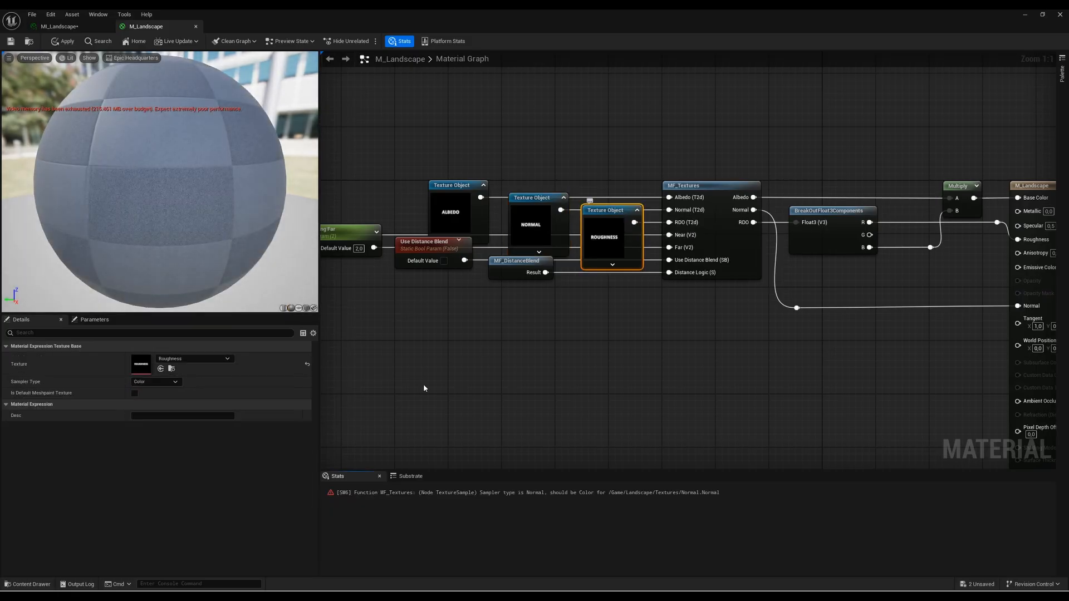
left_click(157, 382)
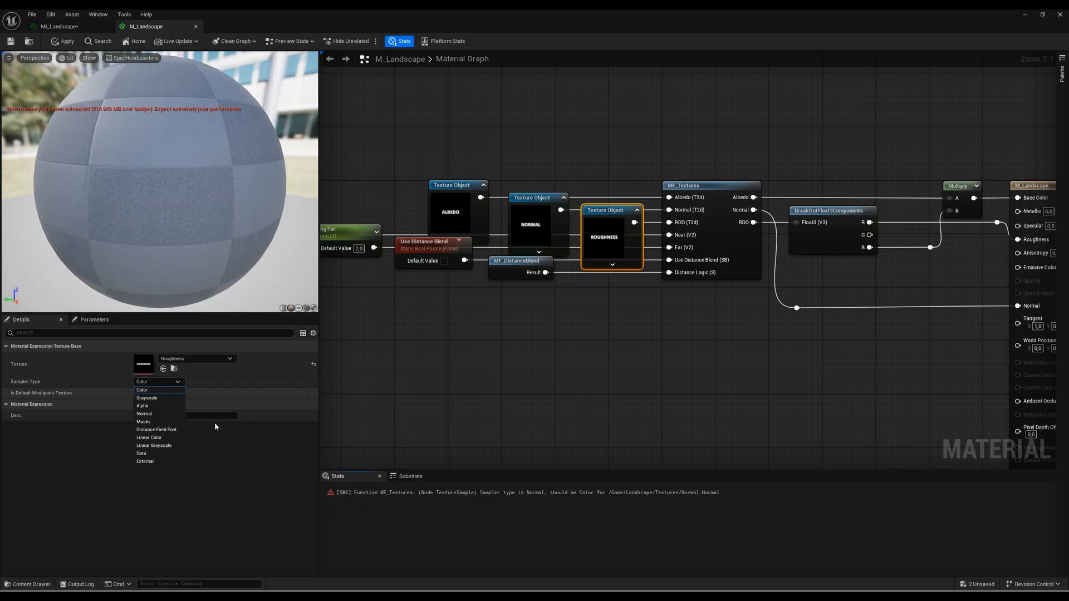
left_click(164, 438)
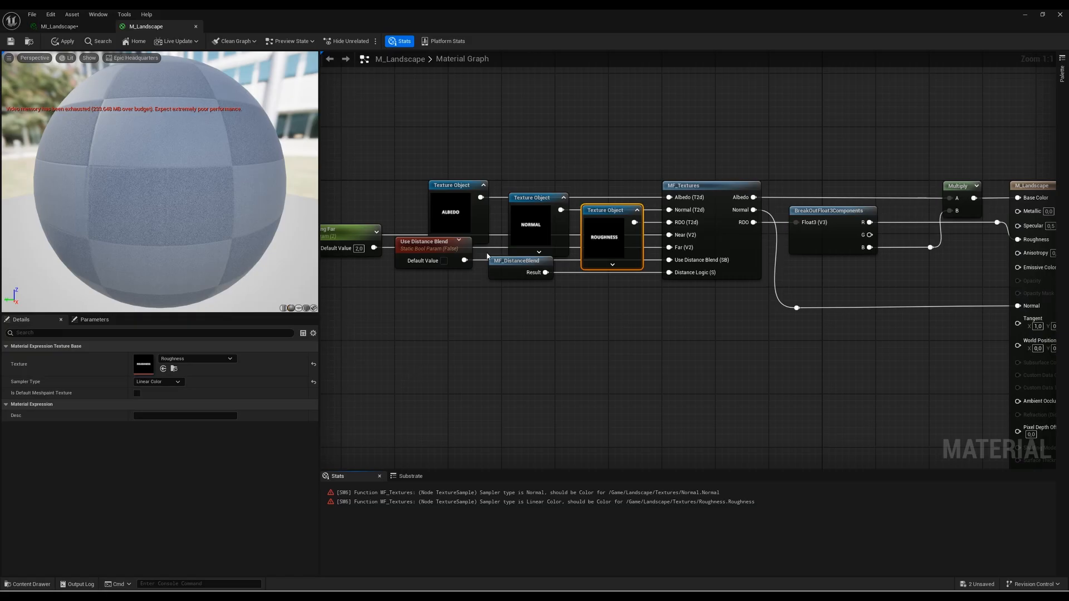
left_click(158, 382)
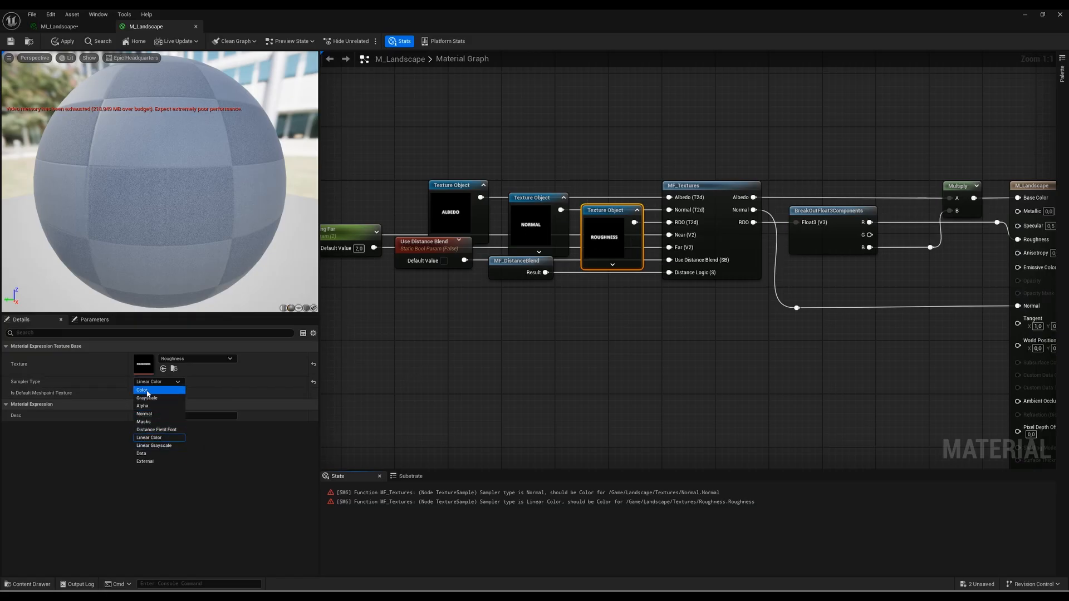
left_click(164, 389)
left_click(164, 385)
left_click(166, 390)
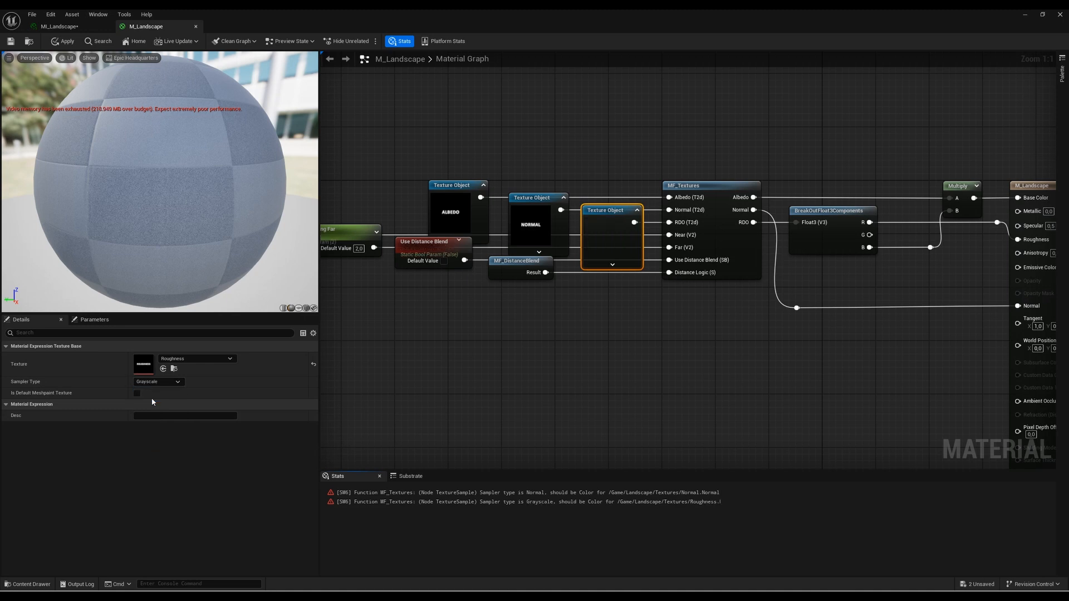
left_click(165, 383)
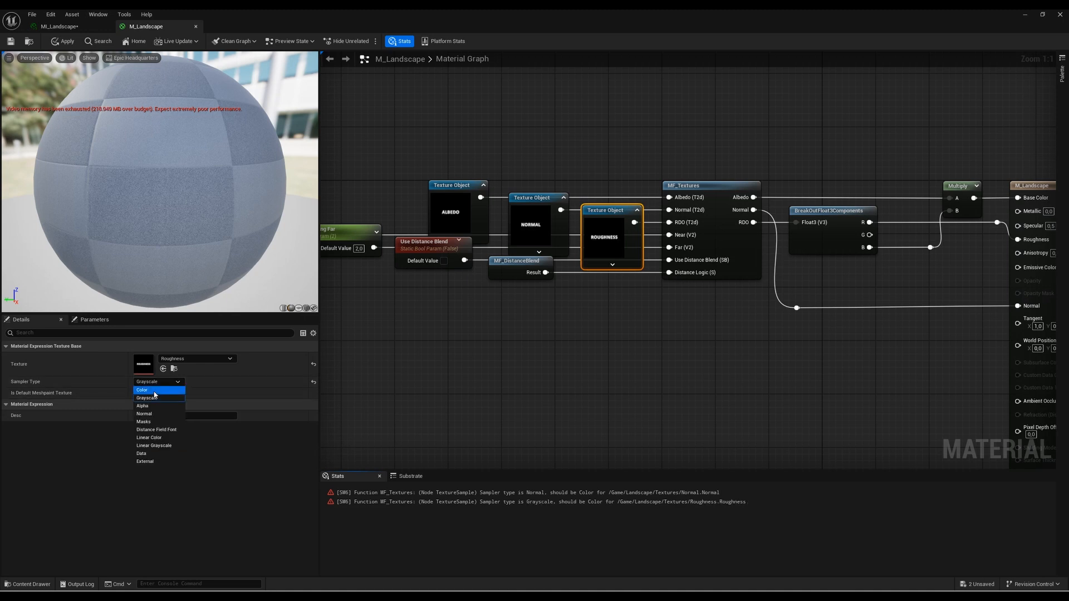
left_click(152, 390)
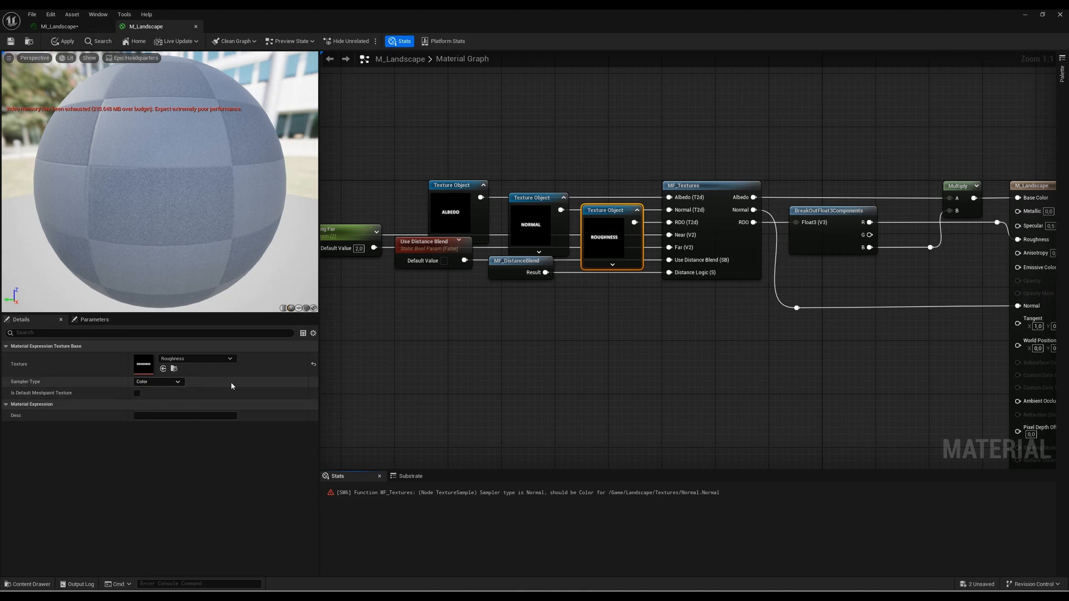
Step: Return the normal texture object's sampler type to Color and apply the changes to M_Landscape
left_click(384, 312)
left_click(529, 199)
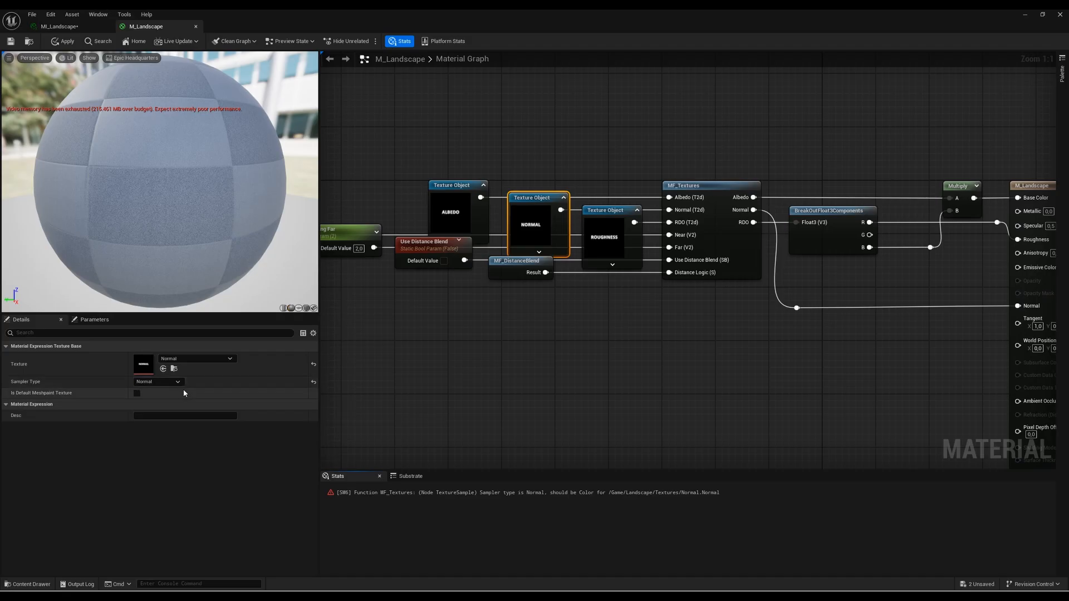
left_click(64, 43)
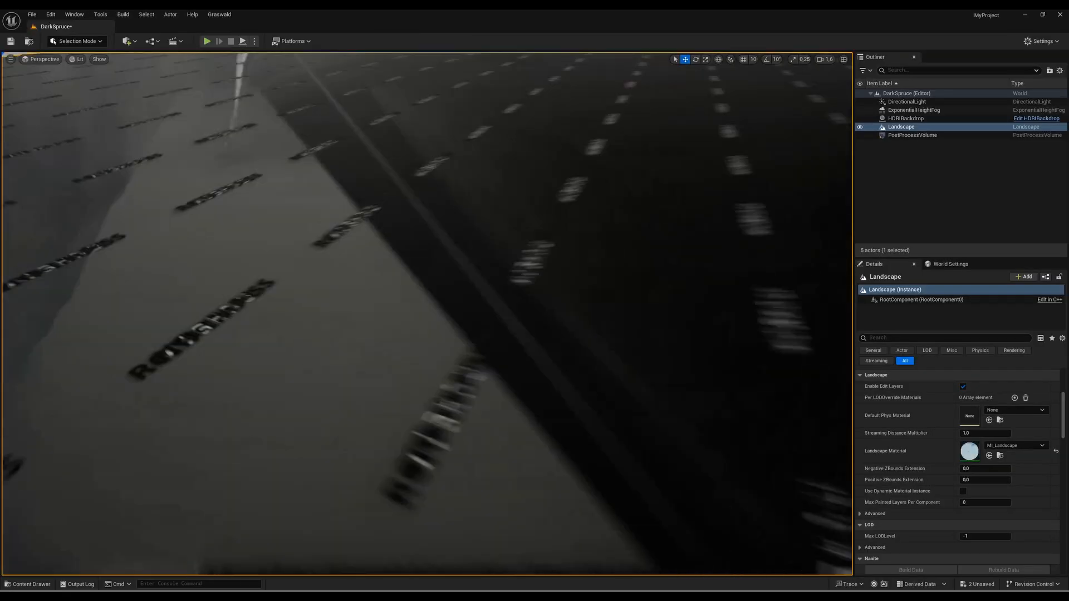
Step: Inspect the textures on the landscape in the DarkSpruce level and reopen the M_Landscape material
right_click_drag(427, 314, 477, 299)
left_click(54, 585)
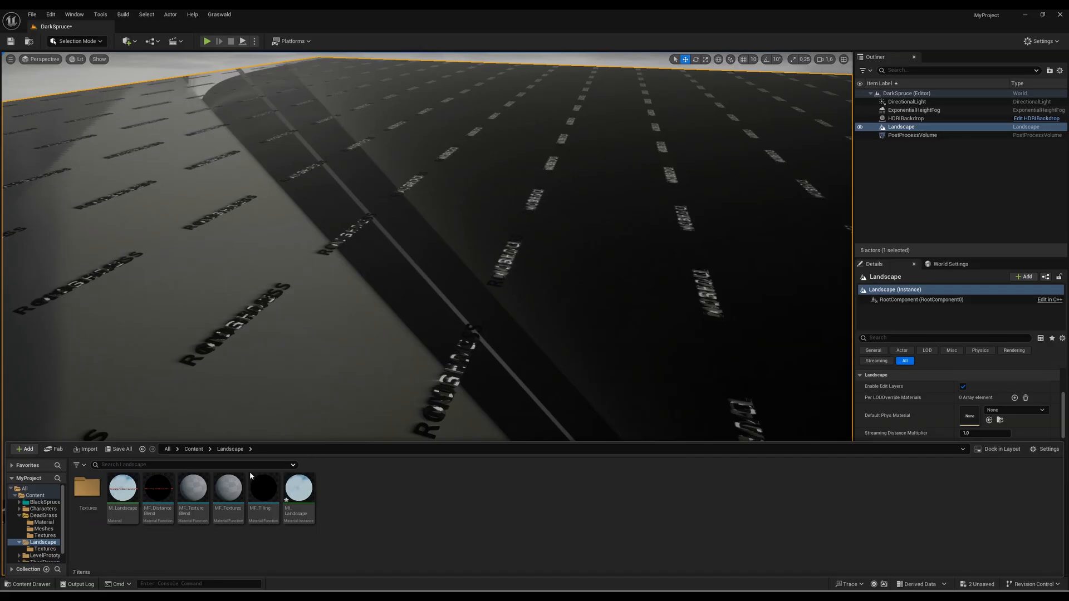
mouse_move(383, 365)
right_mouse_down()
mouse_move(351, 334)
mouse_move(379, 342)
mouse_move(370, 373)
mouse_move(383, 365)
right_mouse_up()
left_click(32, 583)
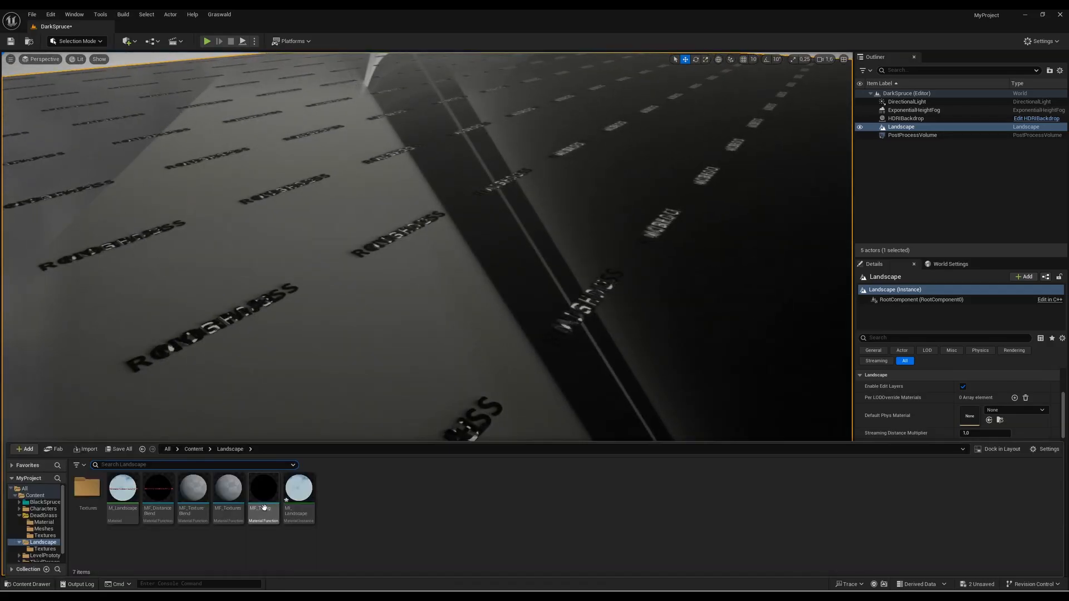
double_click(122, 488)
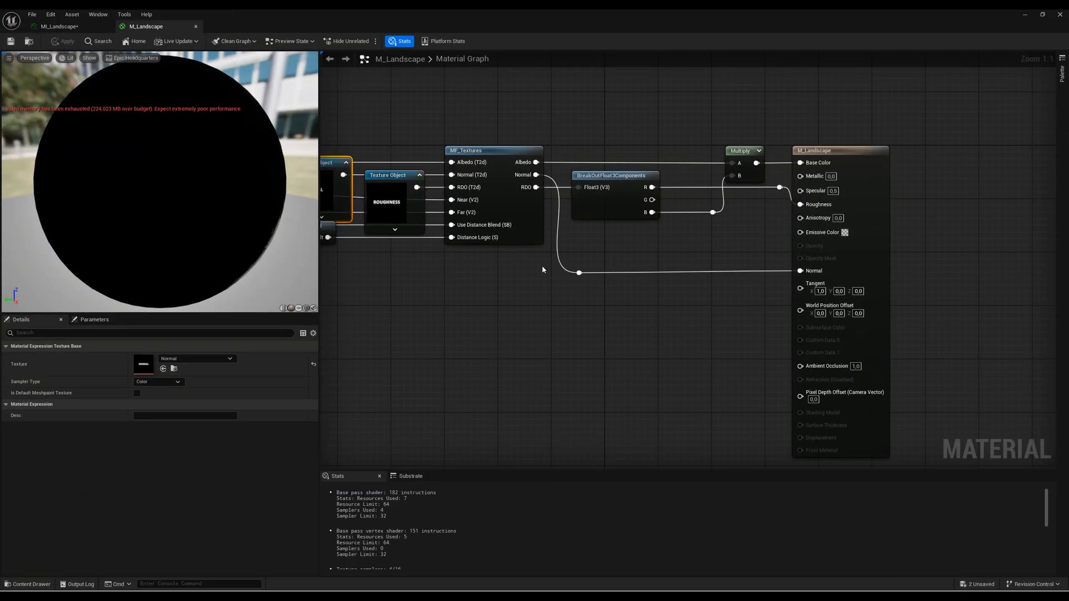
Step: Disconnect the wires feeding Roughness and Normal on the M_Landscape result node and apply the material
scroll(542, 265, "up", 3)
right_click_drag(455, 326, 605, 356)
right_click_drag(946, 363, 599, 342)
left_click(751, 226, "alt")
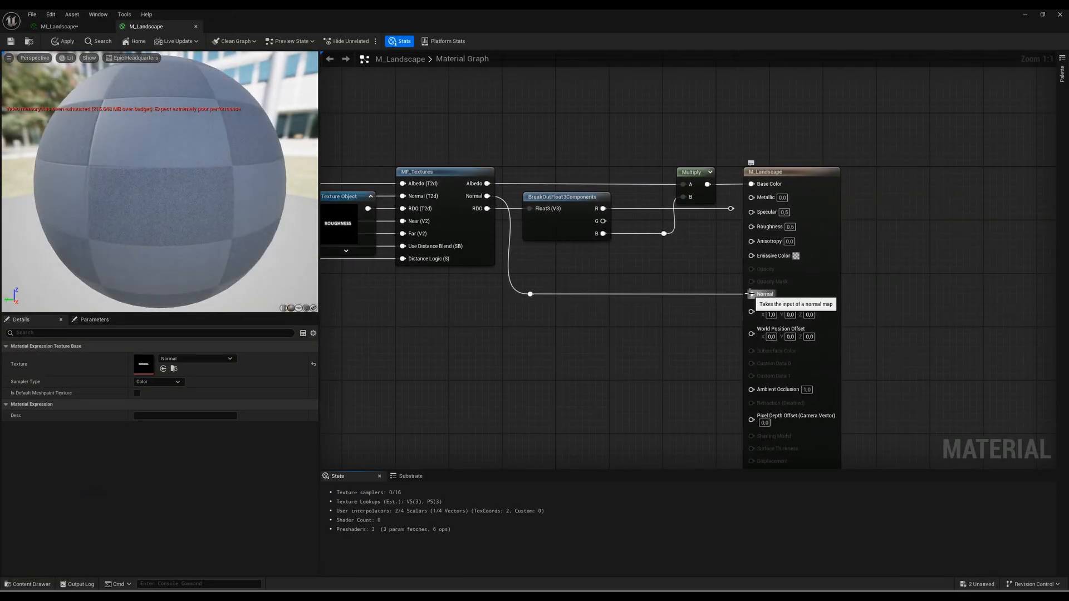
left_click(751, 292, "alt")
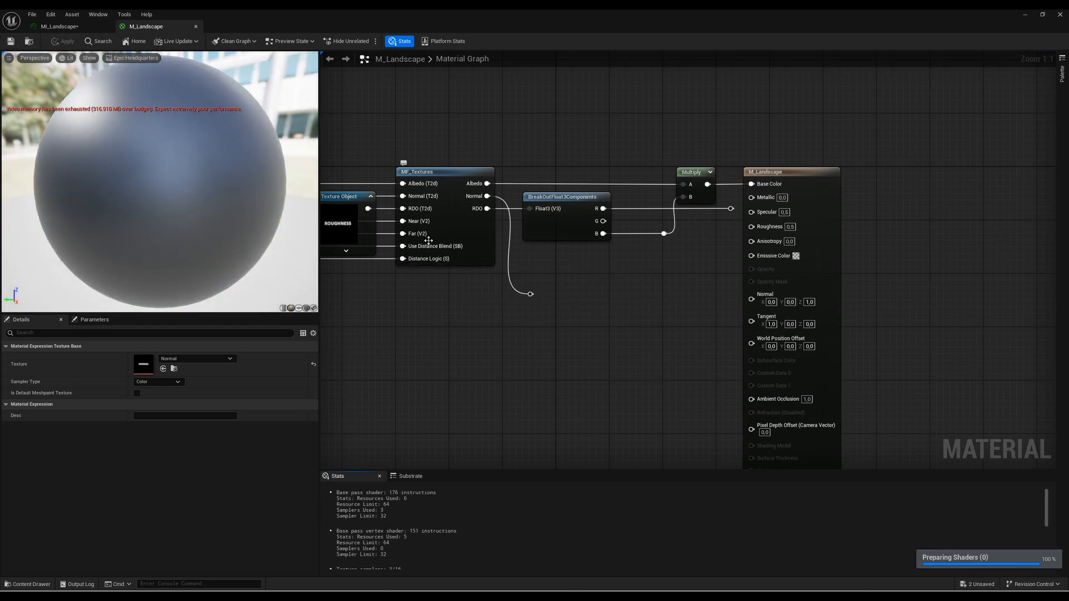
right_click_drag(421, 226, 489, 240)
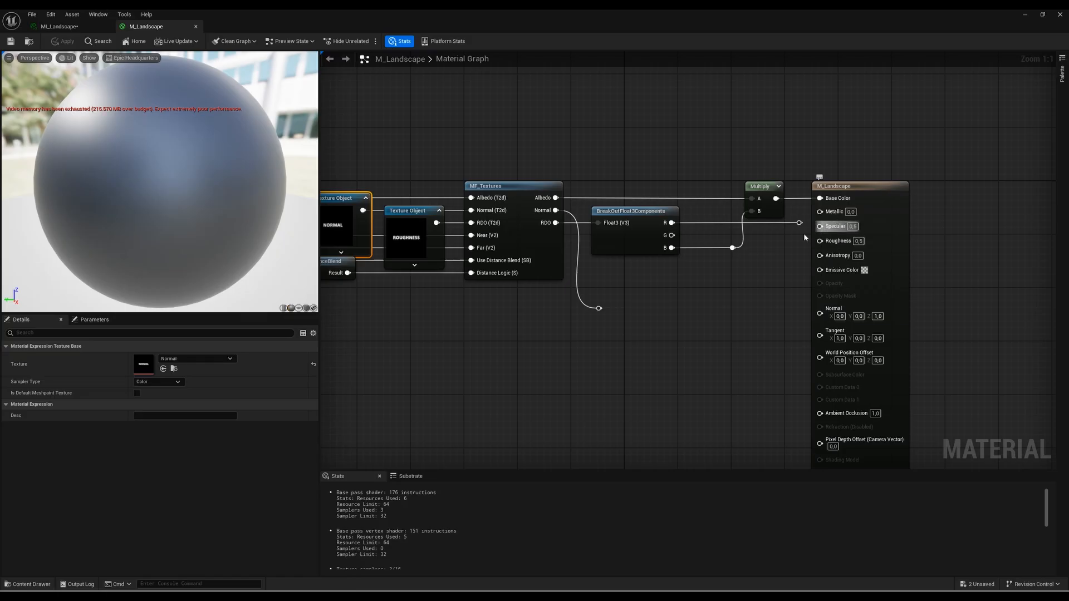
Step: Return to the DarkSpruce level and examine the lettering on the landscape up close
left_click(1025, 16)
right_click_drag(427, 314, 304, 326)
key("w")
mouse_move(377, 213)
right_mouse_down()
mouse_move(339, 222)
mouse_move(406, 225)
mouse_move(367, 216)
right_mouse_up()
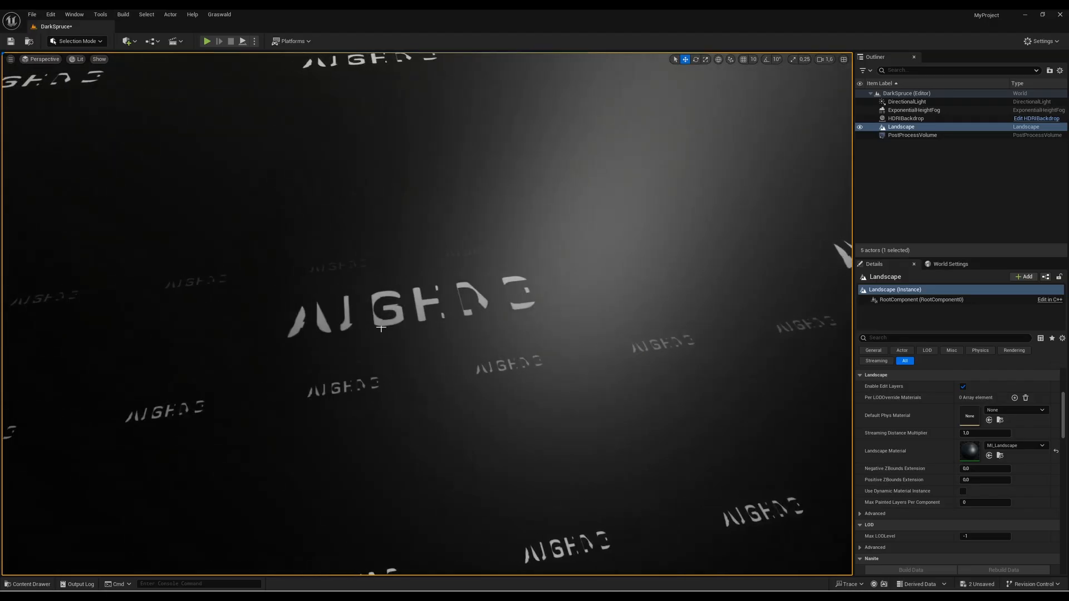
scroll(427, 314, "down", 4)
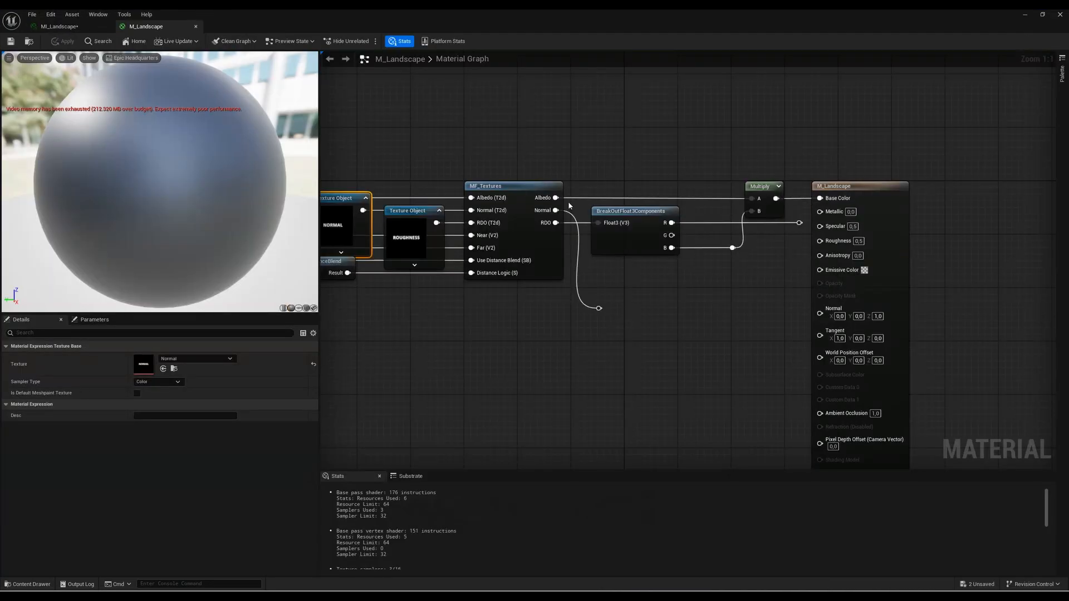
Step: Connect MF_Textures' Albedo output directly to Base Color, bypassing Multiply, and save the M_Landscape material
left_click_drag(555, 198, 819, 199)
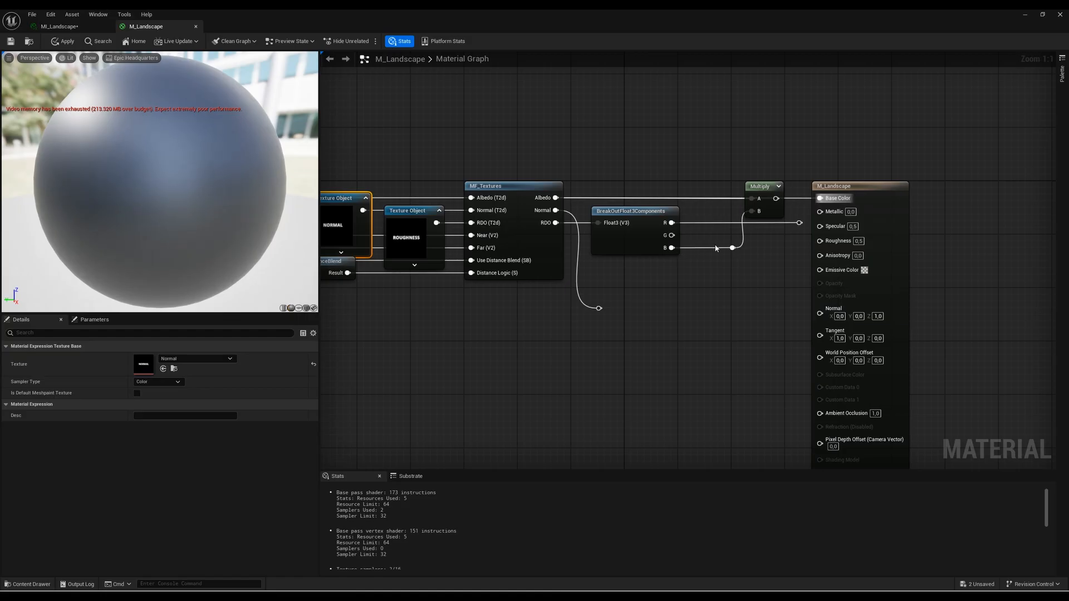
left_click(13, 43)
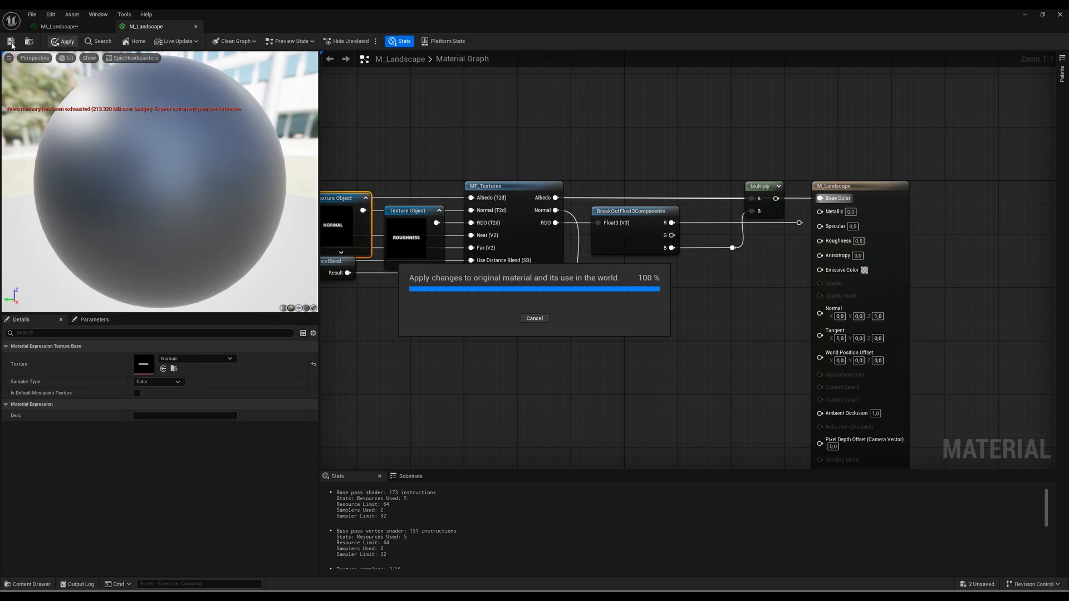
Step: Return to the level and check the albedo texture tiling across the landscape near and far
left_click(1022, 16)
right_click_drag(501, 267, 558, 367)
key("w")
key("s")
key("w")
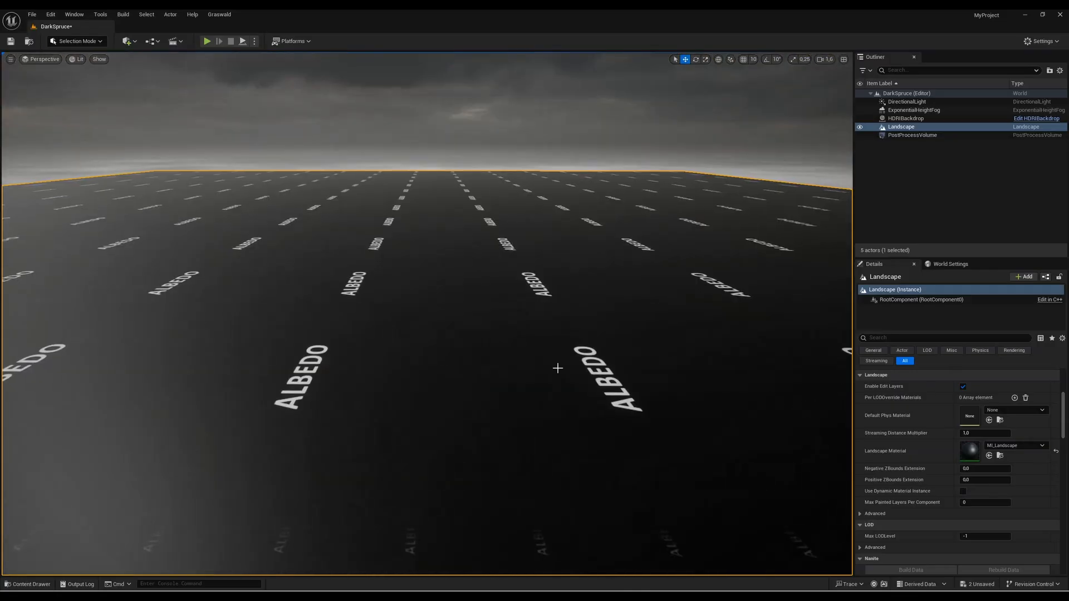
Step: Open the landscape's MI_Landscape material instance and place its window beside the level view
scroll(991, 470, "up", 2)
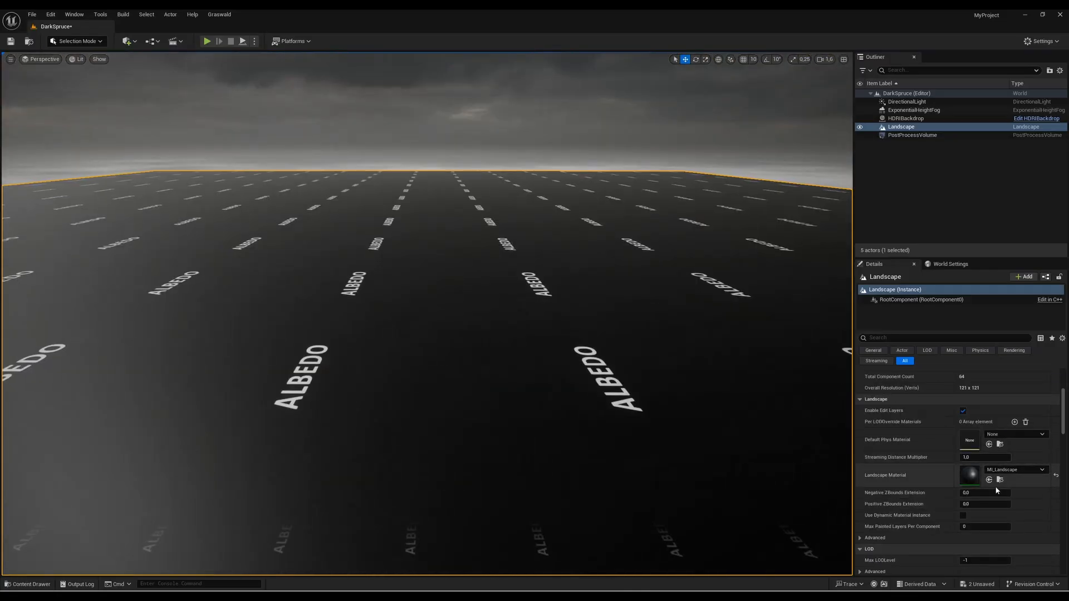
left_click(1000, 480)
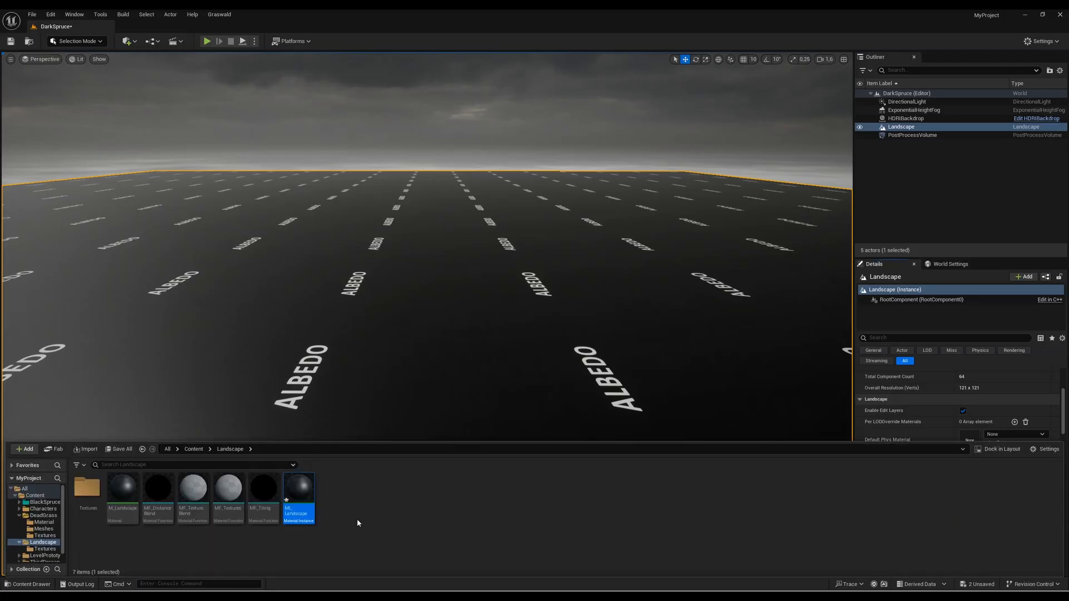
double_click(301, 491)
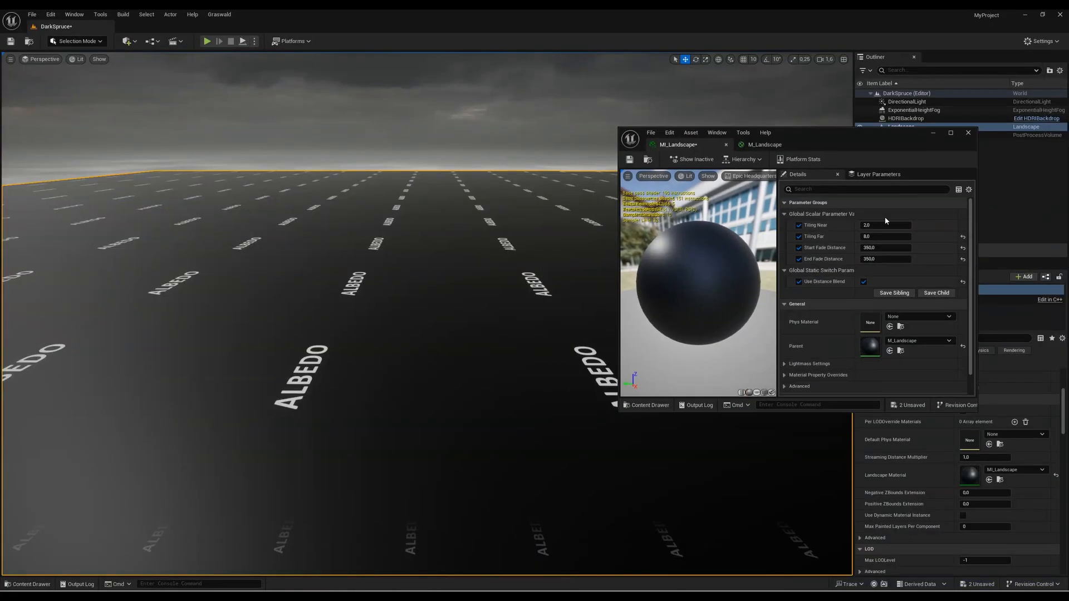
left_click_drag(889, 138, 988, 126)
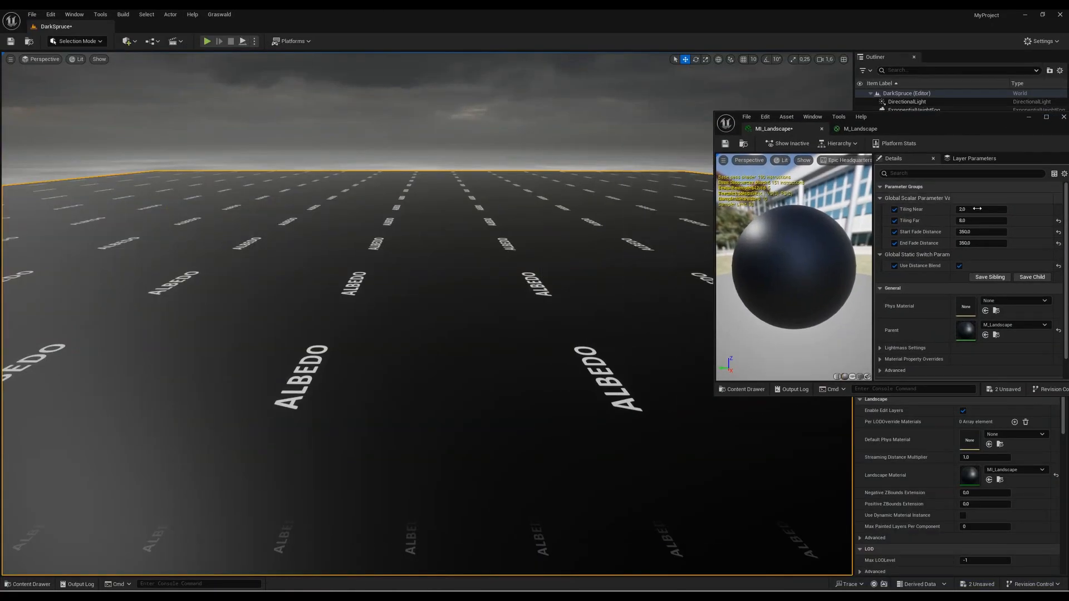
Step: Try a Tiling Near value of 1 in MI_Landscape and set it back to 2
type("1")
key("Return")
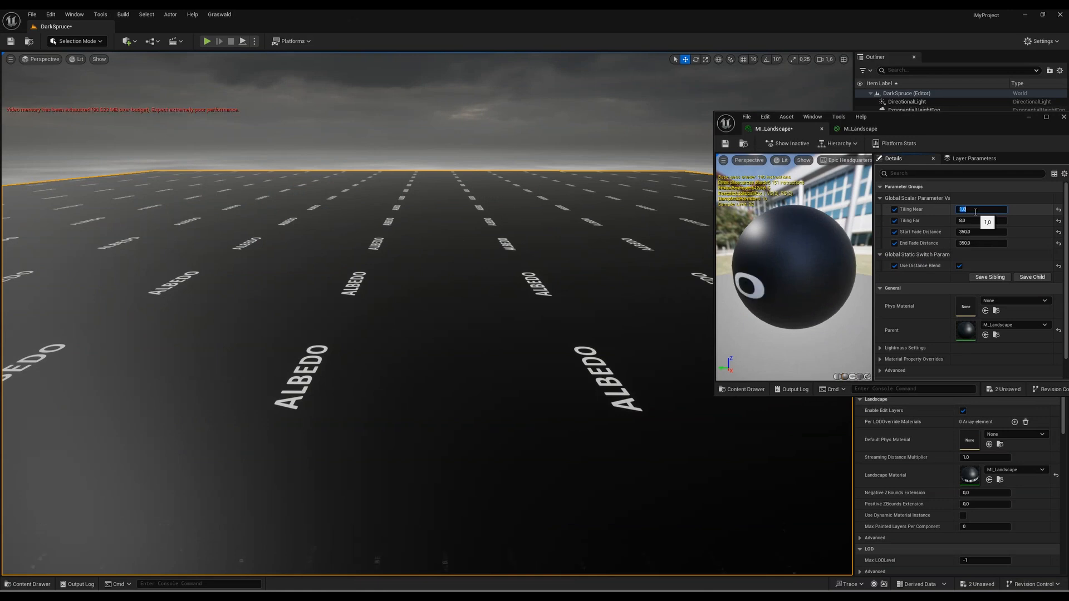
type("2")
key("Return")
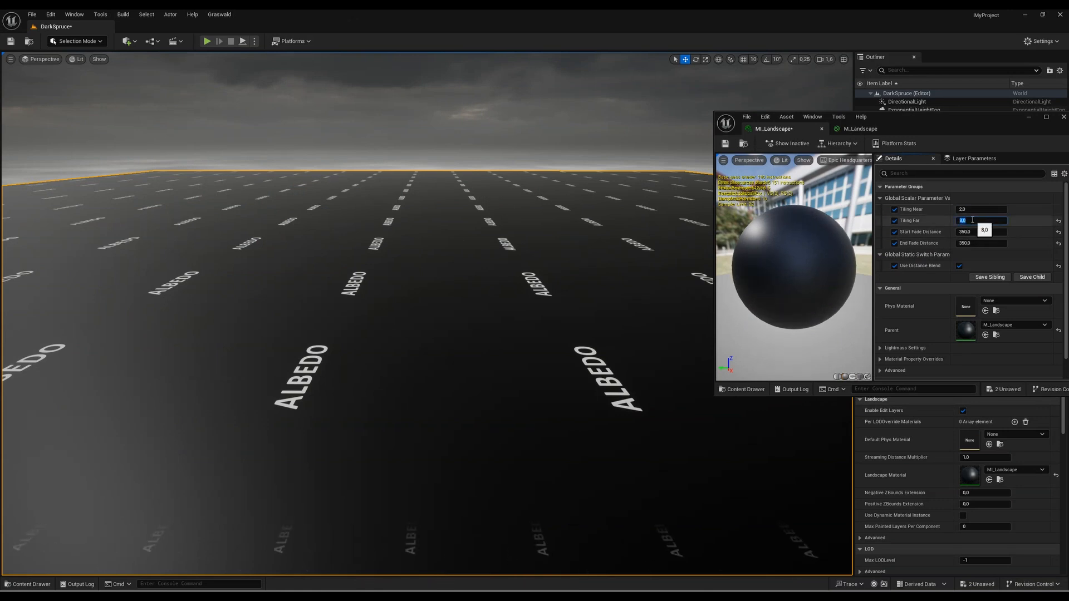
Step: Set MI_Landscape's Tiling Far to 6, Start Fade Distance to 500 and End Fade Distance to 500
type("4")
key("Return")
type("5")
key("Return")
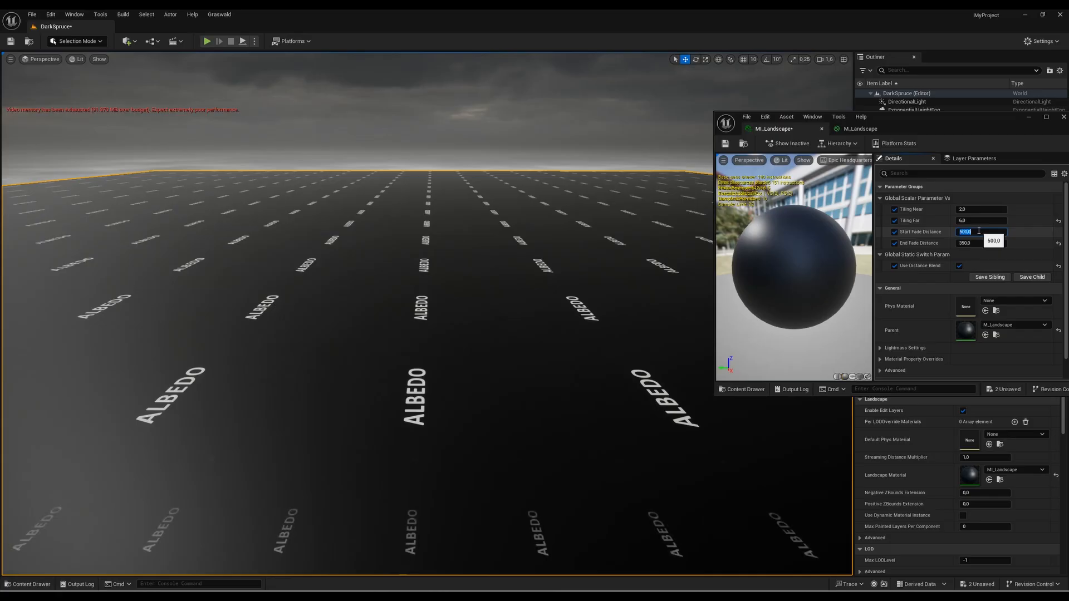
left_click(980, 244)
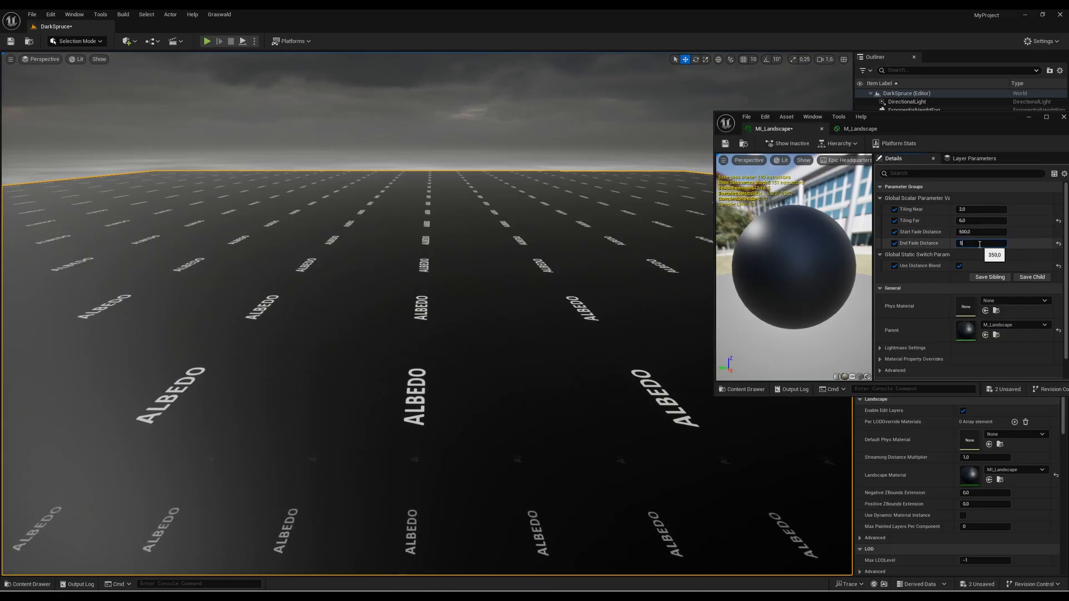
key("Return")
Step: Fly back and forth over the landscape to examine the blend between near and far albedo tiling
mouse_move(523, 445)
right_mouse_down()
mouse_move(523, 546)
mouse_move(534, 447)
right_mouse_up()
key("s")
key("w")
key("s")
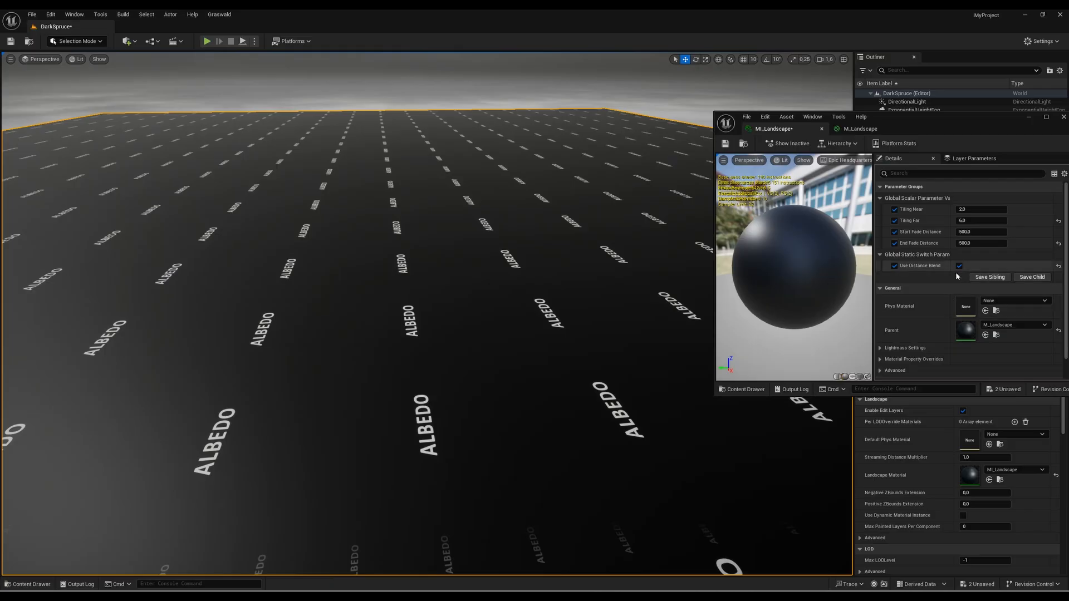
key("s")
right_click_drag(579, 312, 554, 330)
key("w")
key("s")
key("w")
key("s")
key("w")
key("s")
key("w")
key("w")
key("w")
key("s")
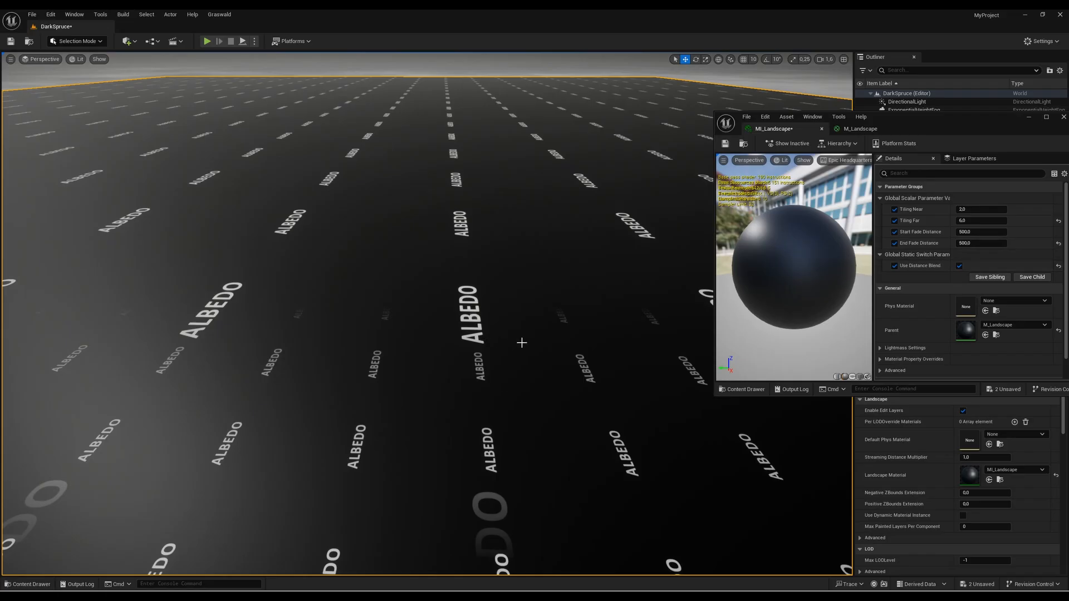
Step: Turn off Use Distance Blend in MI_Landscape, inspect the tiling across the landscape, and turn the switch back on
left_click(959, 267)
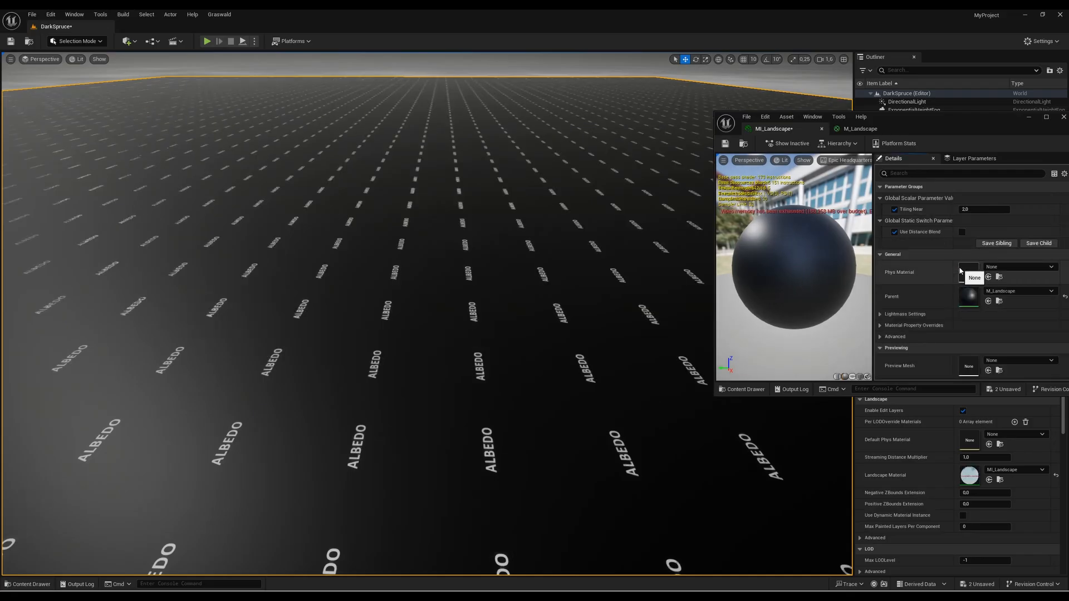
key("s")
mouse_move(426, 314)
right_mouse_down()
mouse_move(427, 359)
mouse_move(426, 303)
mouse_move(400, 334)
mouse_move(413, 351)
mouse_move(419, 330)
right_mouse_up()
key("w")
key("s")
key("w")
key("s")
key("w")
key("s")
key("w")
right_click_drag(490, 356, 511, 359)
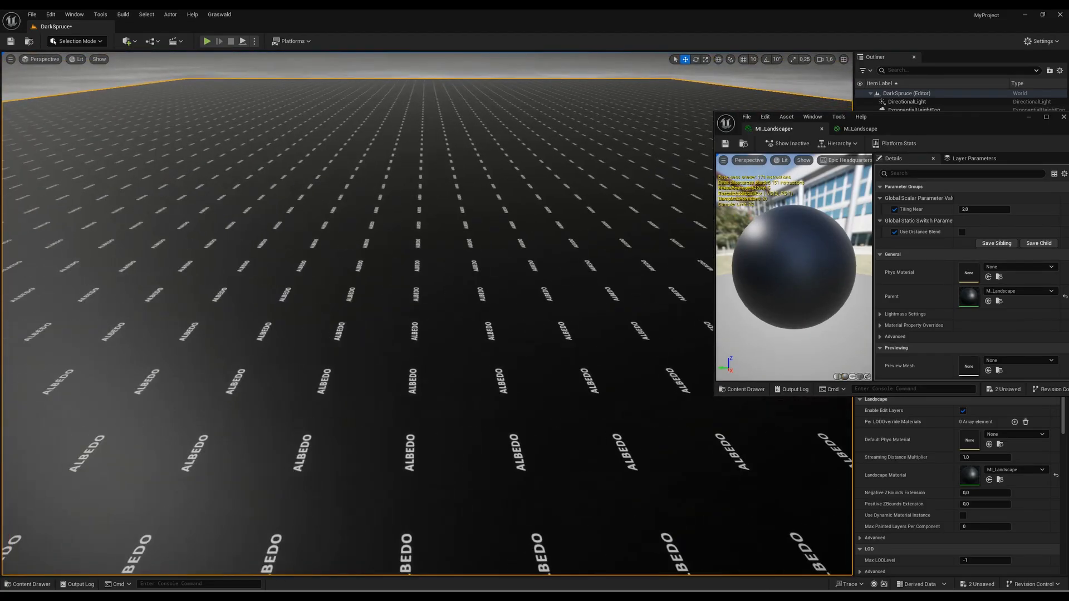
left_click(962, 233)
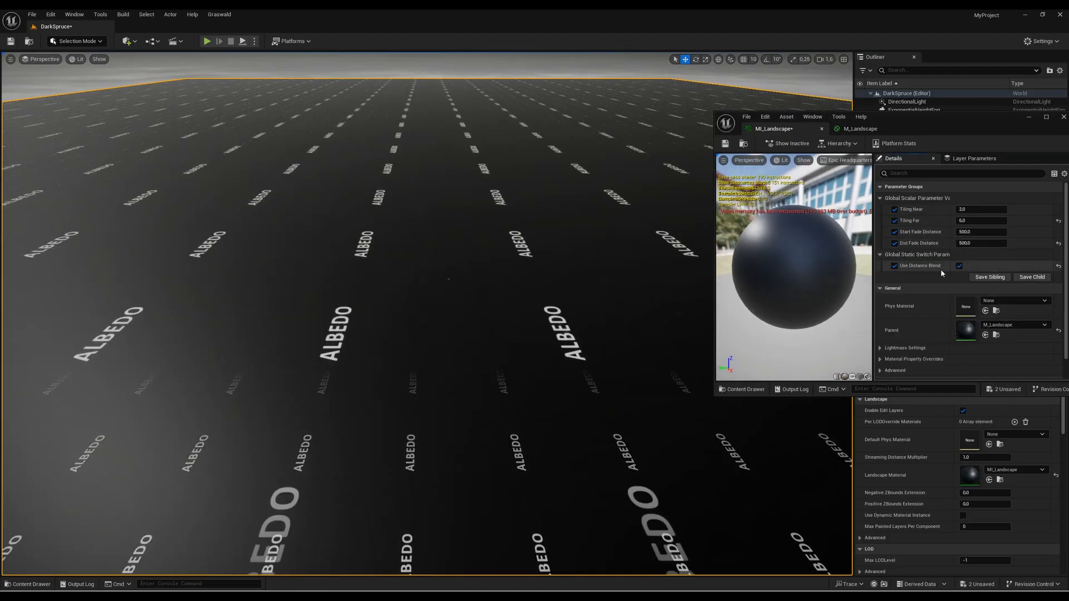
Step: Check the distance-blended tiling up close once more and save the DarkSpruce level
key("s")
mouse_move(549, 372)
right_mouse_down()
mouse_move(540, 418)
mouse_move(548, 368)
right_mouse_up()
key("w")
left_click(11, 41)
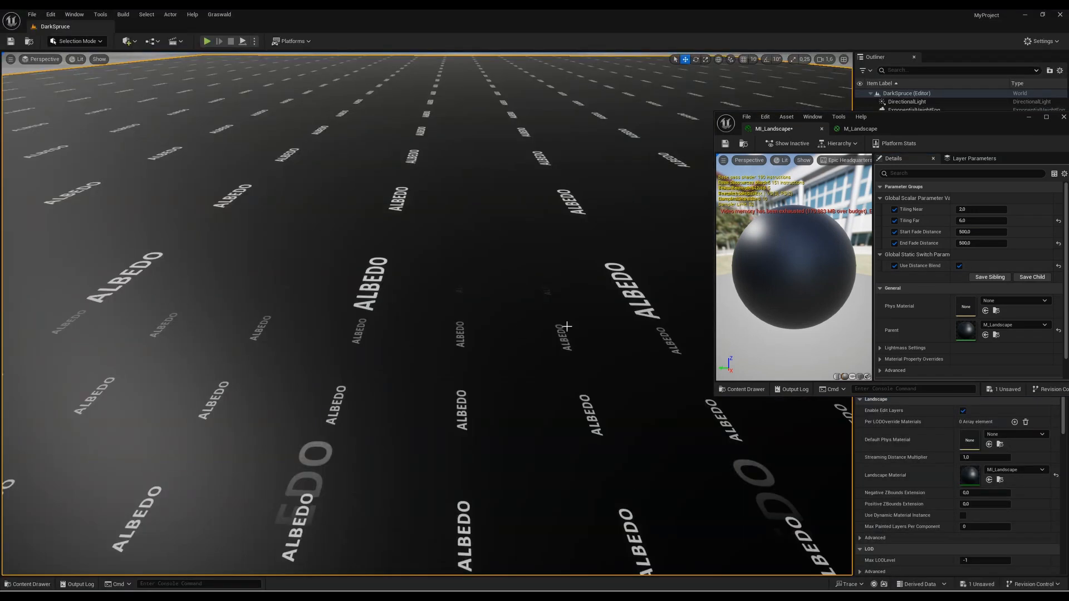
Step: In M_Landscape, connect BreakOutFloat3Components' B output to Ambient Occlusion, disconnect Base Color, apply, and check the landscape
left_click(863, 129)
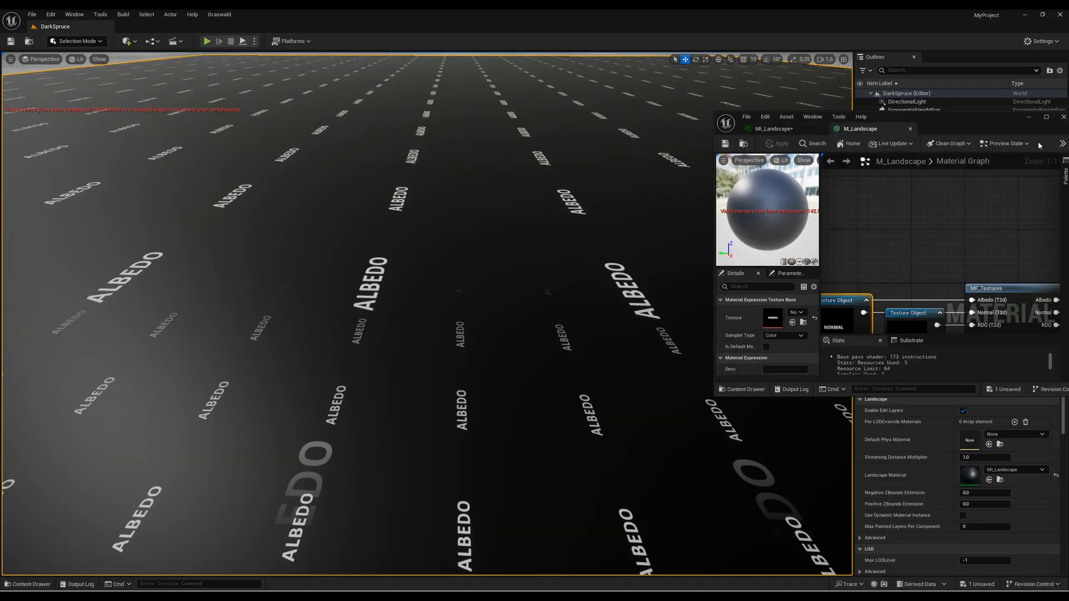
left_click(1045, 117)
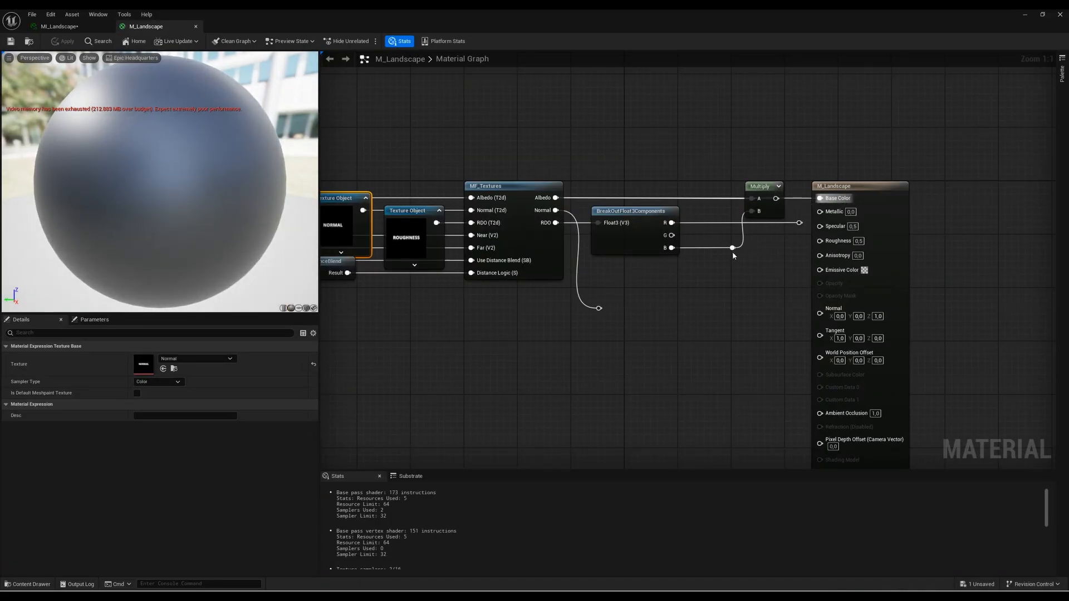
left_click_drag(677, 247, 819, 412)
left_click(818, 197, "alt")
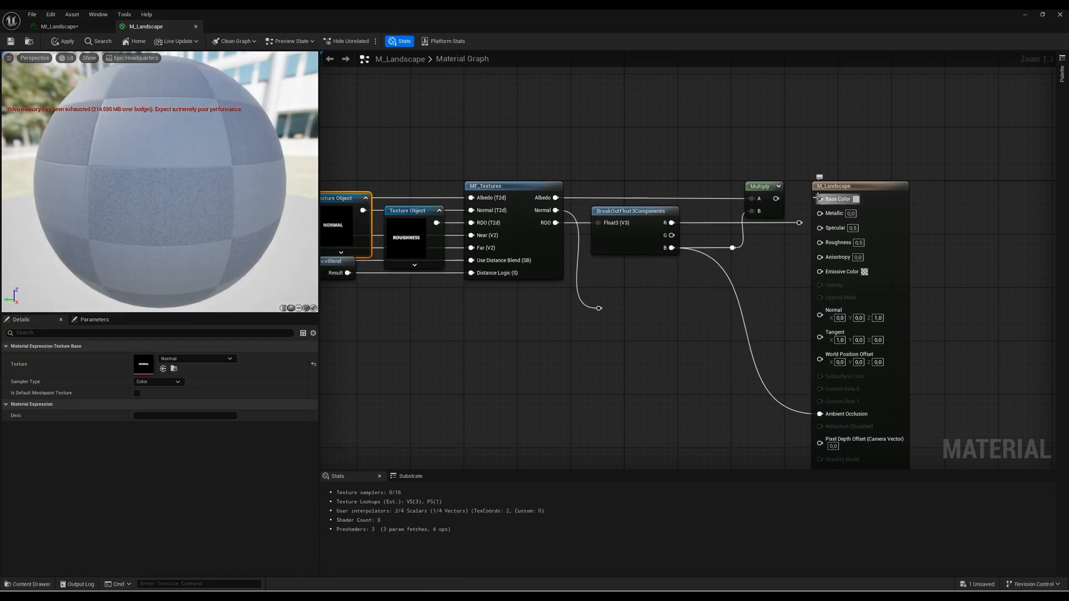
left_click(71, 46)
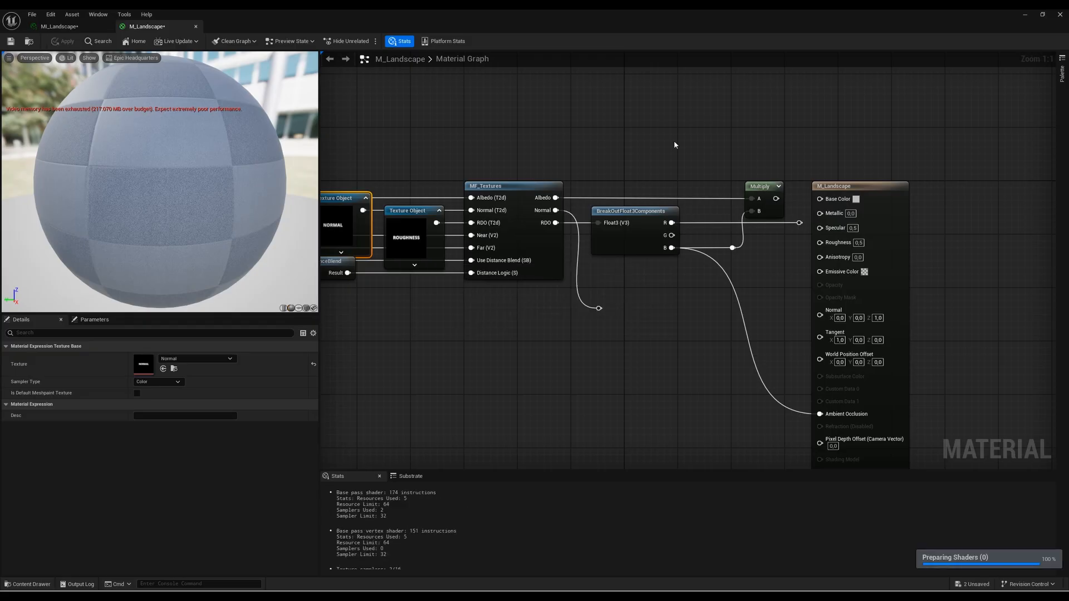
left_click(1024, 16)
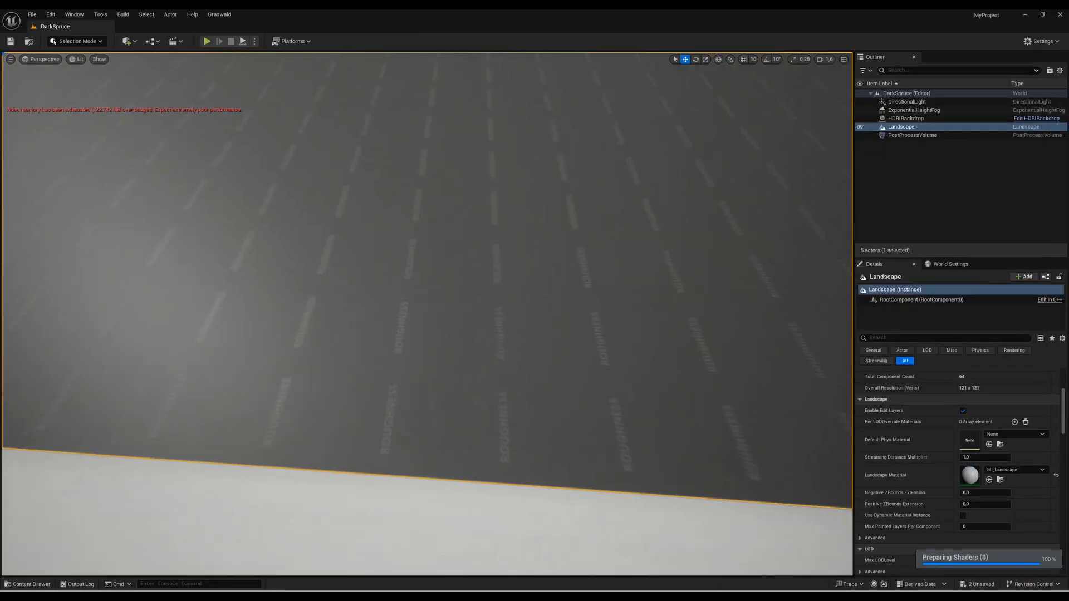
right_click_drag(427, 314, 567, 407)
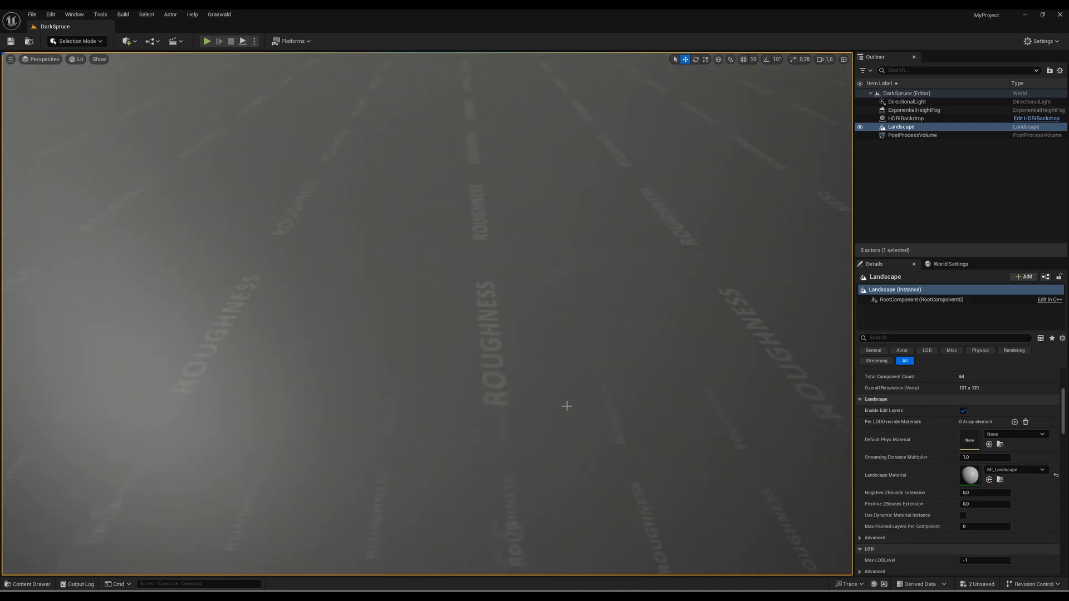
Step: Disconnect Ambient Occlusion in M_Landscape, connect the Multiply output to Base Color, apply, and check the landscape
left_click(657, 551)
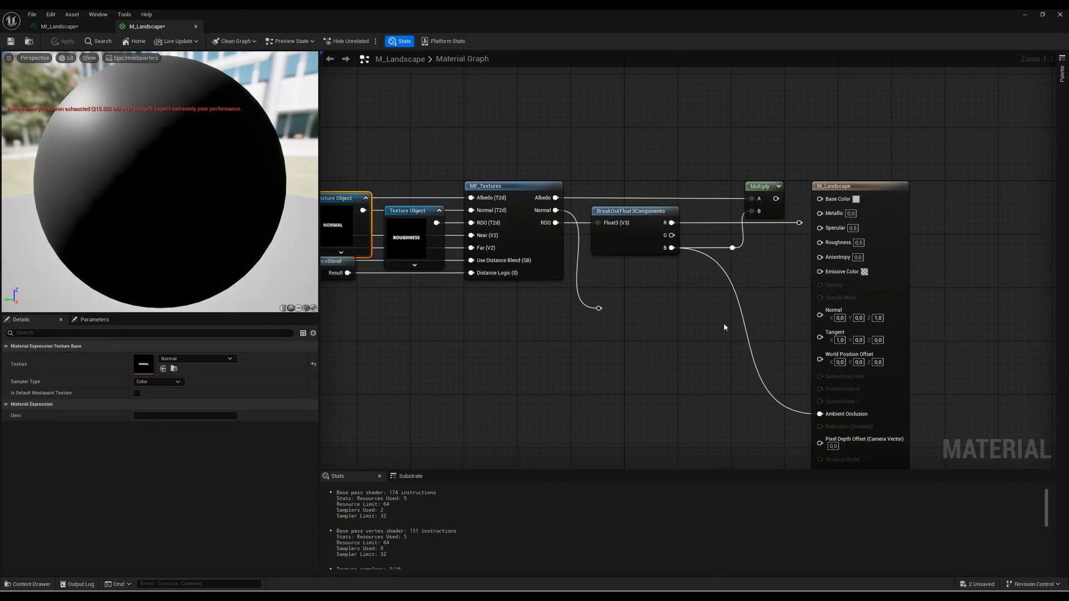
left_click(820, 414, "alt")
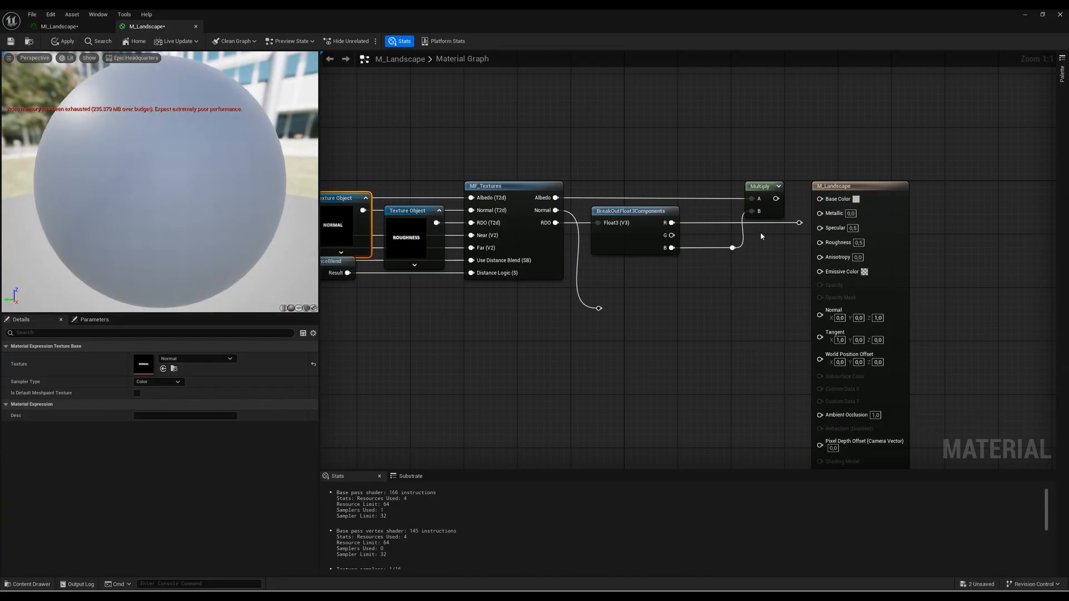
left_click_drag(775, 198, 826, 201)
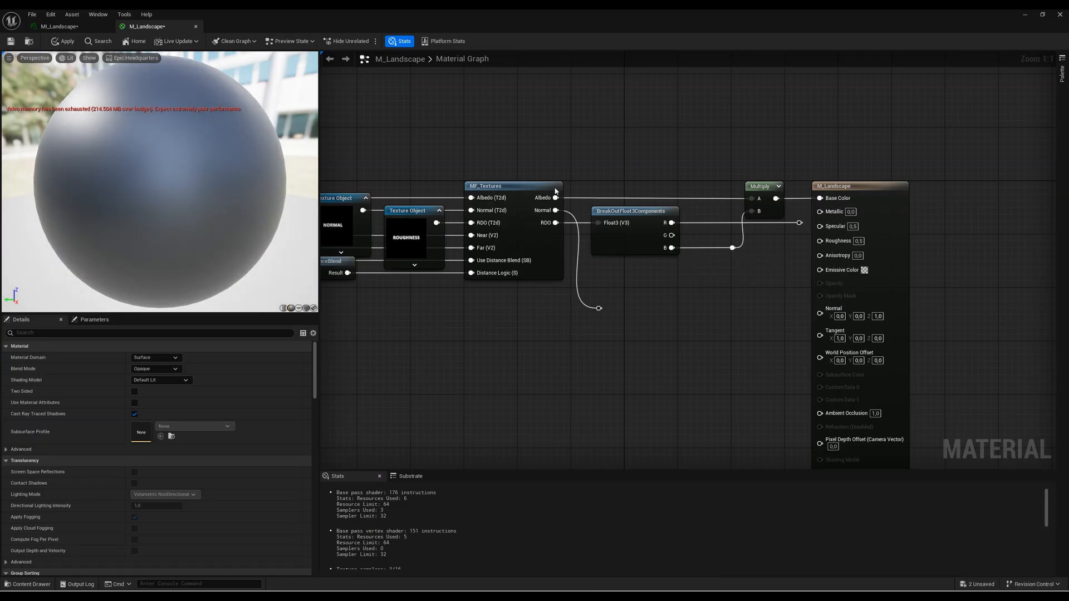
left_click(49, 46)
left_click(1024, 15)
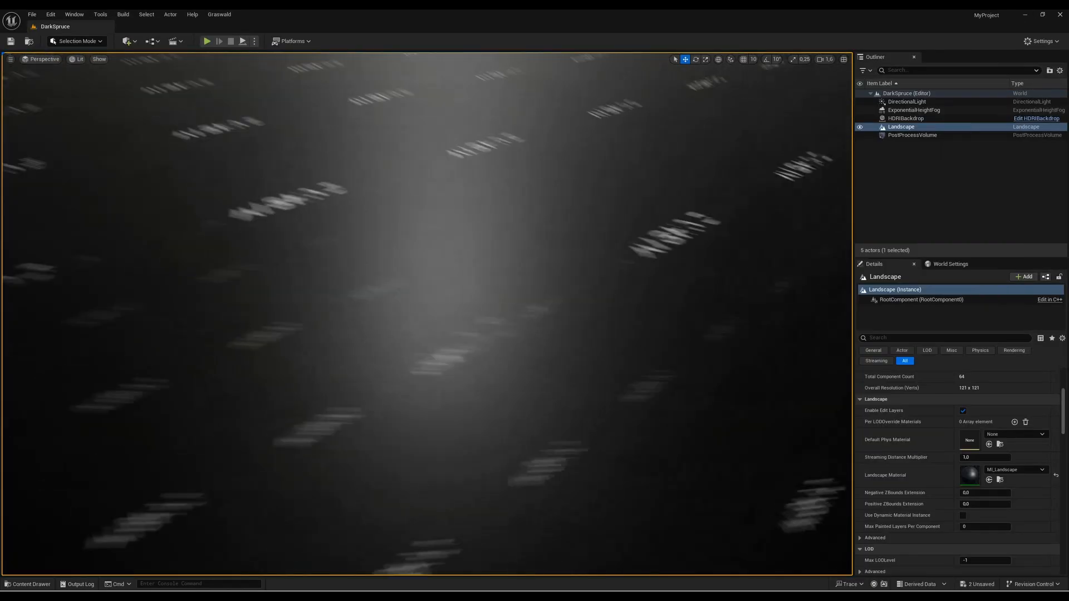
right_click_drag(428, 314, 288, 356)
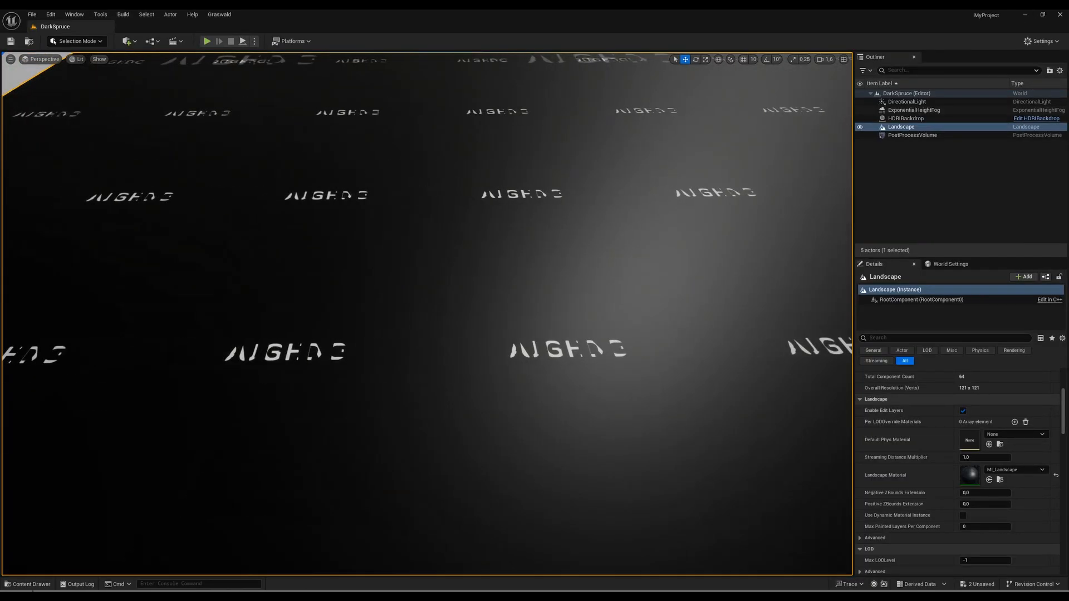
Step: Disconnect Base Color in M_Landscape, connect MF_Textures' Normal output to the material's Normal, apply, and inspect it on the landscape
left_click(31, 585)
double_click(298, 496)
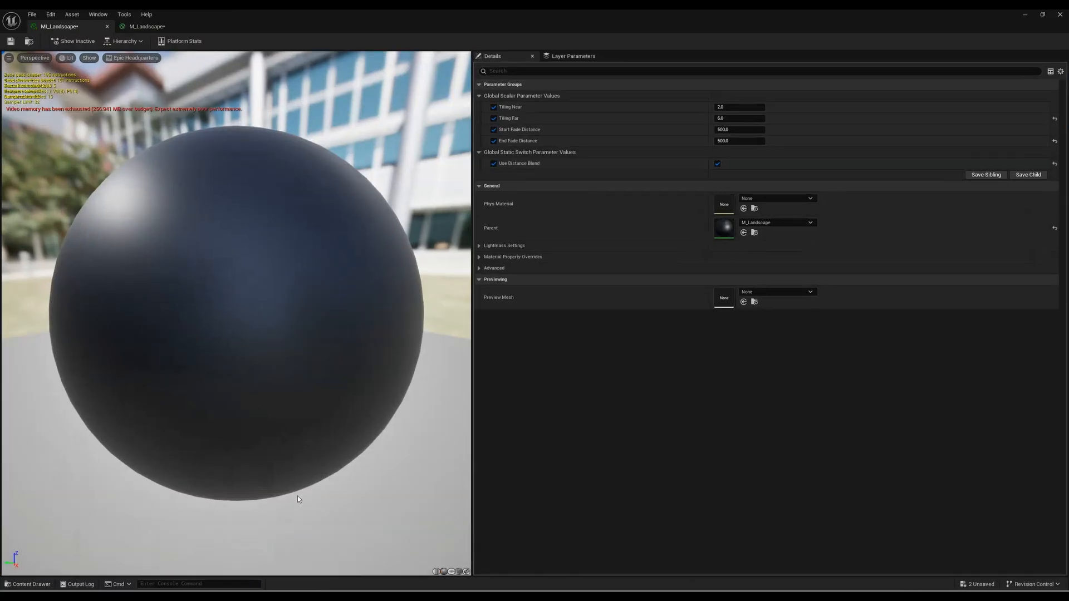
left_click(143, 26)
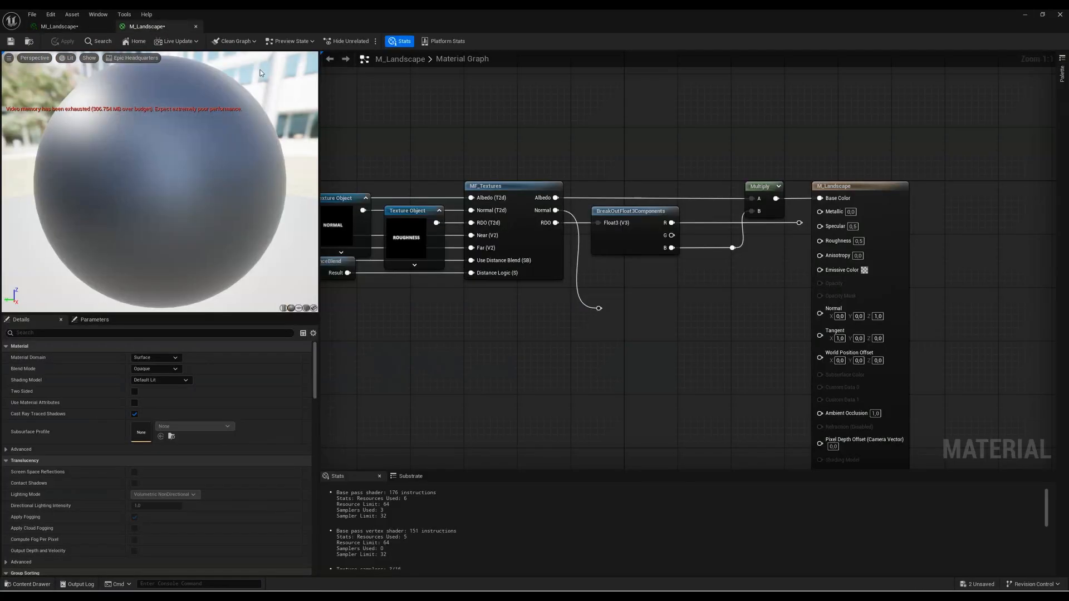
left_click(819, 198, "alt")
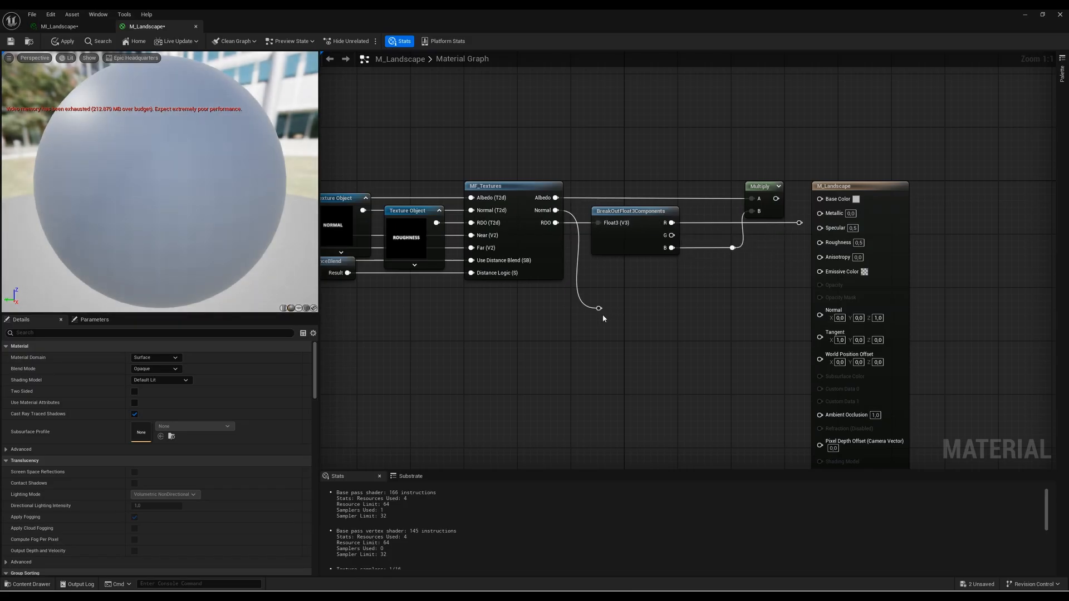
left_click_drag(603, 318, 819, 315)
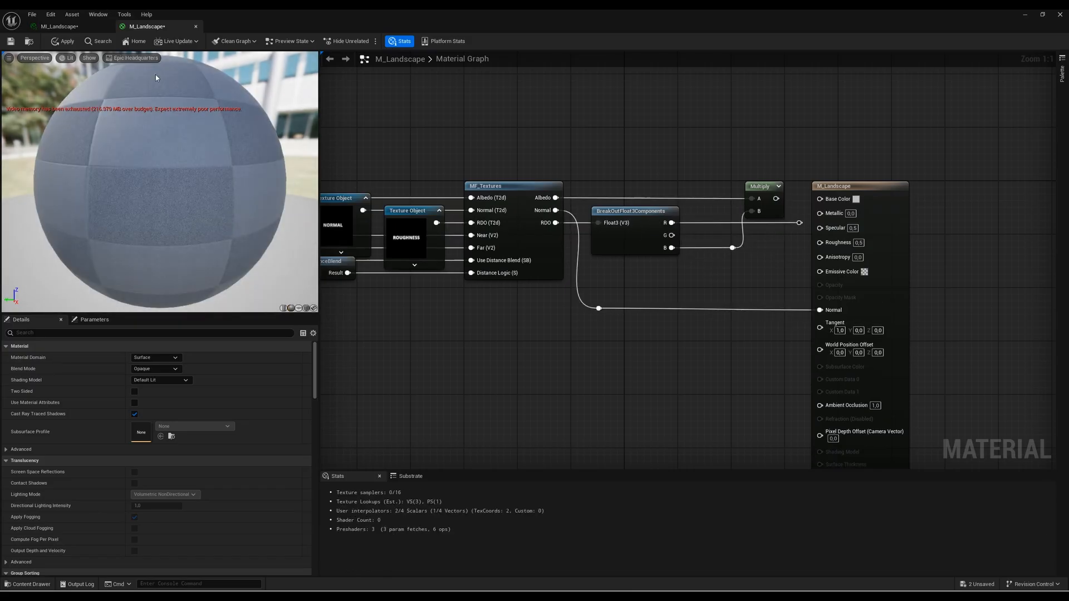
left_click(60, 43)
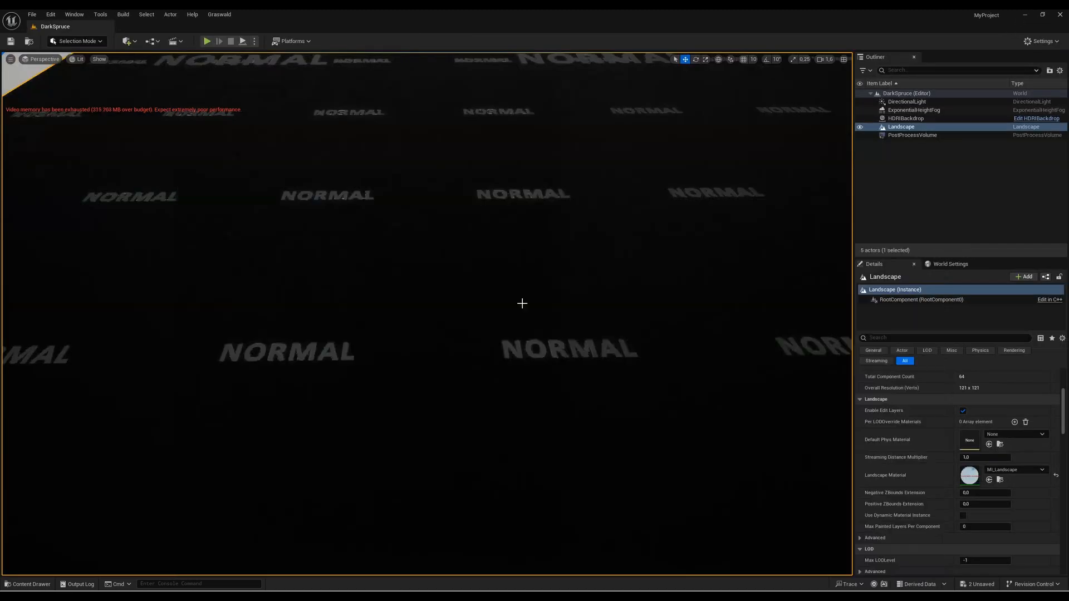
right_click_drag(522, 304, 412, 358)
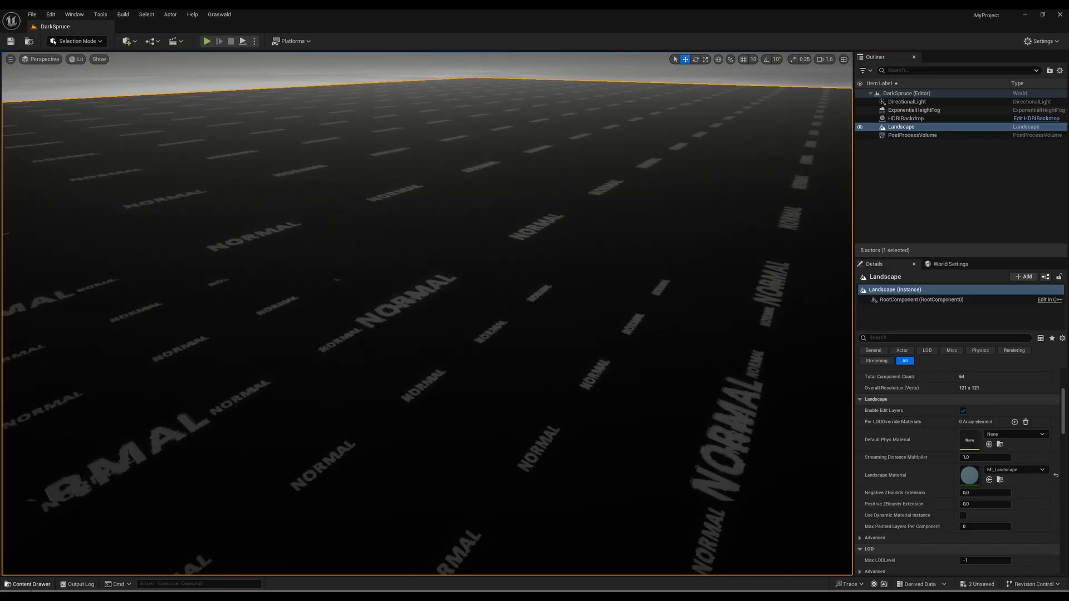
Step: Disconnect Normal in M_Landscape, connect BreakOutFloat3Components' R output to Roughness, and apply the material
left_click(29, 584)
double_click(297, 502)
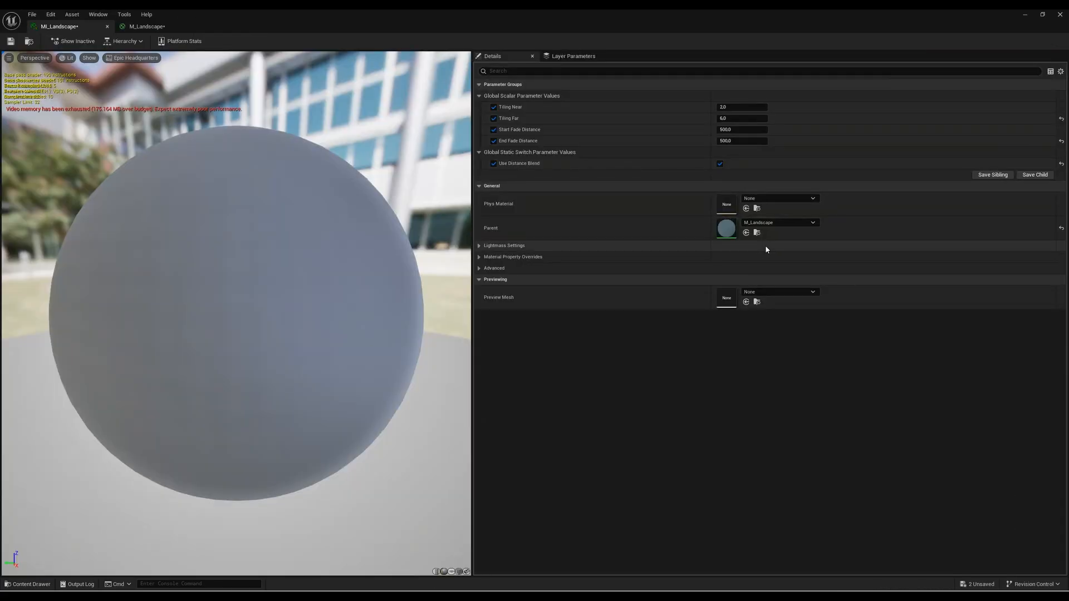
left_click(146, 27)
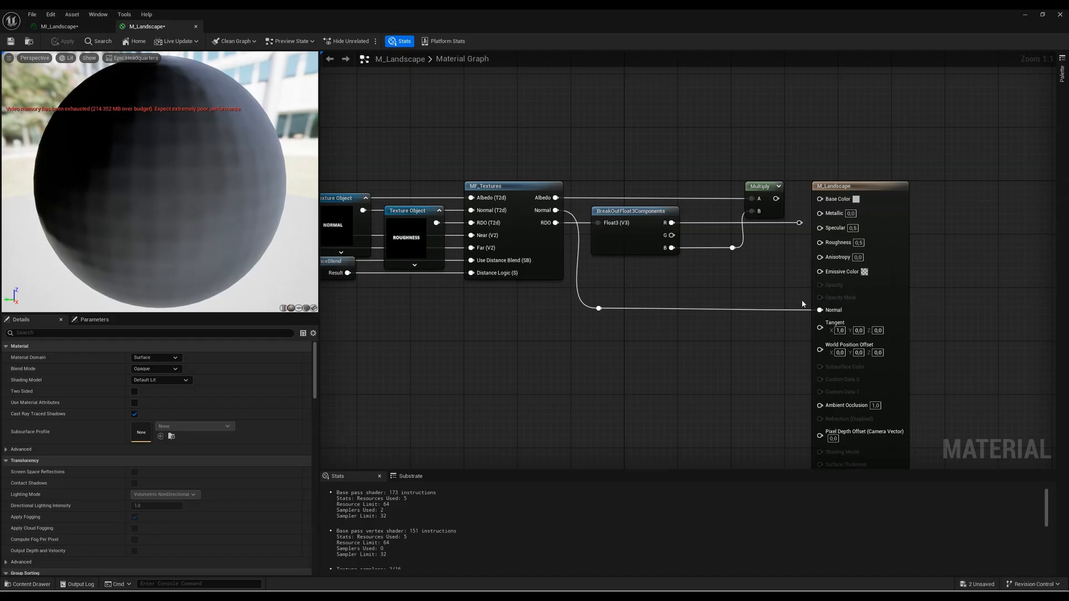
left_click(819, 310, "alt")
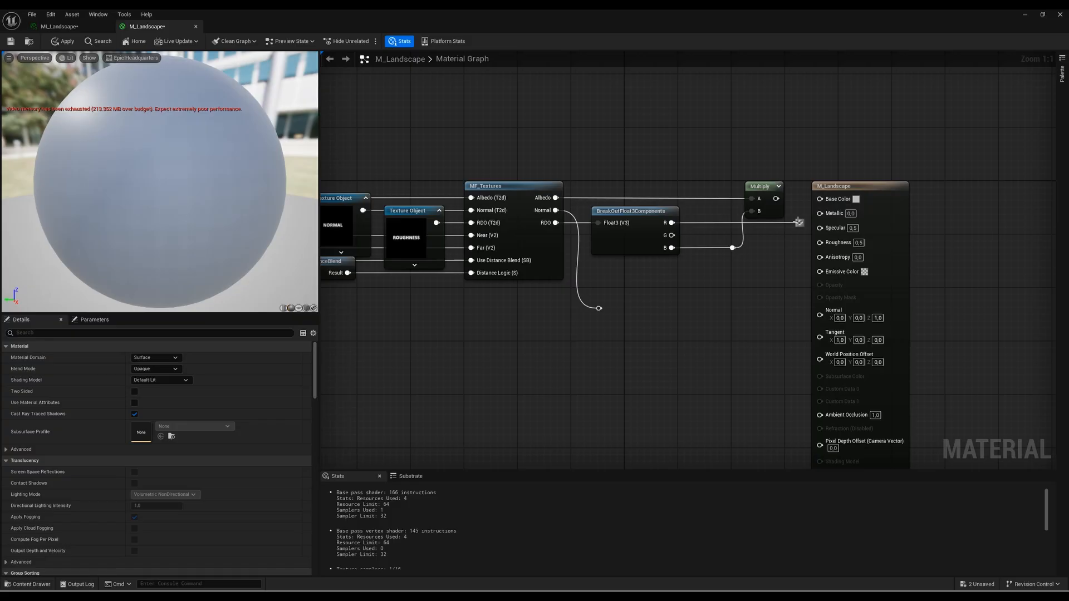
left_click_drag(798, 223, 820, 242)
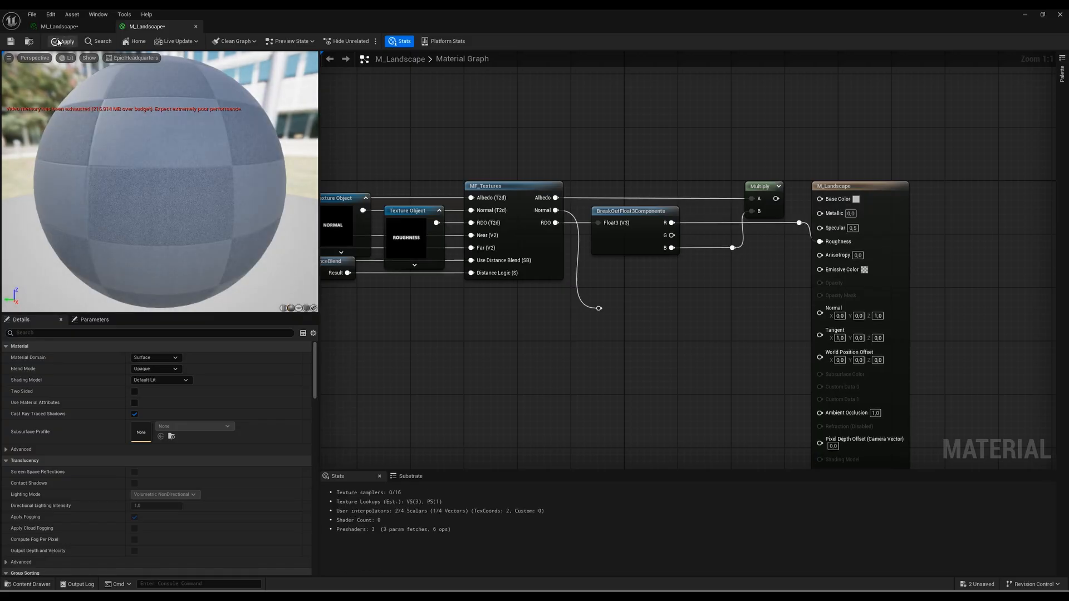
left_click(60, 42)
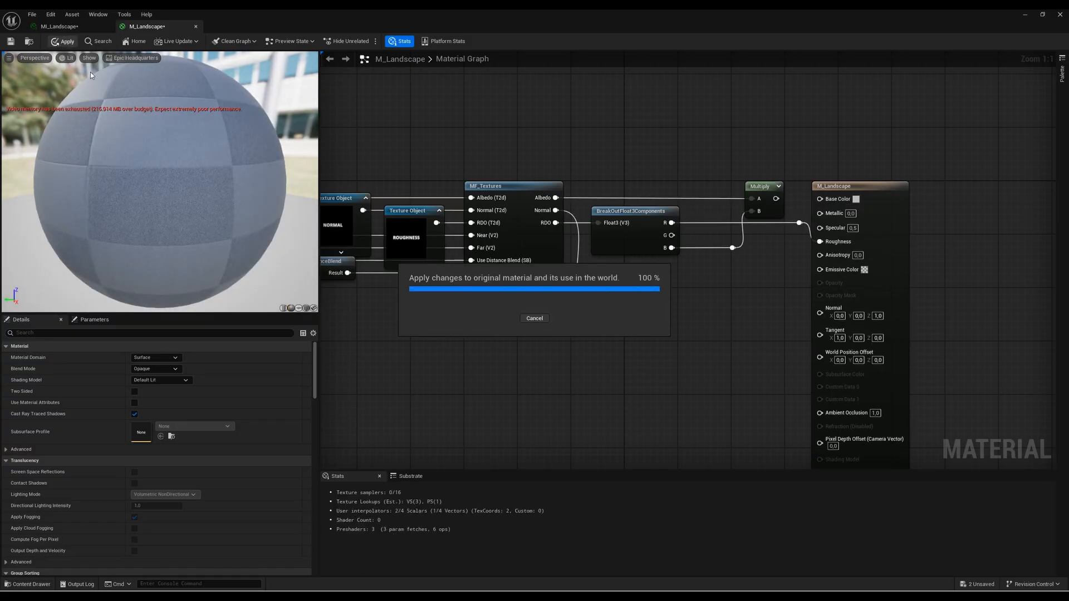
Step: Return to the level and examine the roughness texture in the light reflection on the landscape
left_click(1026, 16)
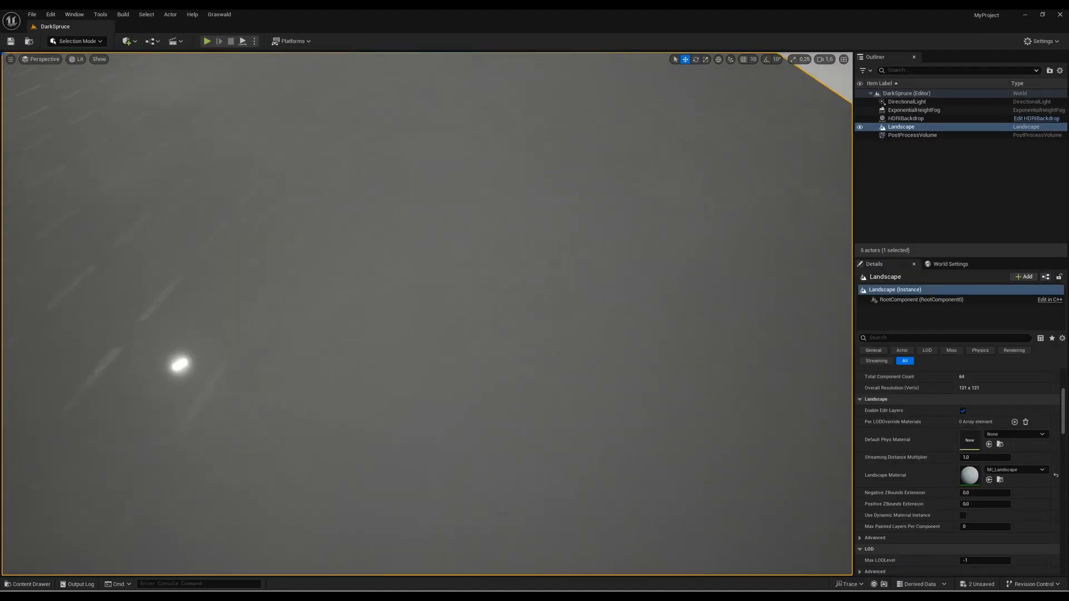
right_click_drag(427, 314, 353, 383)
key("s")
key("w")
key("s")
key("w")
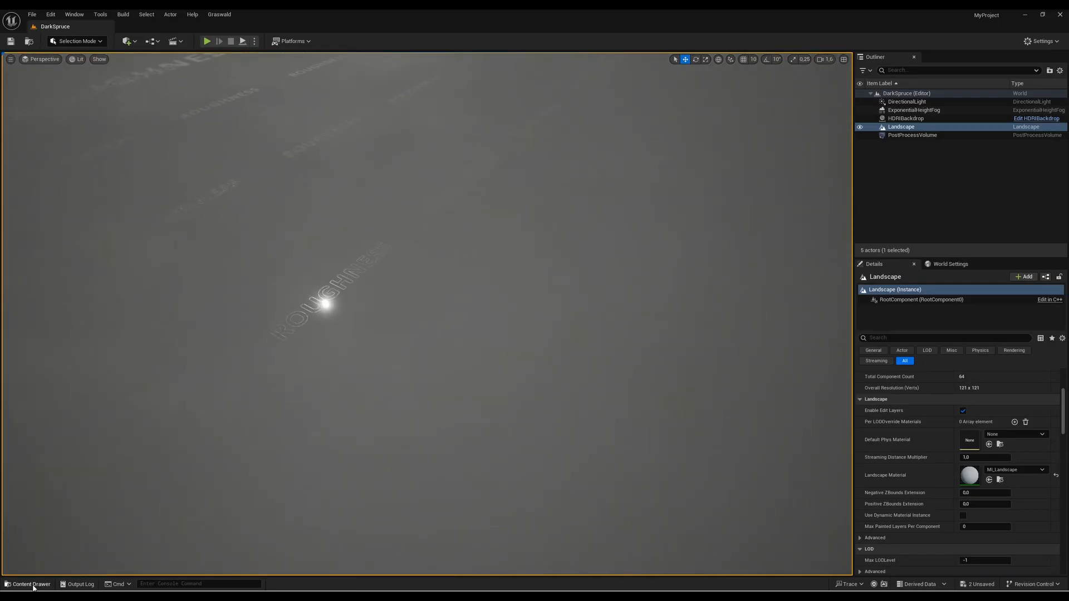
Step: Reconnect MF_Textures' Normal to Normal and Multiply to Base Color in M_Landscape, apply and save it, and check the combined result on the landscape
left_click(32, 585)
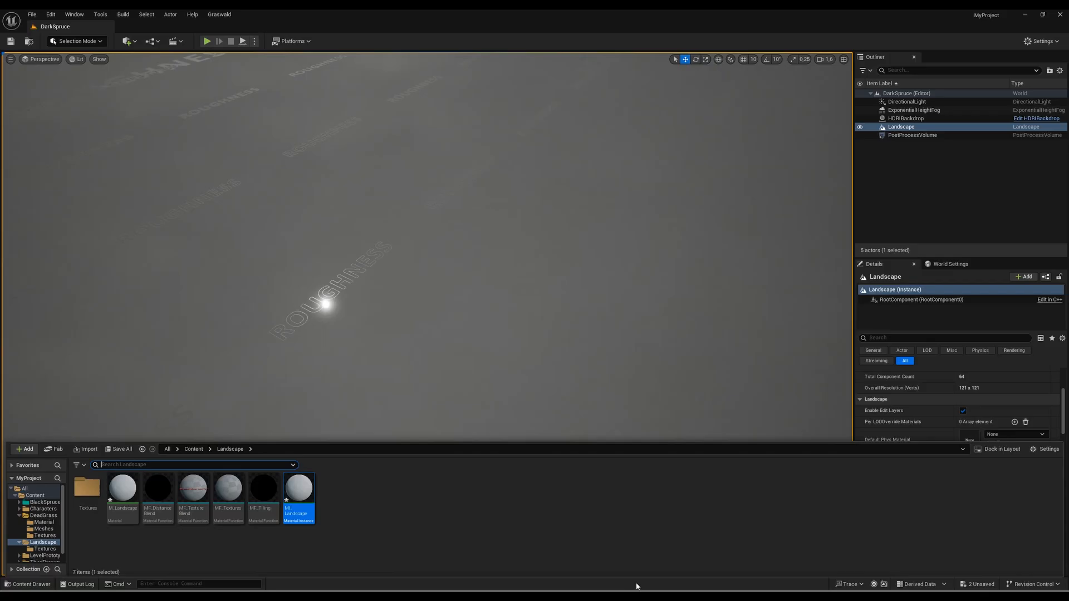
mouse_move(633, 597)
left_click(666, 560)
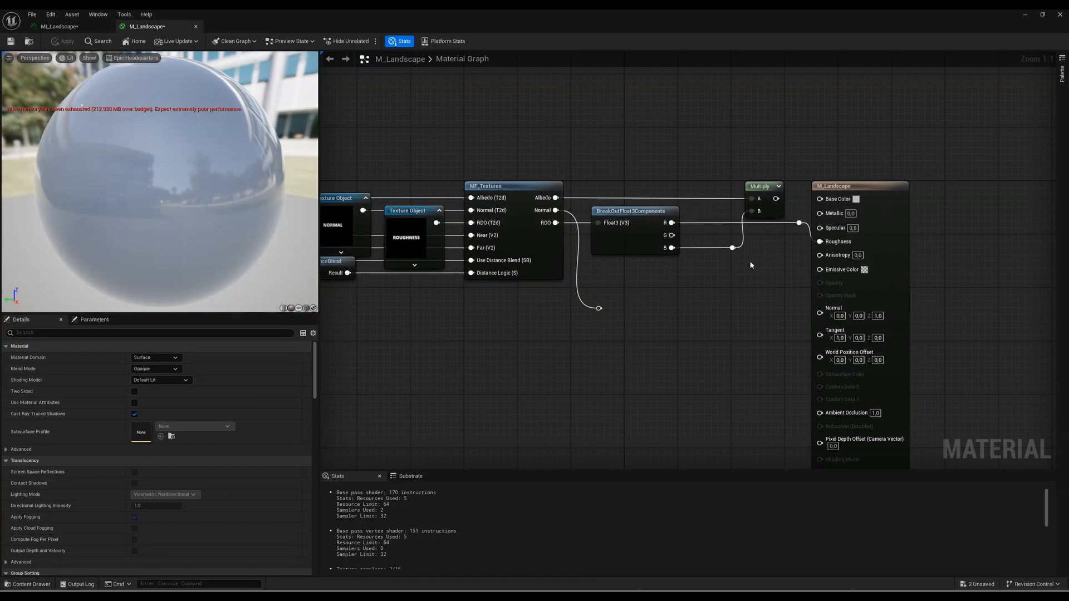
left_click_drag(598, 306, 748, 312)
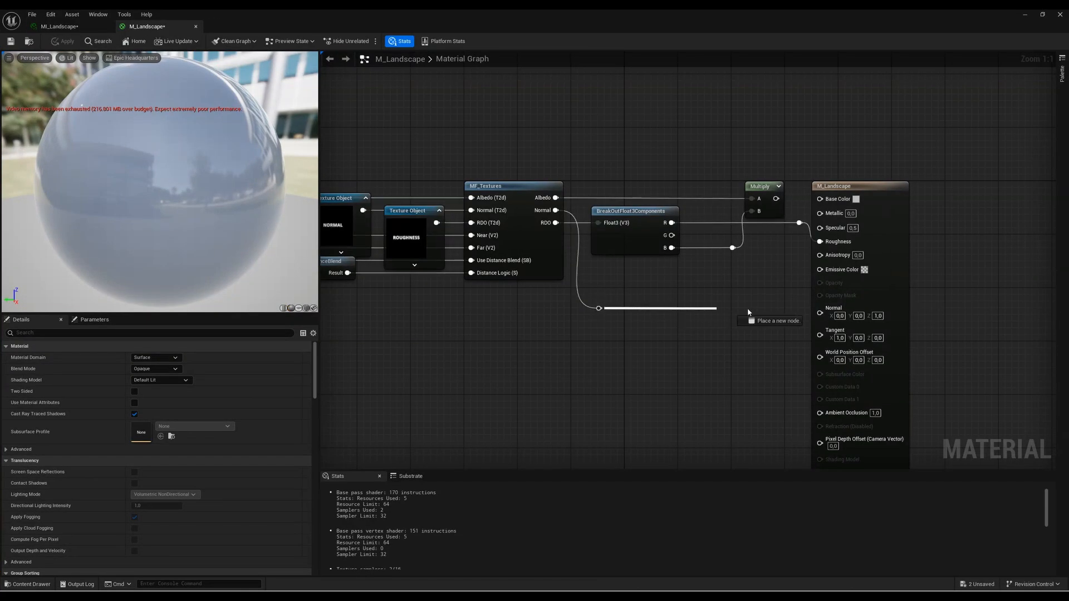
left_click_drag(818, 312, 819, 308)
left_click_drag(776, 199, 823, 200)
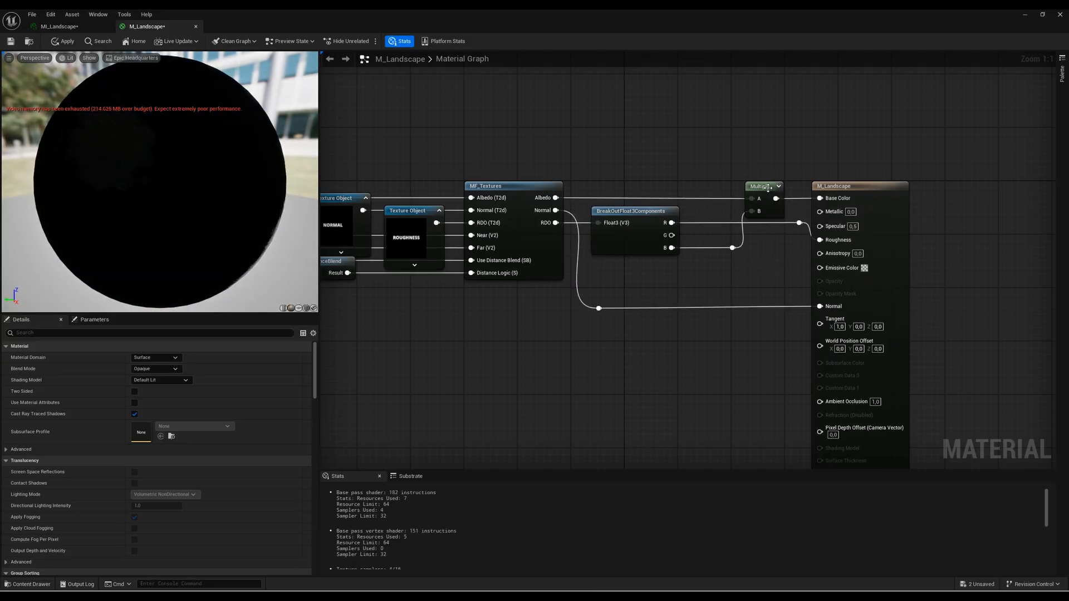
left_click(64, 41)
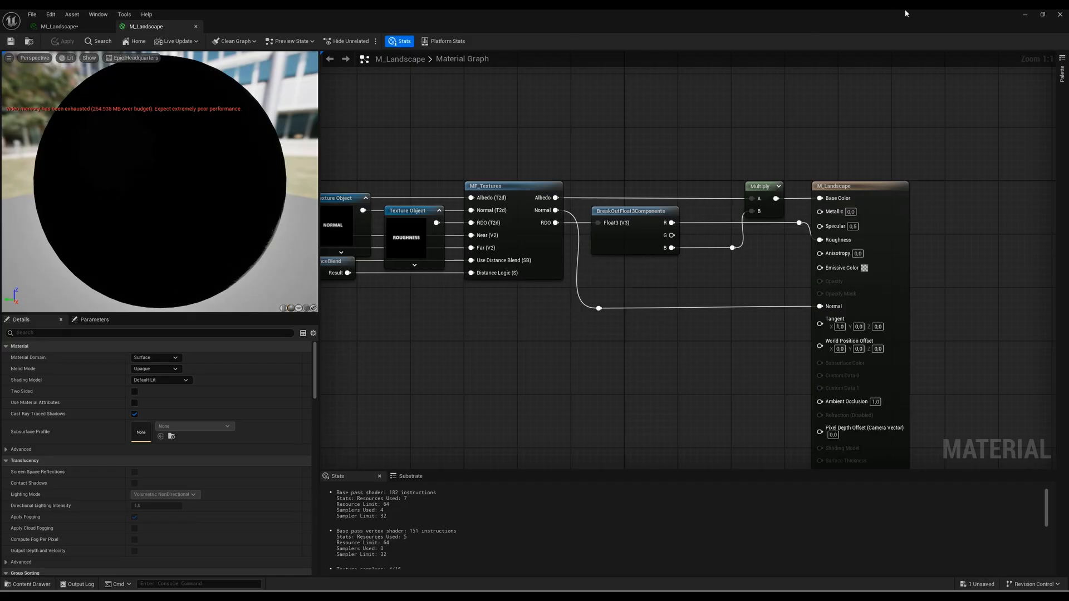
left_click(1025, 15)
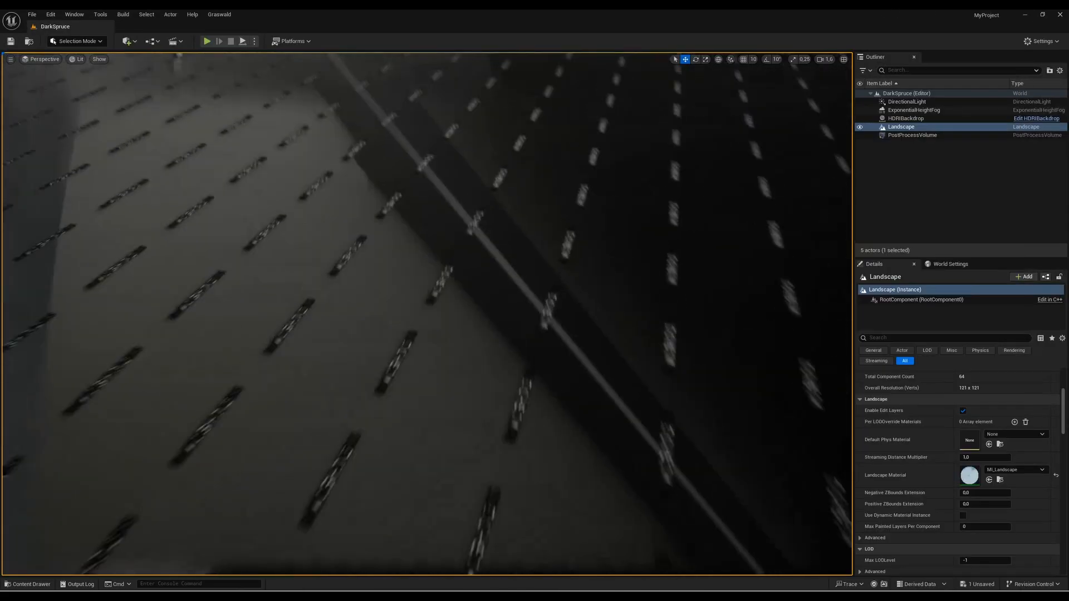
right_click_drag(427, 314, 513, 281)
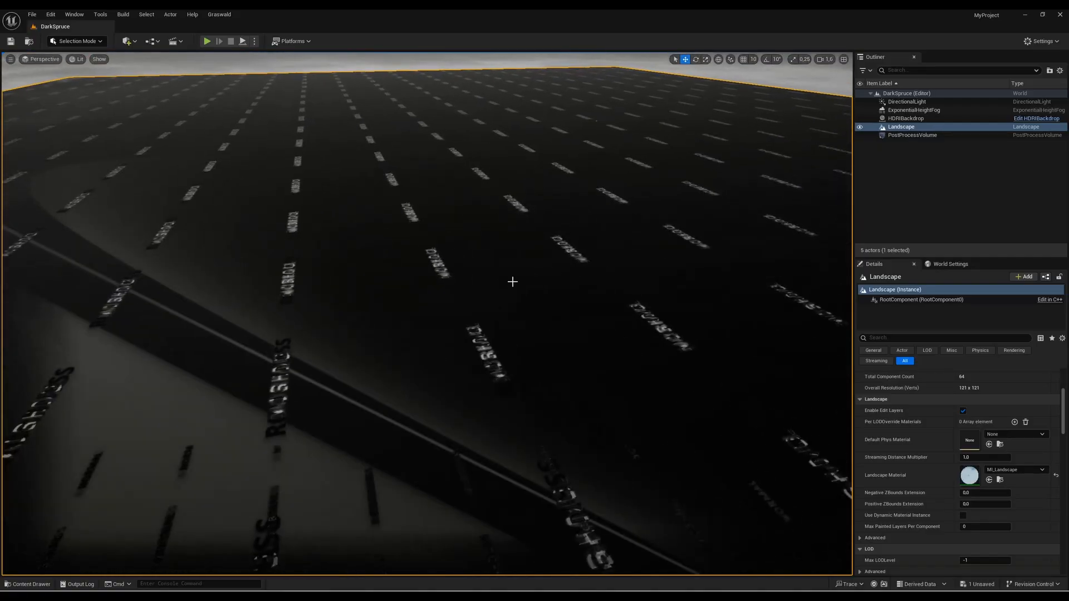